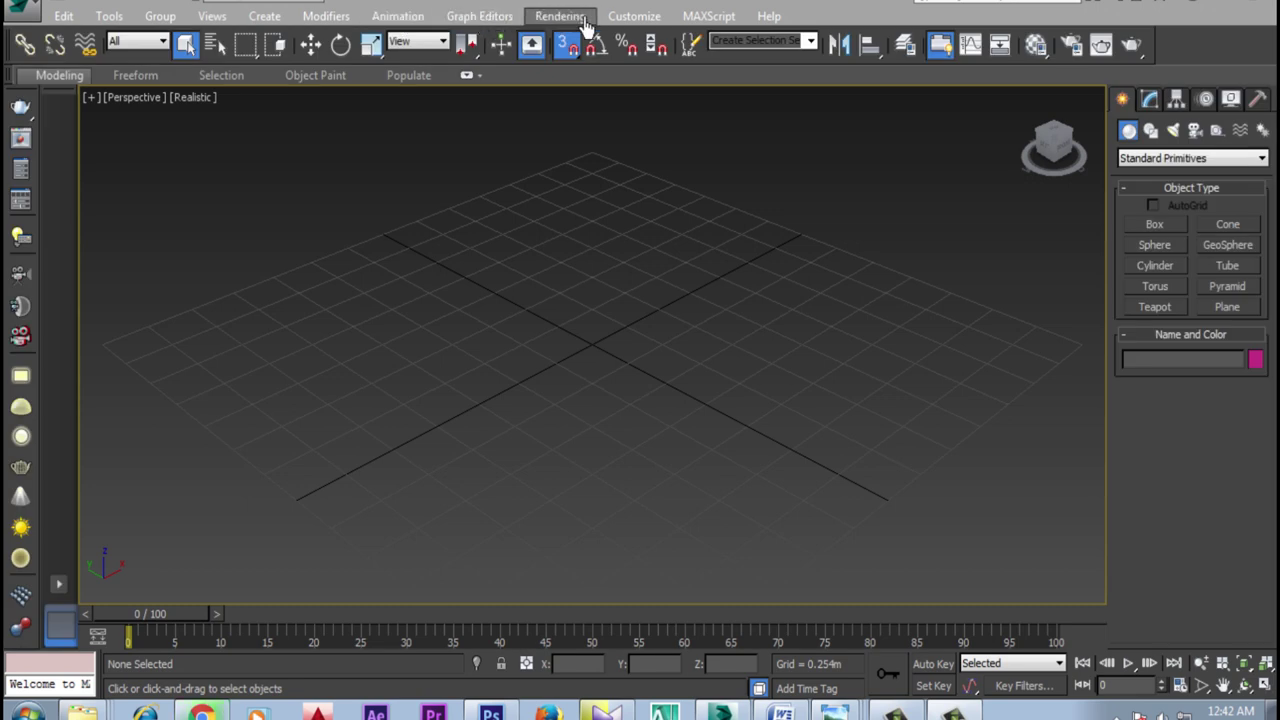
Set units to US Standard feet with fractional inches at 1/2, default unit inches
{"action": "left_click", "coordinate": [632, 16]}
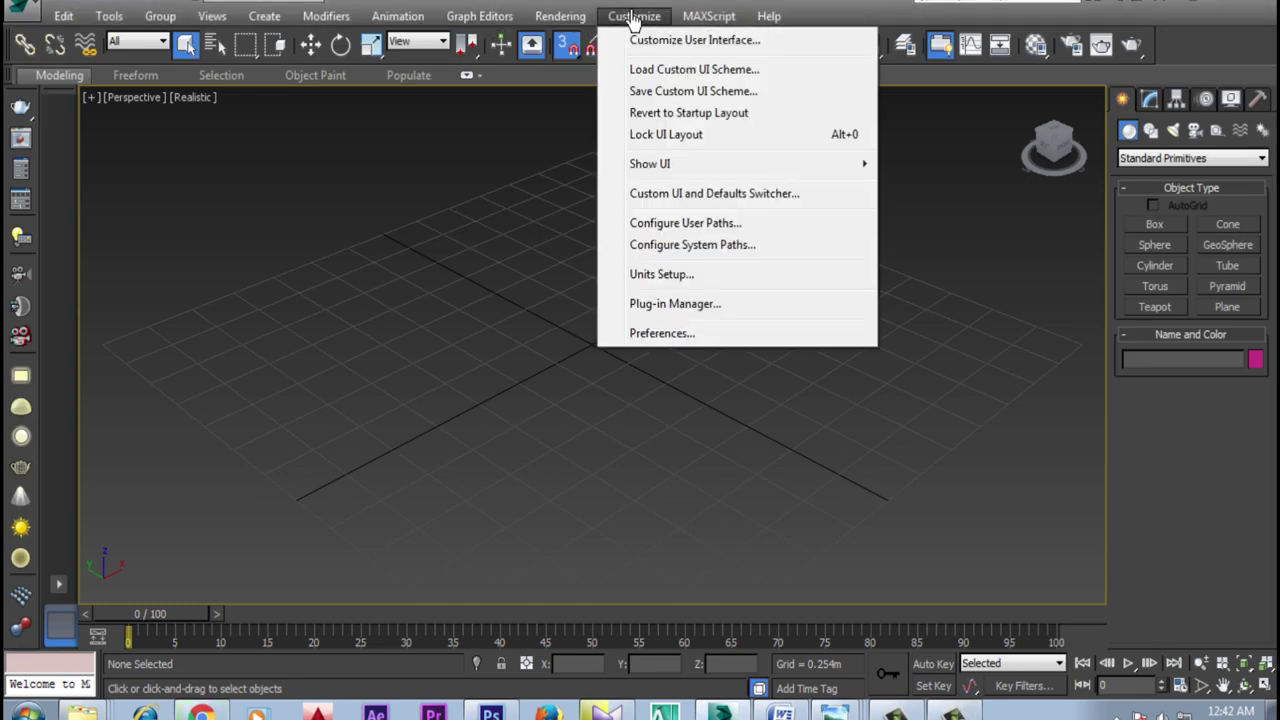
{"action": "left_click", "coordinate": [658, 275]}
{"action": "left_click", "coordinate": [546, 311]}
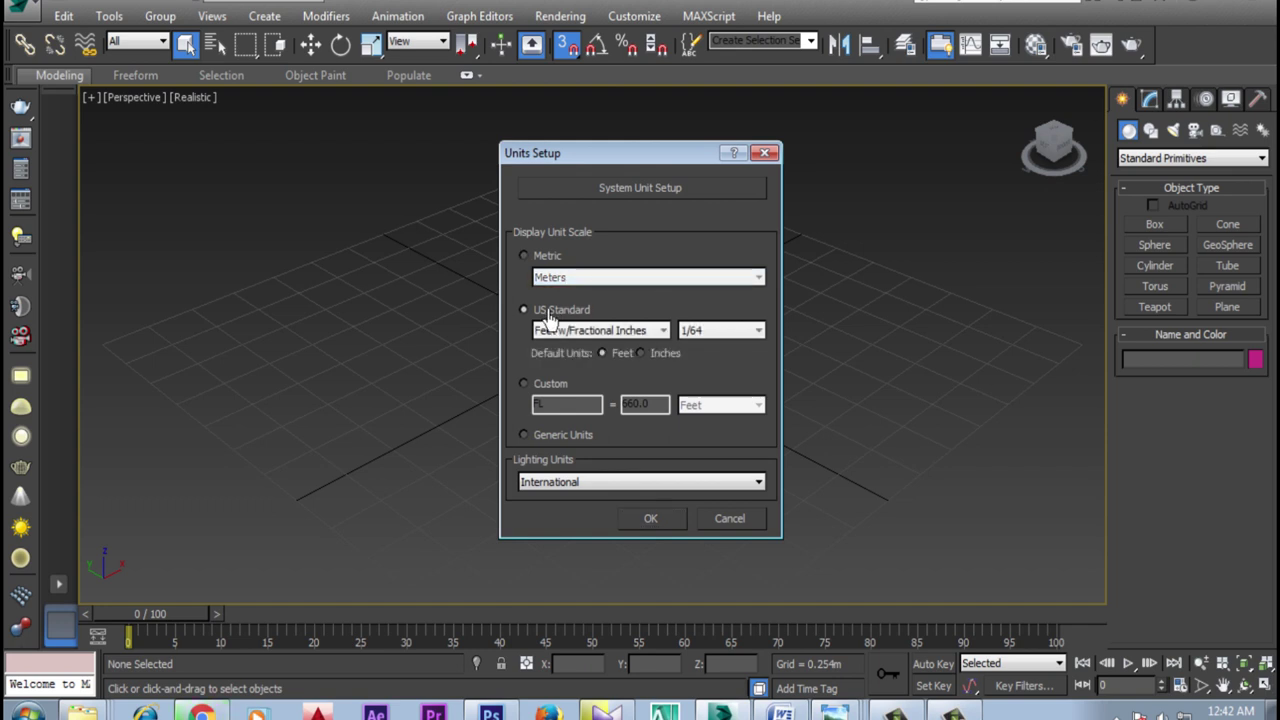
{"action": "left_click", "coordinate": [642, 354]}
{"action": "left_click", "coordinate": [700, 332]}
{"action": "left_click", "coordinate": [706, 360]}
{"action": "left_click", "coordinate": [651, 519]}
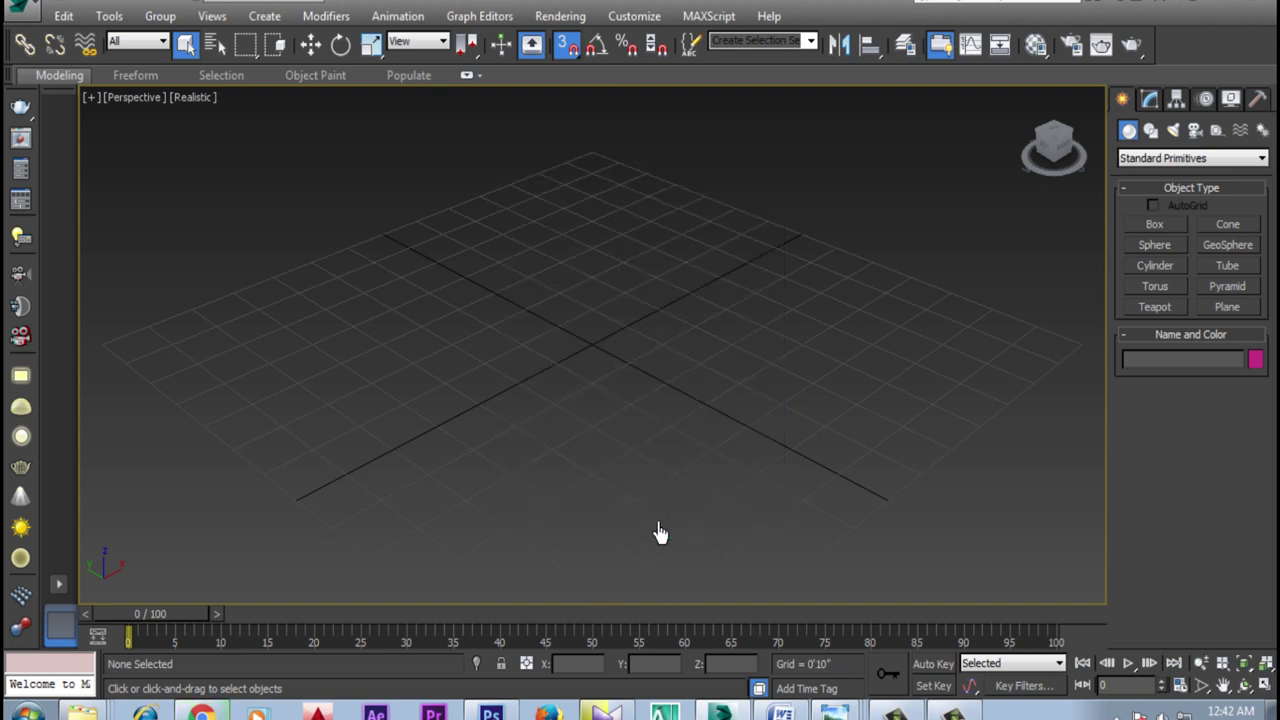
Draw a rectangle spline on the ground grid
{"action": "left_click", "coordinate": [1173, 132]}
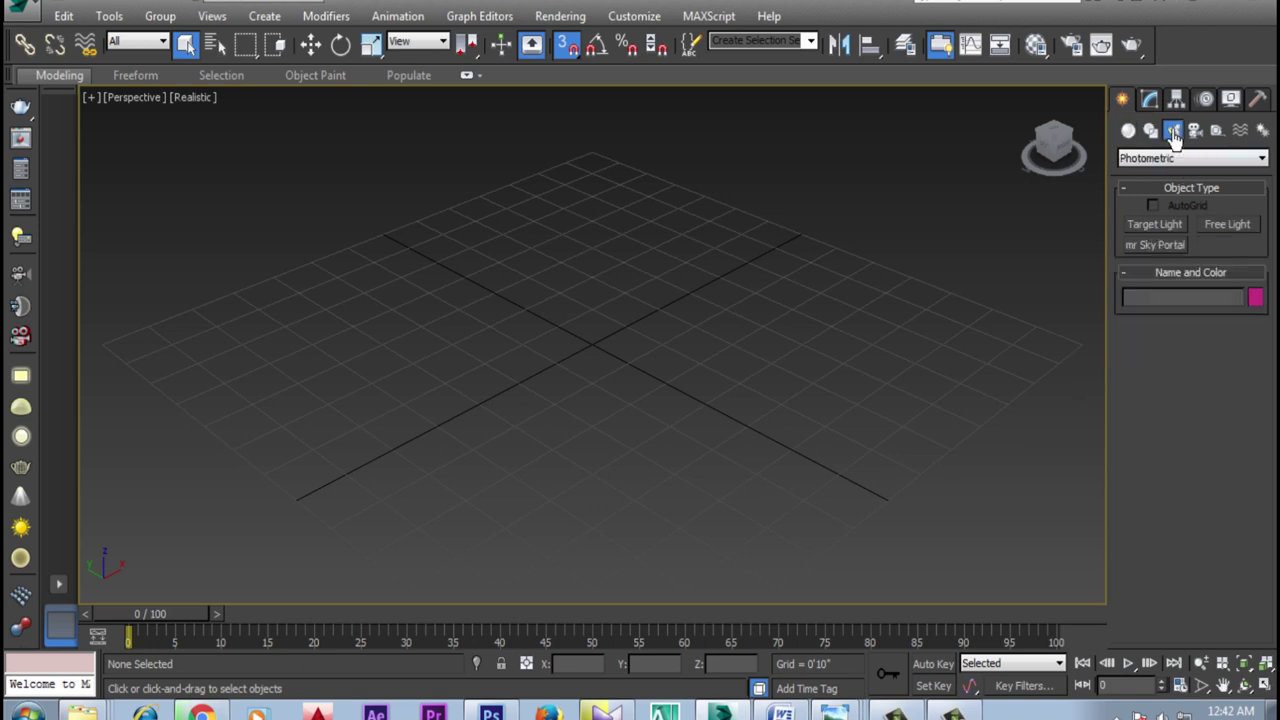
{"action": "left_click", "coordinate": [1149, 133]}
{"action": "left_click", "coordinate": [1229, 241]}
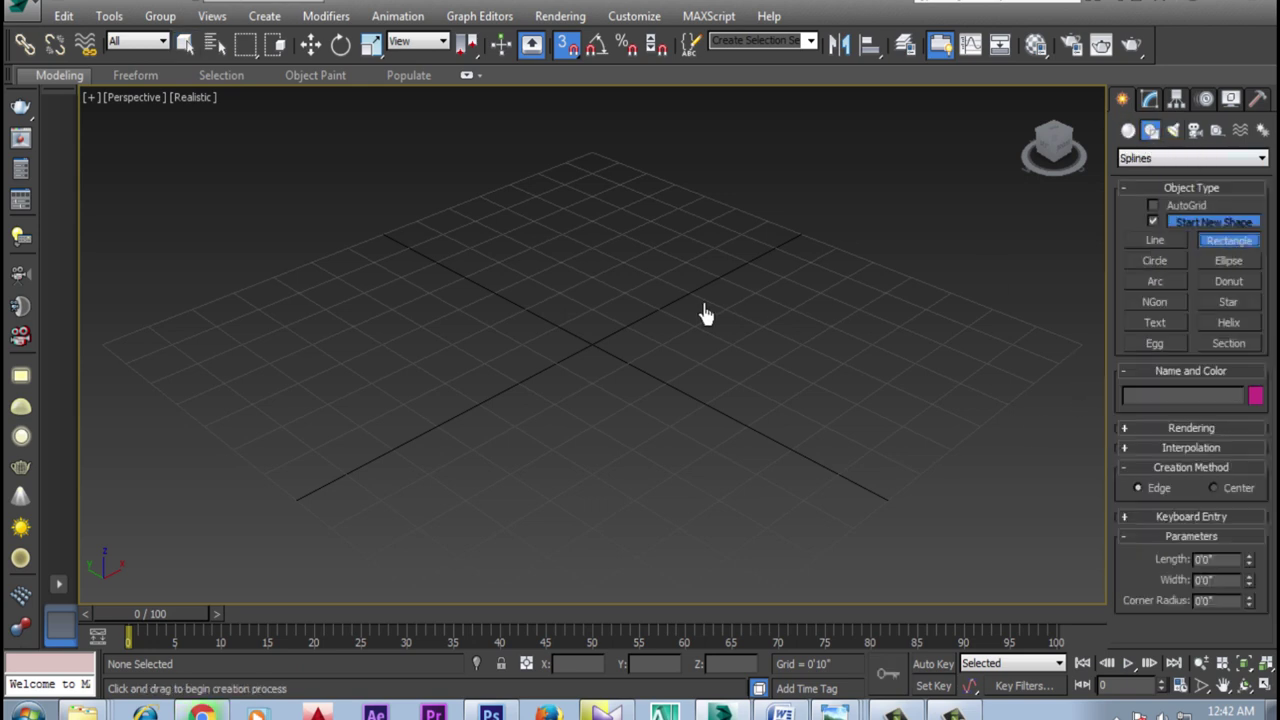
{"action": "mouse_move", "coordinate": [632, 245]}
{"action": "left_mouse_down"}
{"action": "mouse_move", "coordinate": [449, 486]}
{"action": "mouse_move", "coordinate": [580, 608]}
{"action": "left_mouse_up"}
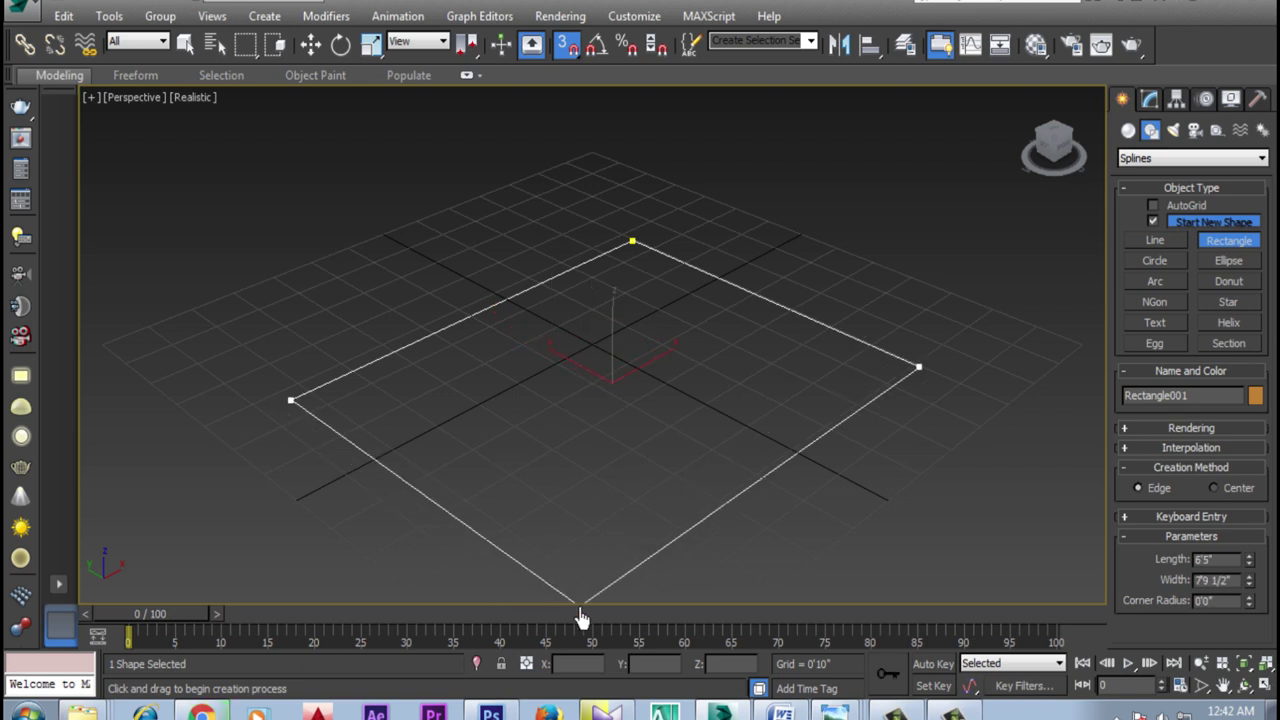
{"action": "middle_click_drag", "start_coordinate": [749, 480], "coordinate": [657, 450], "text": "alt"}
Switch the viewport to Top view with the grid hidden, centred on the rectangle
{"action": "left_click", "coordinate": [122, 99]}
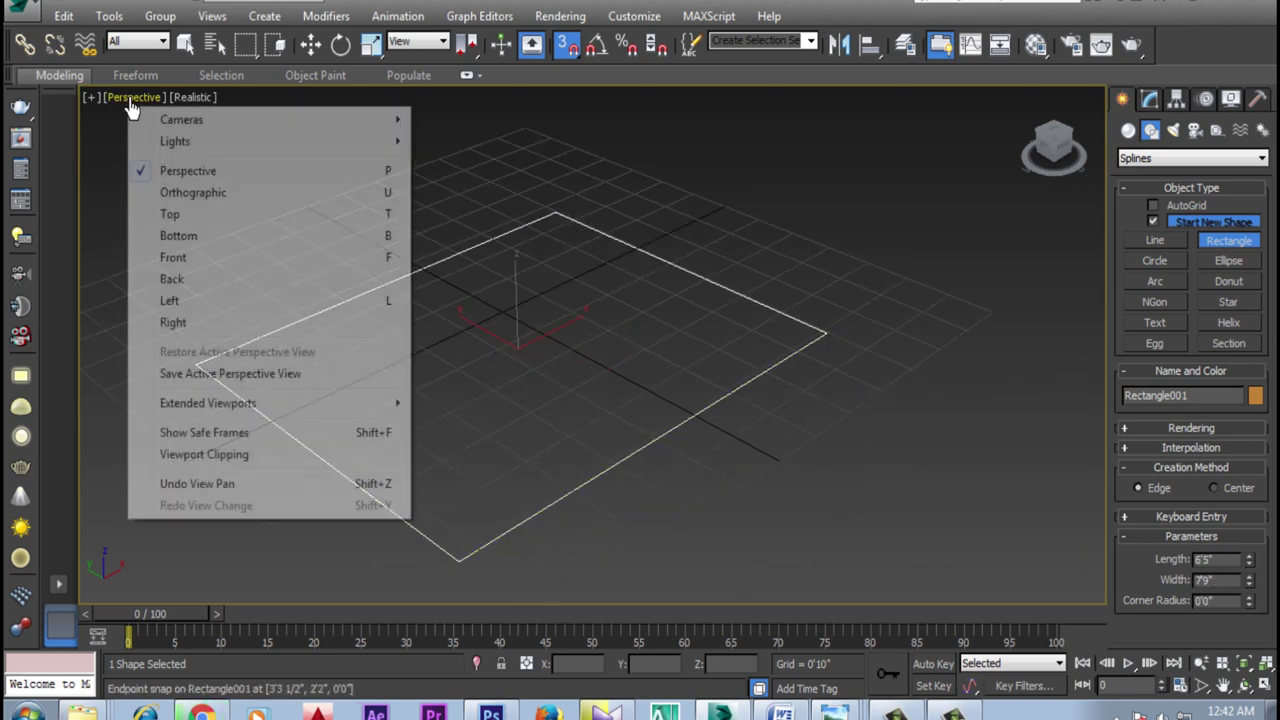
{"action": "left_click", "coordinate": [172, 216]}
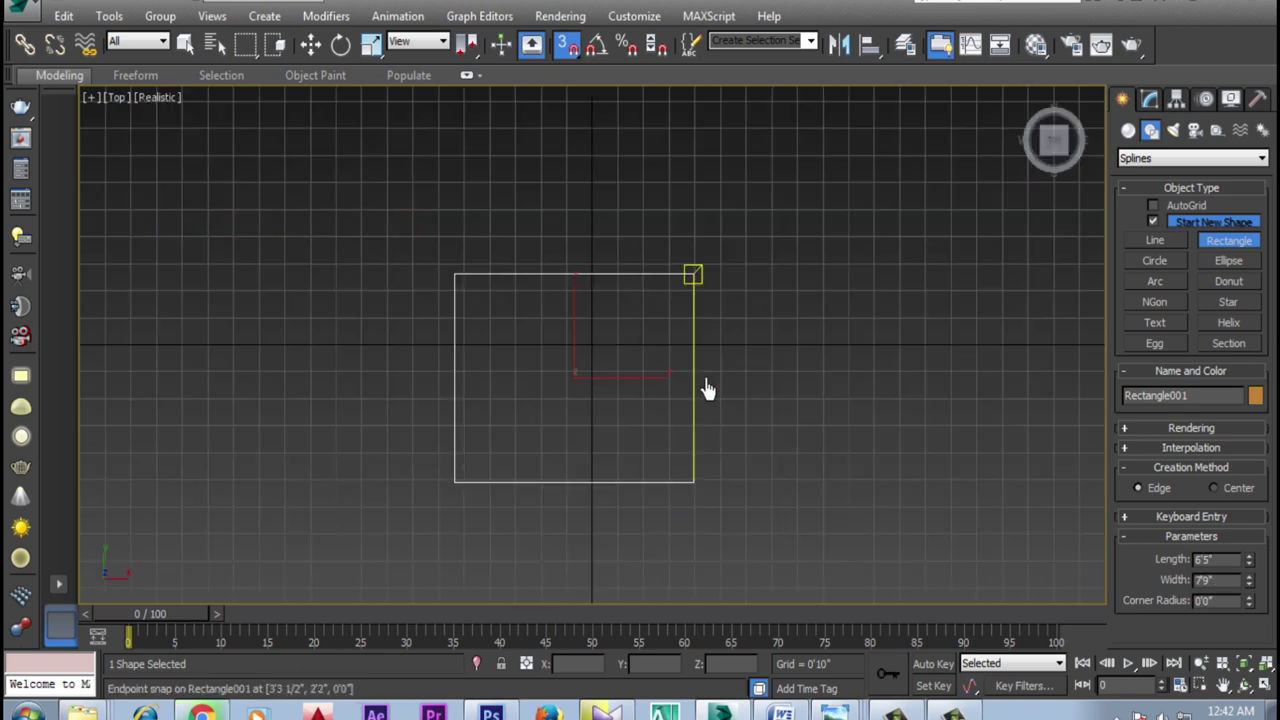
{"action": "left_click", "coordinate": [92, 97]}
{"action": "left_click", "coordinate": [135, 193]}
{"action": "middle_click_drag", "start_coordinate": [484, 416], "coordinate": [644, 383]}
{"action": "left_click", "coordinate": [1152, 98]}
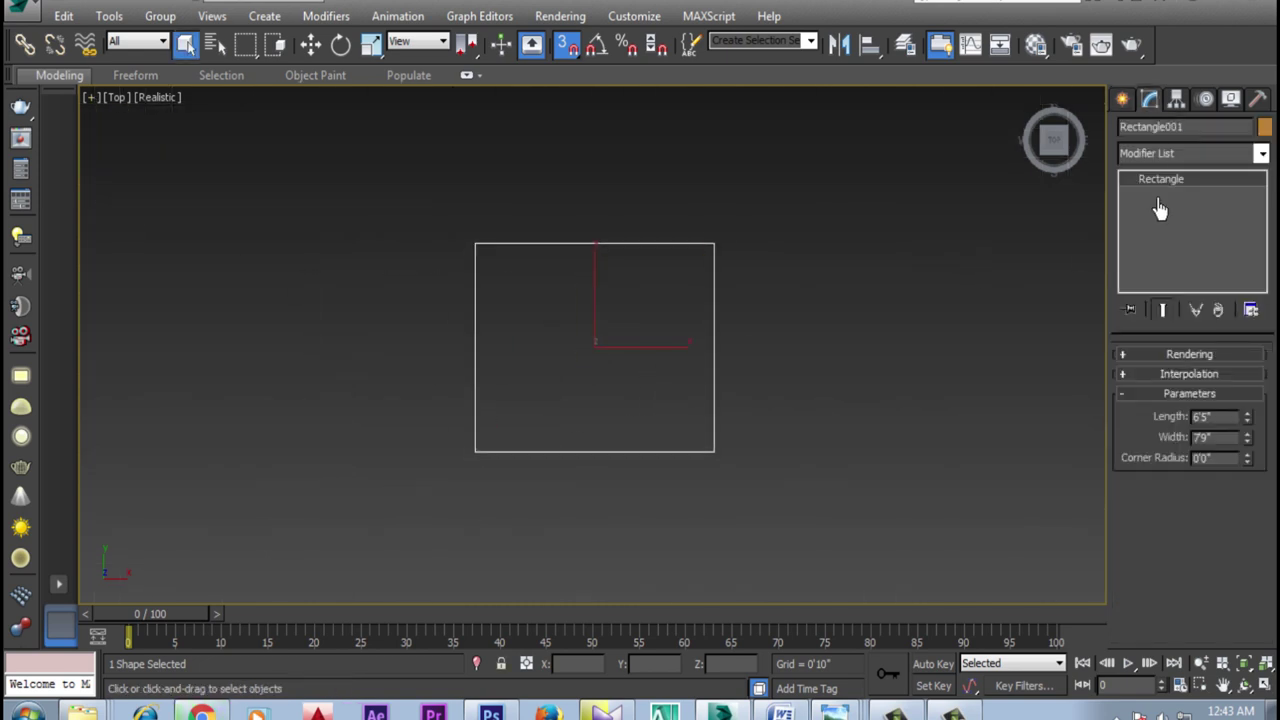
Set Rectangle001's length to 29'0" and width to 30'0"
{"action": "double_click", "coordinate": [1222, 419]}
{"action": "key", "text": "Return"}
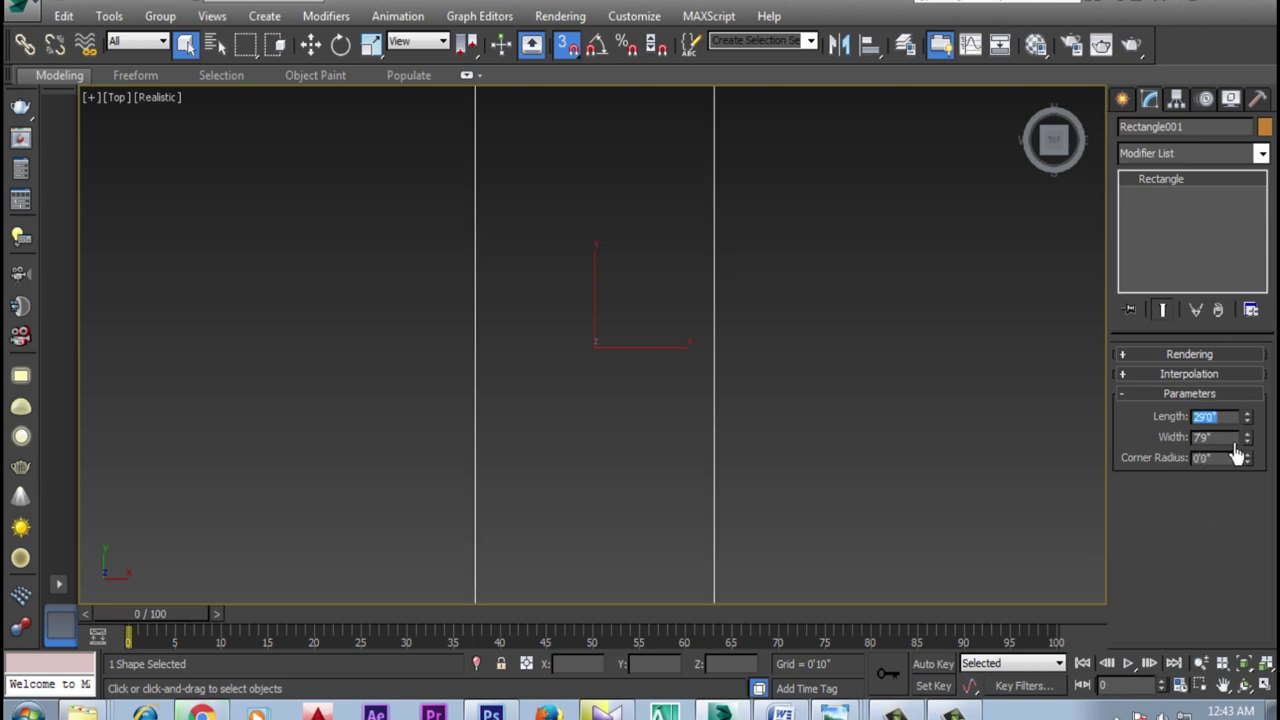
{"action": "middle_click_drag", "start_coordinate": [663, 332], "coordinate": [637, 389]}
{"action": "scroll", "coordinate": [634, 417], "scroll_direction": "down", "scroll_amount": 3}
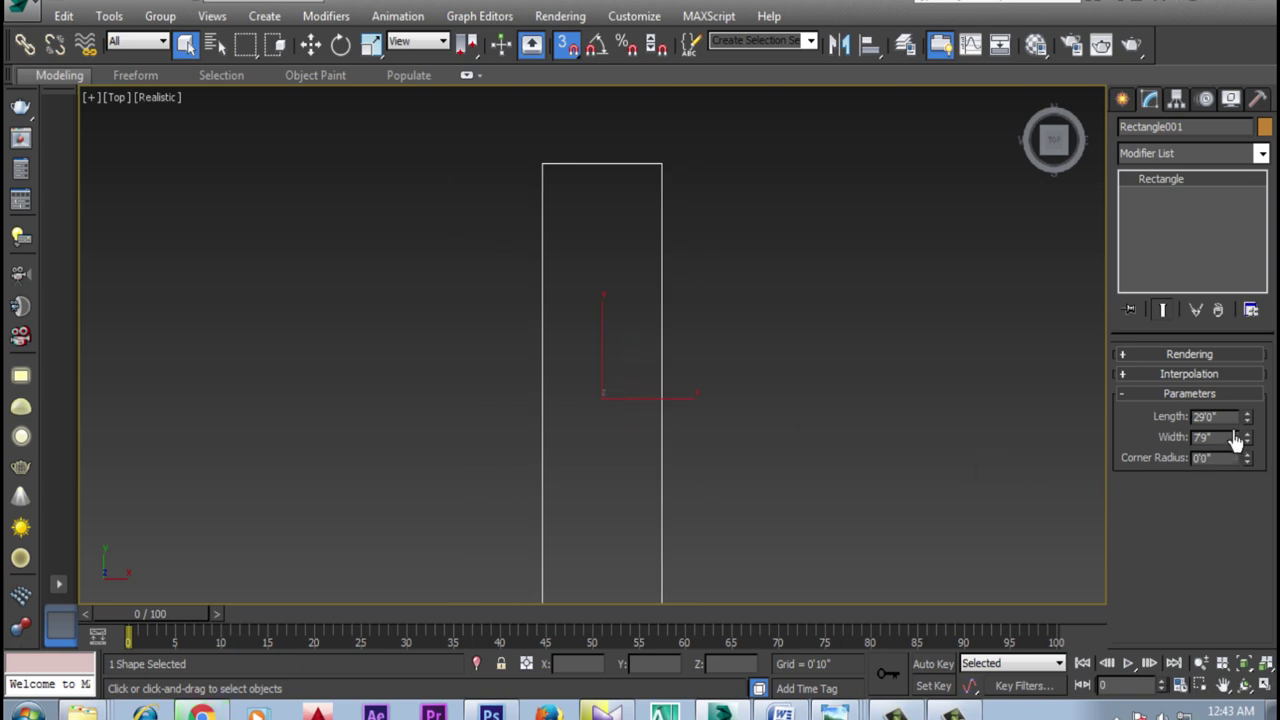
{"action": "left_click_drag", "start_coordinate": [1214, 447], "coordinate": [1175, 455]}
{"action": "key", "text": "Return"}
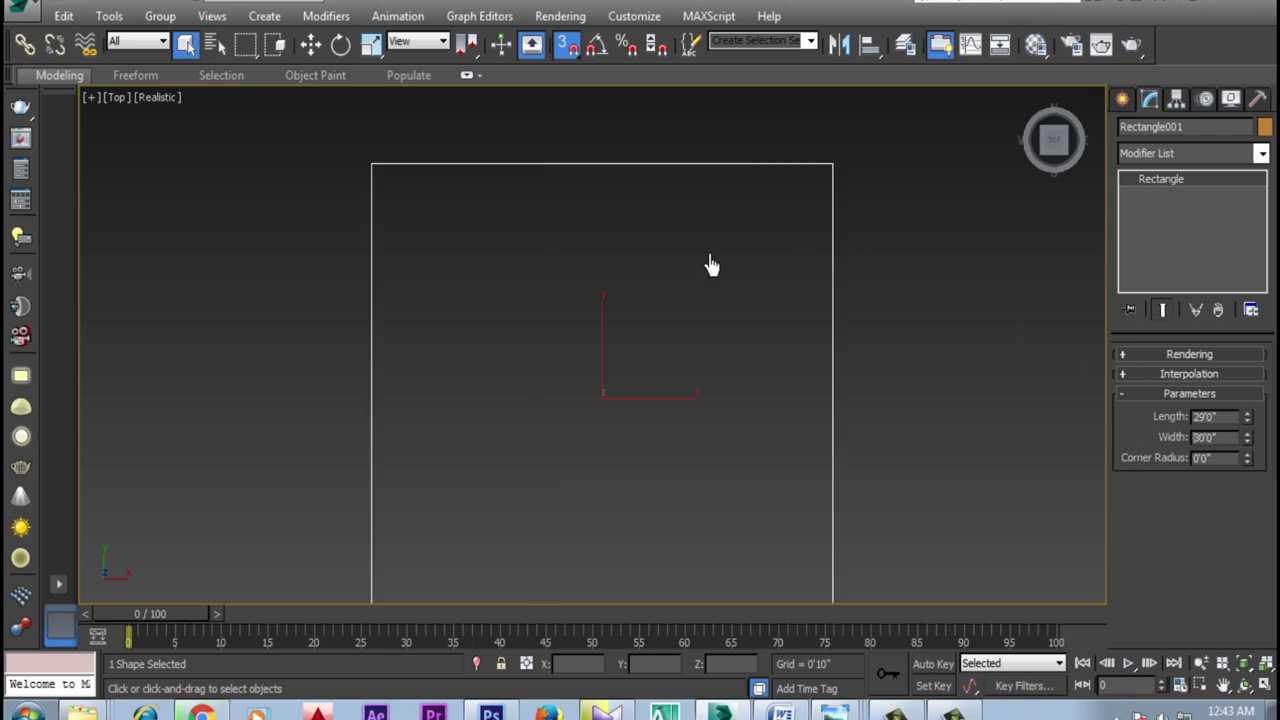
{"action": "middle_click_drag", "start_coordinate": [767, 256], "coordinate": [646, 249]}
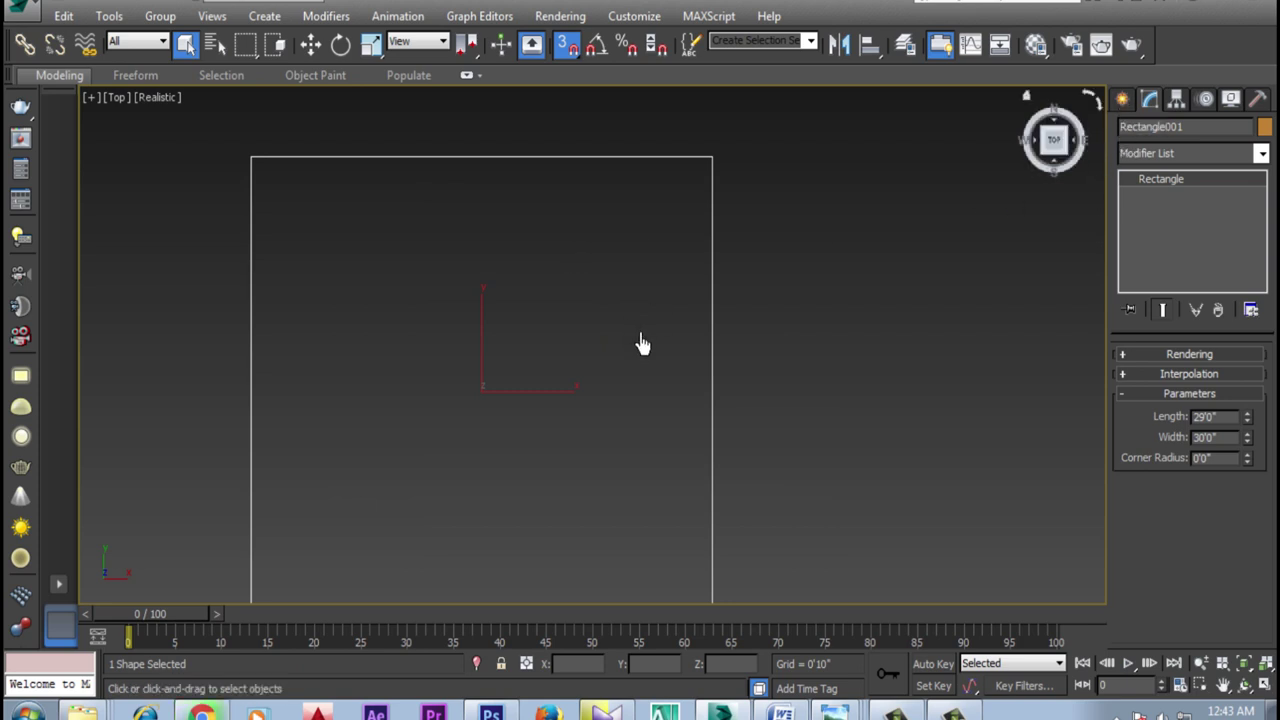
{"action": "middle_click_drag", "start_coordinate": [820, 420], "coordinate": [798, 394]}
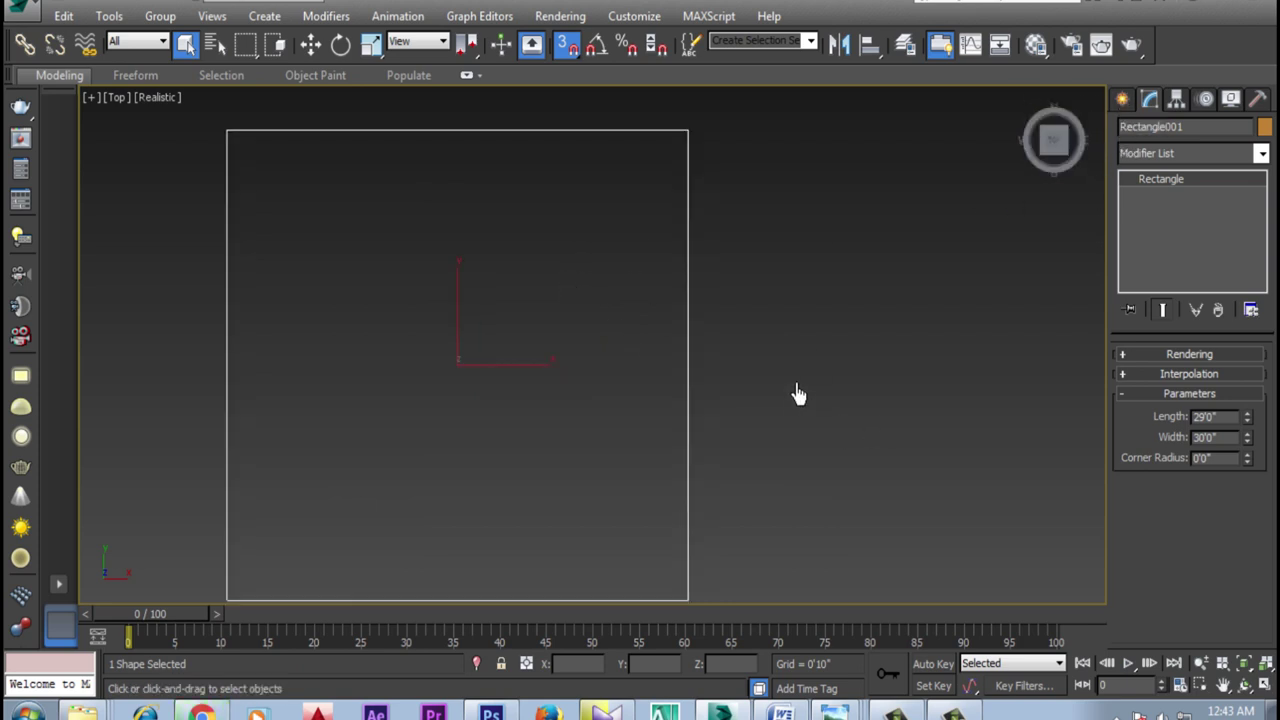
Draw four smaller rectangles beside the large outline, then select the top one
{"action": "left_click", "coordinate": [1121, 100]}
{"action": "left_click", "coordinate": [1232, 250]}
{"action": "middle_click_drag", "start_coordinate": [840, 309], "coordinate": [680, 306]}
{"action": "left_click_drag", "start_coordinate": [693, 265], "coordinate": [869, 395]}
{"action": "middle_click_drag", "start_coordinate": [870, 405], "coordinate": [711, 282]}
{"action": "left_click_drag", "start_coordinate": [614, 348], "coordinate": [762, 511]}
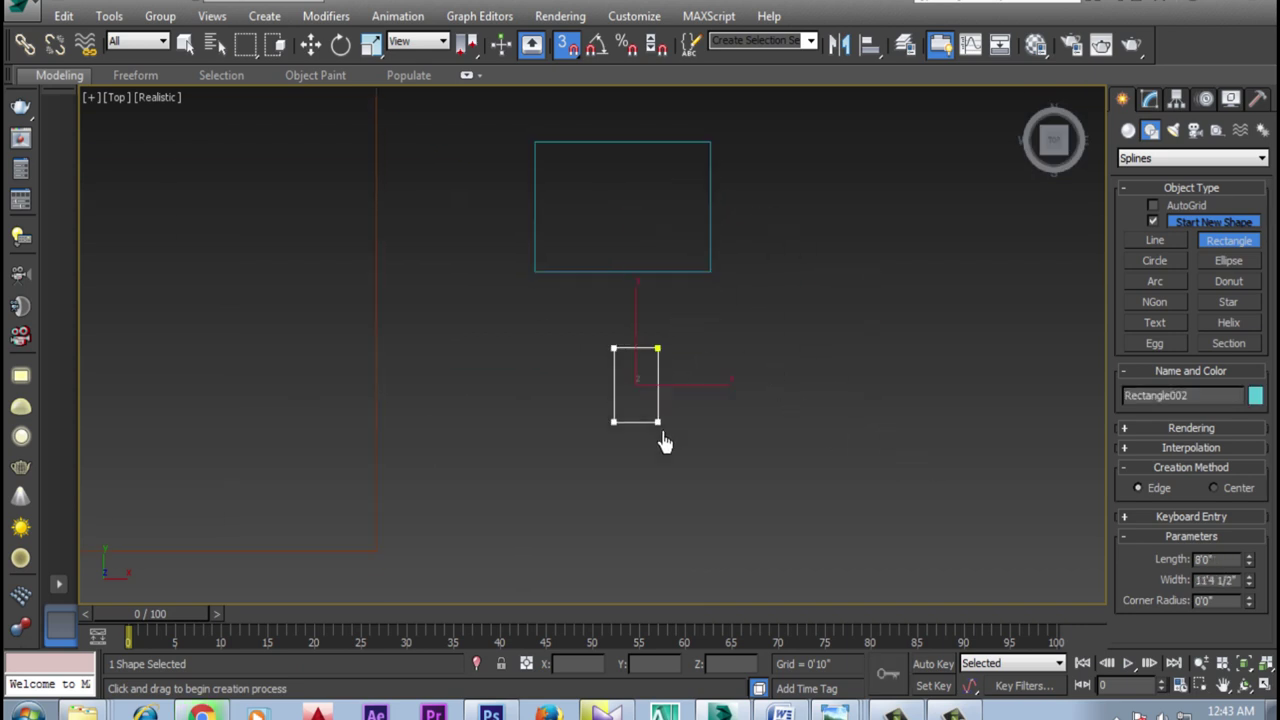
{"action": "left_click_drag", "start_coordinate": [818, 170], "coordinate": [908, 274]}
{"action": "left_click_drag", "start_coordinate": [871, 391], "coordinate": [1008, 530]}
{"action": "right_click", "coordinate": [960, 400]}
{"action": "left_click", "coordinate": [640, 152]}
{"action": "middle_click_drag", "start_coordinate": [700, 250], "coordinate": [801, 289]}
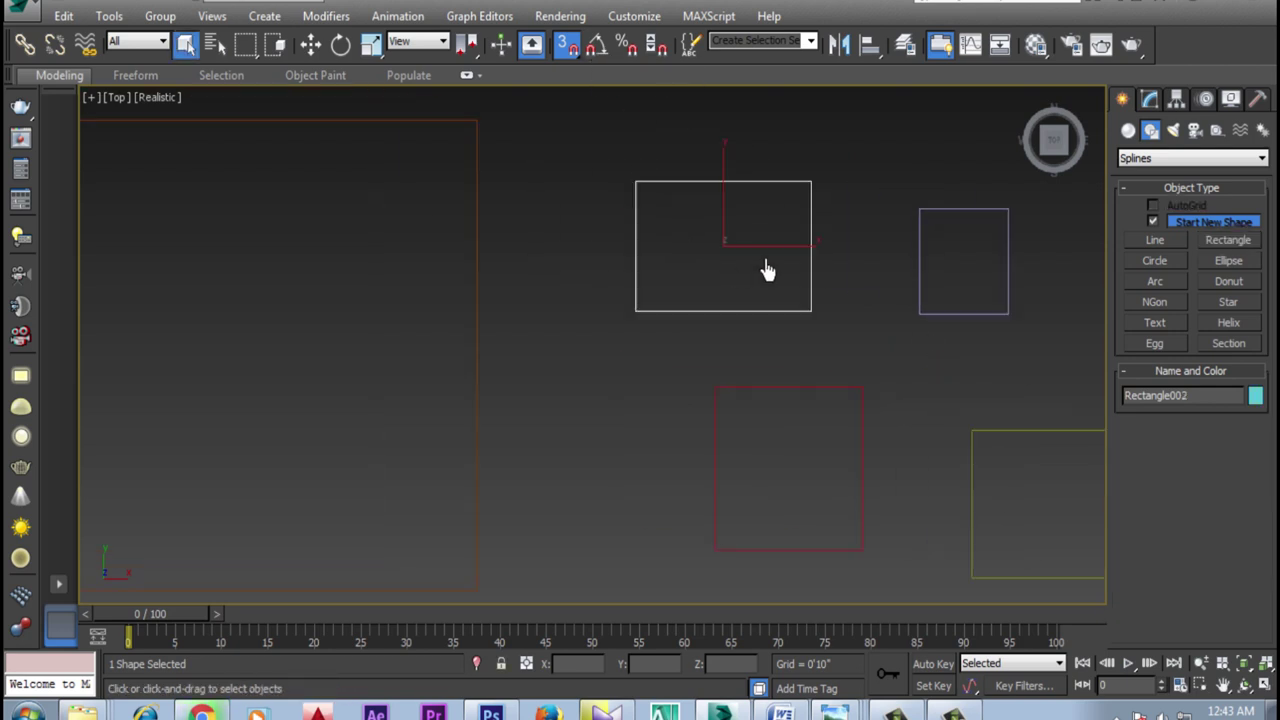
{"action": "left_click", "coordinate": [1152, 104]}
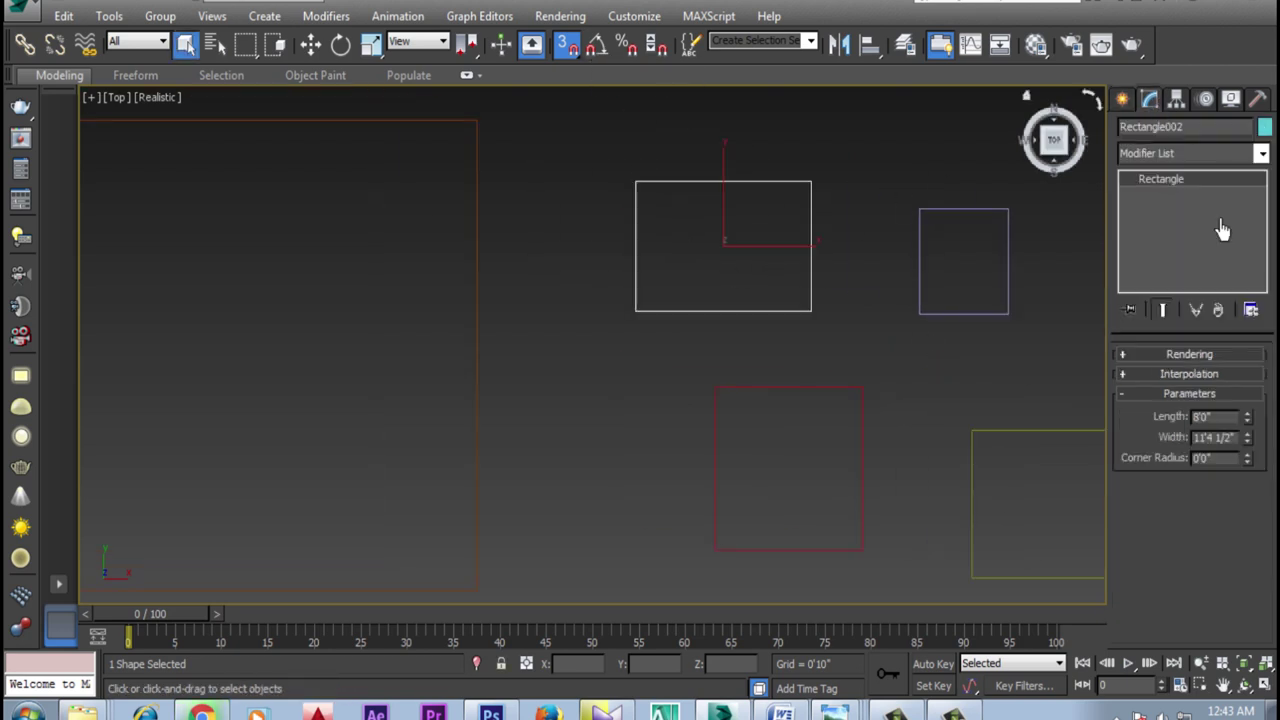
Resize Rectangle002 to 15' length by 15' width
{"action": "double_click", "coordinate": [1222, 417]}
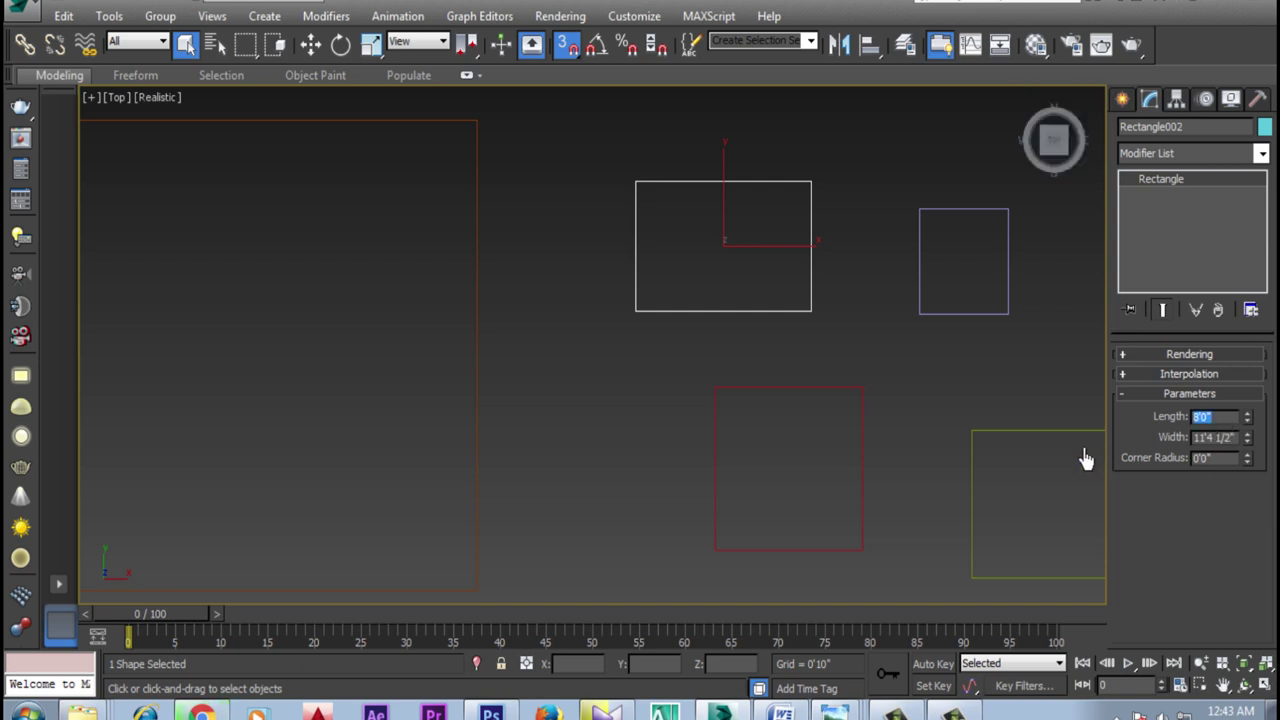
{"action": "type", "text": "15"}
{"action": "key", "text": "Return"}
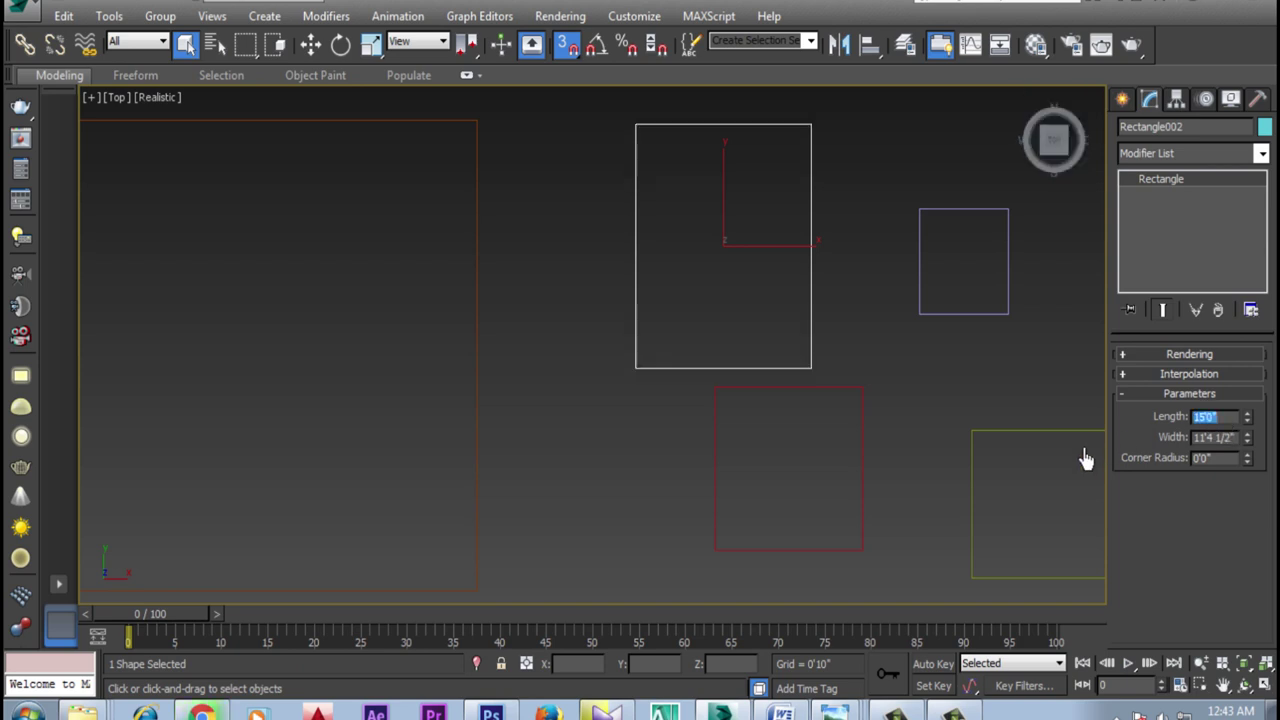
{"action": "double_click", "coordinate": [1226, 437]}
{"action": "type", "text": "15"}
{"action": "key", "text": "Return"}
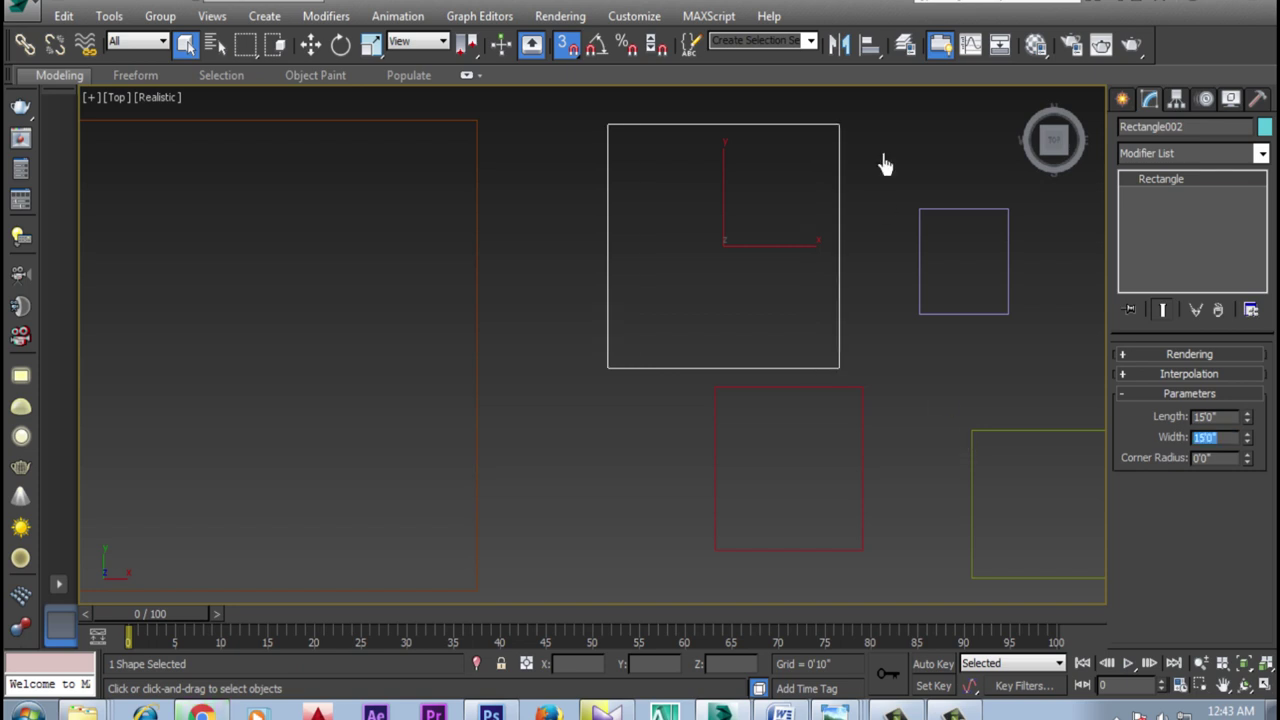
Resize Rectangle004 to a matching 15' by 15' square
{"action": "left_click", "coordinate": [960, 224]}
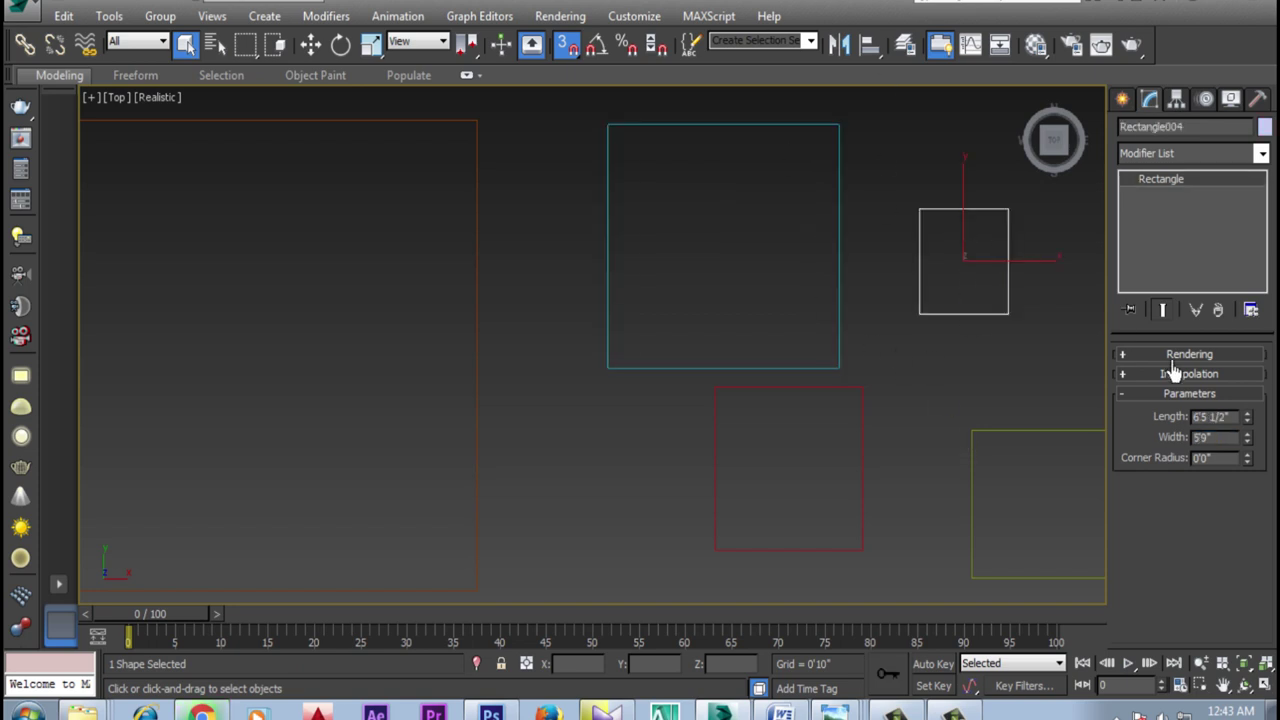
{"action": "left_click_drag", "start_coordinate": [1238, 418], "coordinate": [1185, 420]}
{"action": "type", "text": "15'0"}
{"action": "key", "text": "Return"}
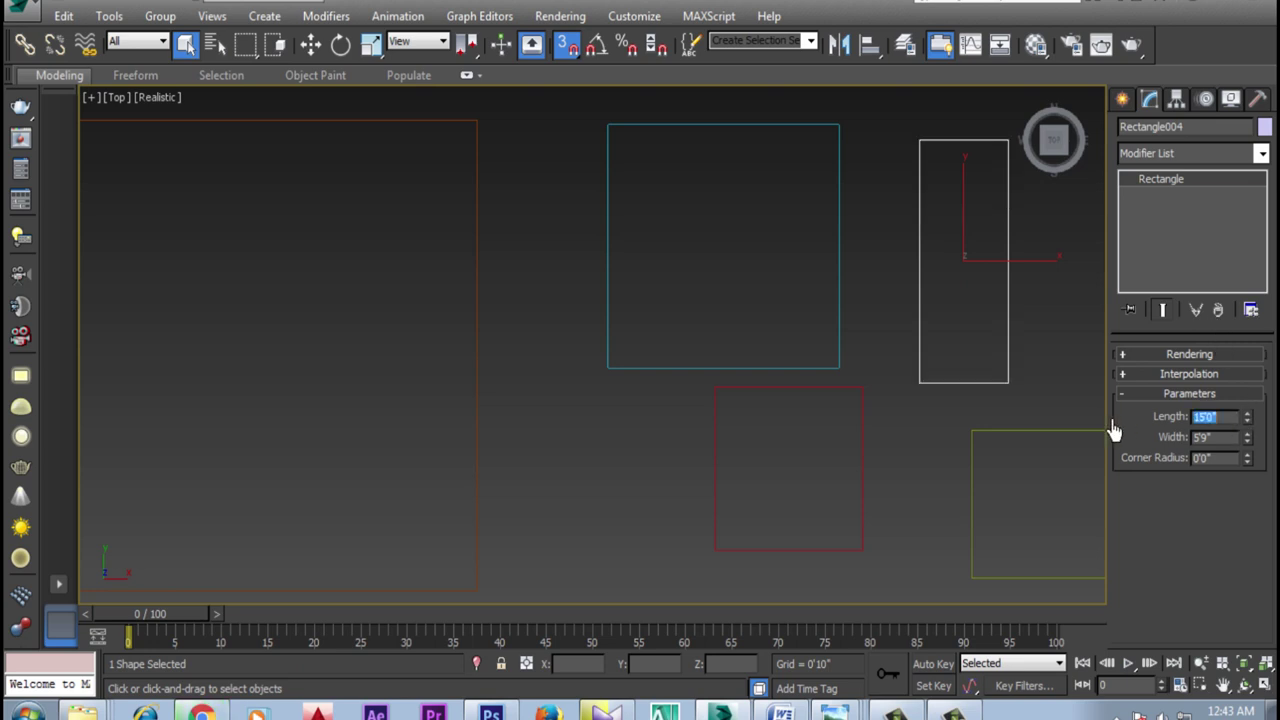
{"action": "left_click_drag", "start_coordinate": [1238, 440], "coordinate": [1180, 445]}
{"action": "type", "text": "15"}
{"action": "key", "text": "Return"}
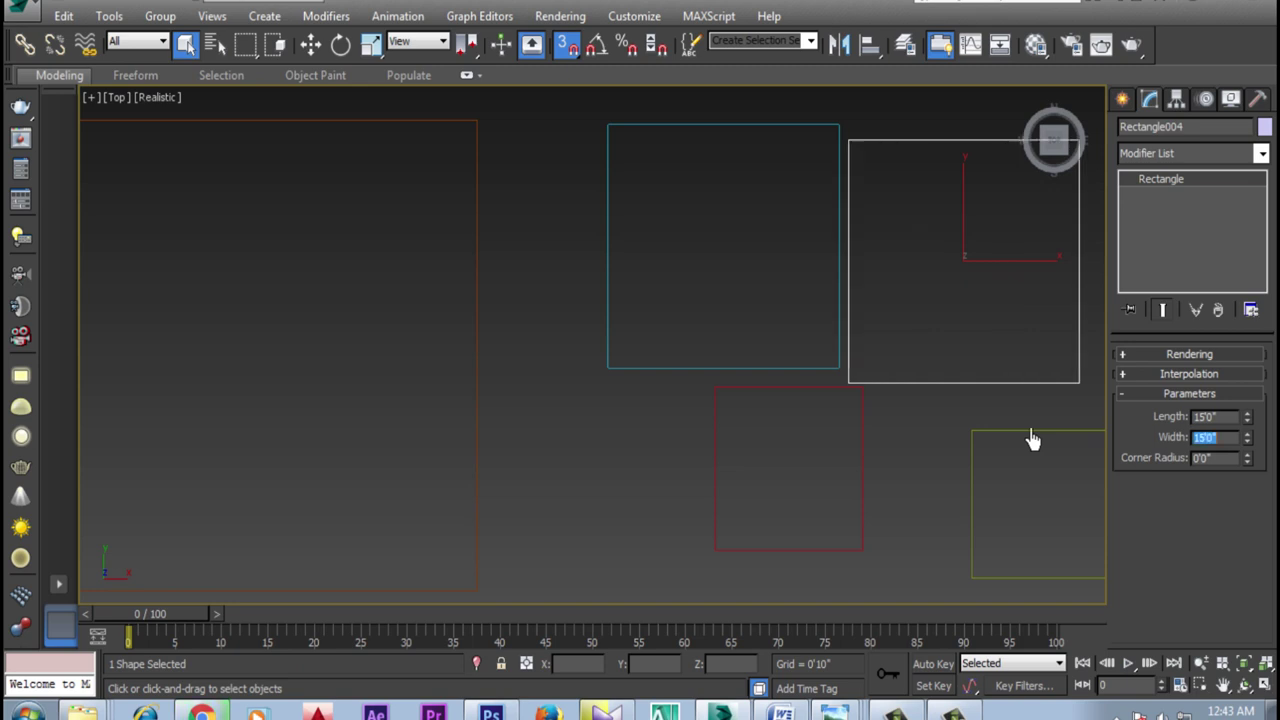
{"action": "mouse_move", "coordinate": [636, 310]}
{"action": "middle_mouse_down"}
{"action": "mouse_move", "coordinate": [674, 351]}
{"action": "mouse_move", "coordinate": [677, 323]}
{"action": "middle_mouse_up"}
{"action": "scroll", "coordinate": [680, 350], "scroll_direction": "down", "scroll_amount": 2}
{"action": "left_click", "coordinate": [665, 195]}
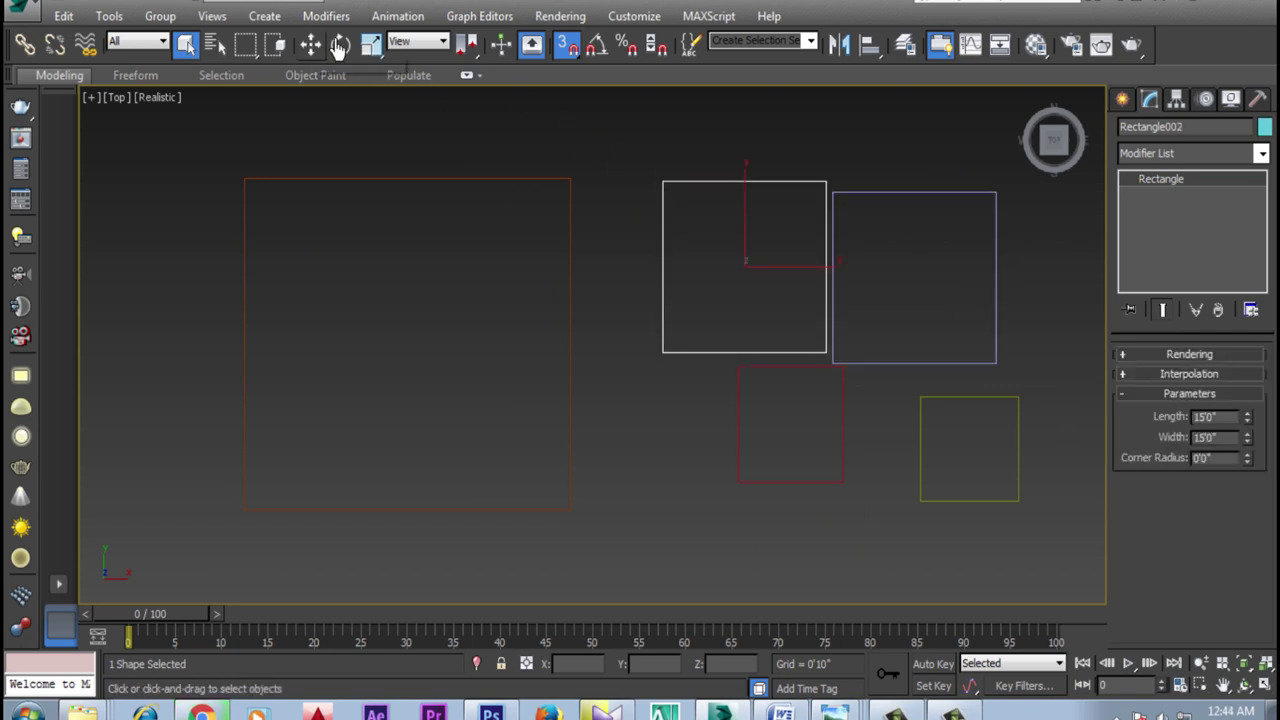
With Endpoint snap, move the two squares into the outline's top-left and top-right corners
{"action": "right_click", "coordinate": [567, 58]}
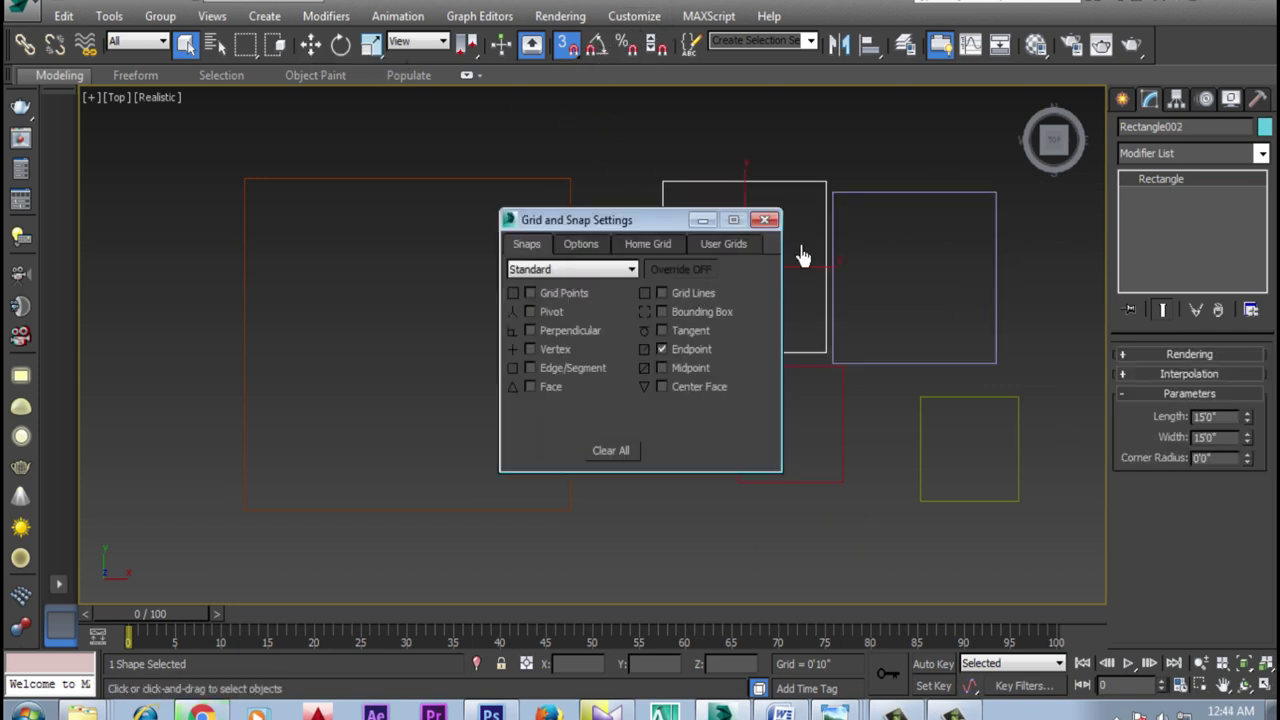
{"action": "left_click", "coordinate": [757, 229]}
{"action": "left_click", "coordinate": [311, 44]}
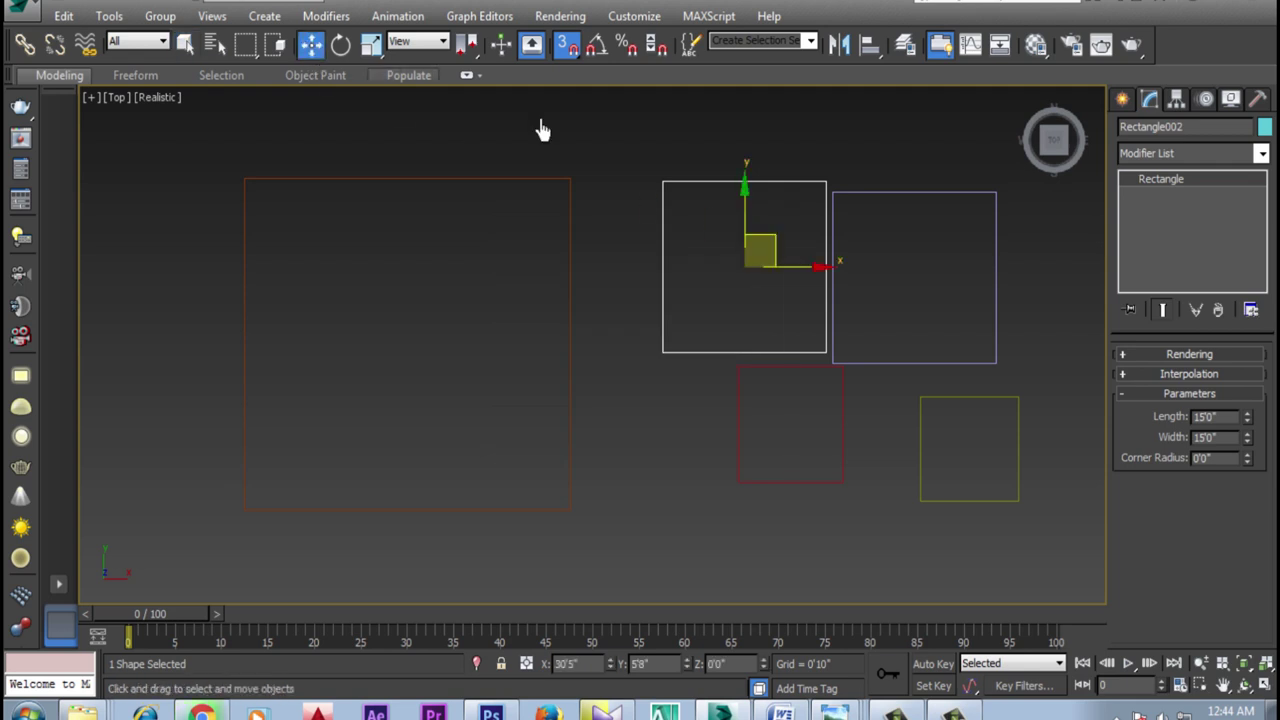
{"action": "left_click_drag", "start_coordinate": [664, 195], "coordinate": [247, 192]}
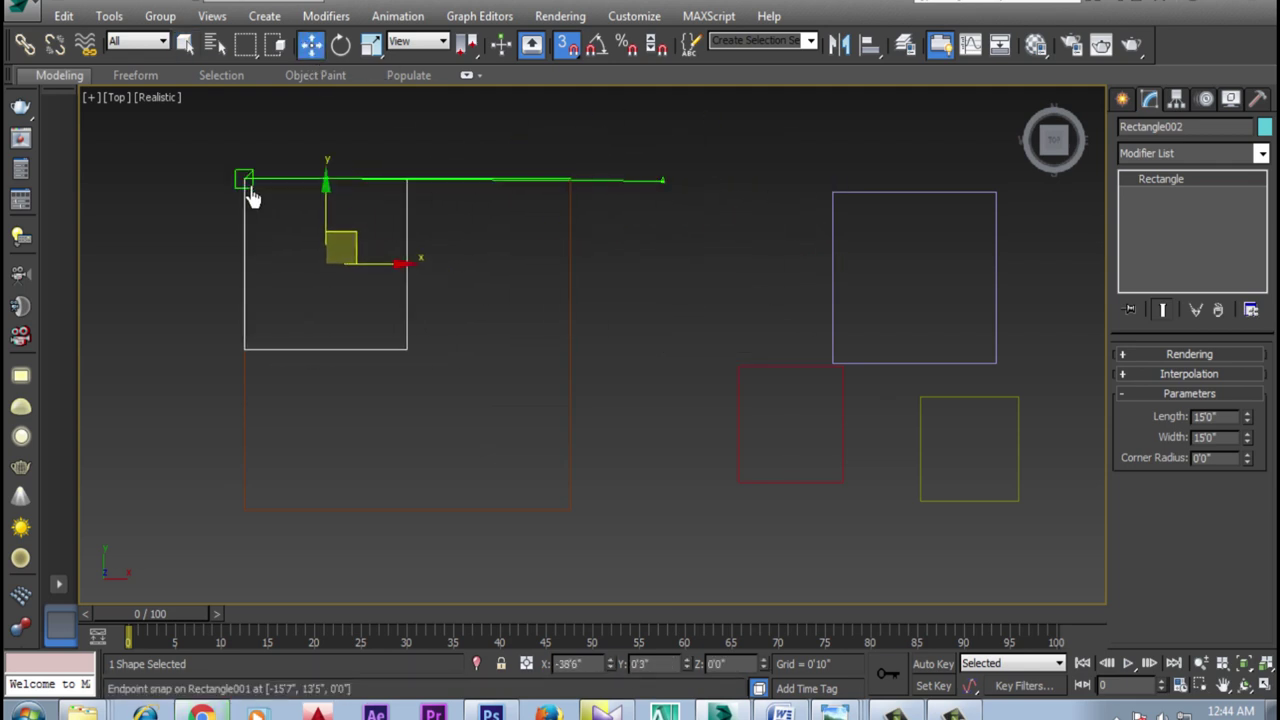
{"action": "mouse_move", "coordinate": [992, 207]}
{"action": "left_mouse_down"}
{"action": "mouse_move", "coordinate": [660, 163]}
{"action": "mouse_move", "coordinate": [572, 180]}
{"action": "left_mouse_up"}
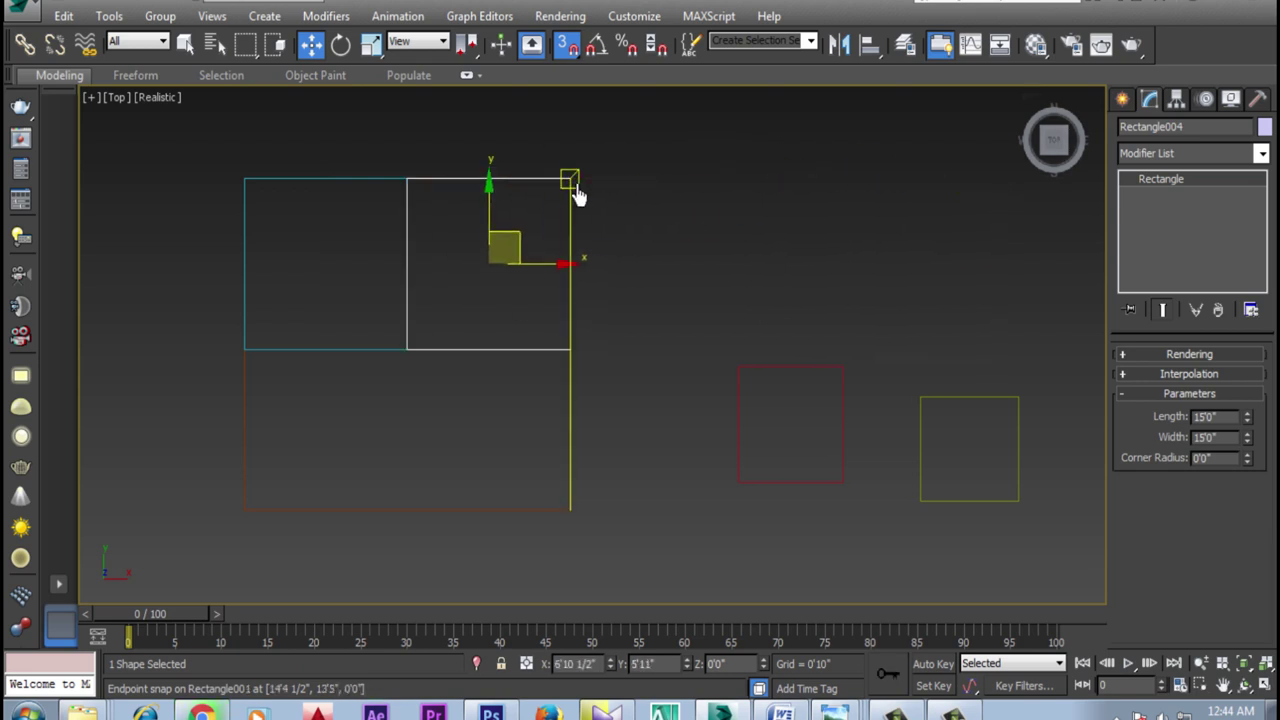
{"action": "left_click", "coordinate": [816, 288]}
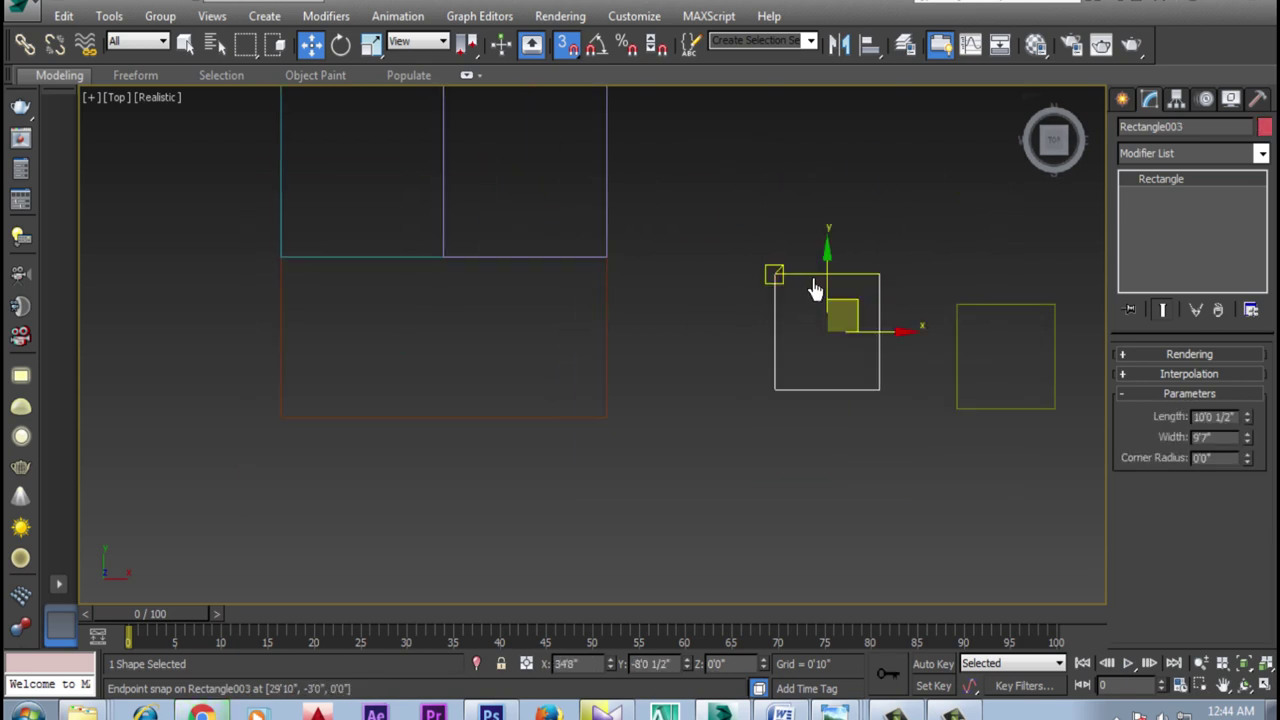
Resize Rectangle003 to 6' by 8' and snap it into the plan's inner left corner
{"action": "left_click", "coordinate": [1235, 420]}
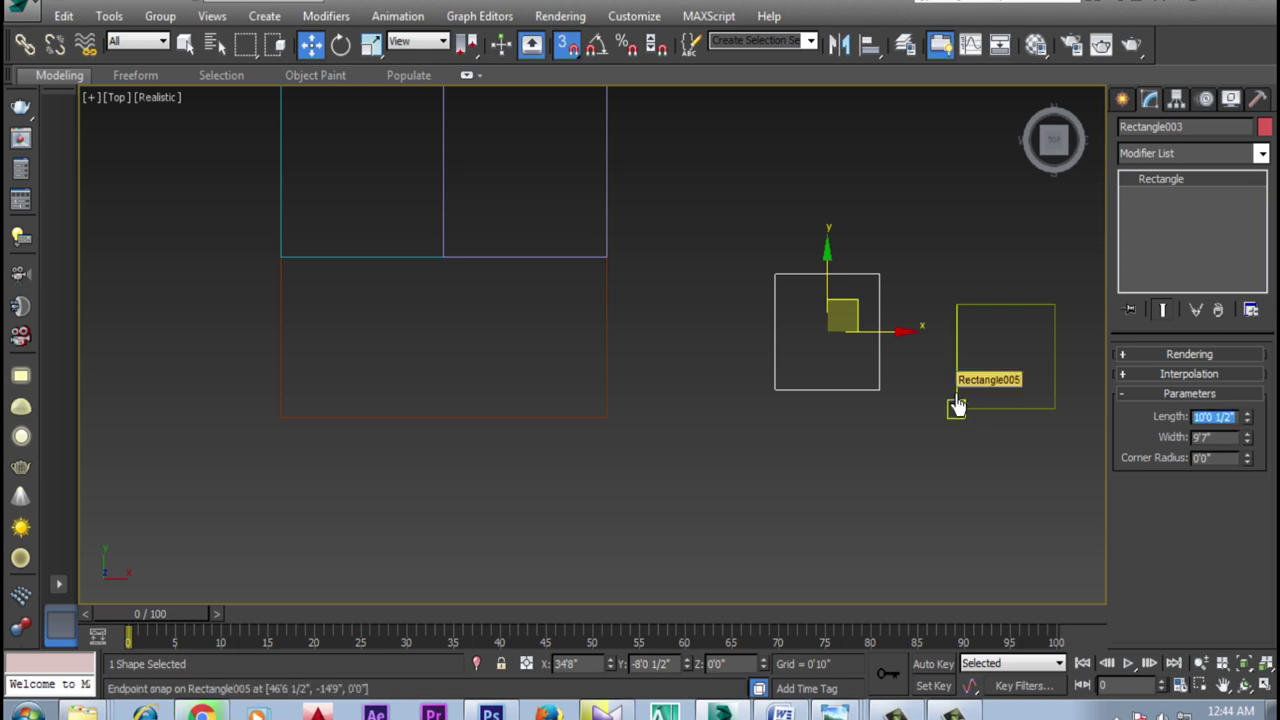
{"action": "type", "text": "8"}
{"action": "key", "text": "Return"}
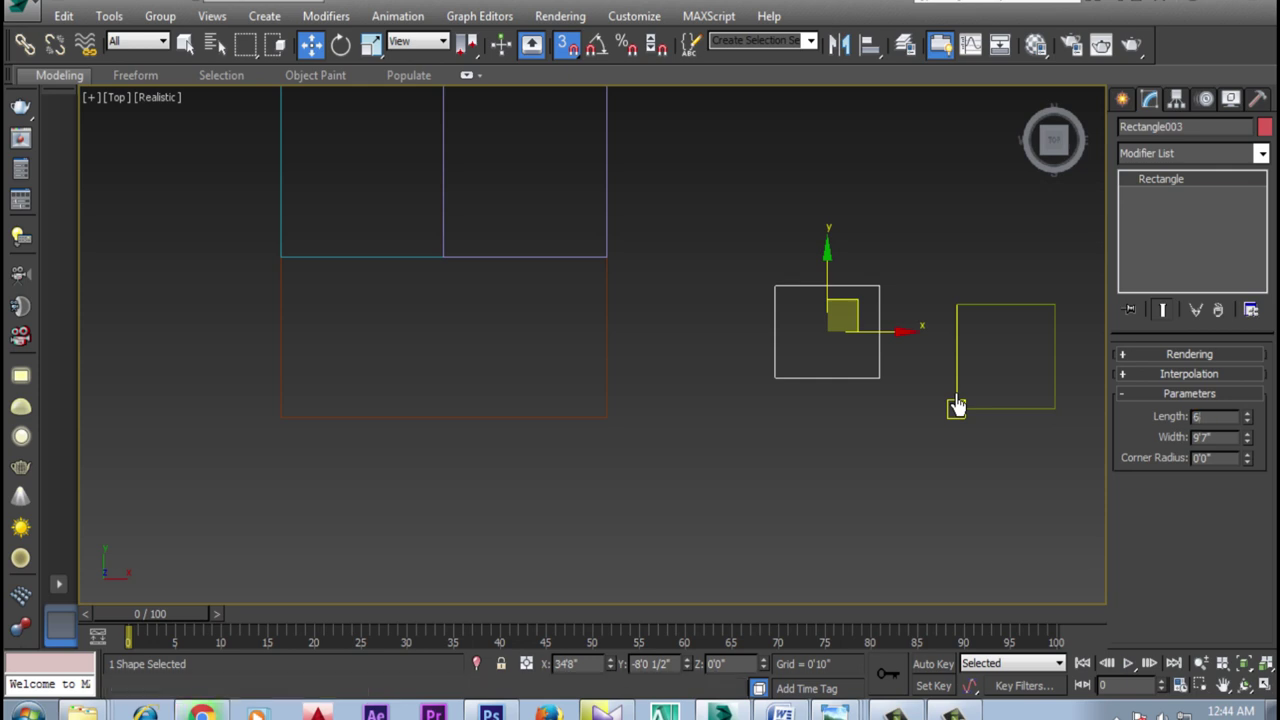
{"action": "key", "text": "Return"}
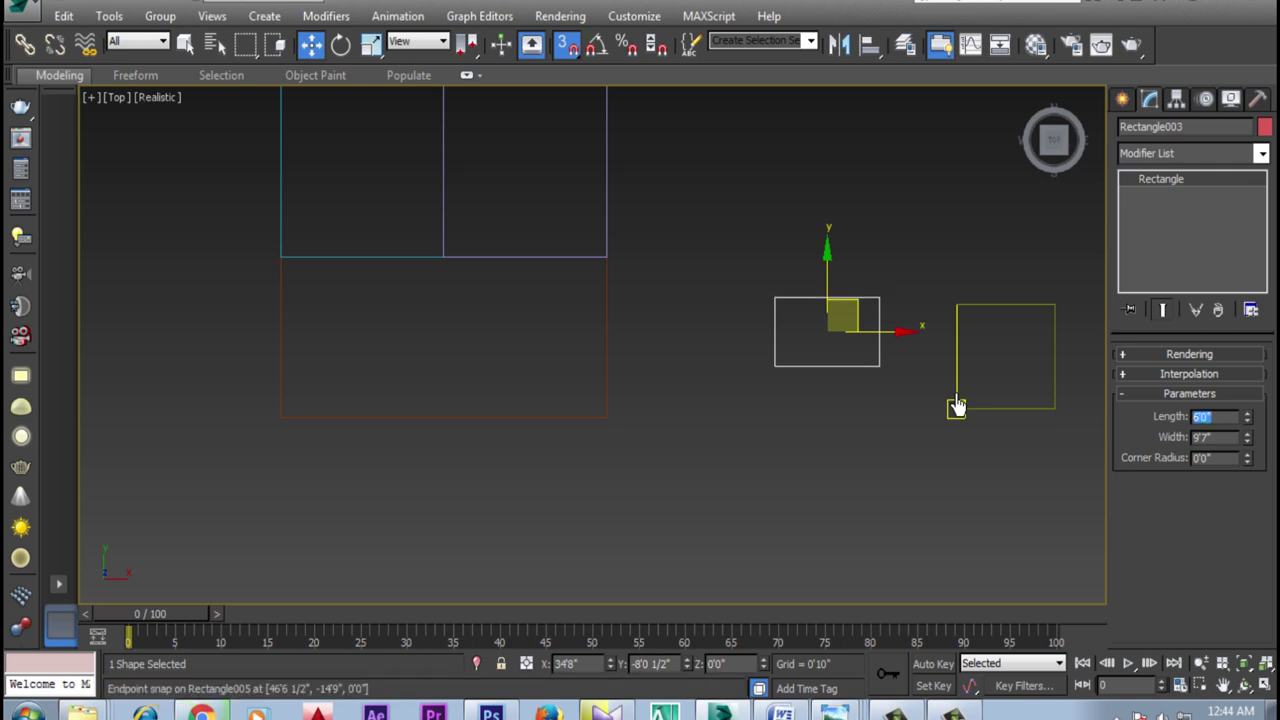
{"action": "key", "text": "Tab"}
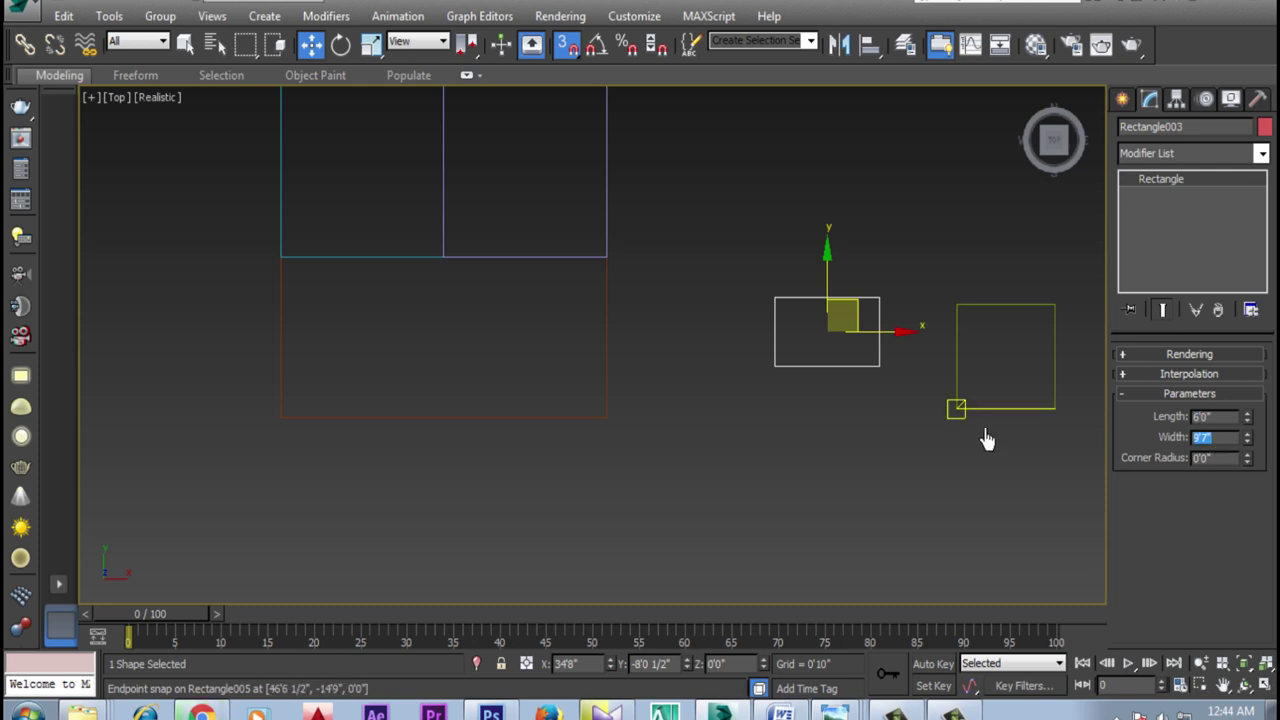
{"action": "type", "text": "8"}
{"action": "key", "text": "Return"}
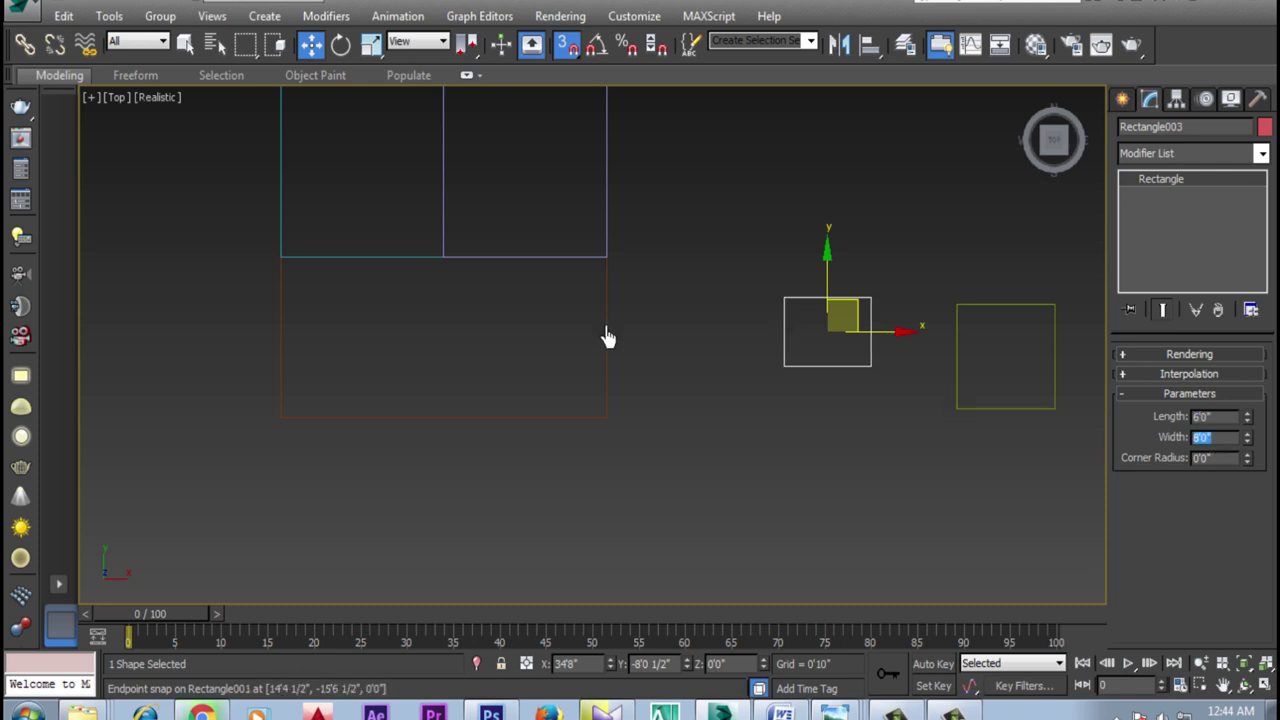
{"action": "left_click_drag", "start_coordinate": [790, 314], "coordinate": [283, 263]}
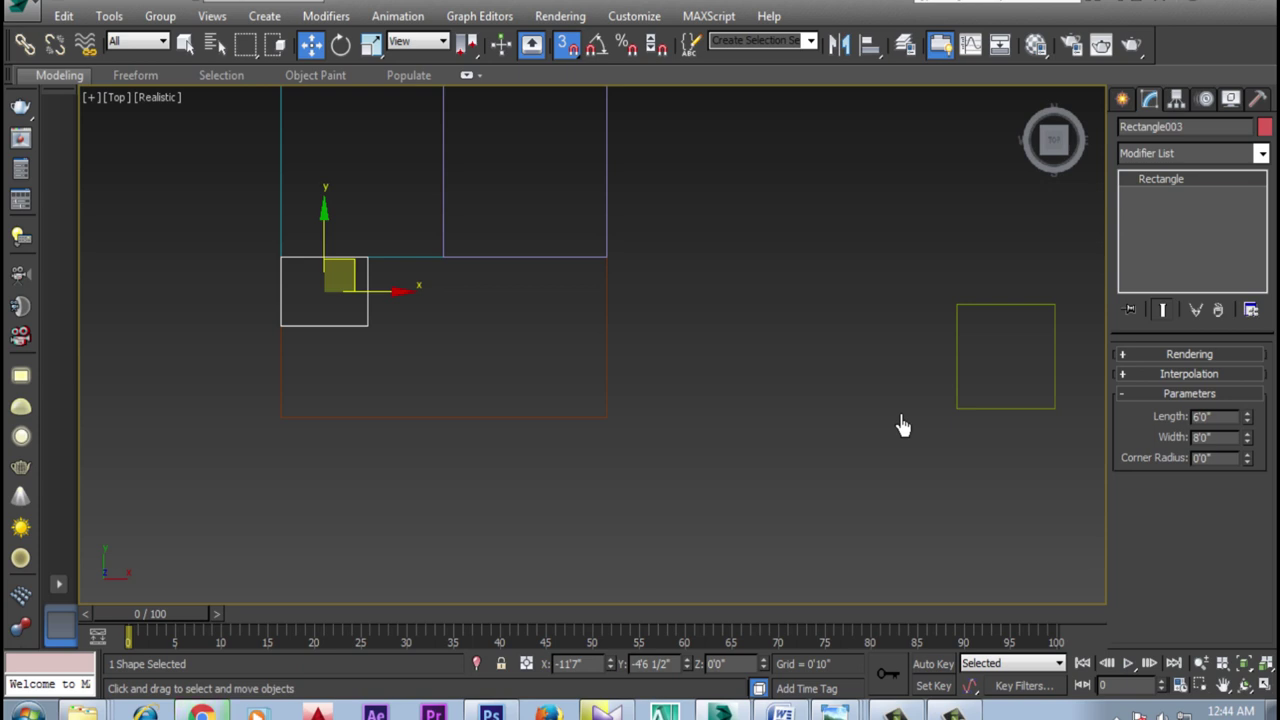
Resize Rectangle005 to 8' by 8' and snap it below the small room
{"action": "left_click", "coordinate": [1014, 312]}
{"action": "double_click", "coordinate": [1212, 417]}
{"action": "type", "text": "8'"}
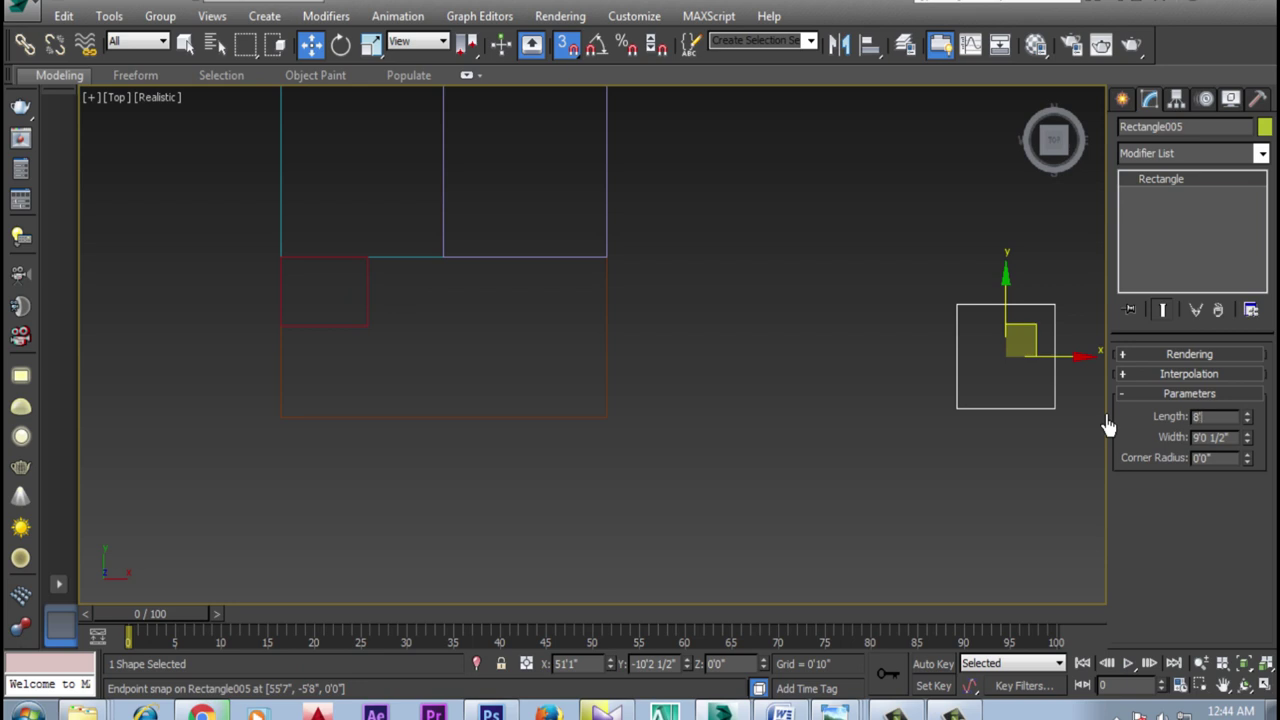
{"action": "key", "text": "Return"}
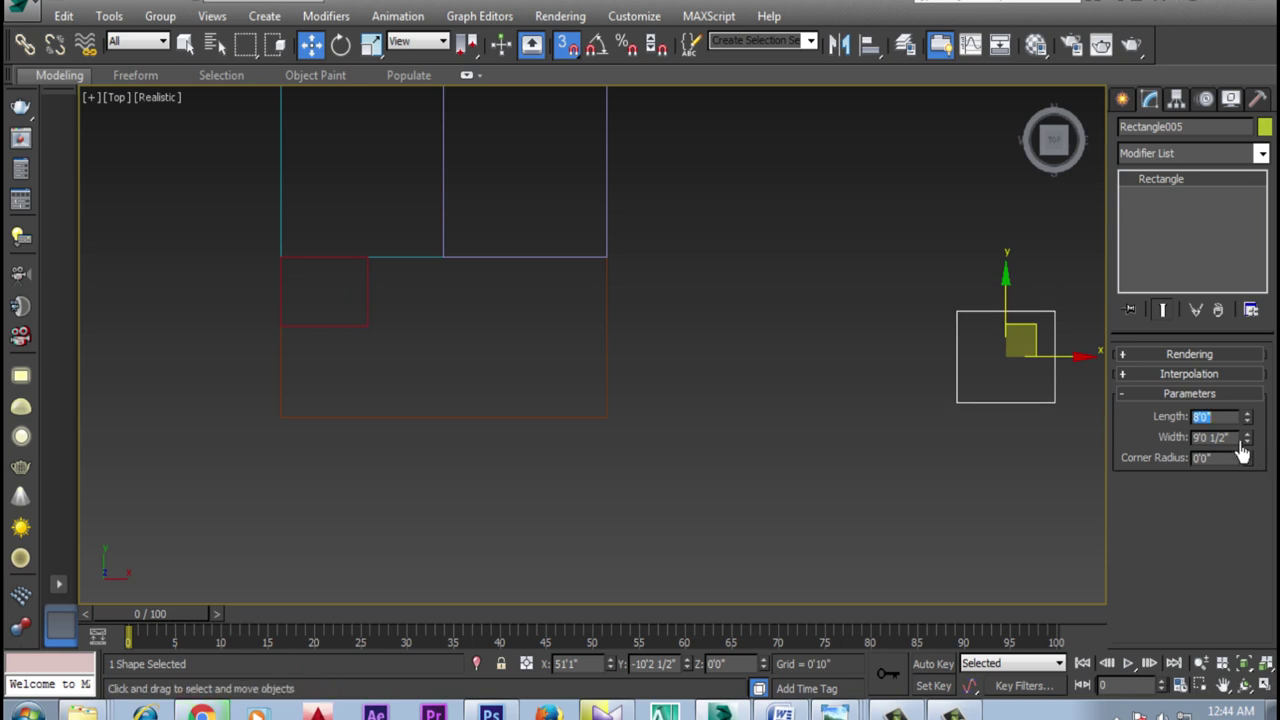
{"action": "double_click", "coordinate": [1236, 440]}
{"action": "type", "text": "8'0"}
{"action": "key", "text": "Return"}
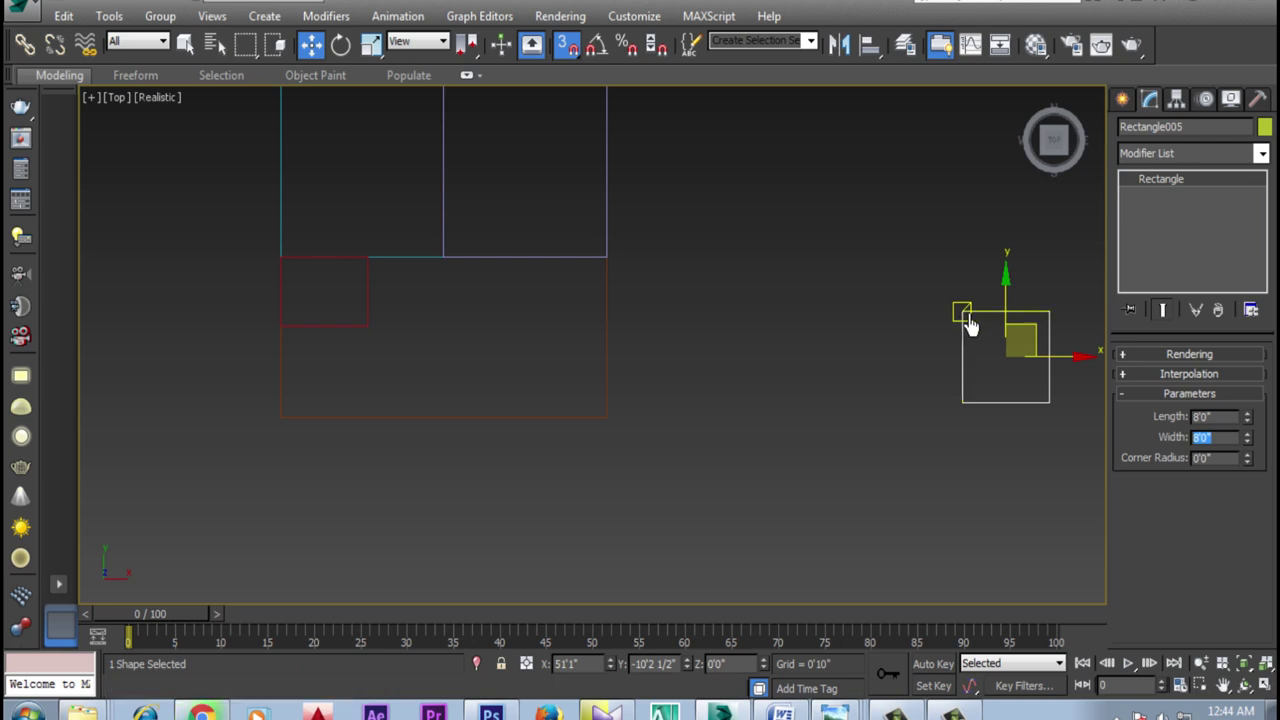
{"action": "mouse_move", "coordinate": [962, 311]}
{"action": "left_mouse_down"}
{"action": "mouse_move", "coordinate": [395, 362]}
{"action": "mouse_move", "coordinate": [281, 327]}
{"action": "left_mouse_up"}
Turn off snapping and give all five rectangles a pale cyan object colour
{"action": "left_click", "coordinate": [566, 44]}
{"action": "middle_click_drag", "start_coordinate": [758, 287], "coordinate": [738, 371]}
{"action": "scroll", "coordinate": [738, 371], "scroll_direction": "down", "scroll_amount": 3}
{"action": "left_click", "coordinate": [755, 300]}
{"action": "left_click_drag", "start_coordinate": [750, 205], "coordinate": [392, 548]}
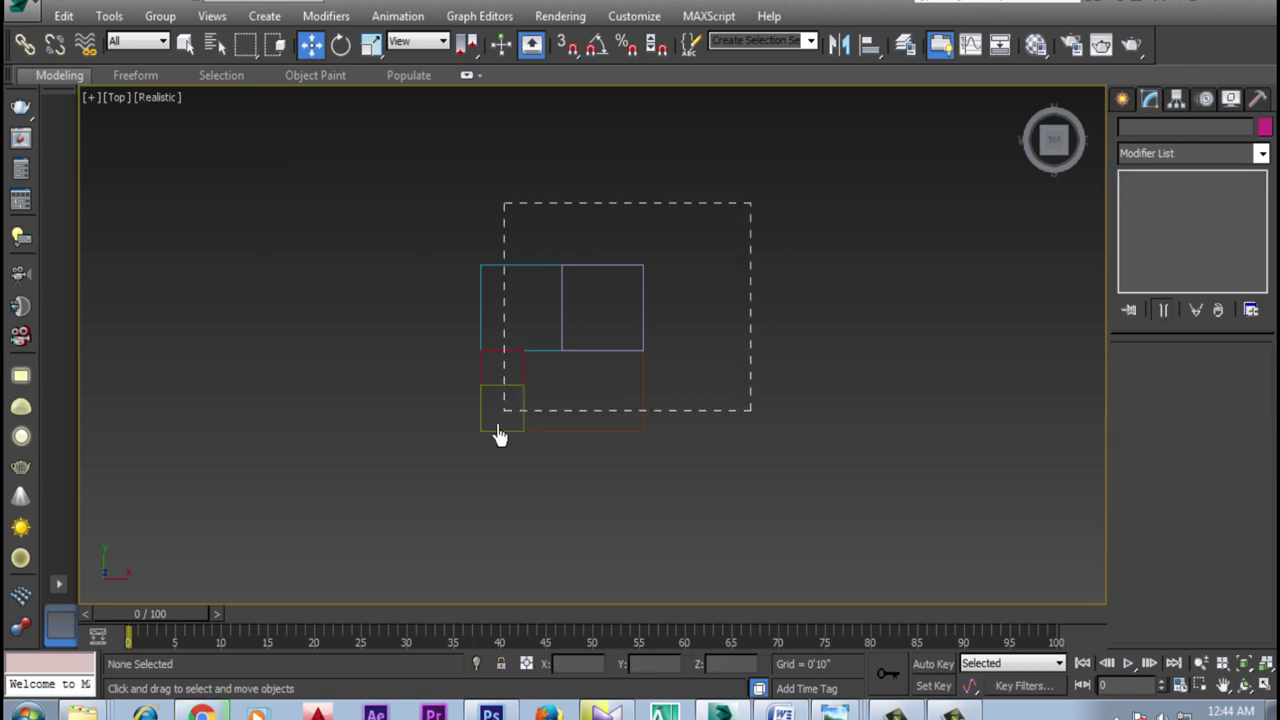
{"action": "left_click", "coordinate": [1265, 128]}
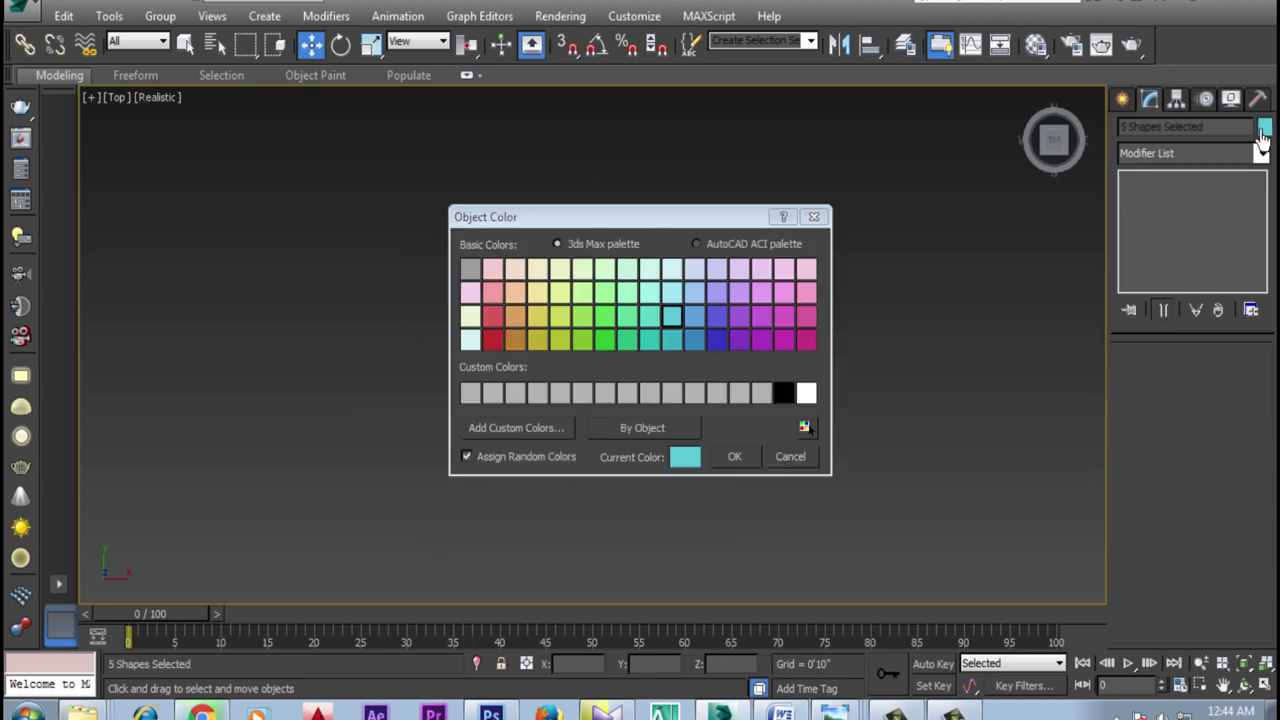
{"action": "left_click", "coordinate": [470, 340]}
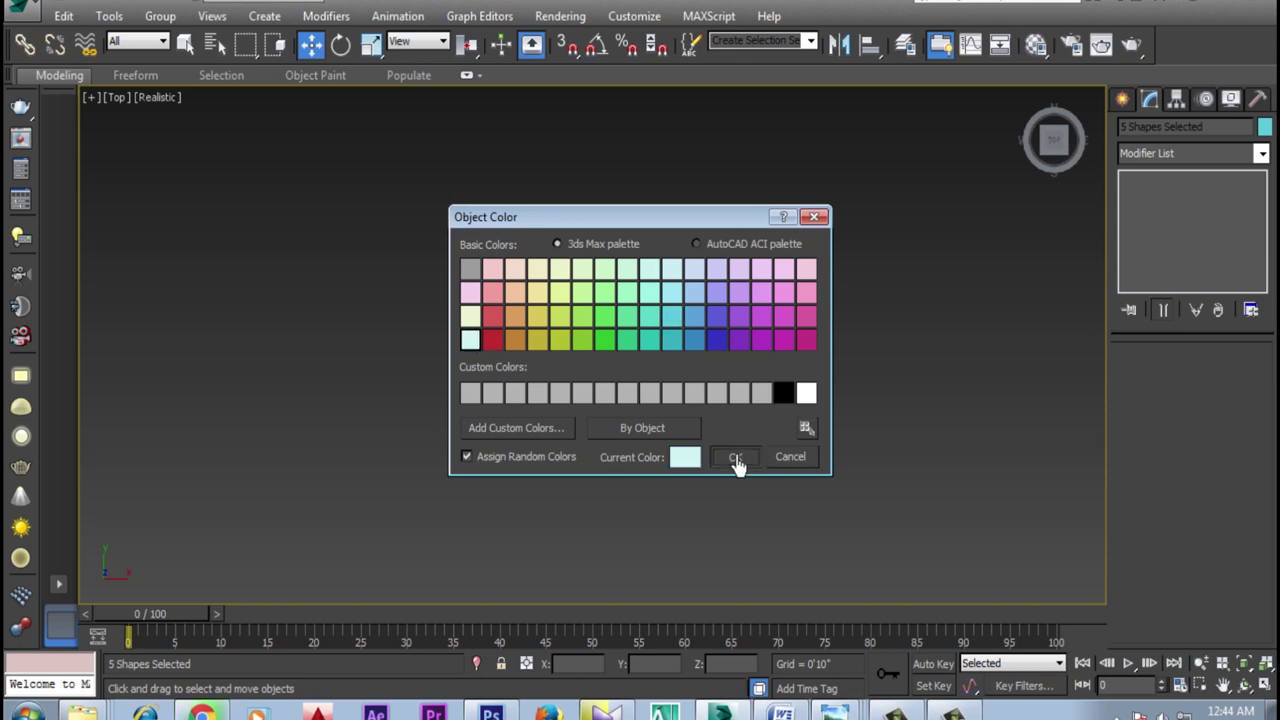
{"action": "left_click", "coordinate": [736, 457]}
{"action": "left_click", "coordinate": [620, 414]}
{"action": "scroll", "coordinate": [621, 405], "scroll_direction": "up", "scroll_amount": 4}
{"action": "middle_click_drag", "start_coordinate": [771, 299], "coordinate": [771, 333]}
Switch the Create panel to Geometry and open the object category list
{"action": "left_click", "coordinate": [1122, 98]}
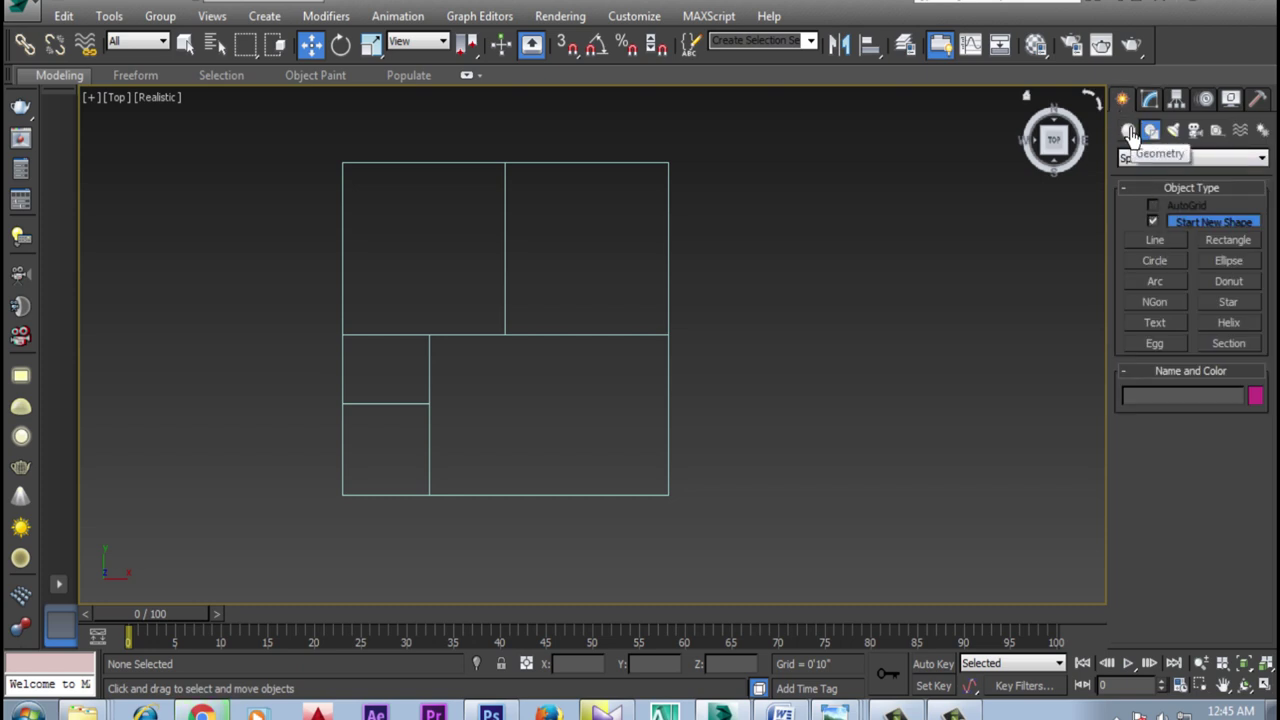
{"action": "left_click", "coordinate": [1128, 131]}
{"action": "left_click", "coordinate": [1138, 162]}
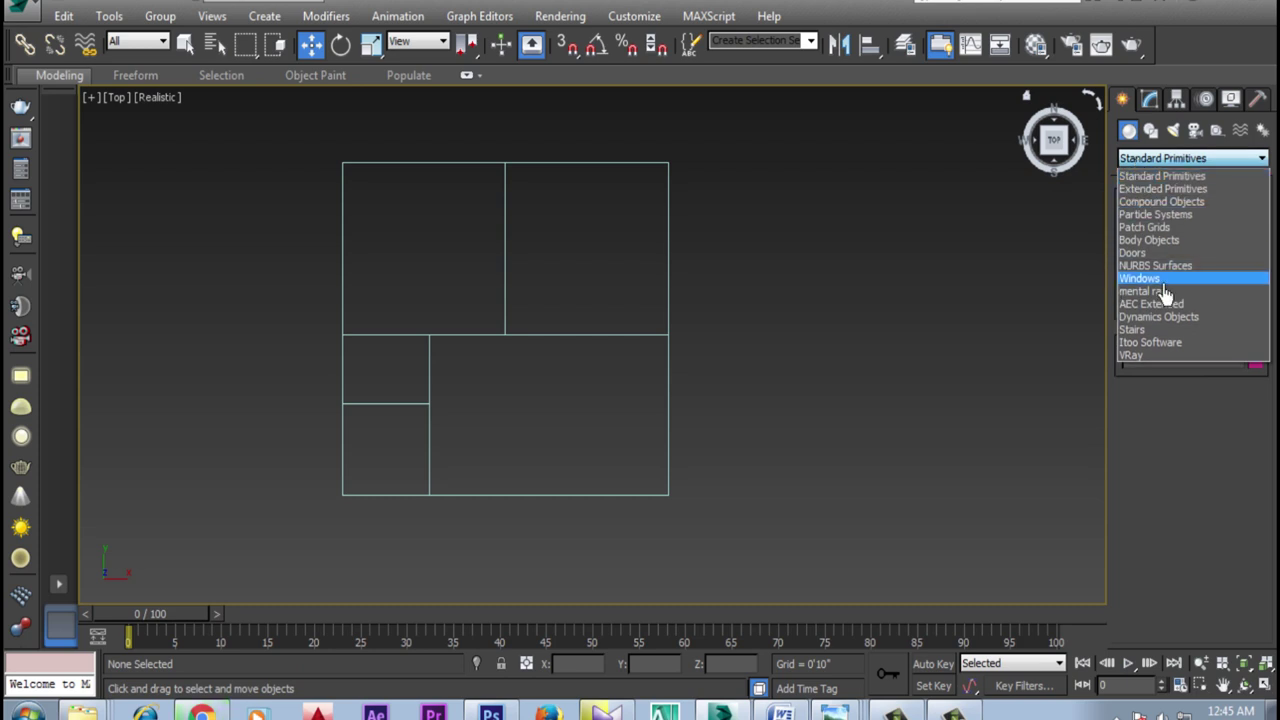
Pick the AEC Extended Wall tool with 5'0" width, 10'0" height and Left justification
{"action": "left_click", "coordinate": [1149, 308]}
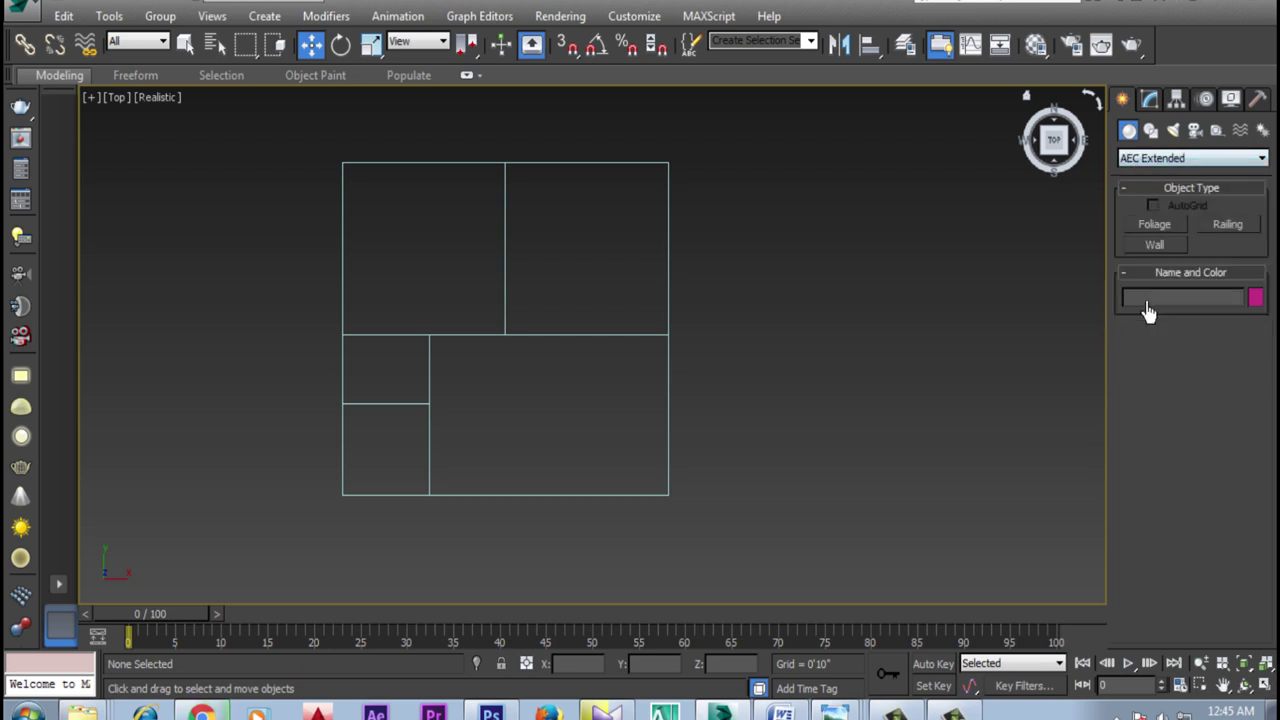
{"action": "left_click", "coordinate": [1155, 246]}
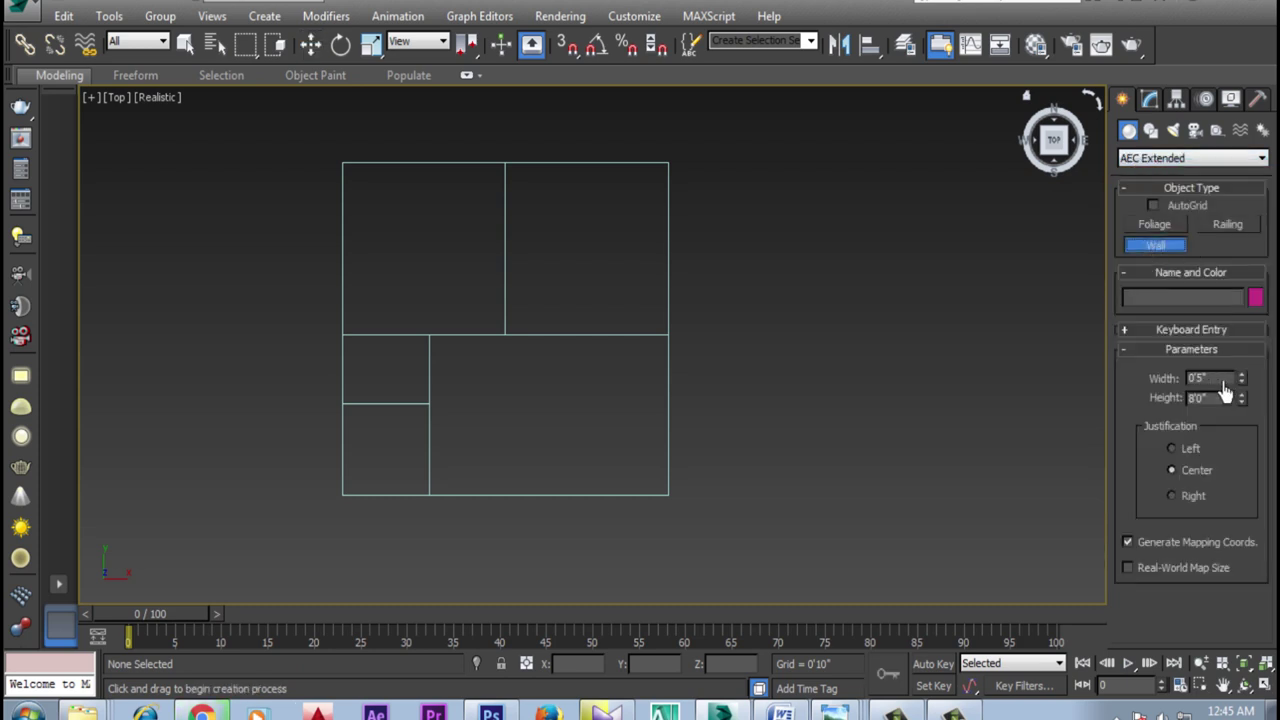
{"action": "left_click_drag", "start_coordinate": [1223, 384], "coordinate": [1115, 390]}
{"action": "key", "text": "Tab"}
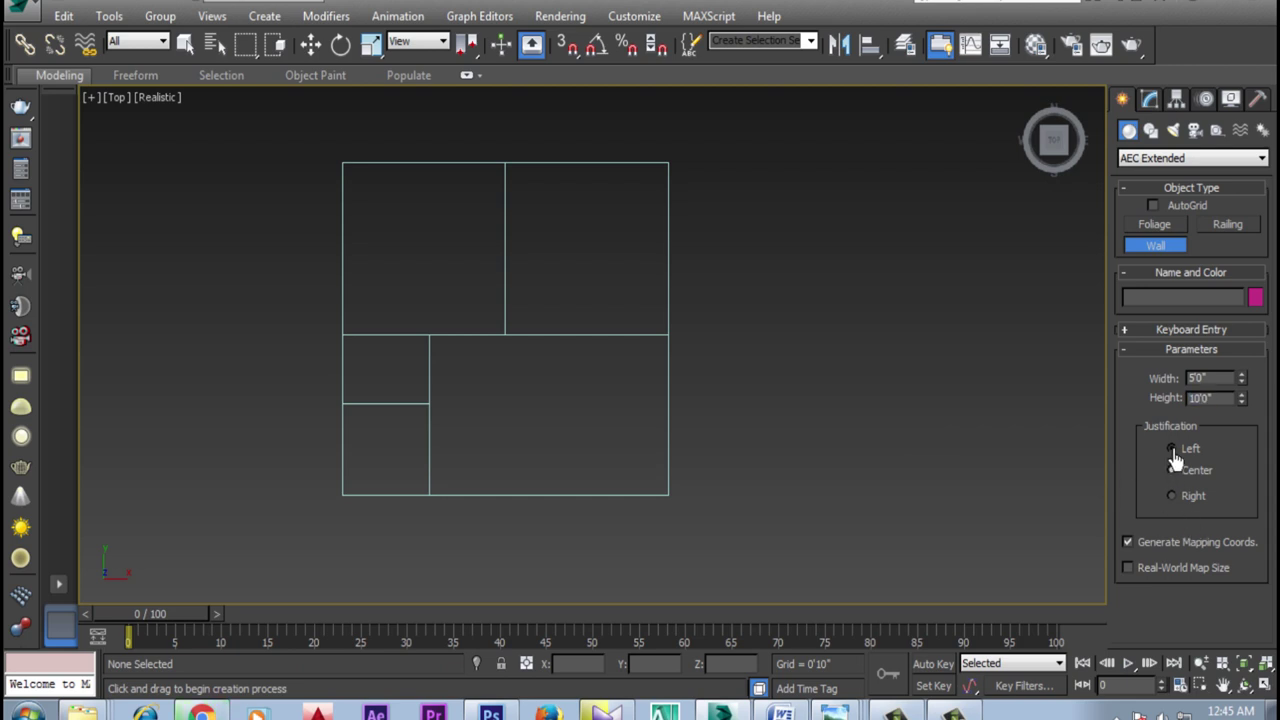
{"action": "middle_click_drag", "start_coordinate": [429, 231], "coordinate": [360, 227]}
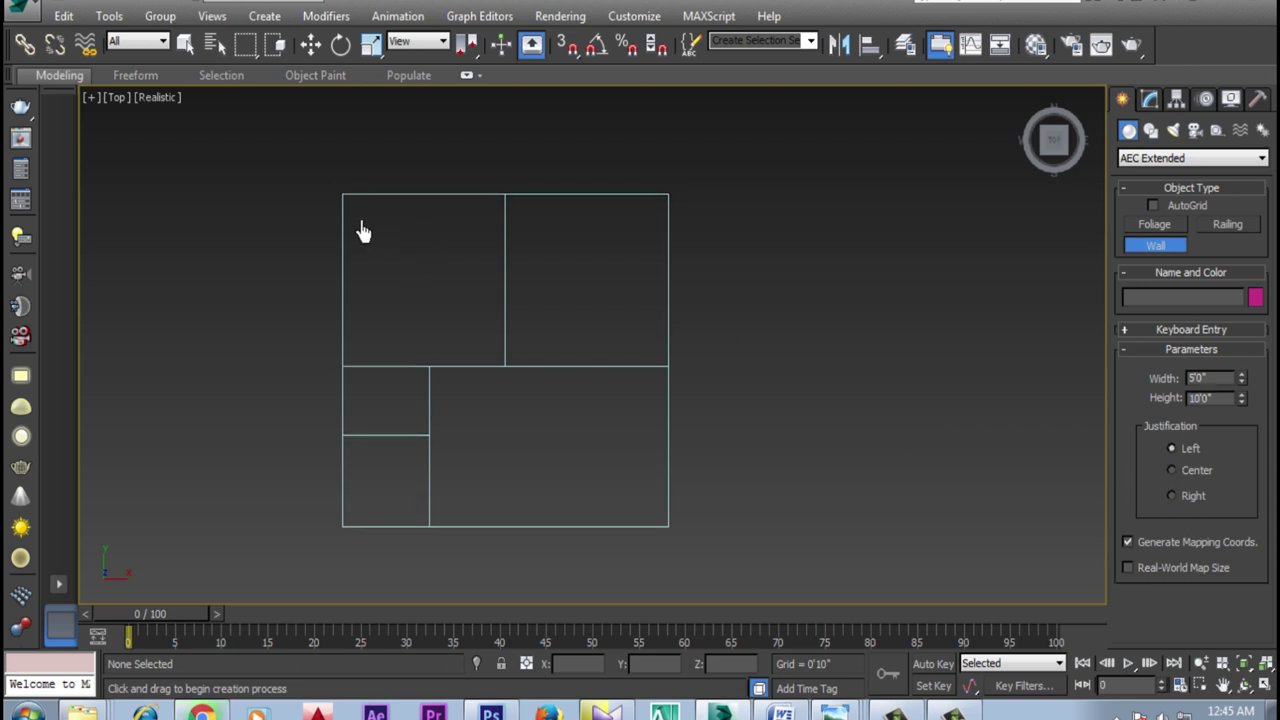
Turn on snapping and correct the wall width to 0'5"
{"action": "left_click", "coordinate": [566, 50]}
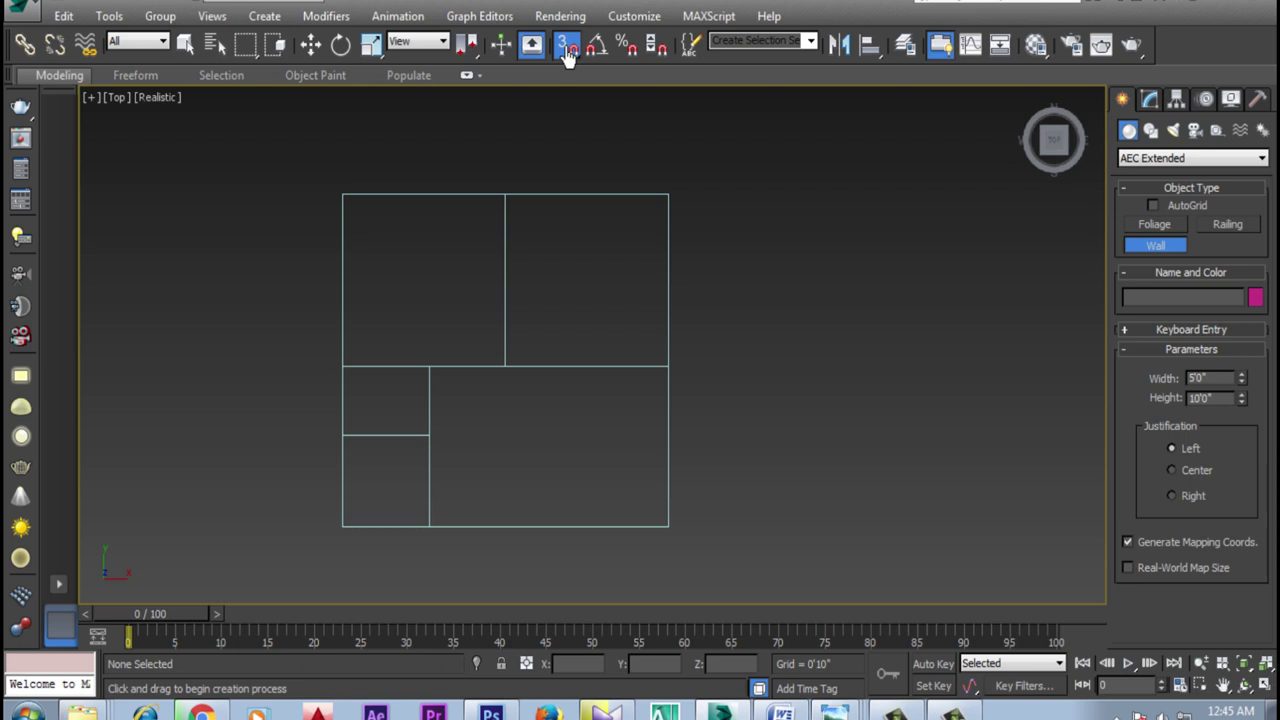
{"action": "left_click", "coordinate": [347, 203]}
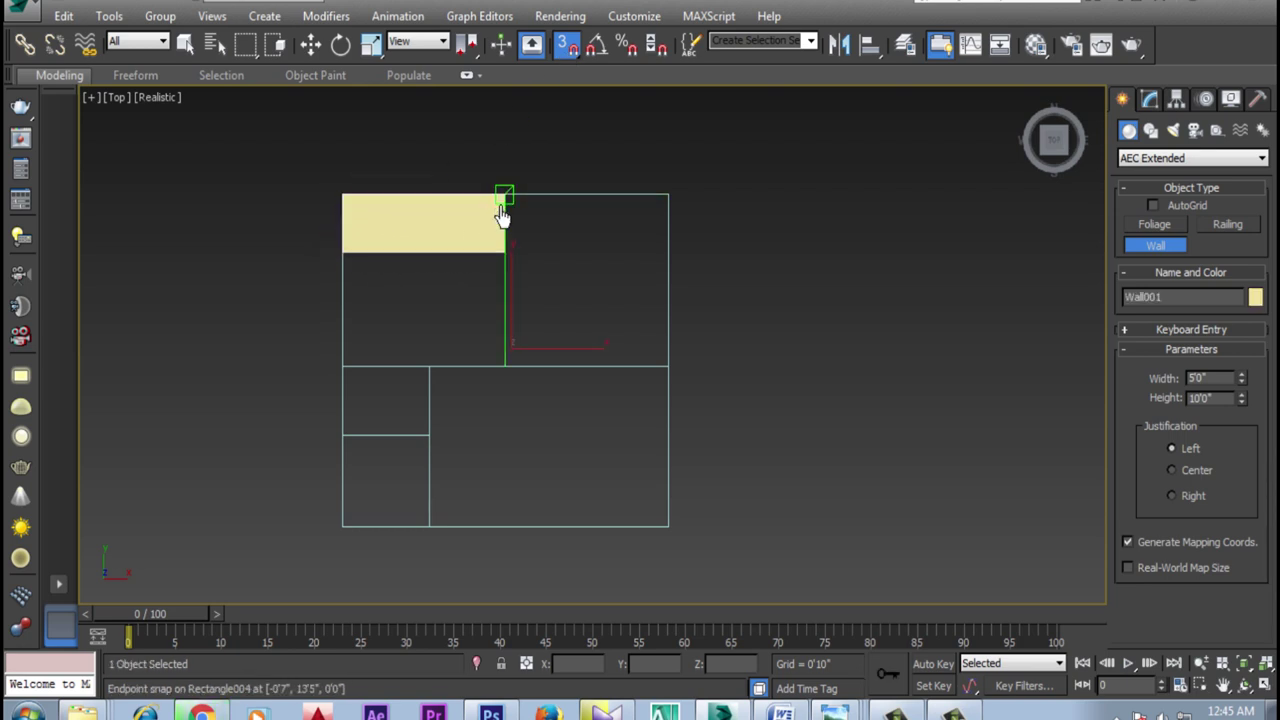
{"action": "right_click", "coordinate": [540, 178]}
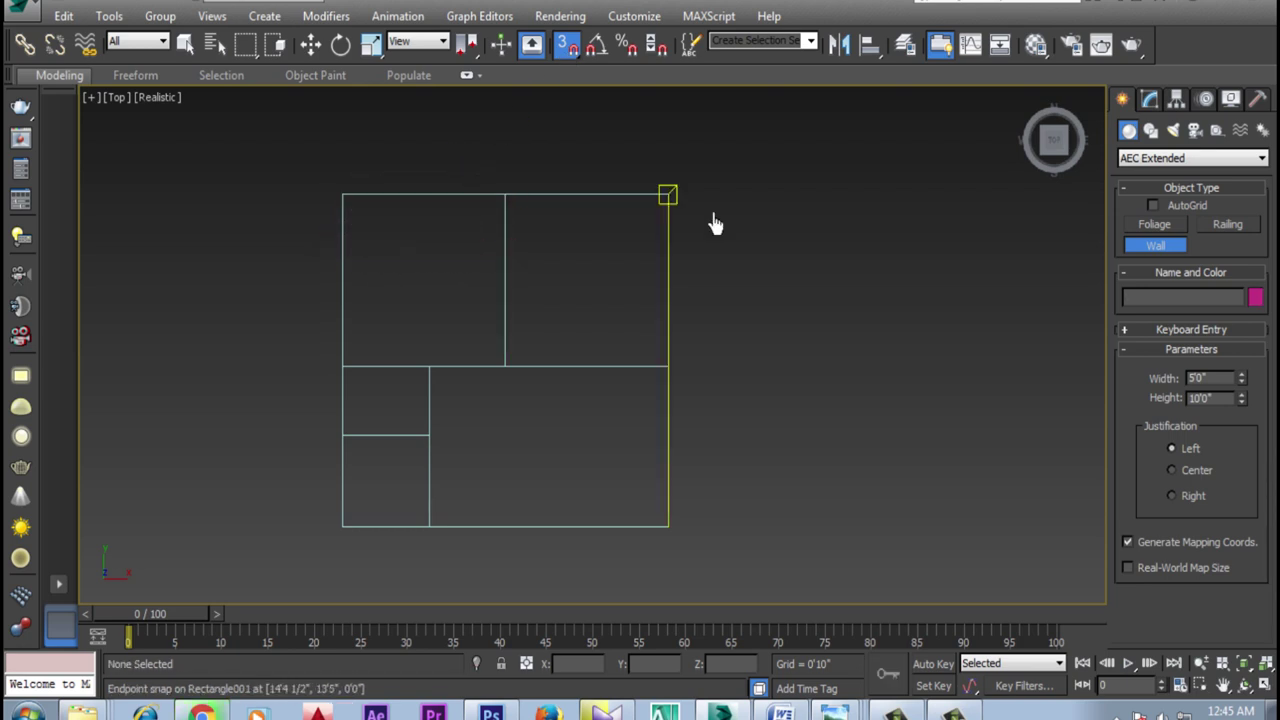
{"action": "left_click_drag", "start_coordinate": [1227, 383], "coordinate": [1062, 384]}
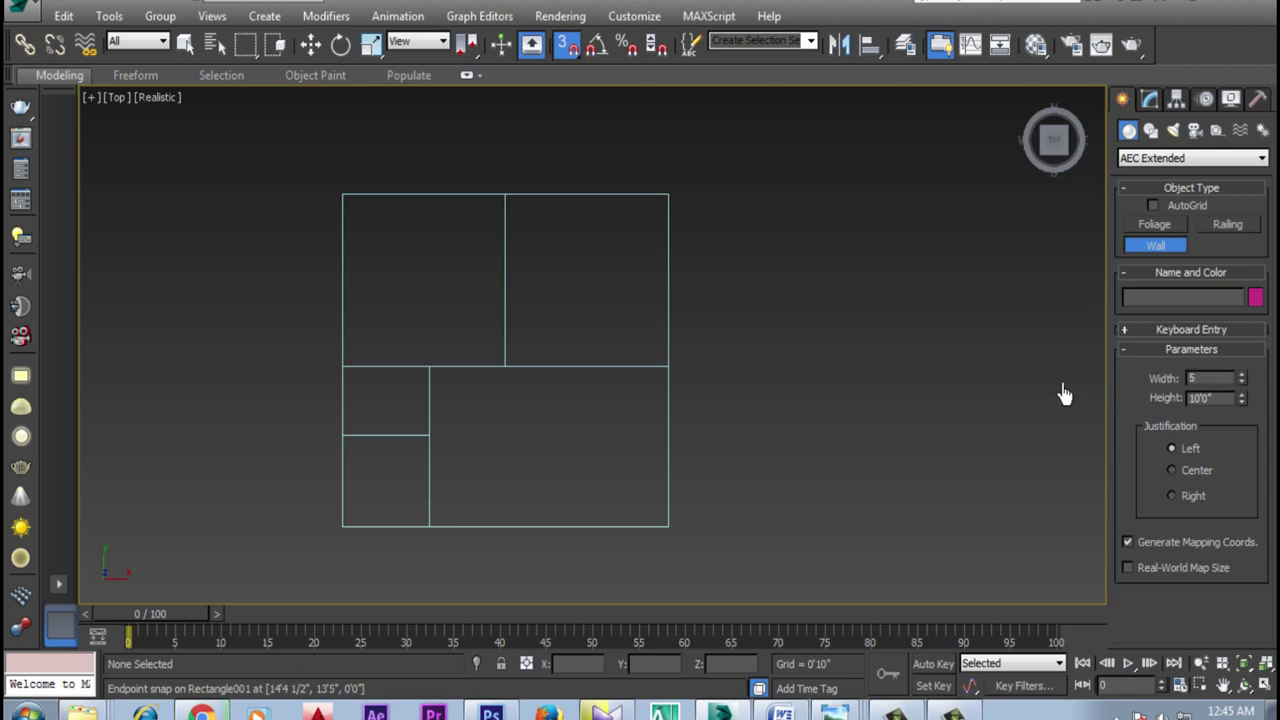
{"action": "type", "text": "'"}
{"action": "key", "text": "Return"}
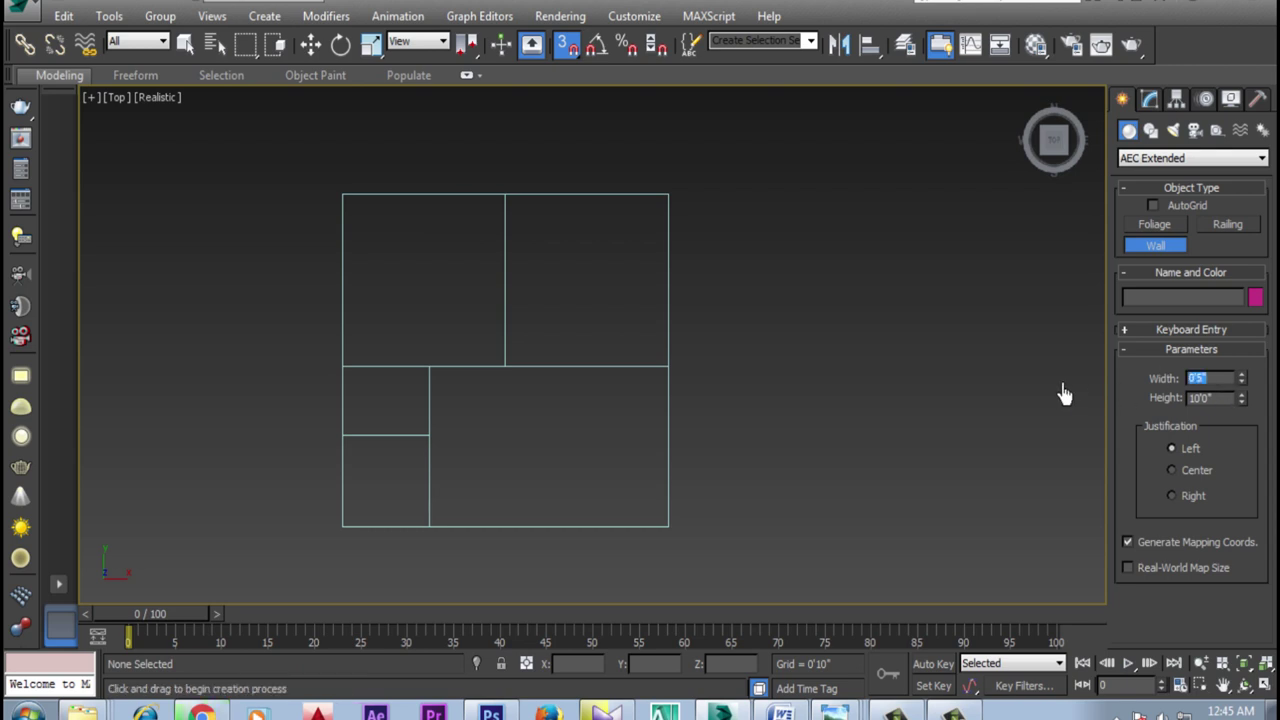
Snap a closed wall around all four corners of the large outline, welding at the start
{"action": "left_click", "coordinate": [343, 196]}
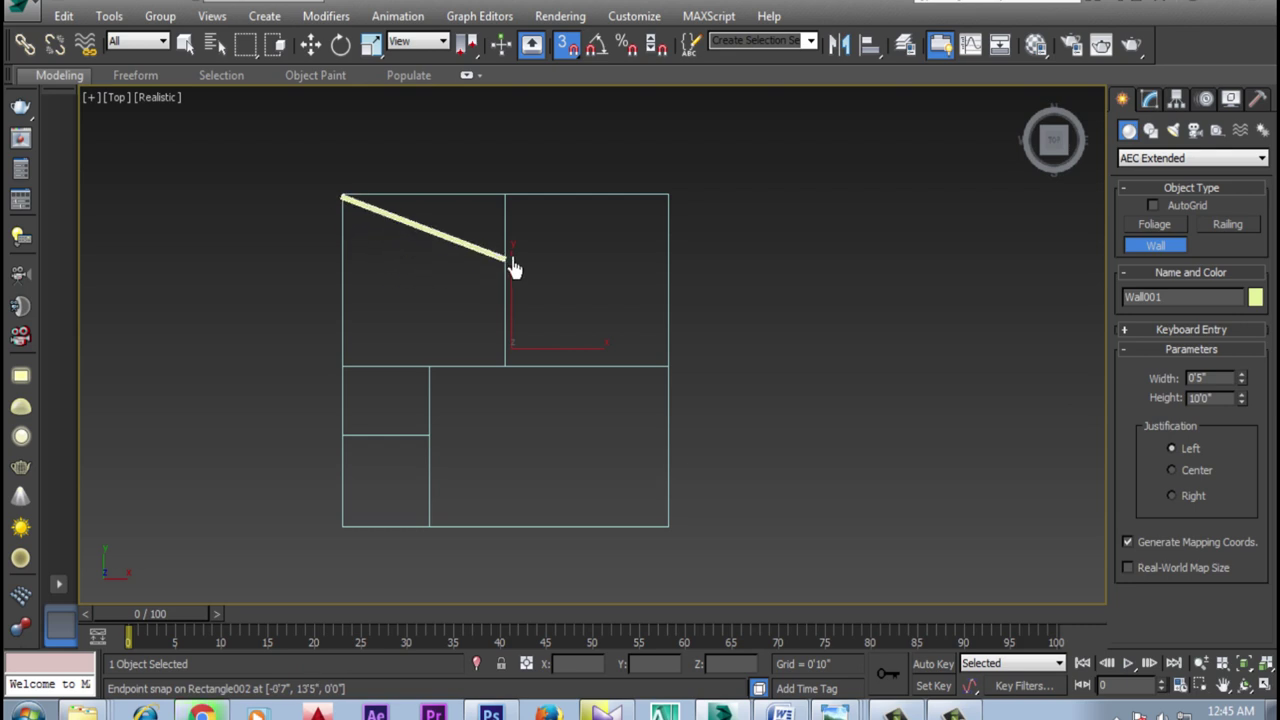
{"action": "scroll", "coordinate": [662, 196], "scroll_direction": "up", "scroll_amount": 3}
{"action": "left_click", "coordinate": [672, 194]}
{"action": "scroll", "coordinate": [725, 135], "scroll_direction": "down", "scroll_amount": 2}
{"action": "scroll", "coordinate": [682, 498], "scroll_direction": "up", "scroll_amount": 2}
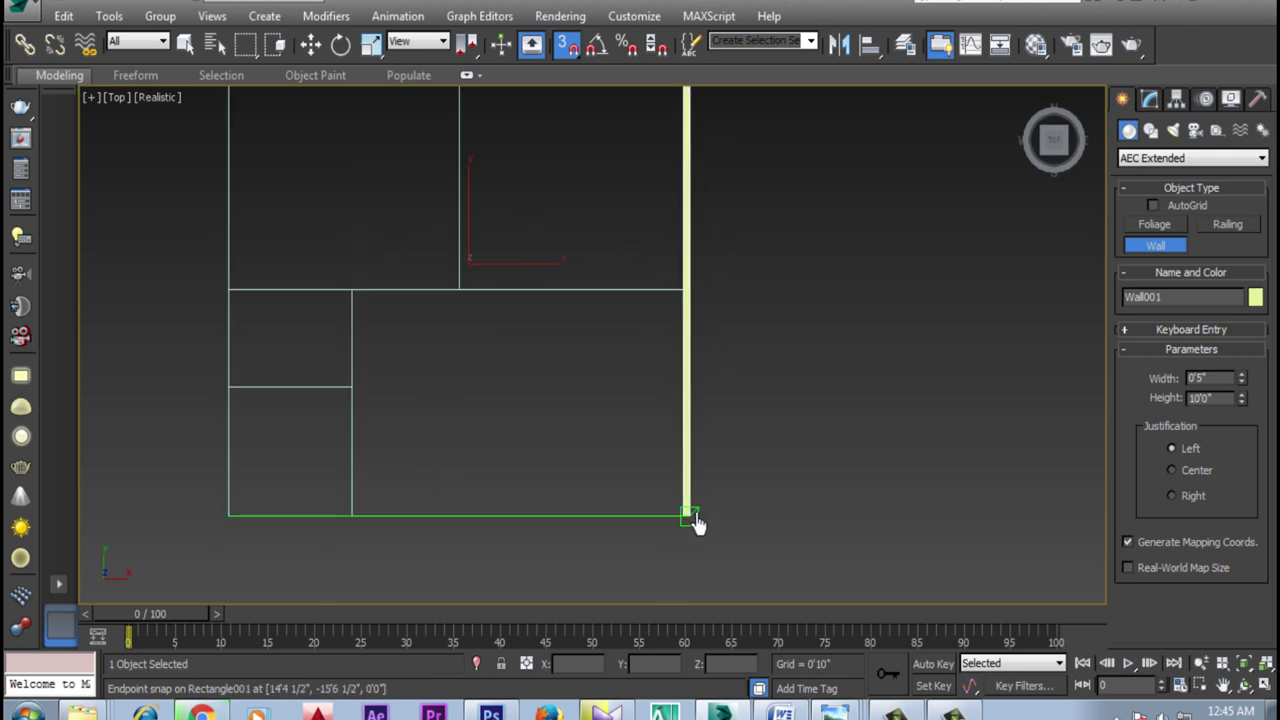
{"action": "left_click", "coordinate": [692, 521]}
{"action": "scroll", "coordinate": [792, 585], "scroll_direction": "down", "scroll_amount": 3}
{"action": "scroll", "coordinate": [503, 549], "scroll_direction": "up", "scroll_amount": 2}
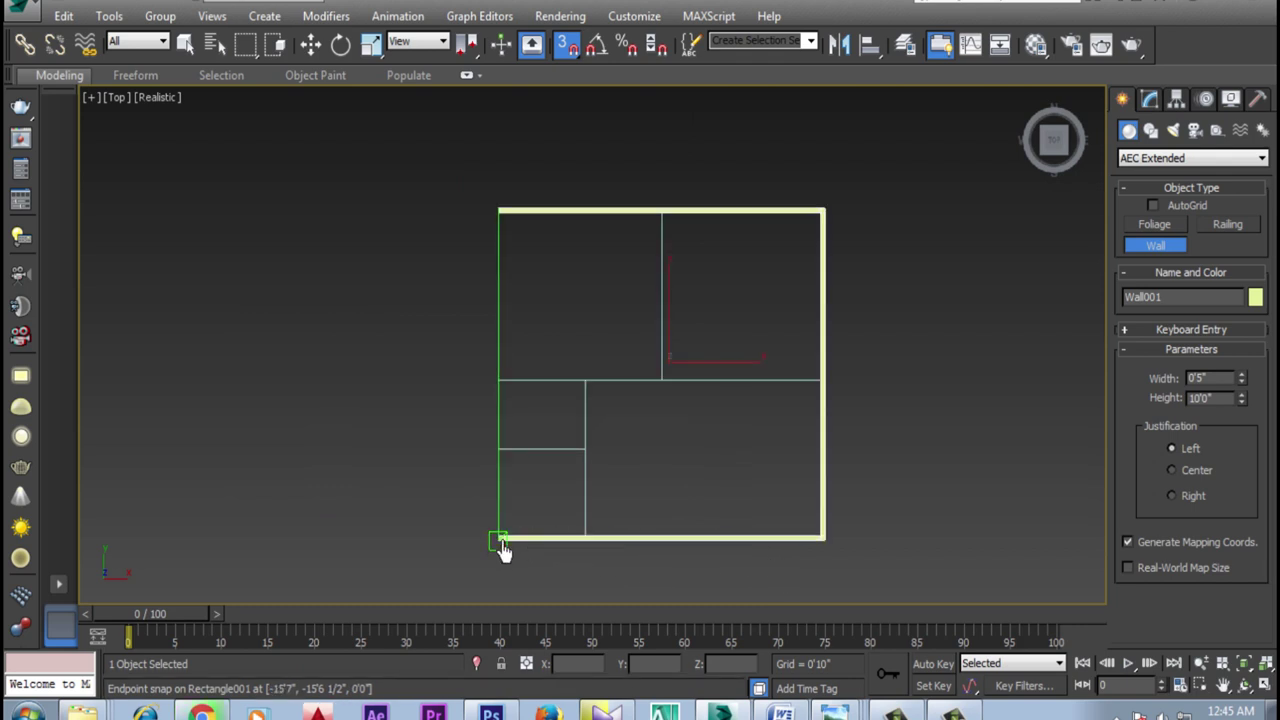
{"action": "left_click", "coordinate": [499, 540]}
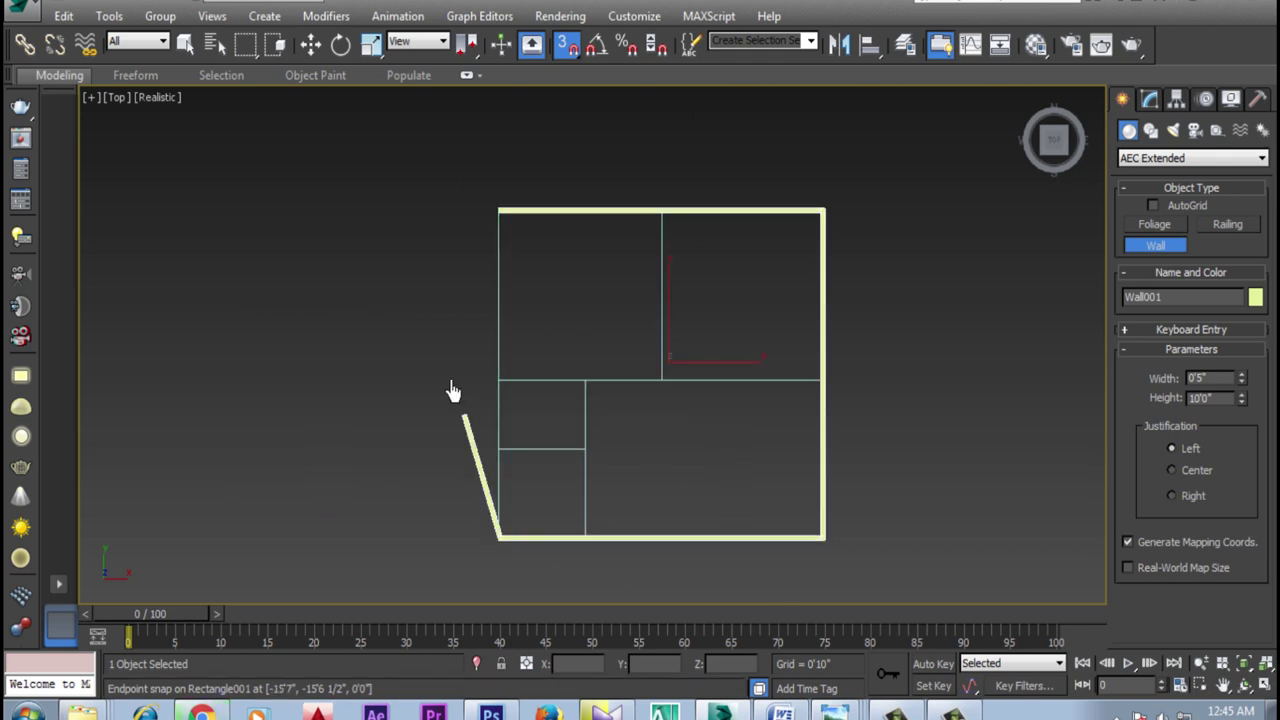
{"action": "left_click", "coordinate": [501, 214]}
{"action": "left_click", "coordinate": [612, 410]}
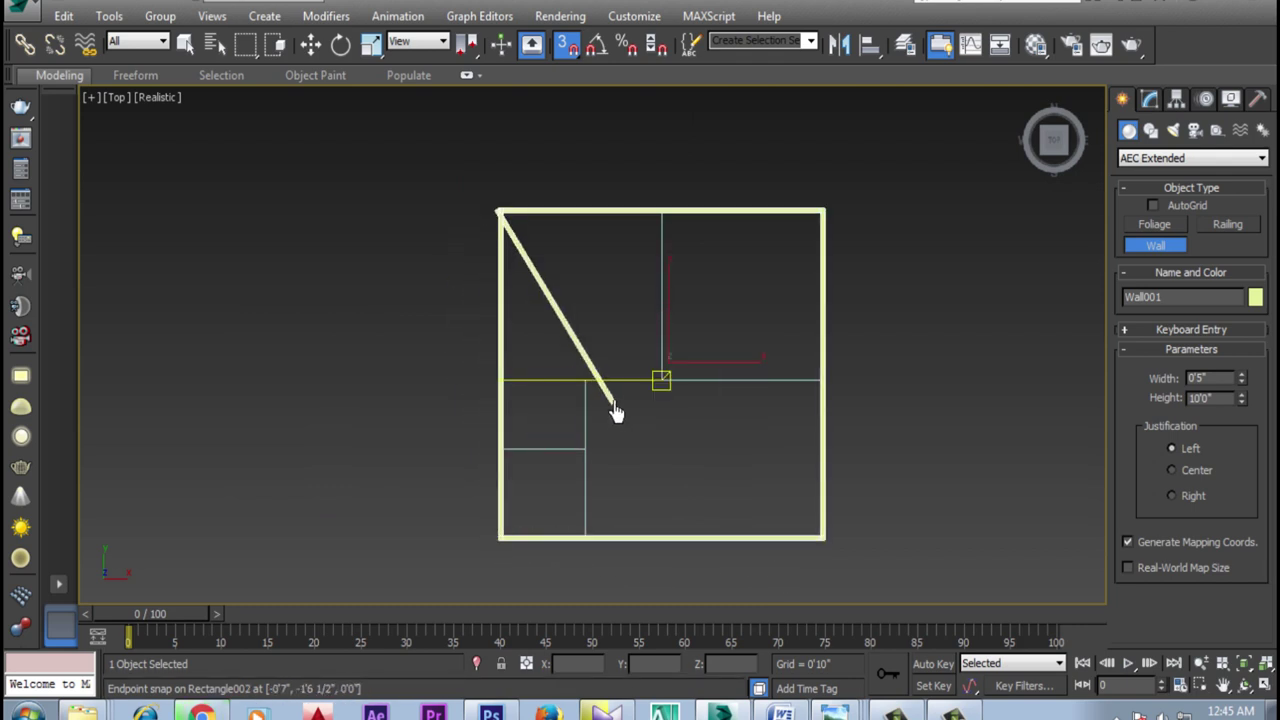
{"action": "right_click", "coordinate": [590, 298]}
{"action": "scroll", "coordinate": [622, 414], "scroll_direction": "up", "scroll_amount": 3}
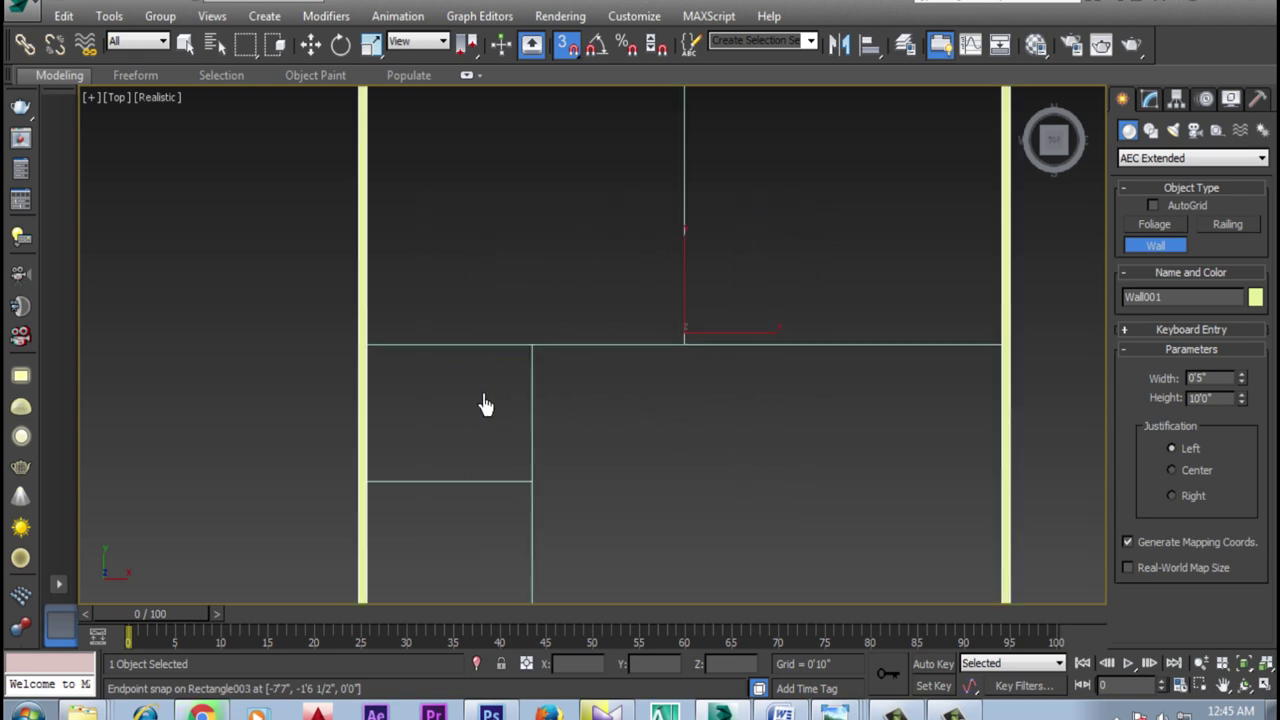
{"action": "scroll", "coordinate": [486, 400], "scroll_direction": "down", "scroll_amount": 2}
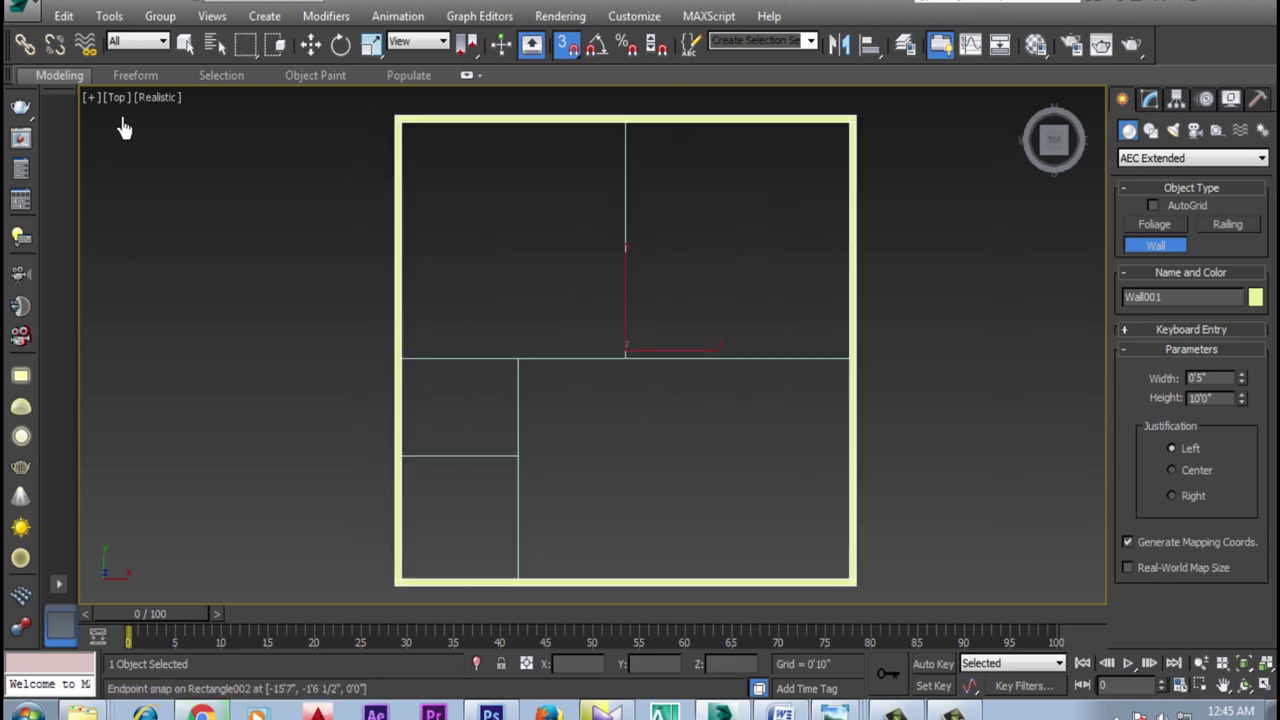
{"action": "left_click", "coordinate": [148, 98]}
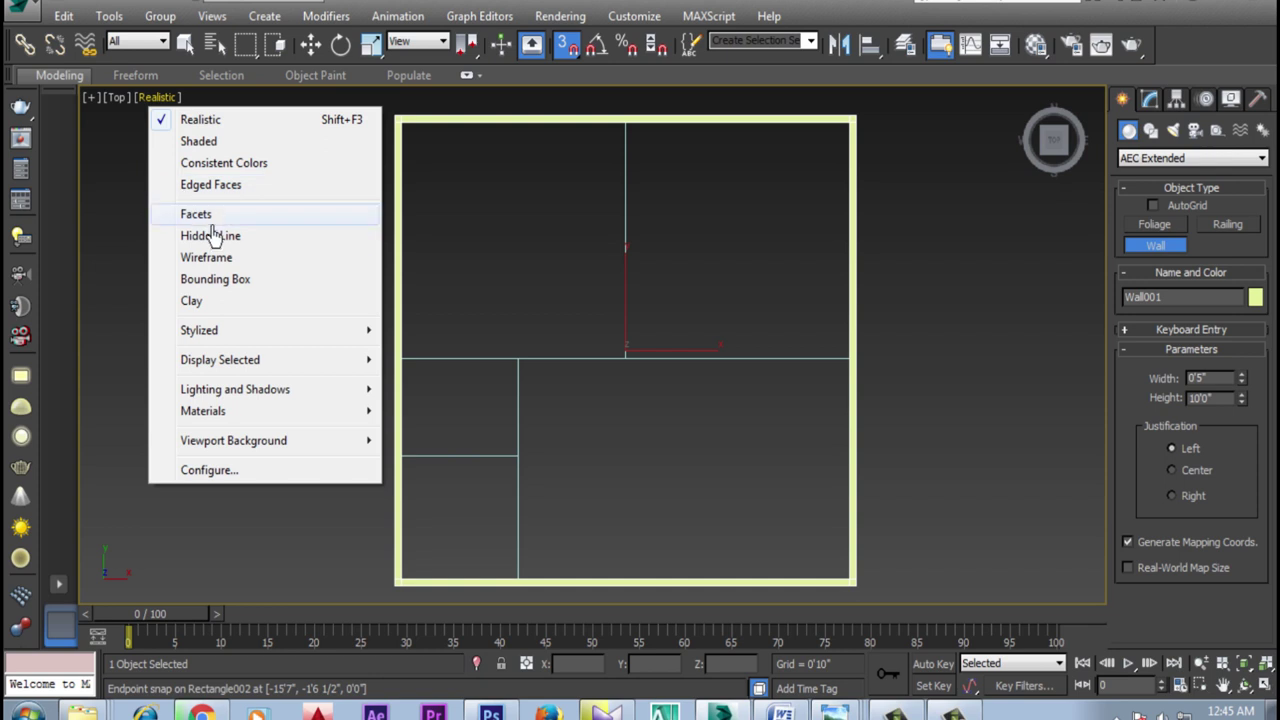
Switch the viewport to Wireframe and set wall justification to Center
{"action": "left_click", "coordinate": [200, 258]}
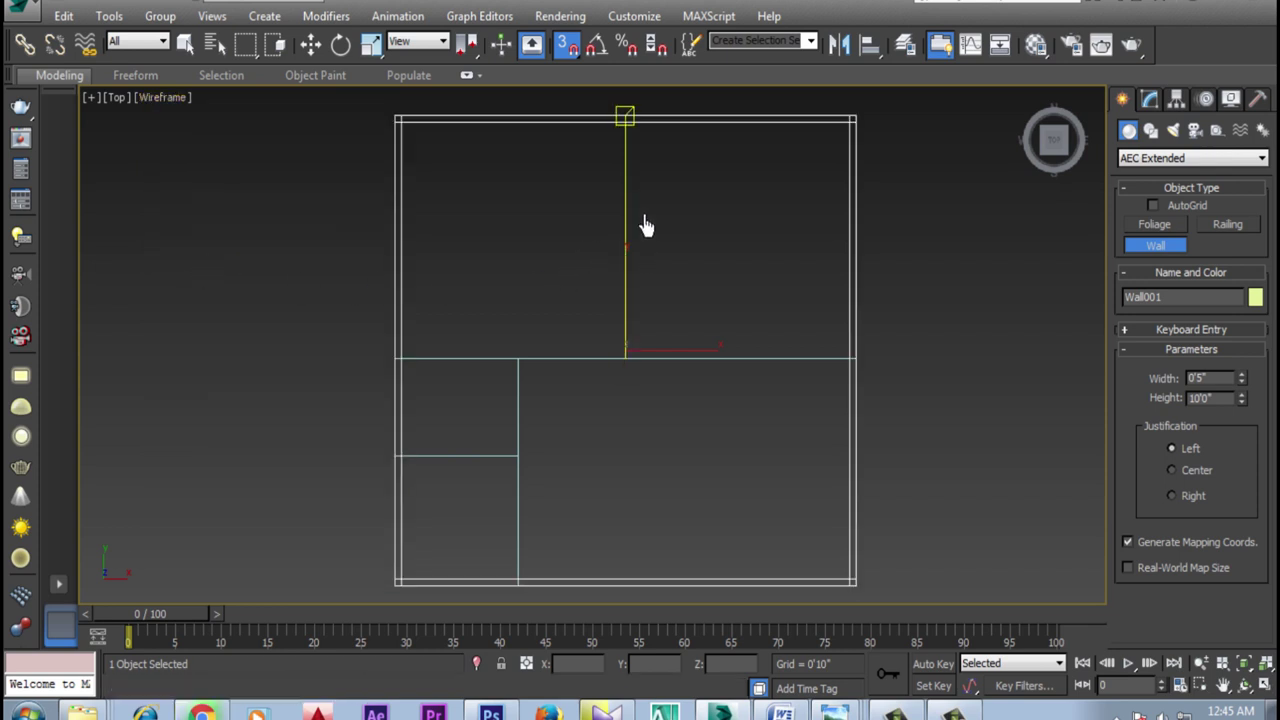
{"action": "left_click", "coordinate": [622, 158]}
{"action": "right_click", "coordinate": [622, 158]}
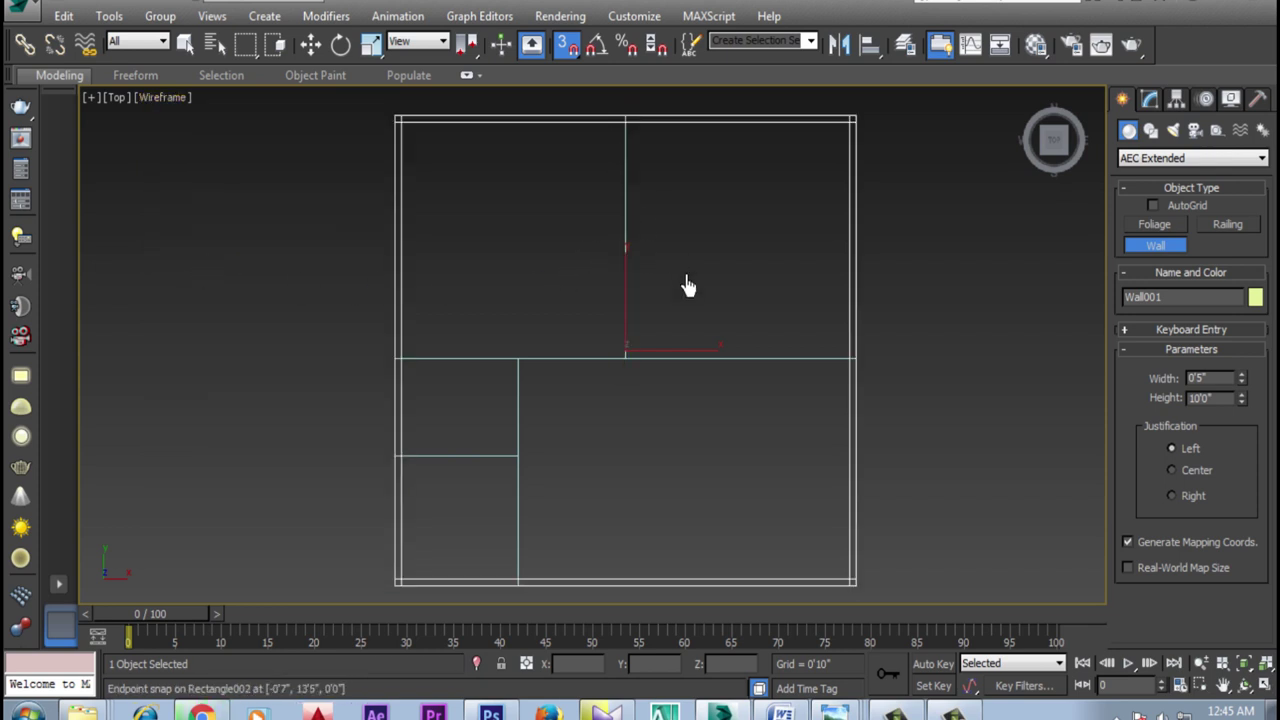
{"action": "left_click", "coordinate": [1203, 477]}
Draw the middle horizontal interior wall to the right outer wall and a vertical wall up to the top wall
{"action": "middle_click_drag", "start_coordinate": [707, 247], "coordinate": [700, 277]}
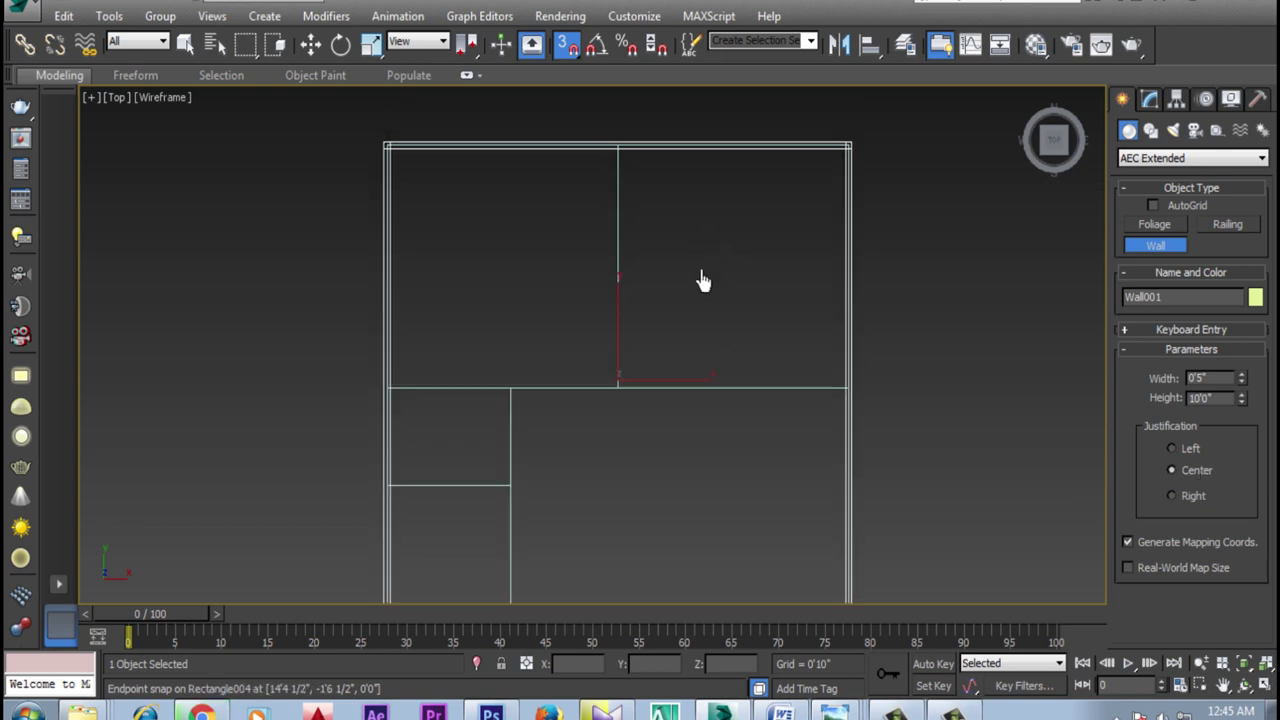
{"action": "scroll", "coordinate": [405, 410], "scroll_direction": "up", "scroll_amount": 2}
{"action": "left_click", "coordinate": [381, 390]}
{"action": "scroll", "coordinate": [271, 380], "scroll_direction": "down", "scroll_amount": 1}
{"action": "left_click", "coordinate": [987, 398]}
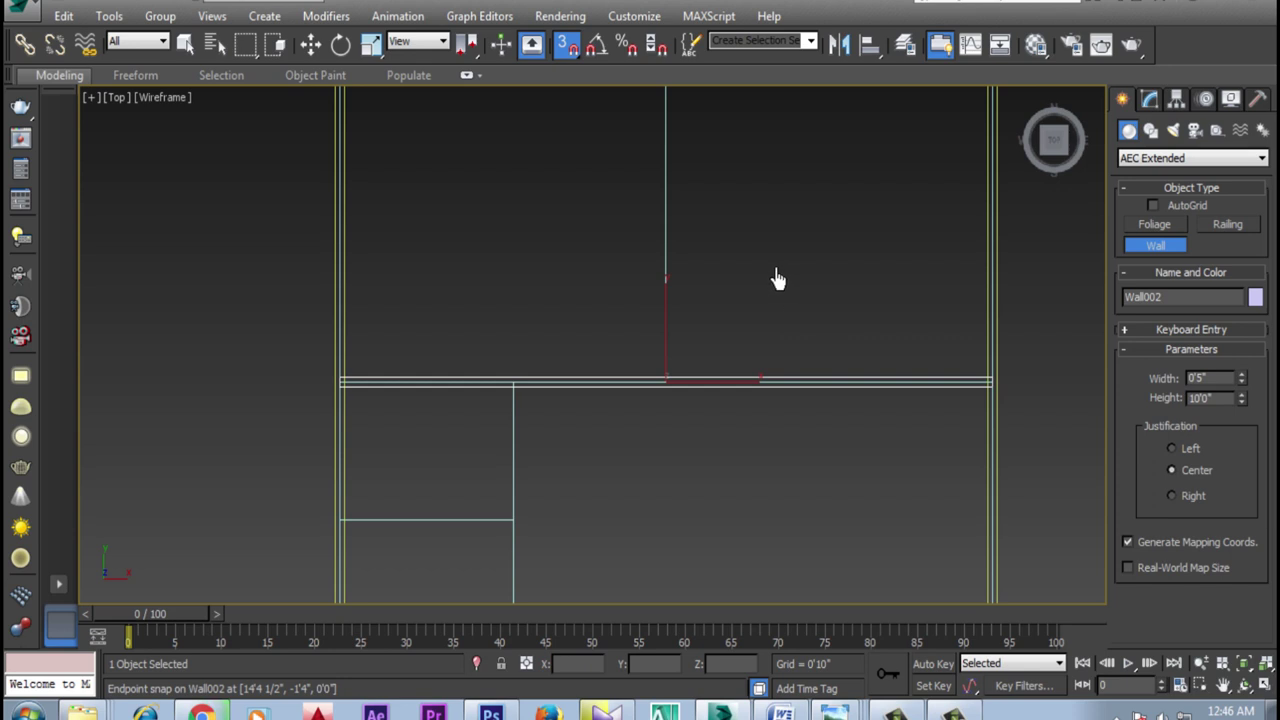
{"action": "middle_click_drag", "start_coordinate": [774, 277], "coordinate": [743, 437]}
{"action": "left_click", "coordinate": [650, 518]}
{"action": "left_click", "coordinate": [649, 177]}
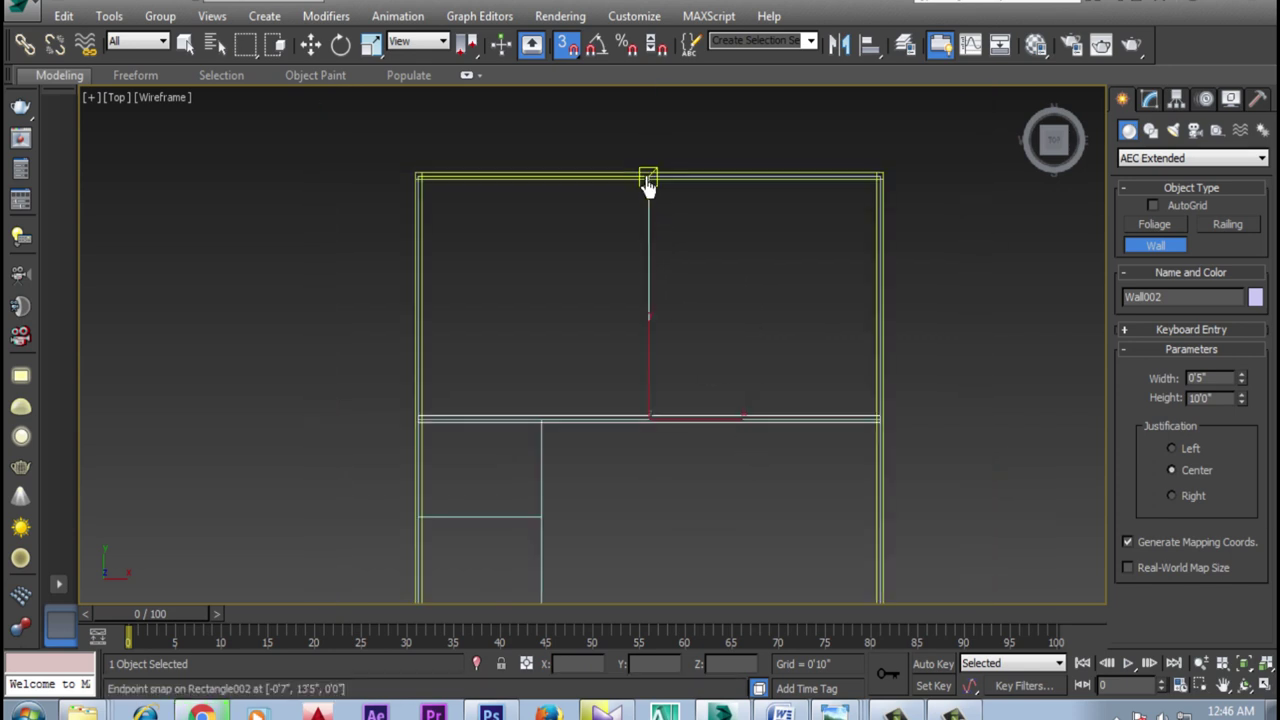
{"action": "right_click", "coordinate": [689, 363]}
Draw the left interior wall down from the junction to the rectangle corner
{"action": "scroll", "coordinate": [649, 429], "scroll_direction": "up", "scroll_amount": 3}
{"action": "left_click", "coordinate": [660, 437]}
{"action": "right_click", "coordinate": [537, 491]}
{"action": "middle_click_drag", "start_coordinate": [537, 491], "coordinate": [580, 333]}
{"action": "scroll", "coordinate": [497, 200], "scroll_direction": "down", "scroll_amount": 2}
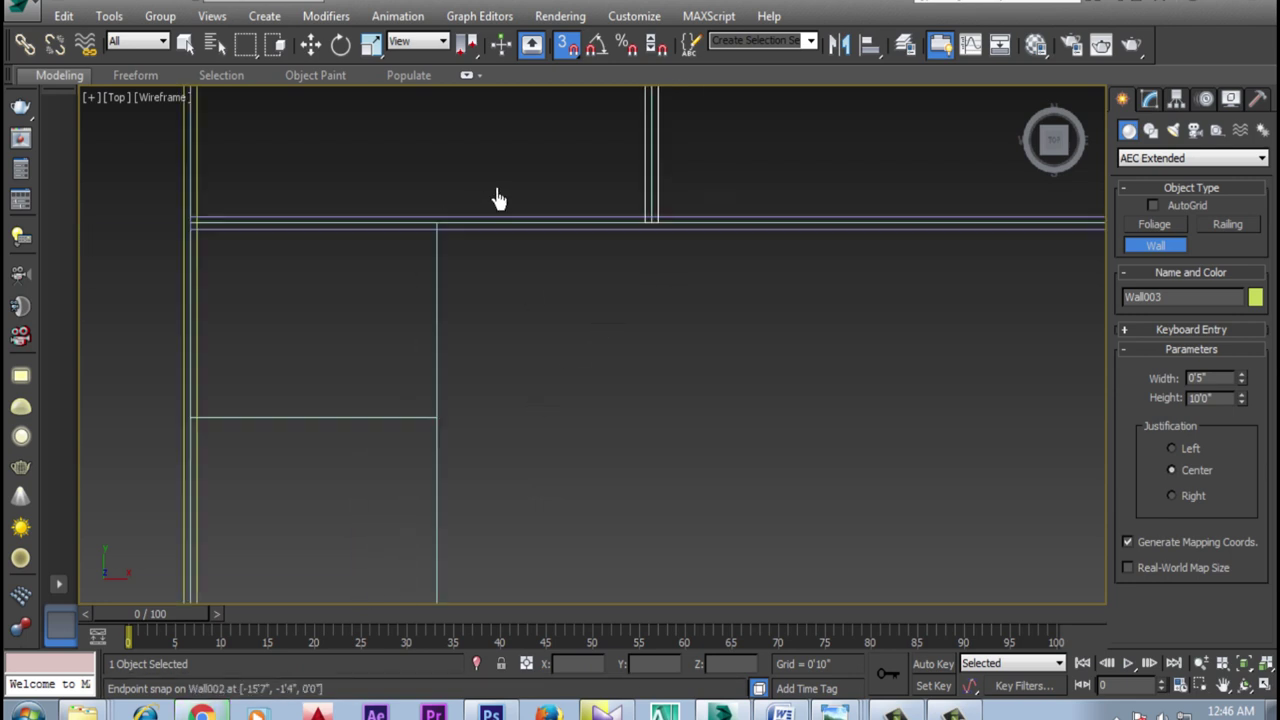
{"action": "left_click", "coordinate": [446, 234]}
{"action": "left_click", "coordinate": [446, 425]}
{"action": "left_click", "coordinate": [193, 420]}
{"action": "right_click", "coordinate": [280, 391]}
Draw a vertical interior wall from the junction down to the bottom outer wall
{"action": "middle_click_drag", "start_coordinate": [443, 506], "coordinate": [483, 329]}
{"action": "left_click", "coordinate": [481, 290]}
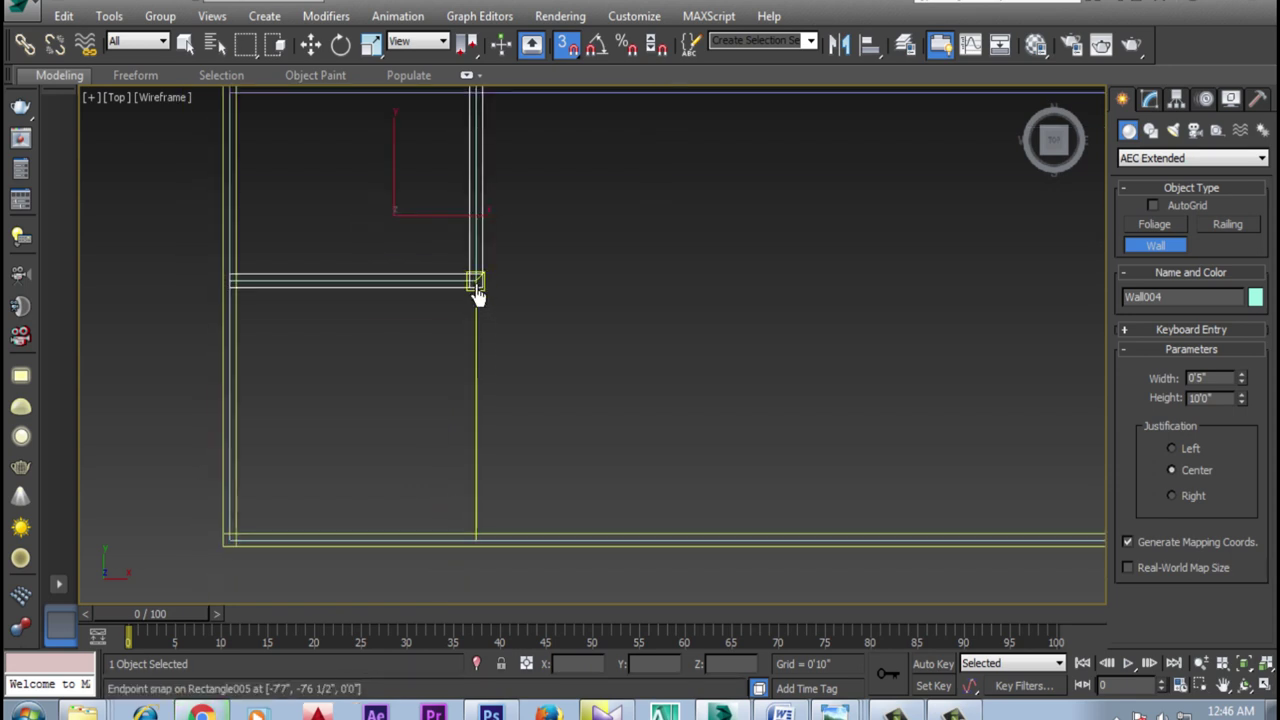
{"action": "left_click", "coordinate": [476, 541]}
{"action": "right_click", "coordinate": [596, 445]}
{"action": "scroll", "coordinate": [616, 437], "scroll_direction": "down", "scroll_amount": 2}
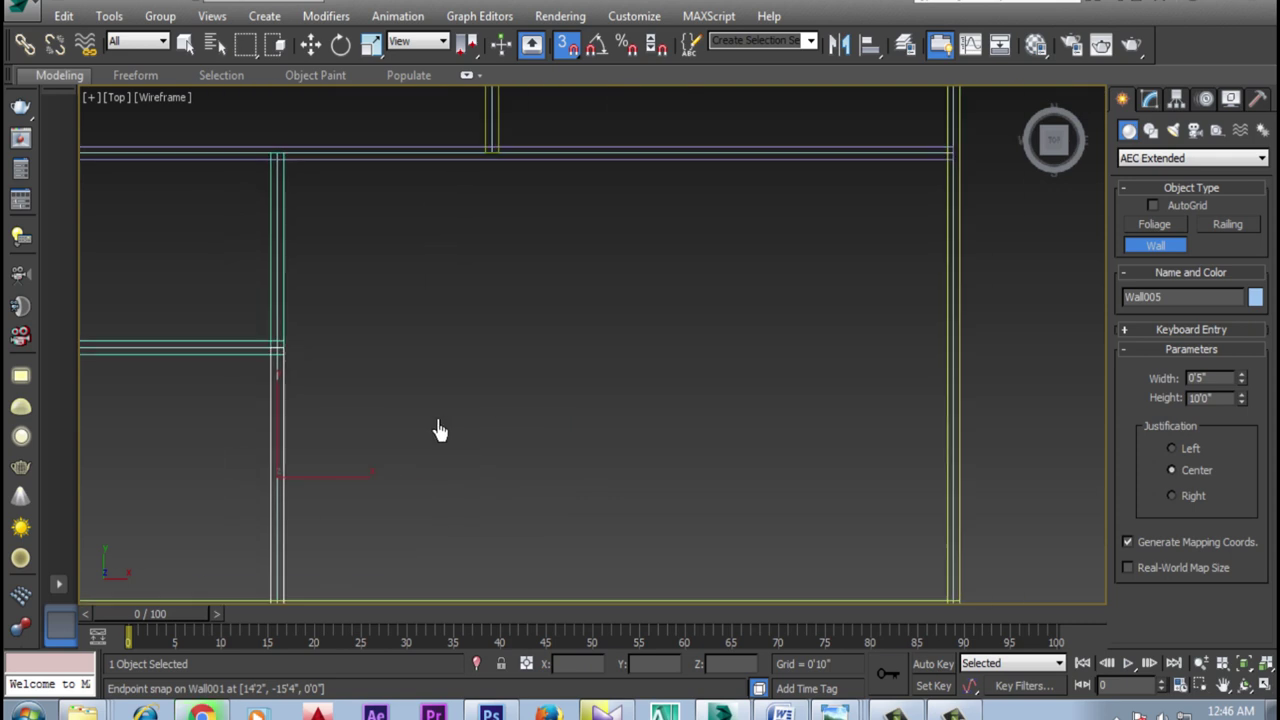
{"action": "middle_click_drag", "start_coordinate": [626, 437], "coordinate": [643, 445]}
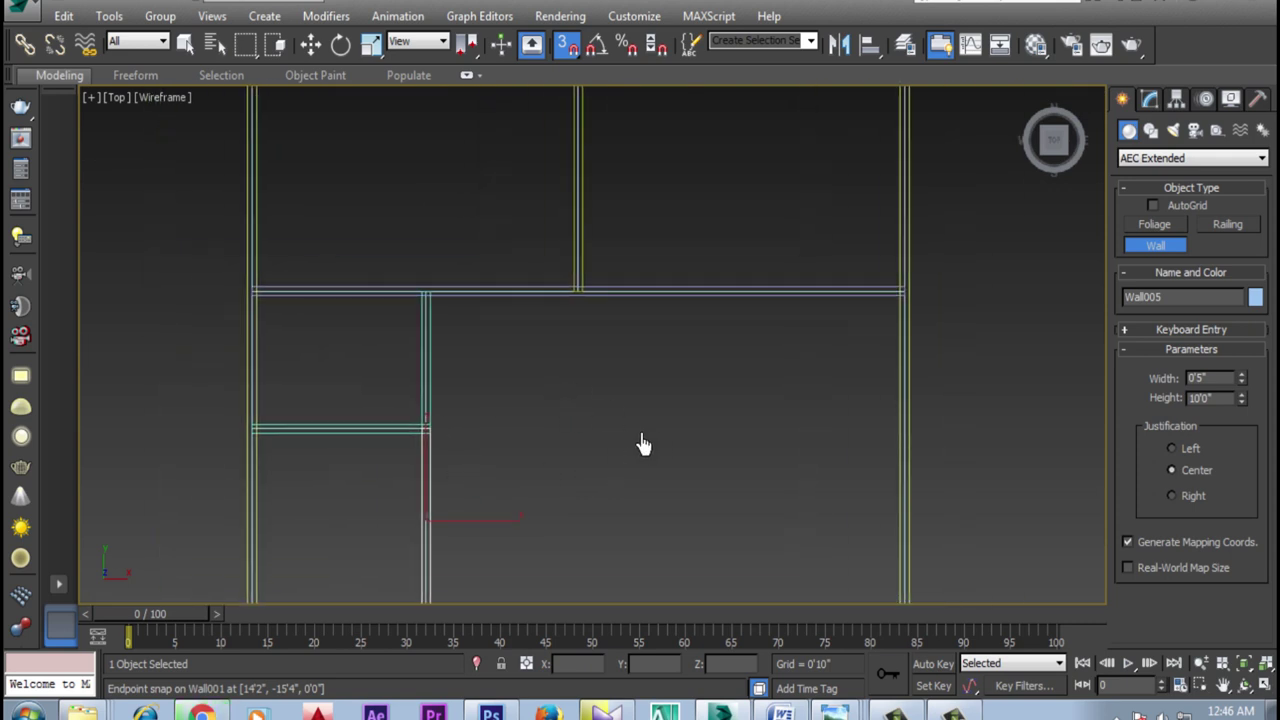
Restore the four-view layout, turn off 3D Snaps, and leave wall creation
{"action": "left_click", "coordinate": [1265, 686]}
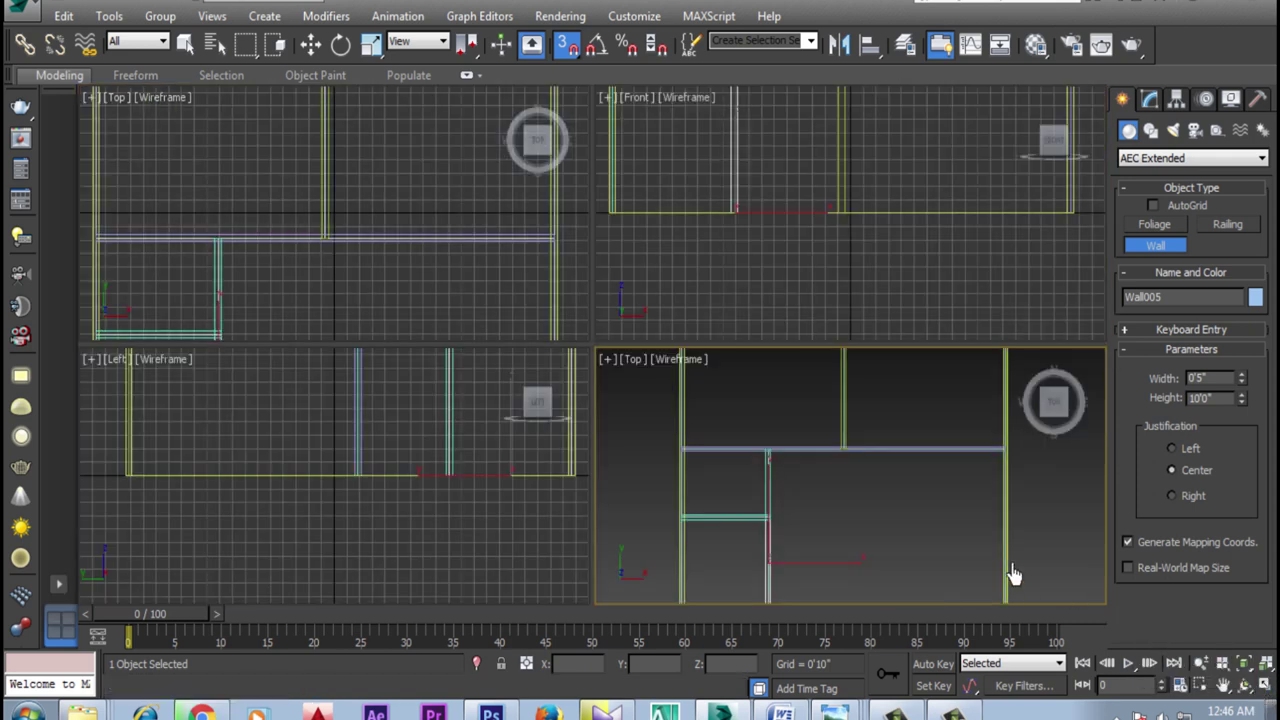
{"action": "scroll", "coordinate": [914, 528], "scroll_direction": "down", "scroll_amount": 2}
{"action": "scroll", "coordinate": [866, 506], "scroll_direction": "down", "scroll_amount": 1}
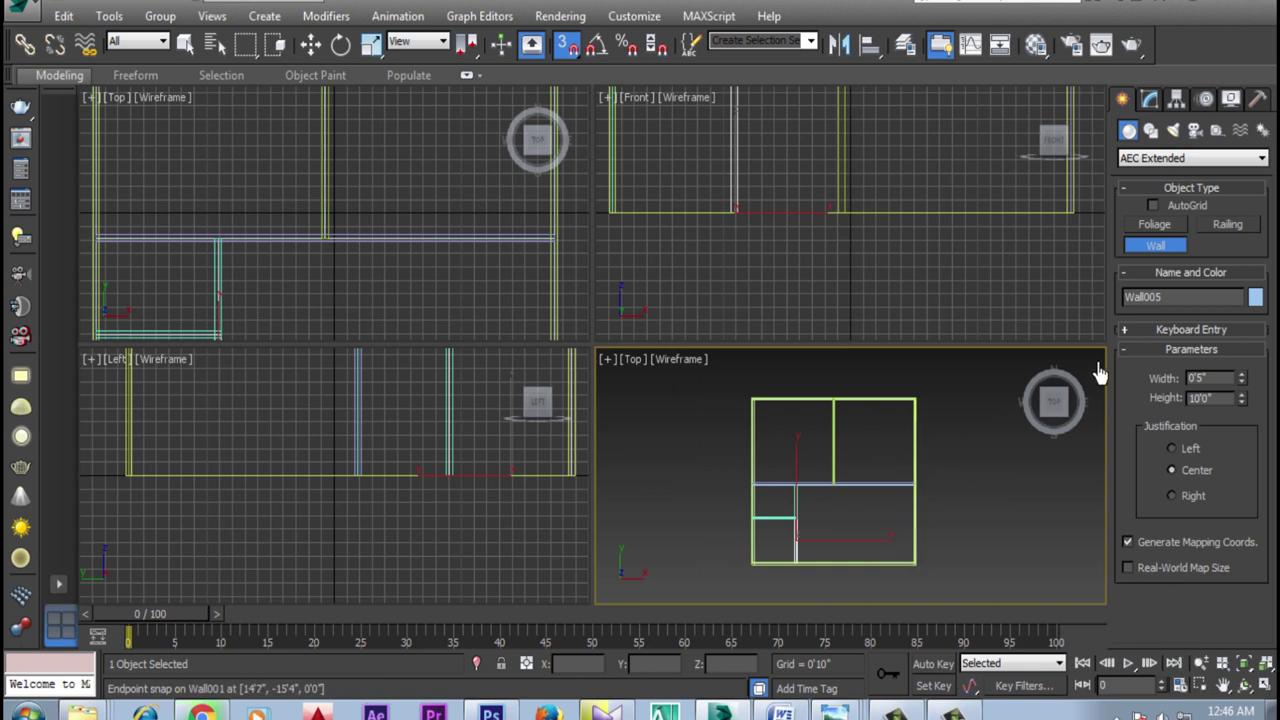
{"action": "left_click", "coordinate": [566, 44]}
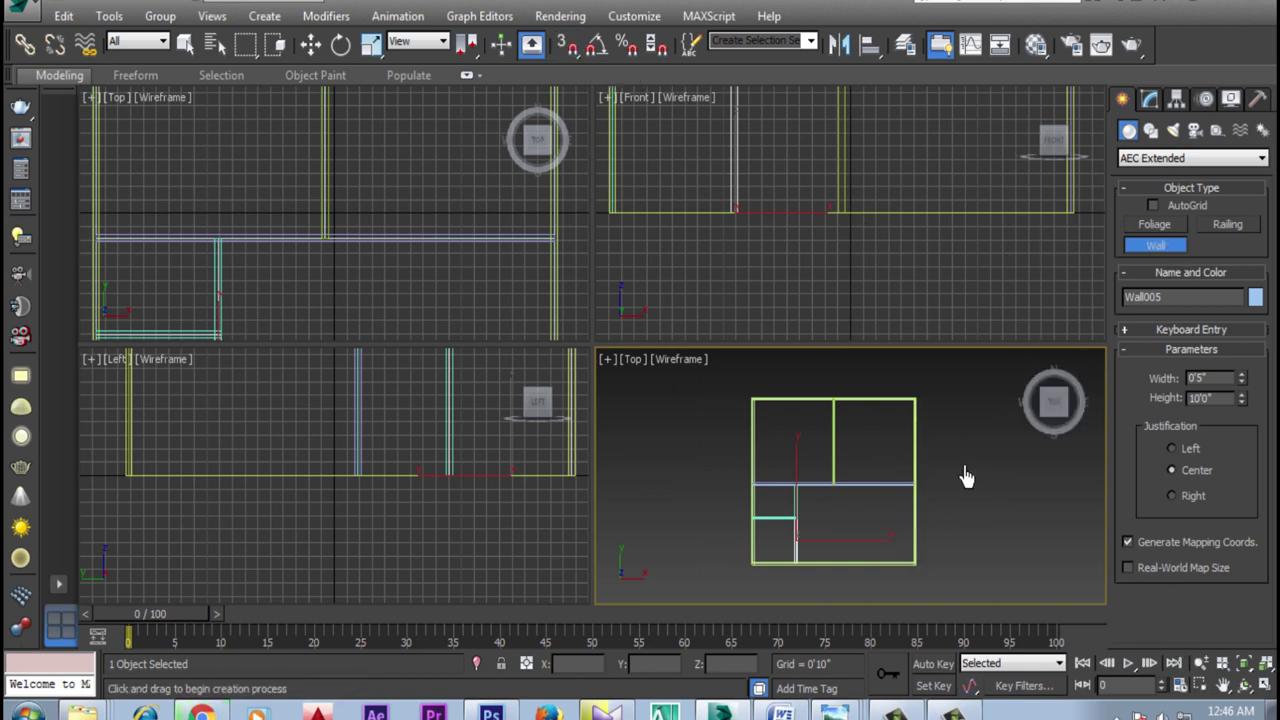
{"action": "key", "text": "w"}
Maximize the Top viewport and orbit it into a tilted 3D view of the walls
{"action": "left_click", "coordinate": [1266, 694]}
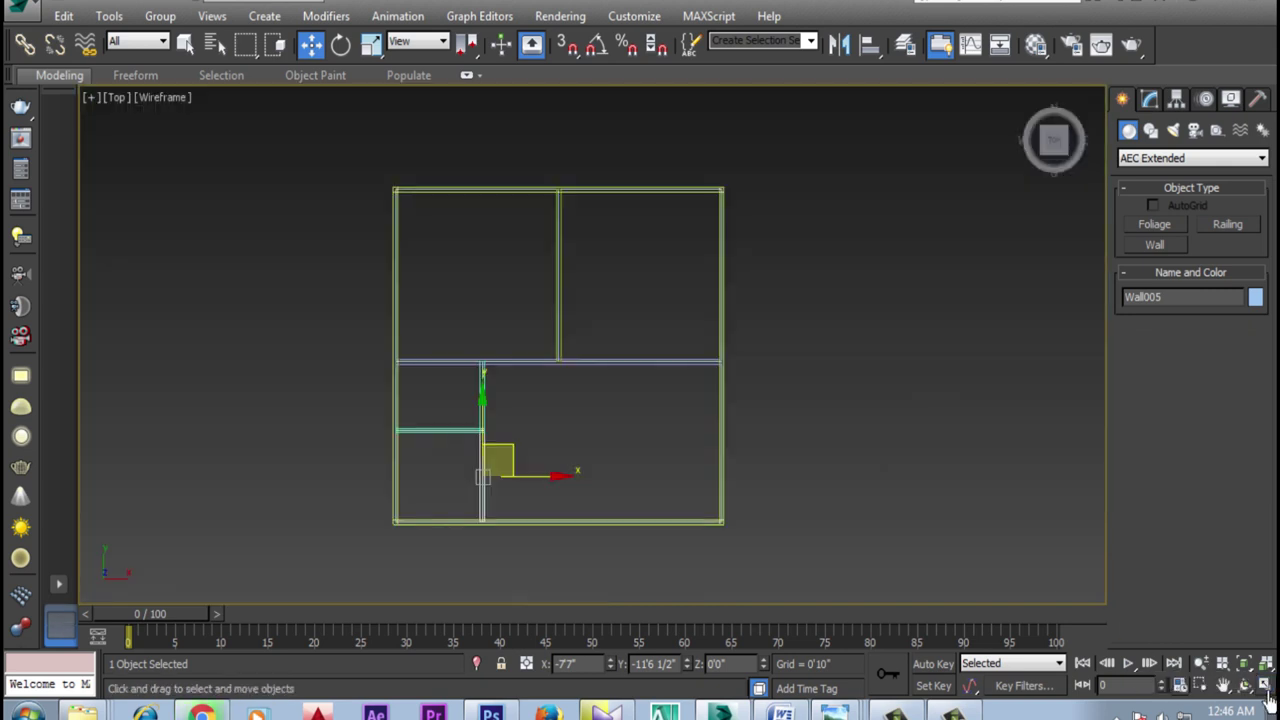
{"action": "left_click", "coordinate": [1245, 685]}
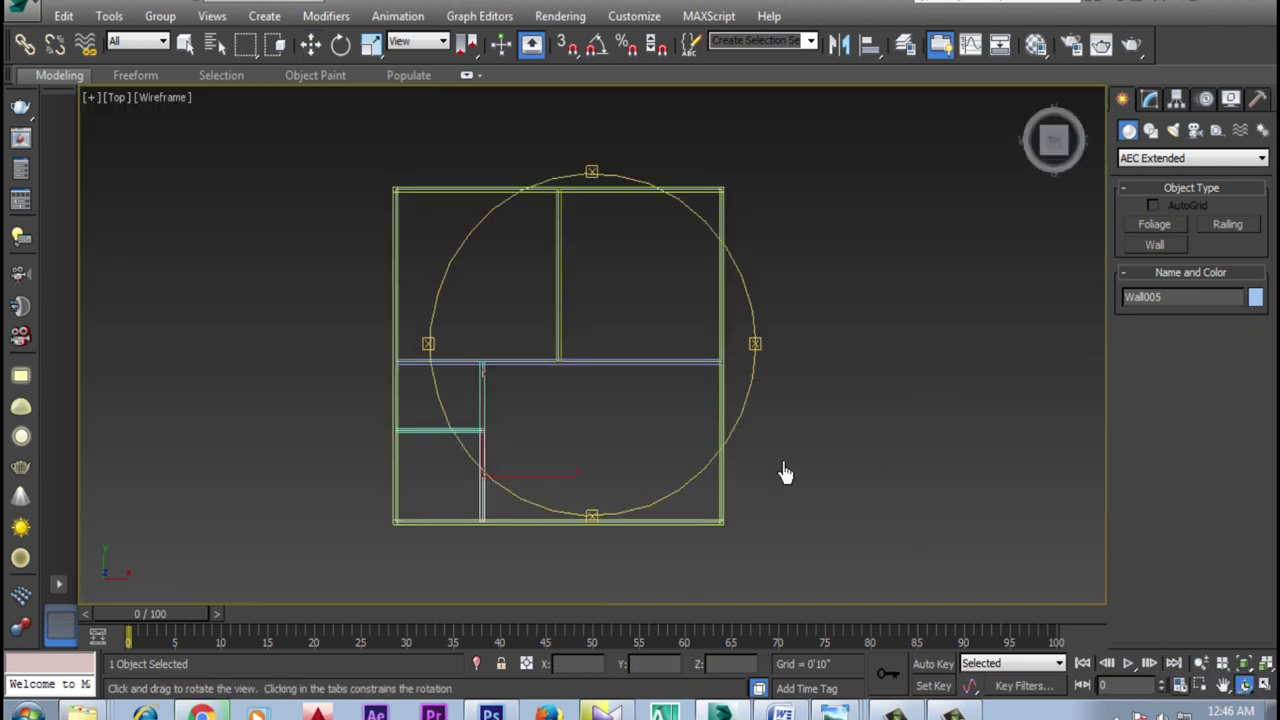
{"action": "left_click", "coordinate": [1266, 692]}
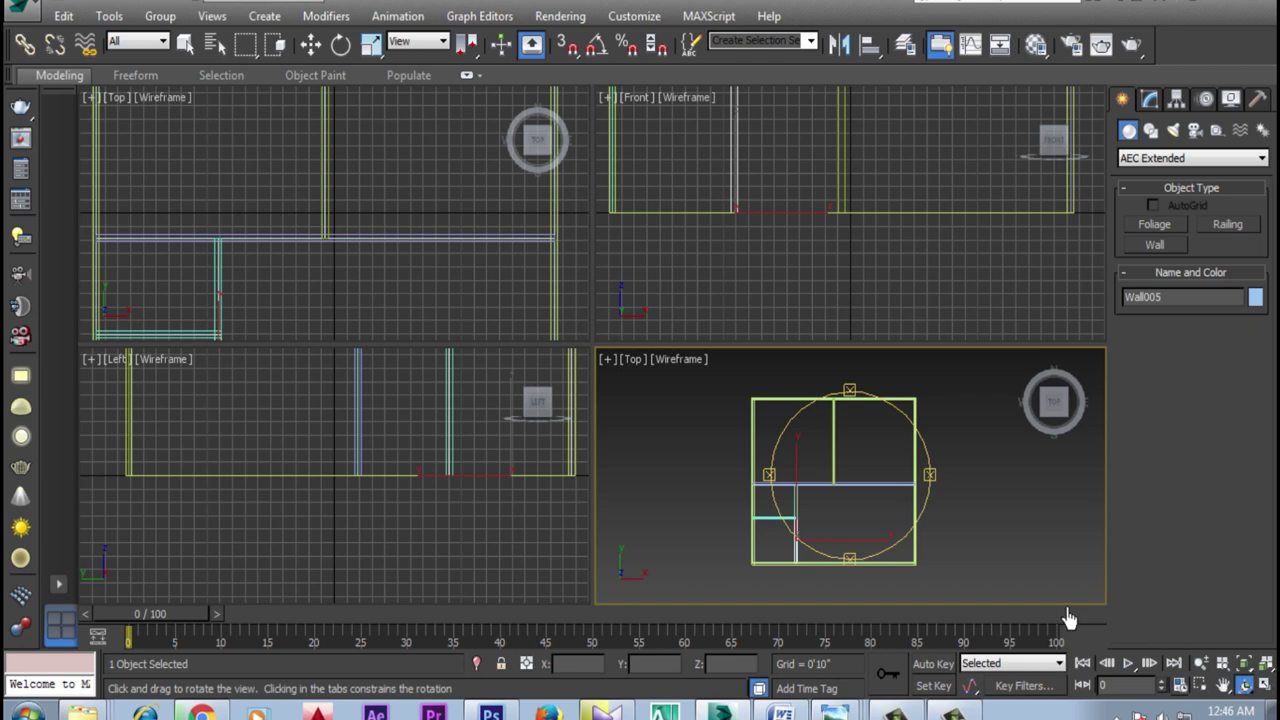
{"action": "left_click", "coordinate": [1266, 692]}
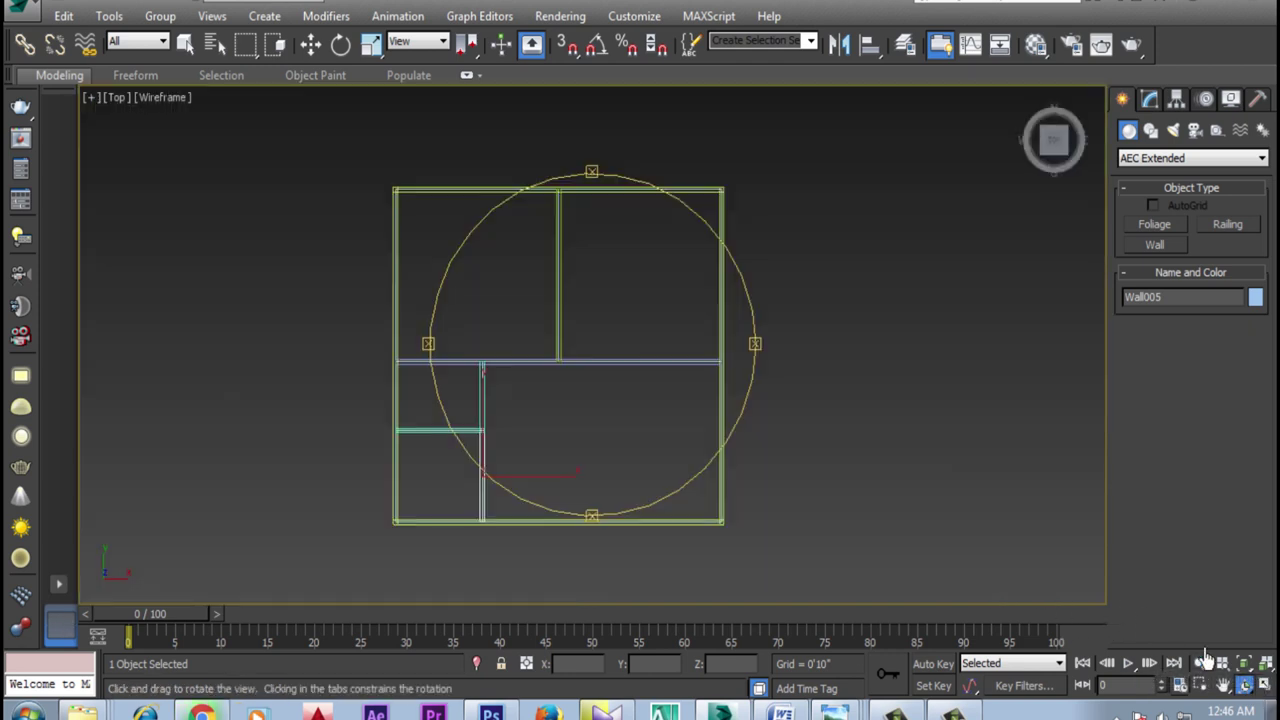
{"action": "key", "text": "w"}
{"action": "middle_click_drag", "start_coordinate": [734, 375], "coordinate": [647, 363]}
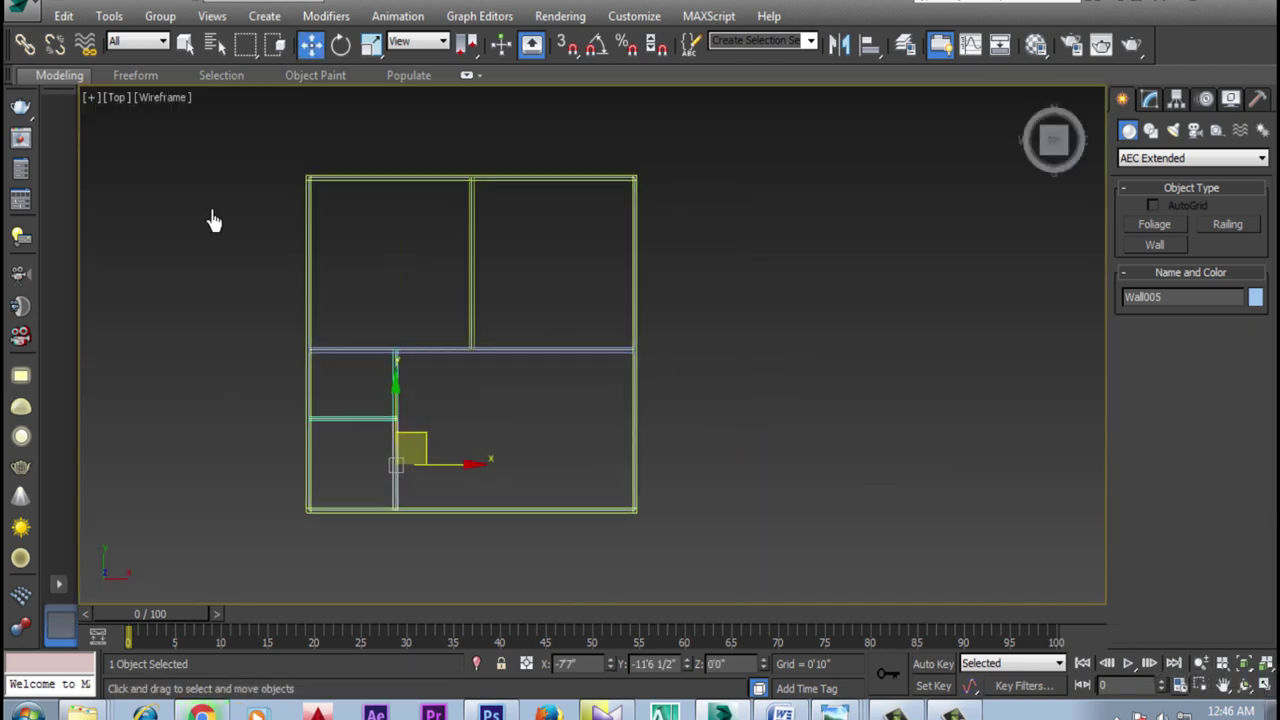
{"action": "left_click", "coordinate": [1245, 686]}
{"action": "mouse_move", "coordinate": [640, 449]}
{"action": "left_mouse_down"}
{"action": "mouse_move", "coordinate": [606, 397]}
{"action": "mouse_move", "coordinate": [614, 337]}
{"action": "mouse_move", "coordinate": [676, 307]}
{"action": "mouse_move", "coordinate": [575, 393]}
{"action": "mouse_move", "coordinate": [723, 363]}
{"action": "left_mouse_up"}
Switch the viewport display from Wireframe to Shaded
{"action": "key", "text": "w"}
{"action": "left_click", "coordinate": [207, 100]}
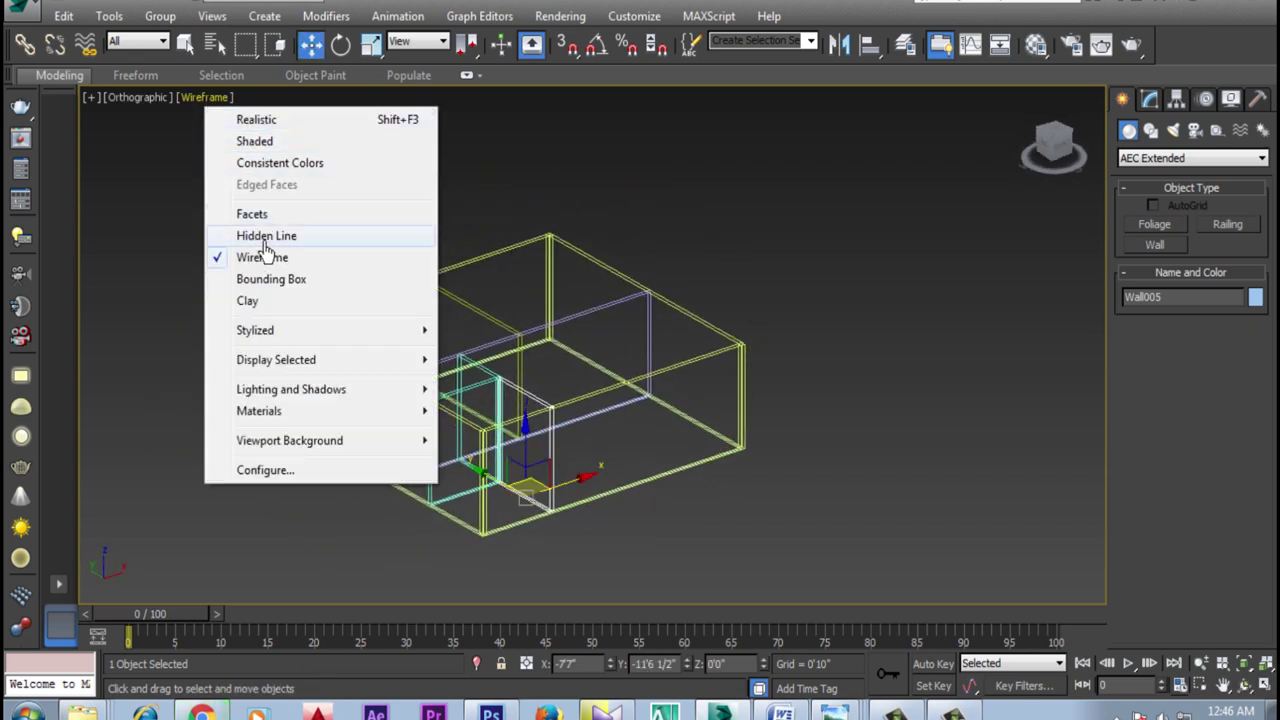
{"action": "left_click", "coordinate": [256, 143]}
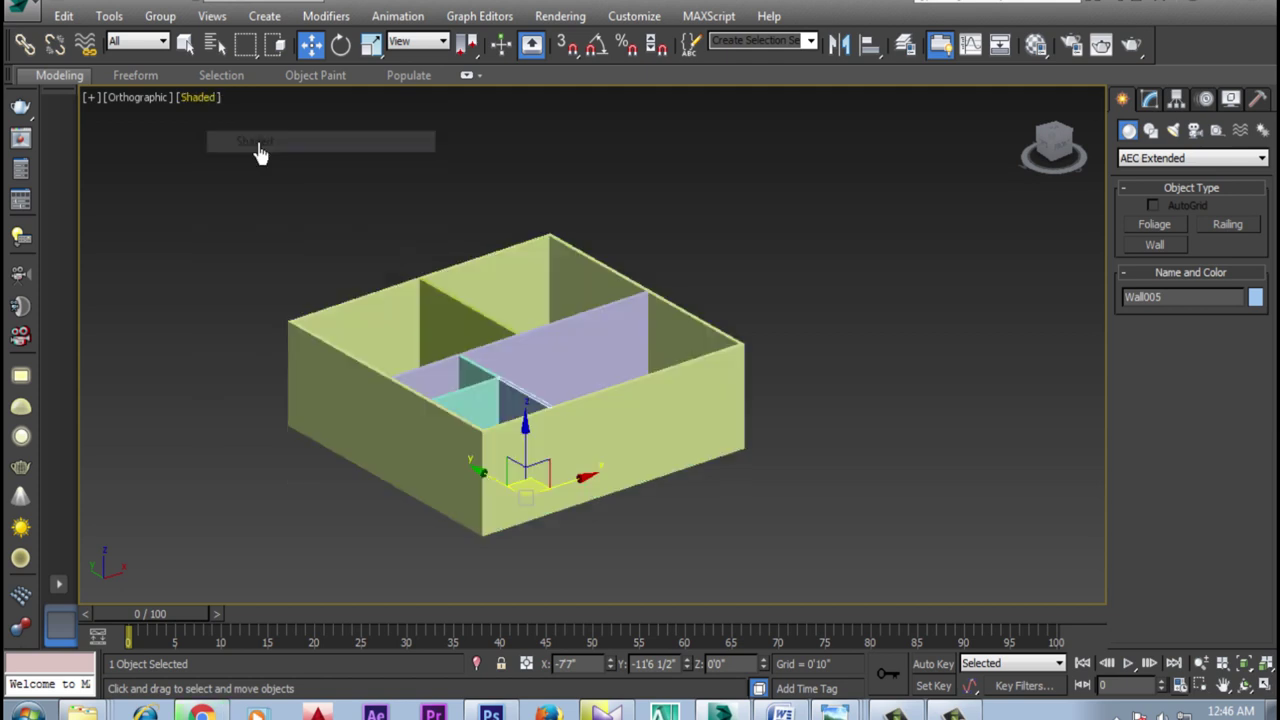
Orbit and pan the view to look down into the rooms
{"action": "left_click", "coordinate": [1245, 686]}
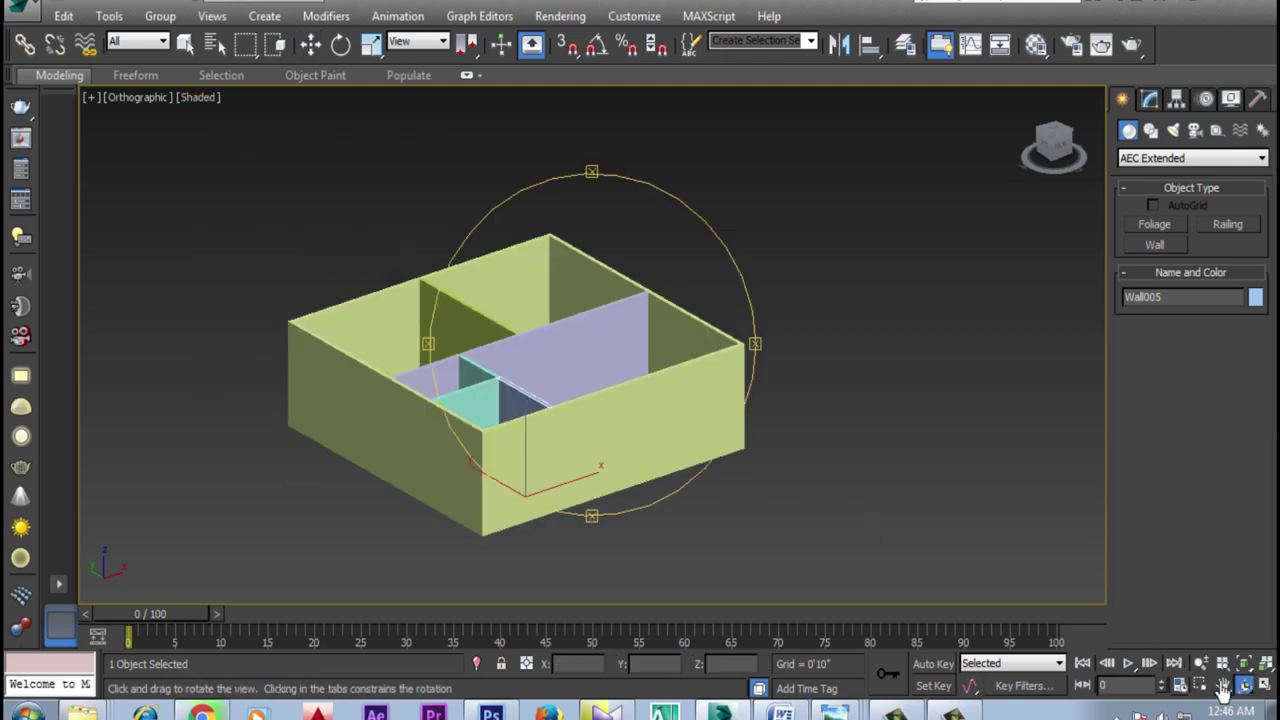
{"action": "mouse_move", "coordinate": [583, 403]}
{"action": "left_mouse_down"}
{"action": "mouse_move", "coordinate": [543, 451]}
{"action": "mouse_move", "coordinate": [494, 437]}
{"action": "mouse_move", "coordinate": [514, 466]}
{"action": "mouse_move", "coordinate": [423, 443]}
{"action": "mouse_move", "coordinate": [417, 466]}
{"action": "mouse_move", "coordinate": [409, 457]}
{"action": "mouse_move", "coordinate": [663, 386]}
{"action": "left_mouse_up"}
{"action": "right_click", "coordinate": [763, 457]}
{"action": "scroll", "coordinate": [674, 489], "scroll_direction": "up", "scroll_amount": 2}
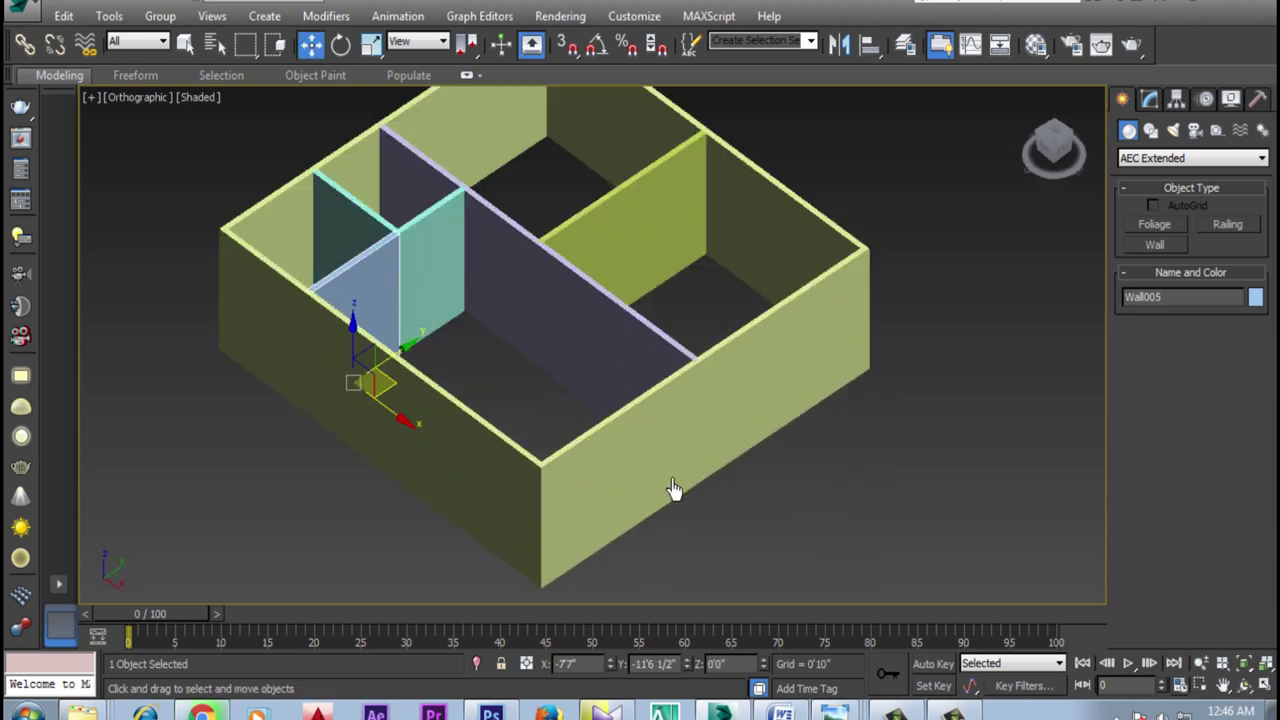
{"action": "middle_click_drag", "start_coordinate": [307, 166], "coordinate": [327, 236]}
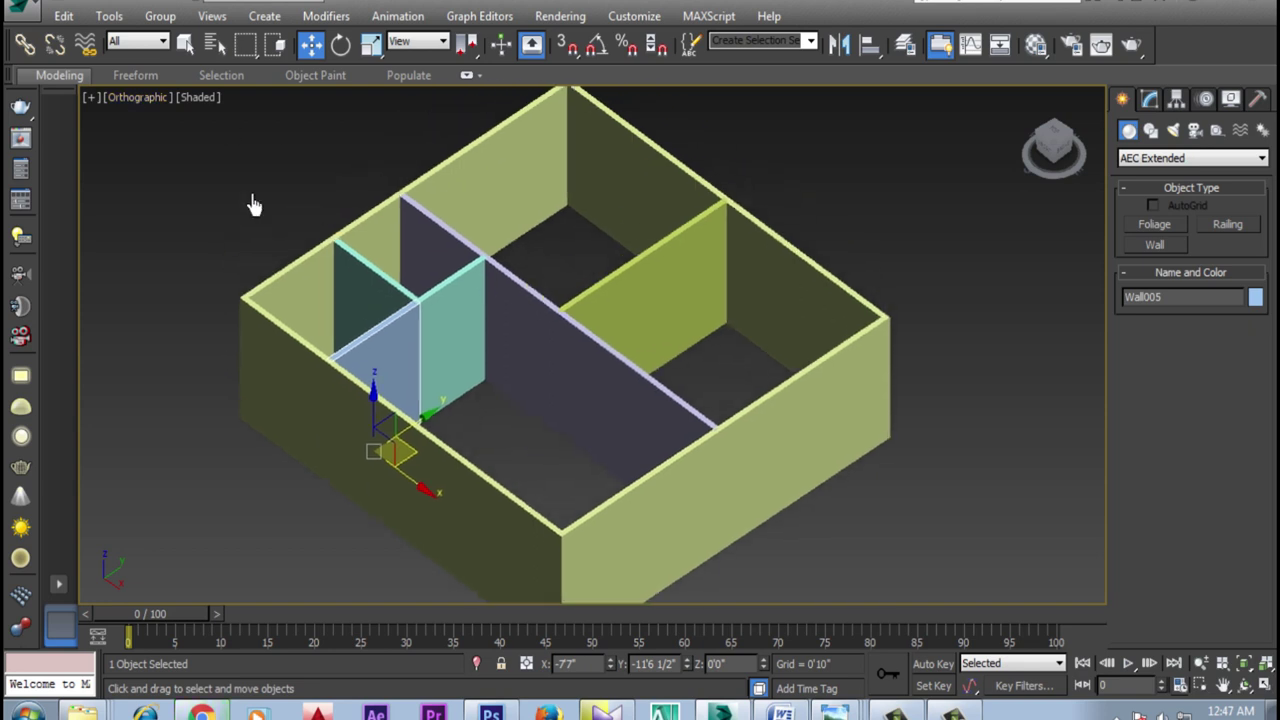
{"action": "left_click", "coordinate": [147, 99]}
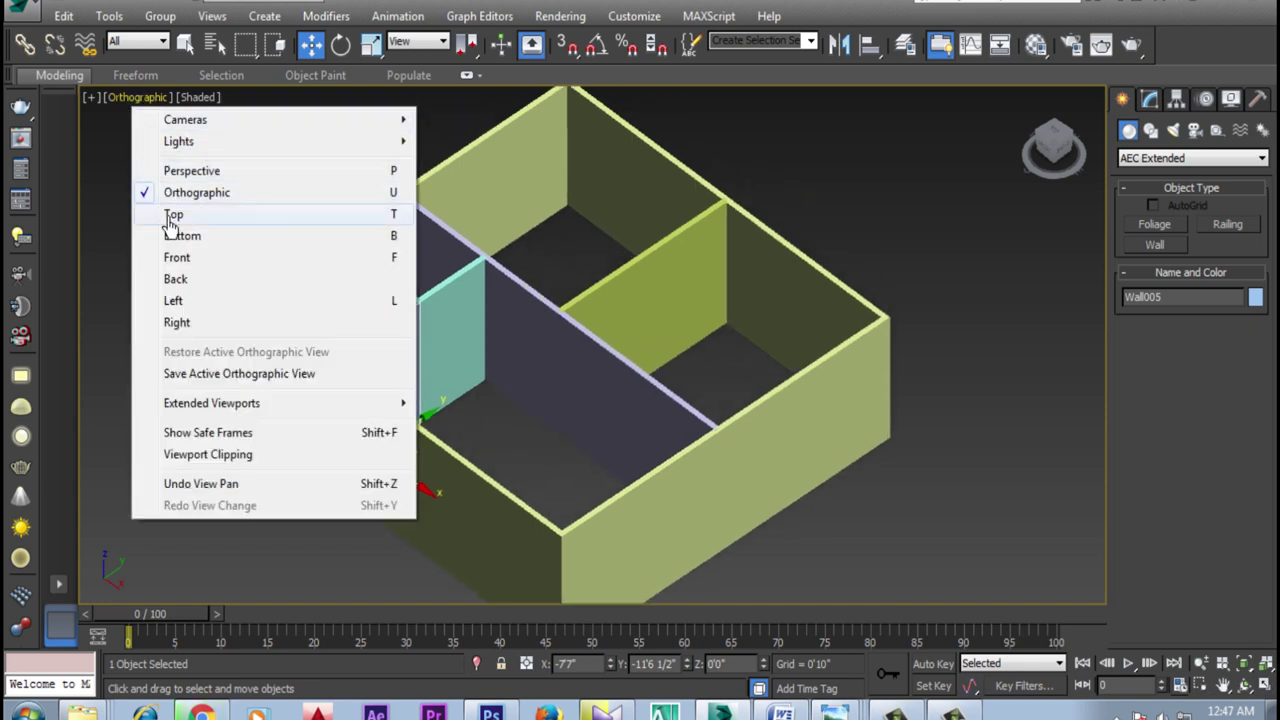
Switch the viewport to the Top view and frame the floor plan
{"action": "left_click", "coordinate": [165, 211]}
{"action": "middle_click_drag", "start_coordinate": [652, 348], "coordinate": [666, 397]}
{"action": "scroll", "coordinate": [666, 410], "scroll_direction": "down", "scroll_amount": 3}
{"action": "scroll", "coordinate": [676, 413], "scroll_direction": "down", "scroll_amount": 1}
{"action": "scroll", "coordinate": [686, 406], "scroll_direction": "up", "scroll_amount": 1}
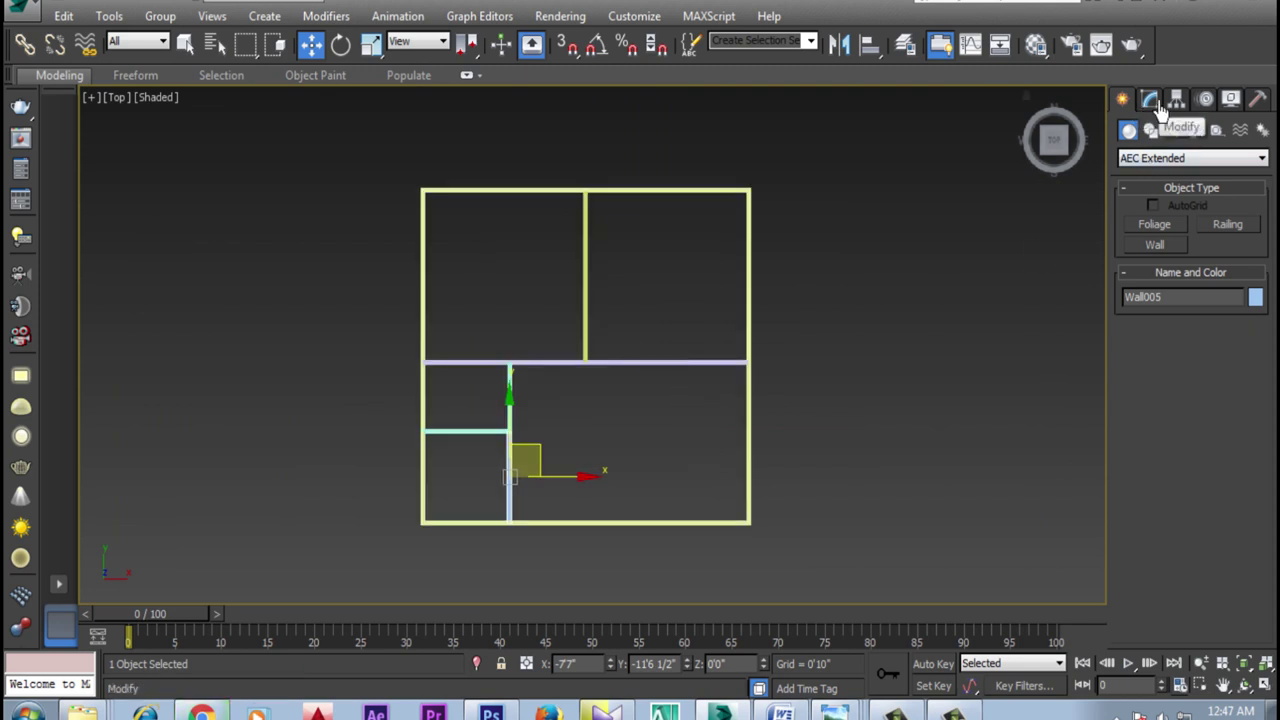
Choose the Doors category and activate the Pivot door tool
{"action": "left_click", "coordinate": [1145, 160]}
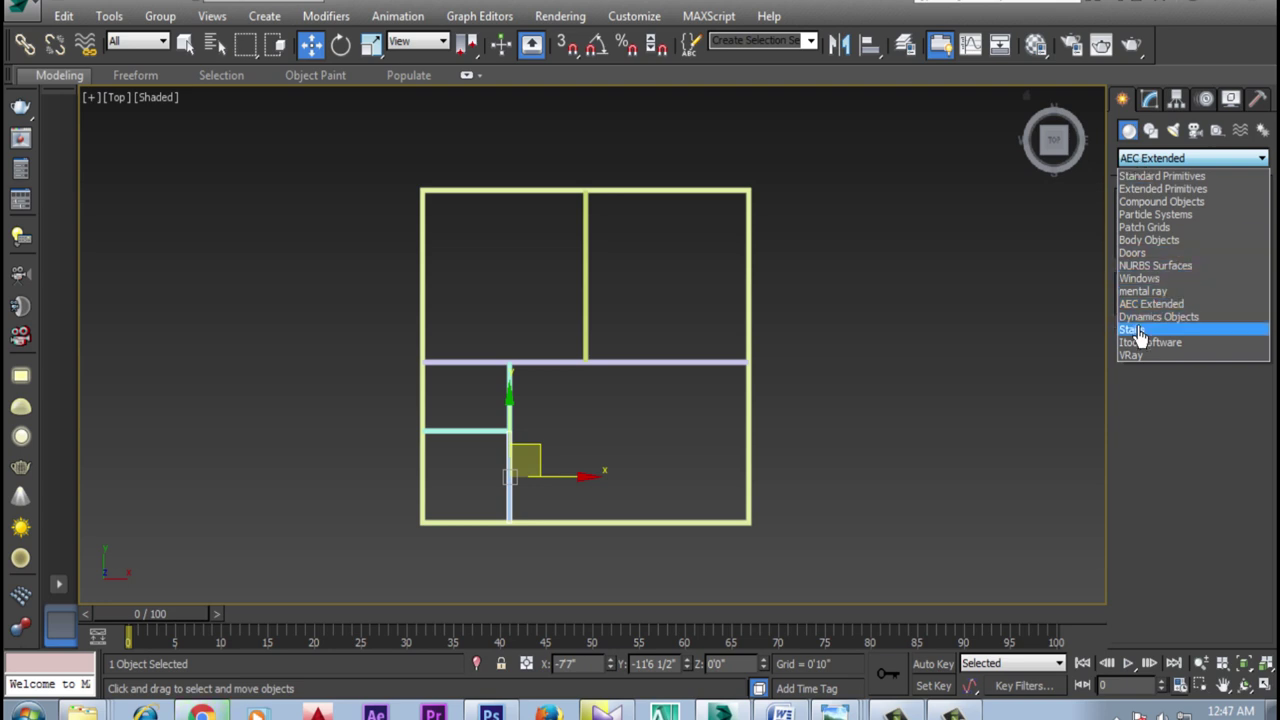
{"action": "left_click", "coordinate": [1133, 252]}
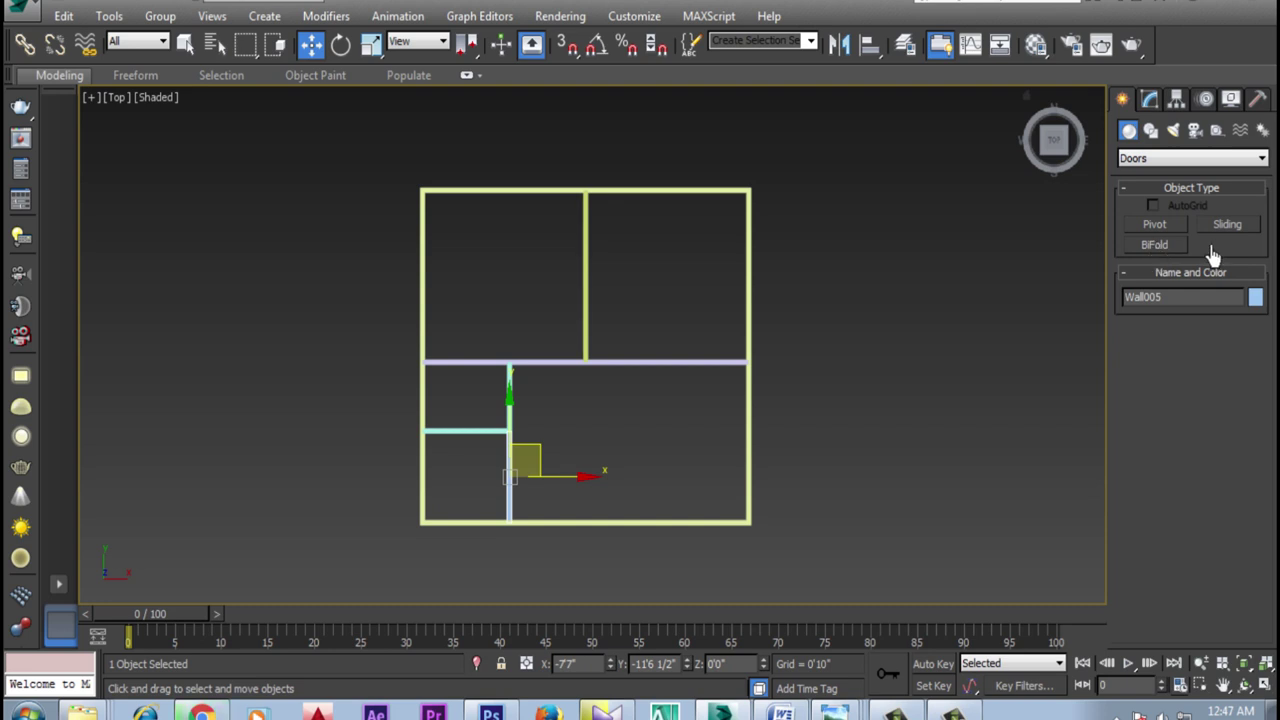
{"action": "left_click", "coordinate": [1155, 245]}
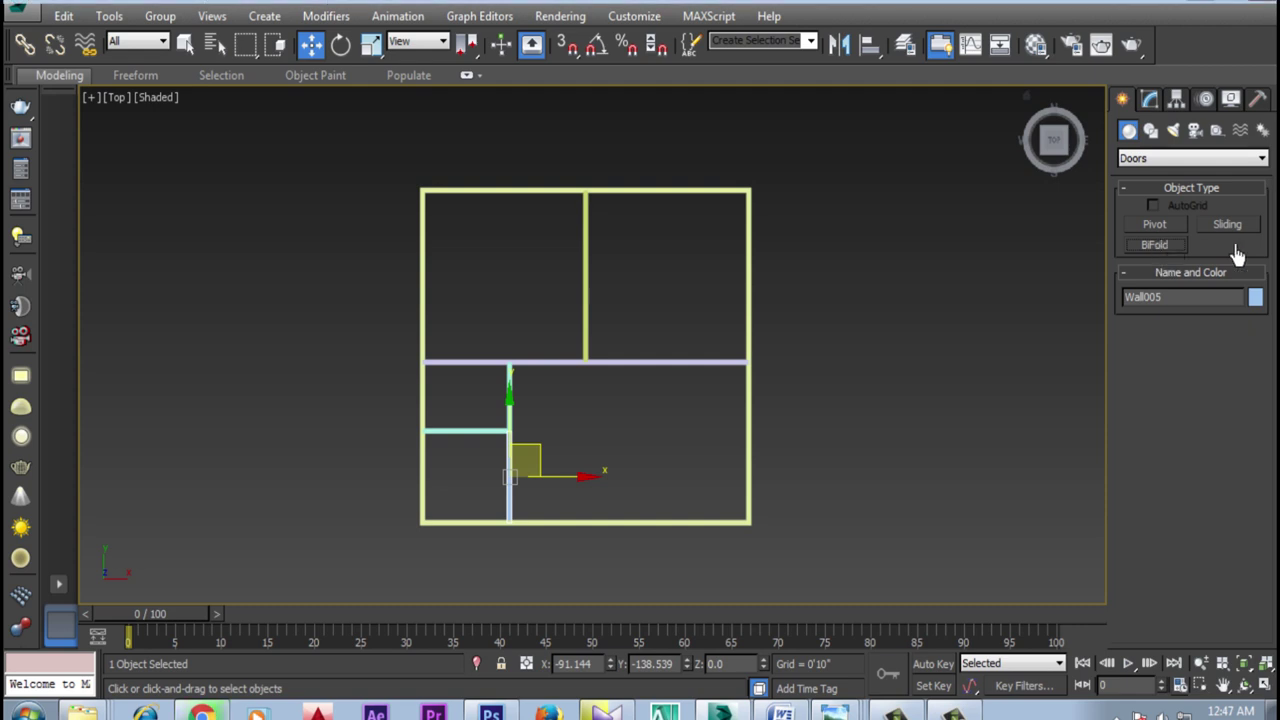
{"action": "left_click", "coordinate": [1158, 244]}
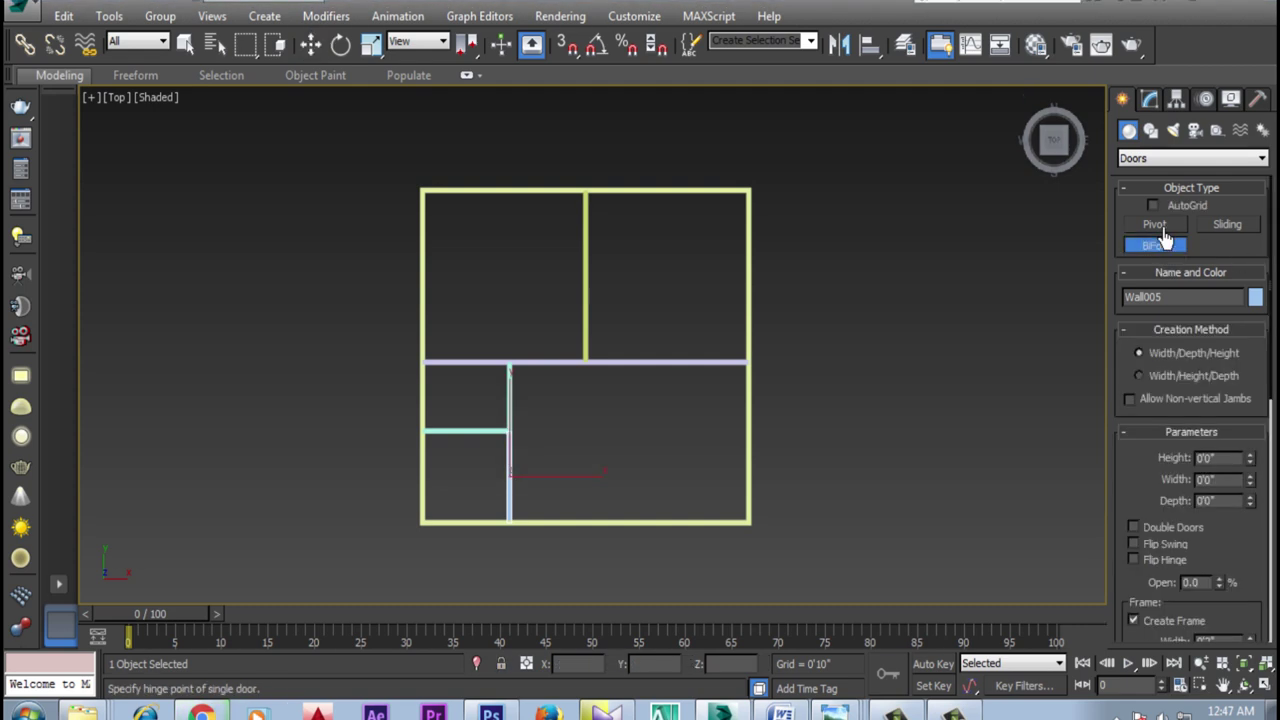
{"action": "left_click", "coordinate": [1160, 226]}
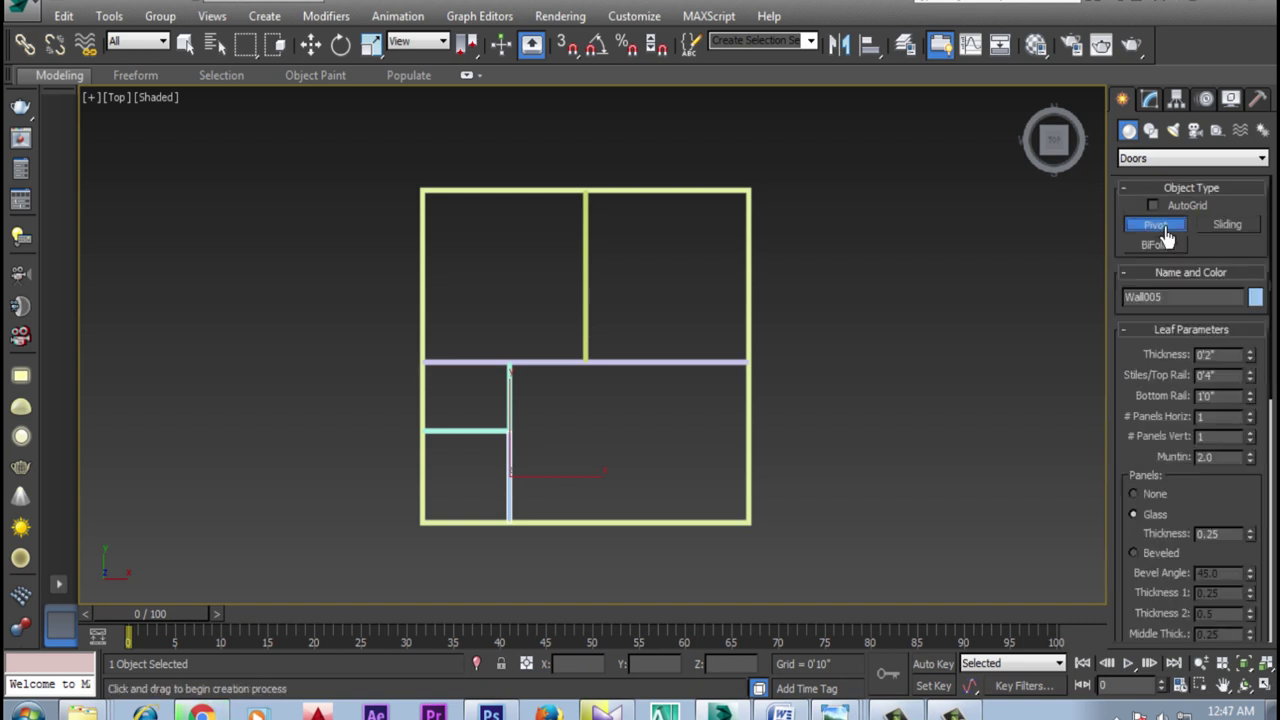
Zoom onto the interior walls and turn on 3D Snaps
{"action": "middle_click_drag", "start_coordinate": [689, 409], "coordinate": [620, 440]}
{"action": "scroll", "coordinate": [497, 396], "scroll_direction": "up", "scroll_amount": 5}
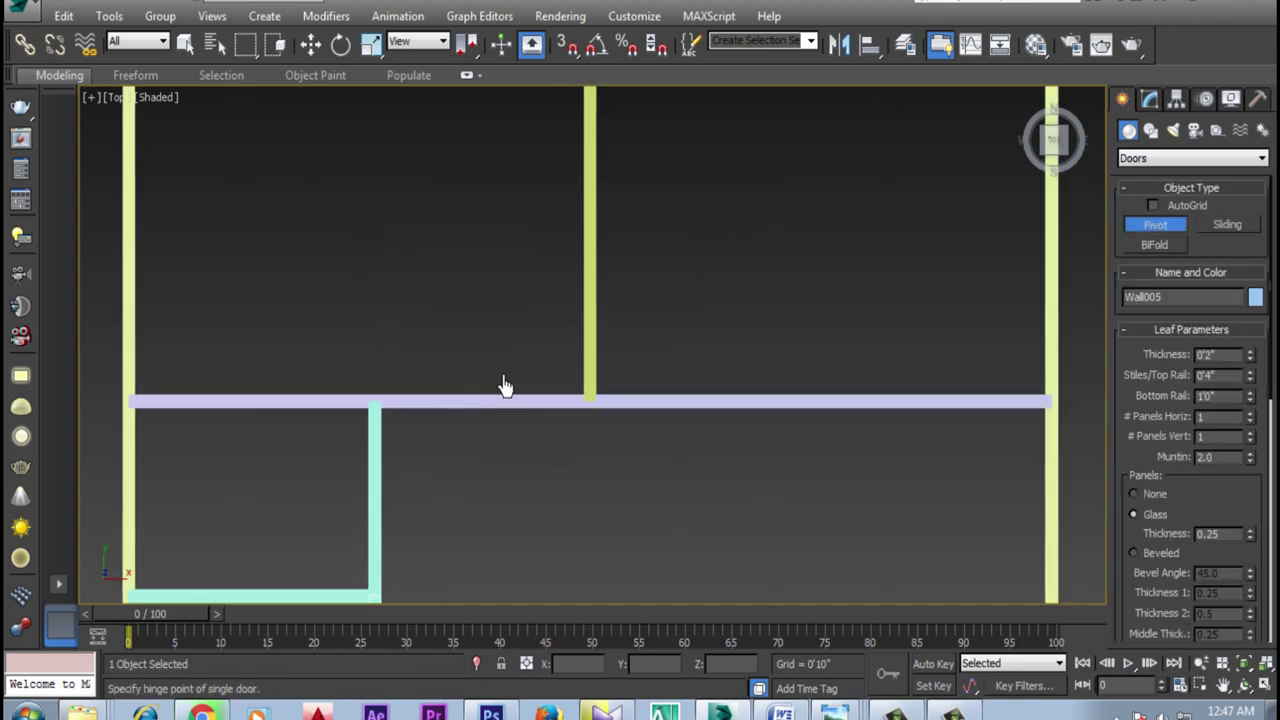
{"action": "left_click", "coordinate": [567, 44]}
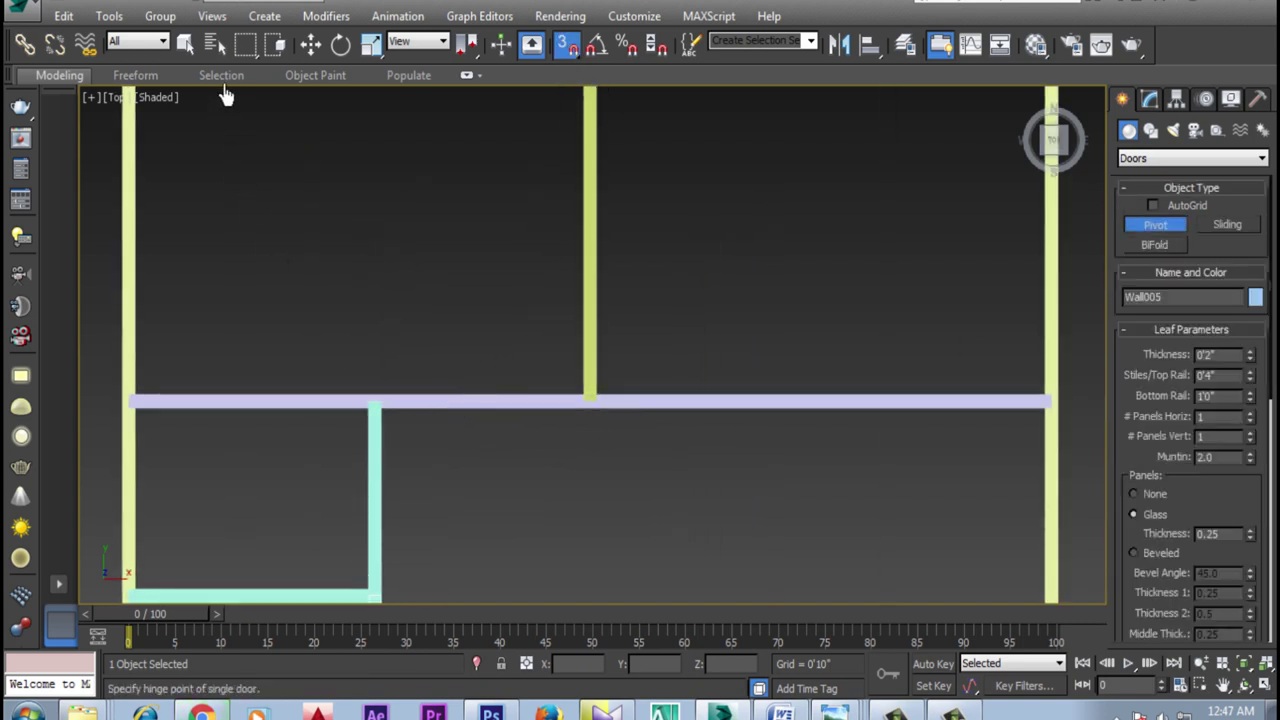
{"action": "left_click", "coordinate": [152, 97]}
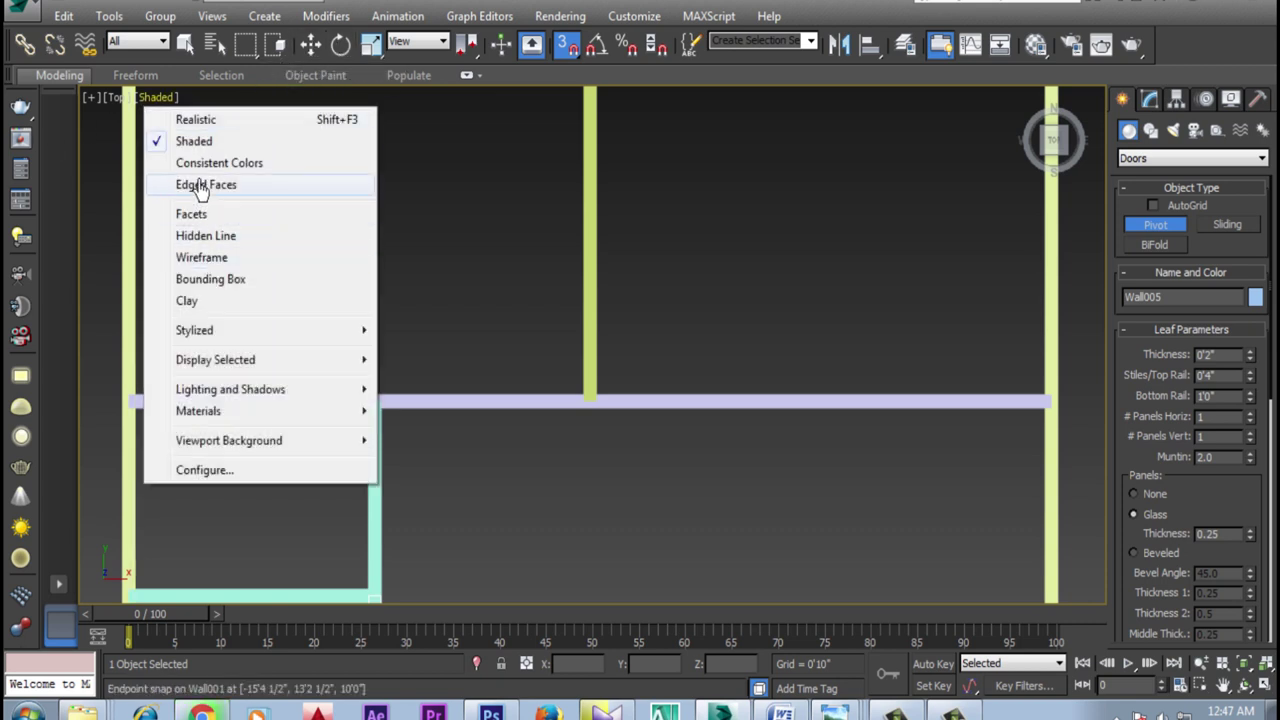
Show the plan in Wireframe and enable Edge/Segment snapping
{"action": "left_click", "coordinate": [214, 257]}
{"action": "scroll", "coordinate": [502, 451], "scroll_direction": "up", "scroll_amount": 3}
{"action": "scroll", "coordinate": [489, 351], "scroll_direction": "up", "scroll_amount": 3}
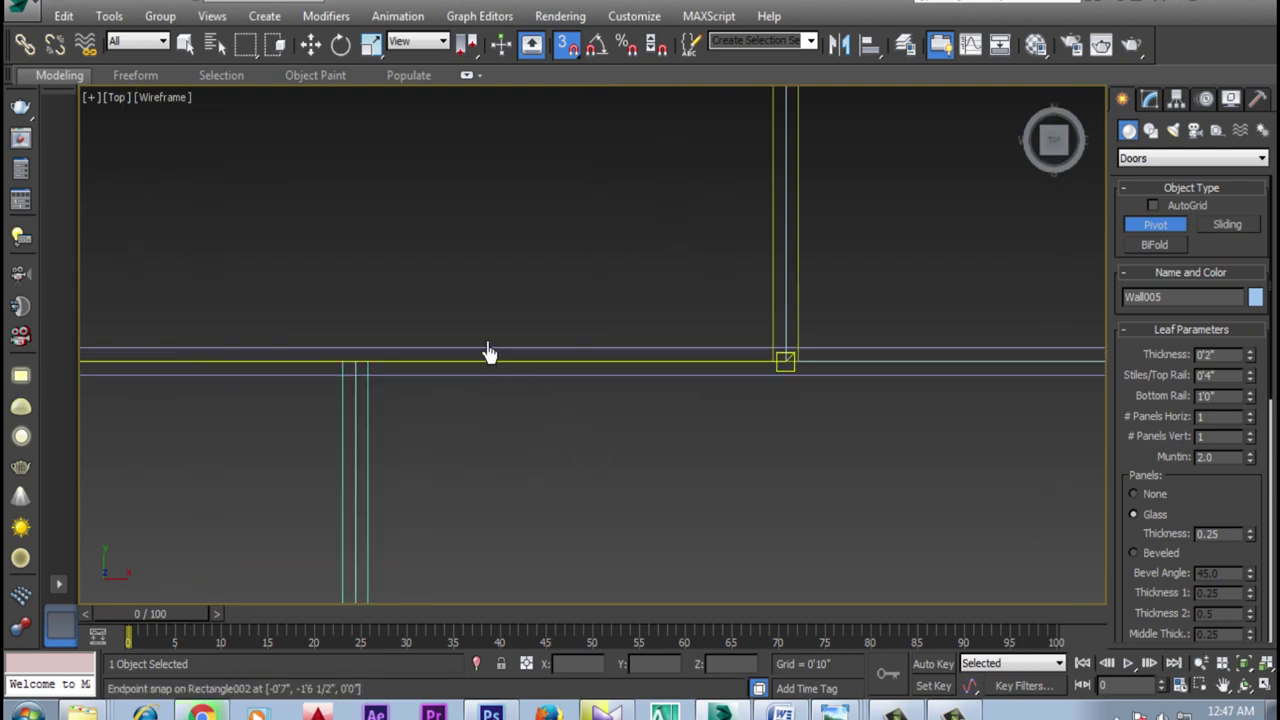
{"action": "right_click", "coordinate": [566, 47]}
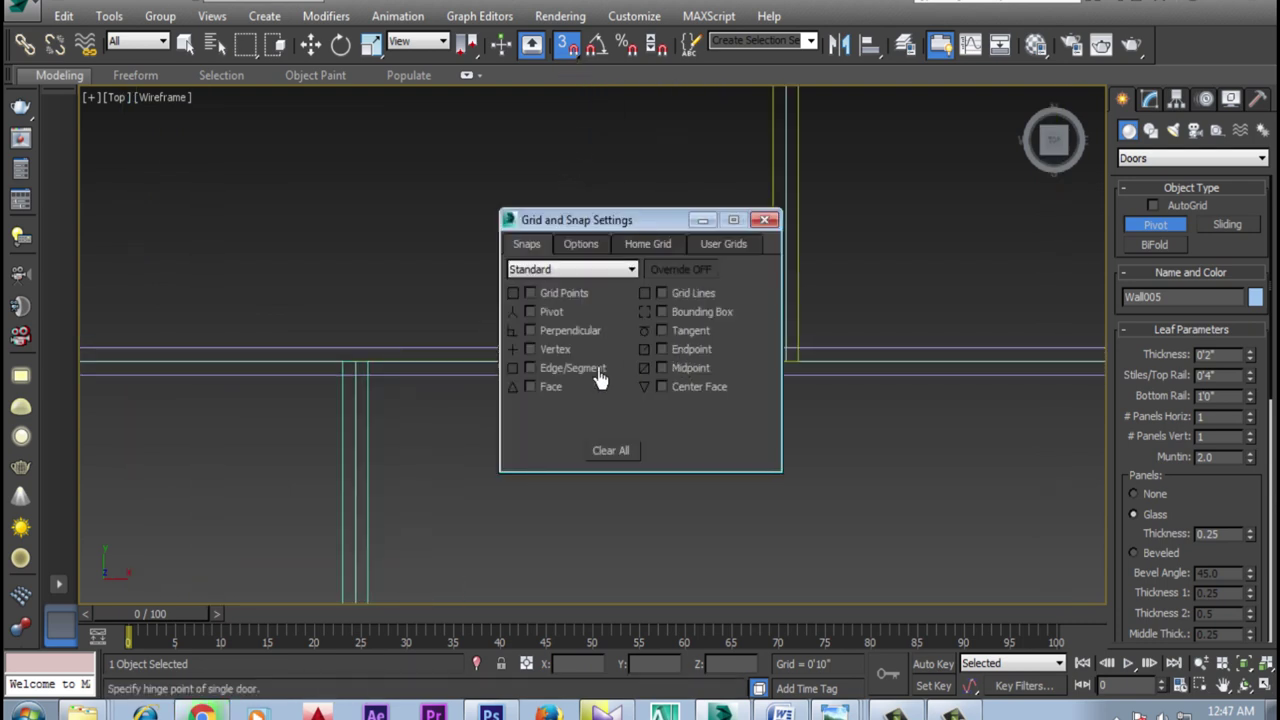
{"action": "left_click", "coordinate": [766, 221]}
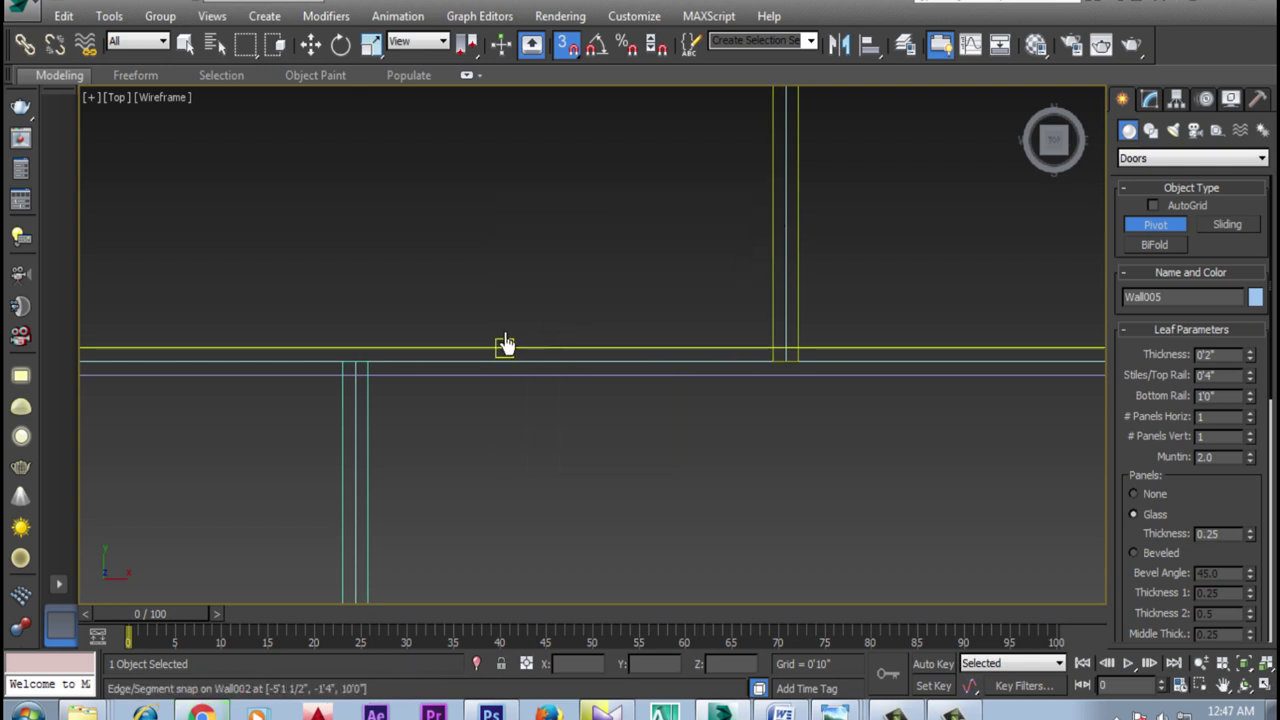
Create a pivot door along the long horizontal interior wall Wall002
{"action": "left_click_drag", "start_coordinate": [484, 347], "coordinate": [691, 349]}
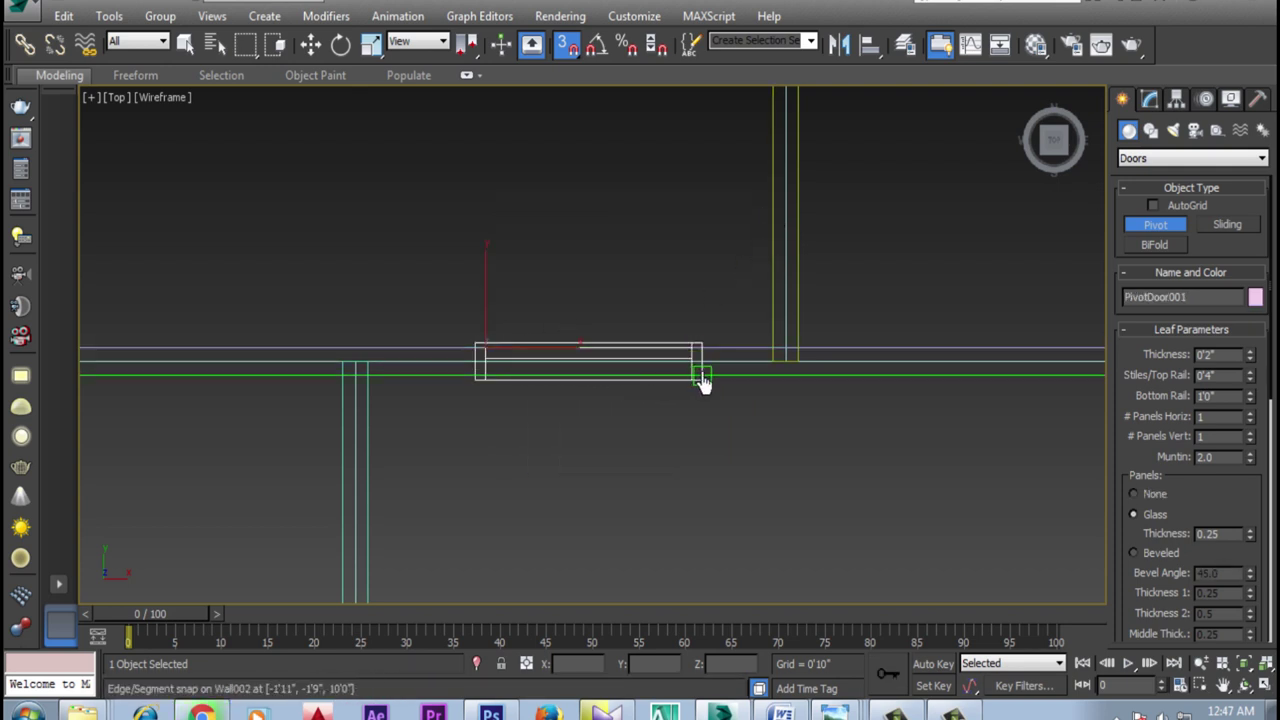
{"action": "scroll", "coordinate": [697, 366], "scroll_direction": "up", "scroll_amount": 2}
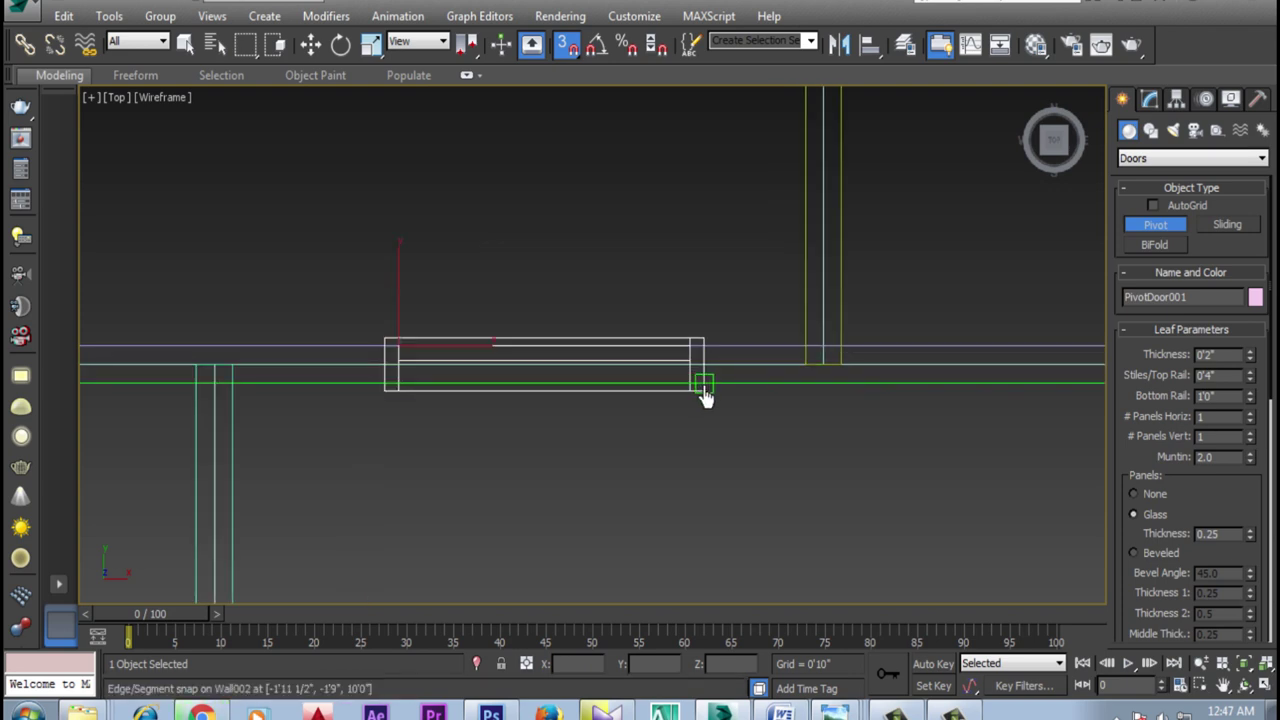
{"action": "scroll", "coordinate": [700, 400], "scroll_direction": "down", "scroll_amount": 4}
{"action": "left_click", "coordinate": [700, 405]}
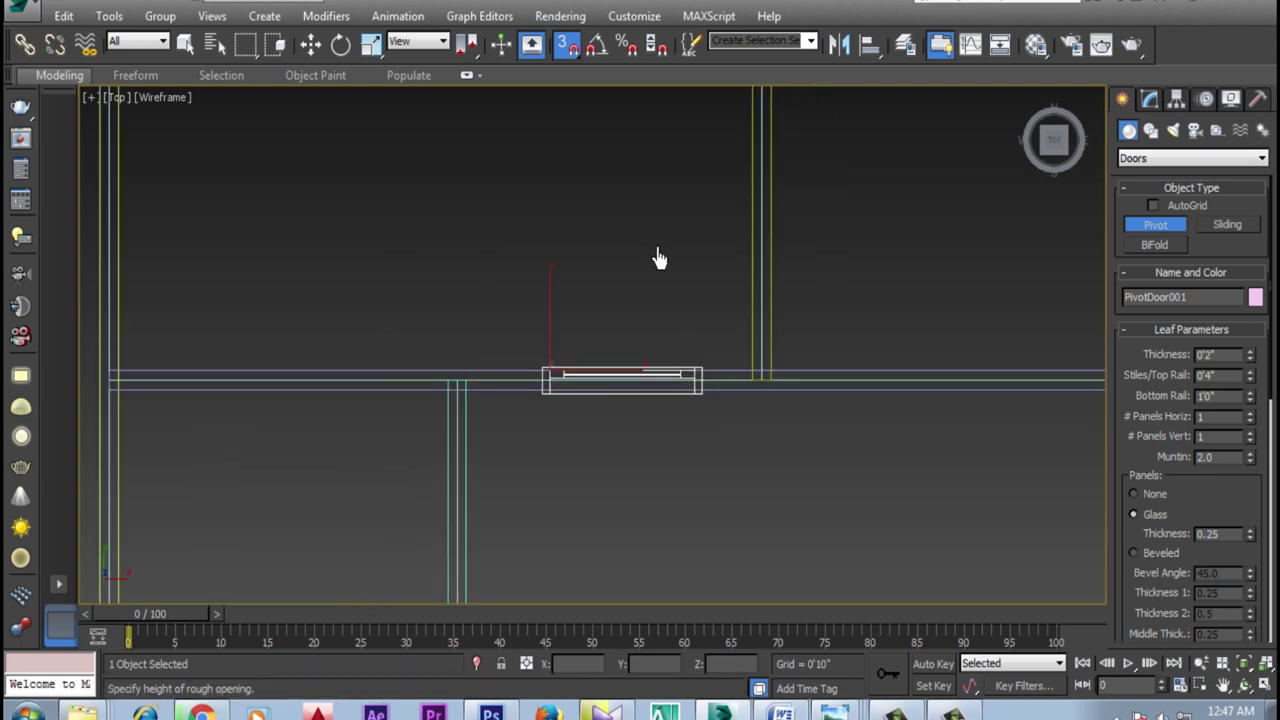
{"action": "left_click", "coordinate": [669, 166]}
Undo an accidental move of the horizontal interior wall
{"action": "key", "text": "w"}
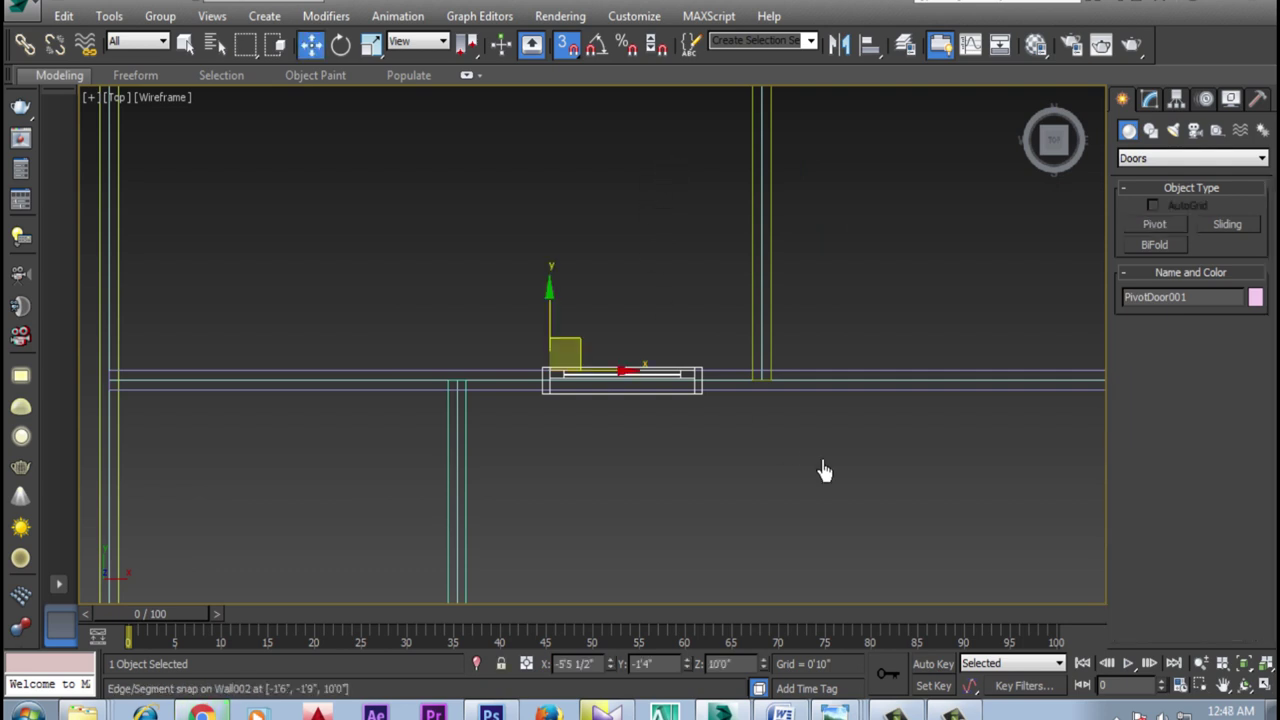
{"action": "middle_click_drag", "start_coordinate": [826, 471], "coordinate": [643, 363]}
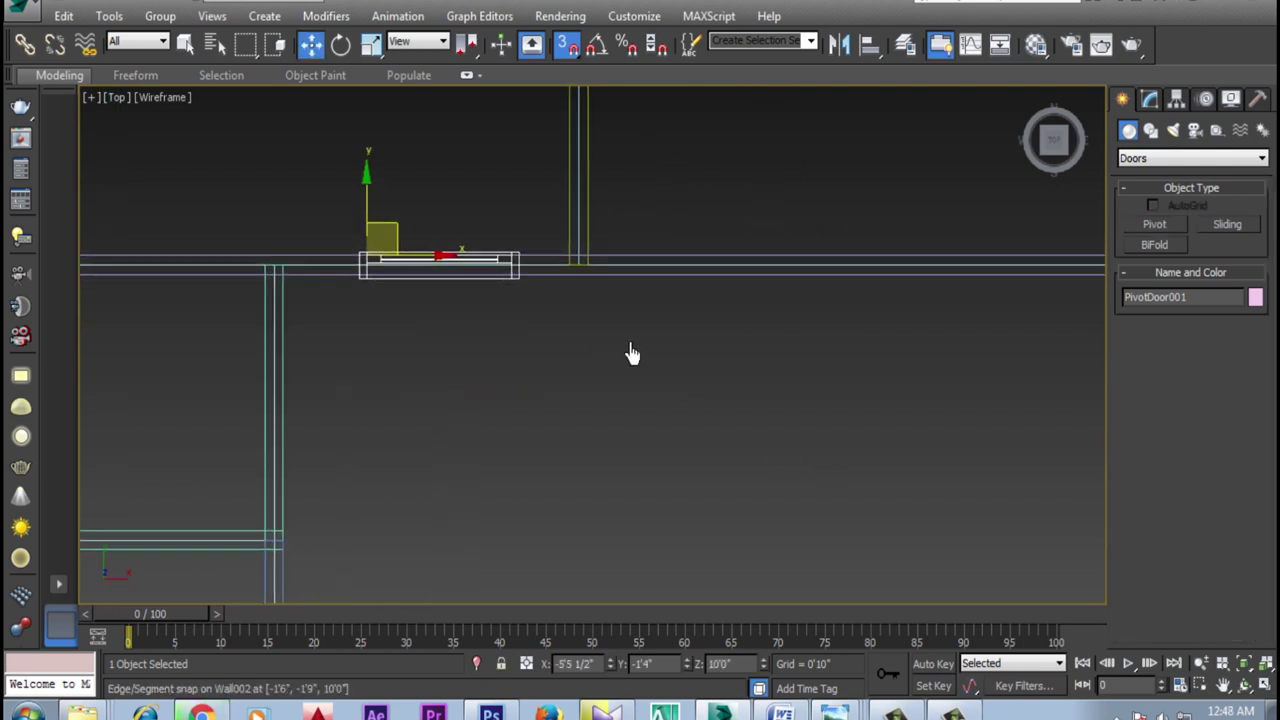
{"action": "scroll", "coordinate": [632, 354], "scroll_direction": "down", "scroll_amount": 3}
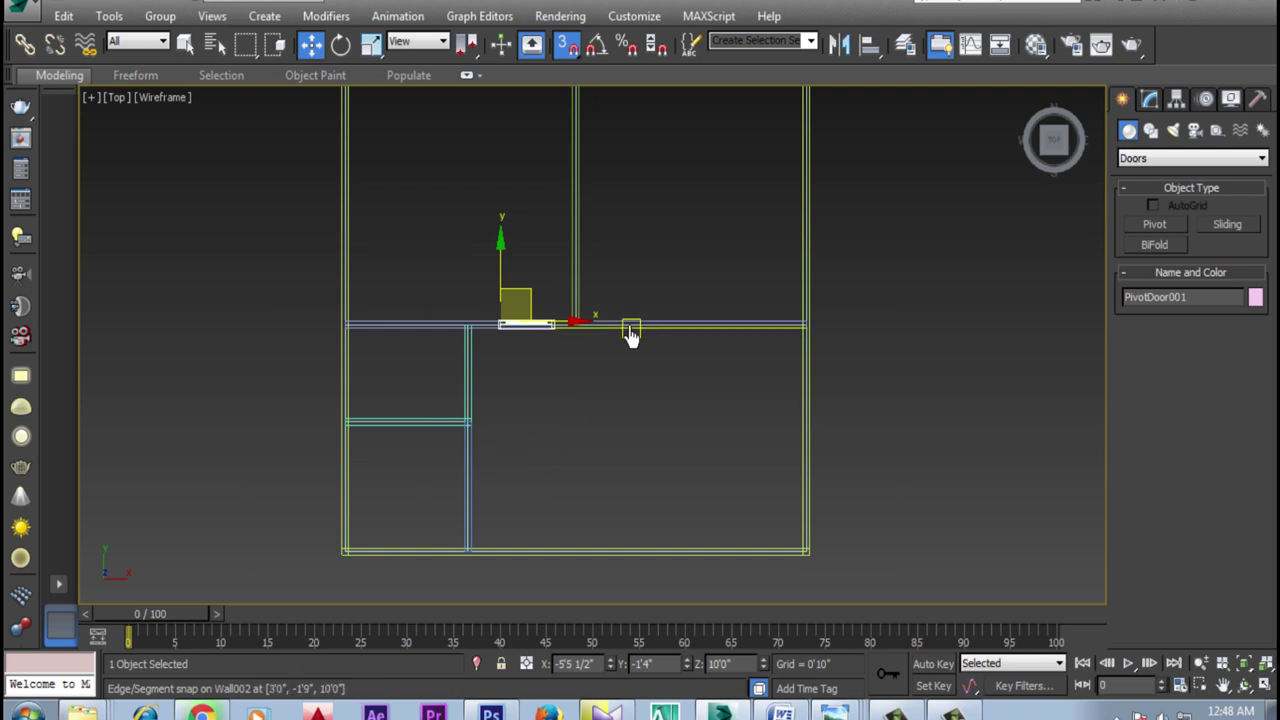
{"action": "scroll", "coordinate": [594, 328], "scroll_direction": "up", "scroll_amount": 3}
{"action": "scroll", "coordinate": [594, 328], "scroll_direction": "up", "scroll_amount": 2}
{"action": "left_click_drag", "start_coordinate": [531, 336], "coordinate": [619, 376]}
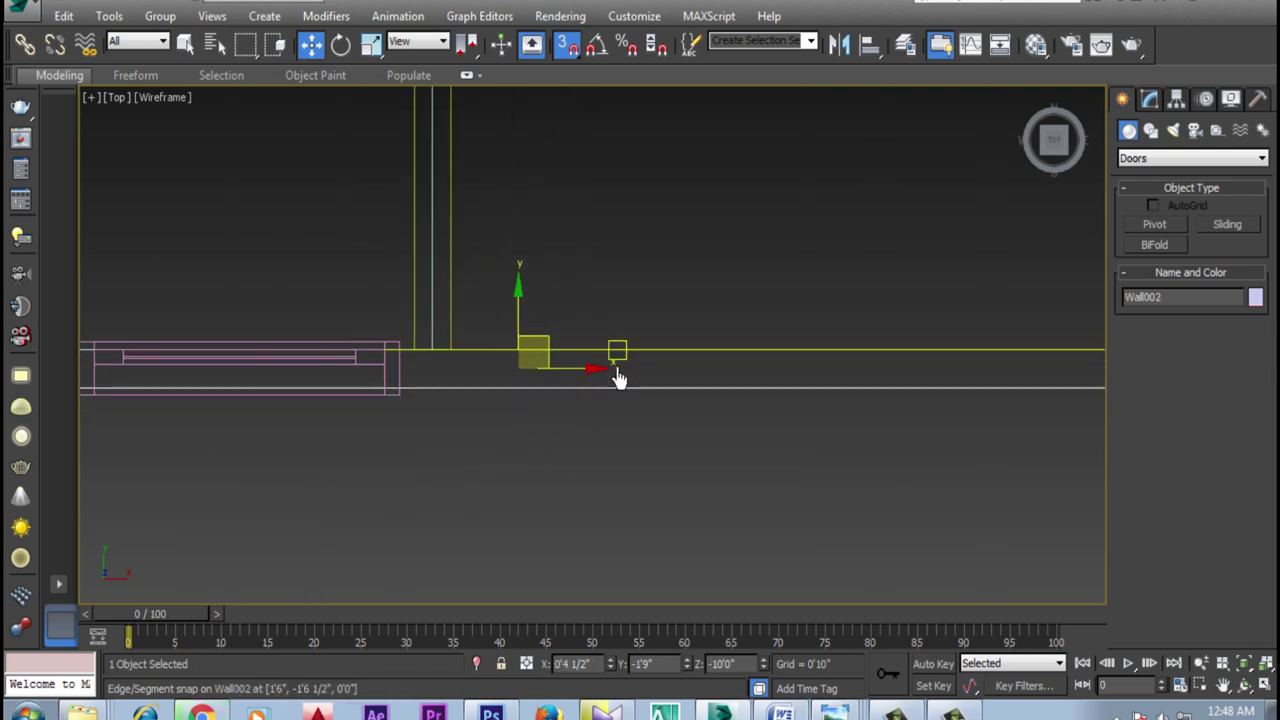
{"action": "key", "text": "ctrl+z"}
Add a 2'10"-wide bifold door to the horizontal wall beside the pivot door
{"action": "left_click", "coordinate": [1172, 250]}
{"action": "left_click_drag", "start_coordinate": [578, 331], "coordinate": [828, 334]}
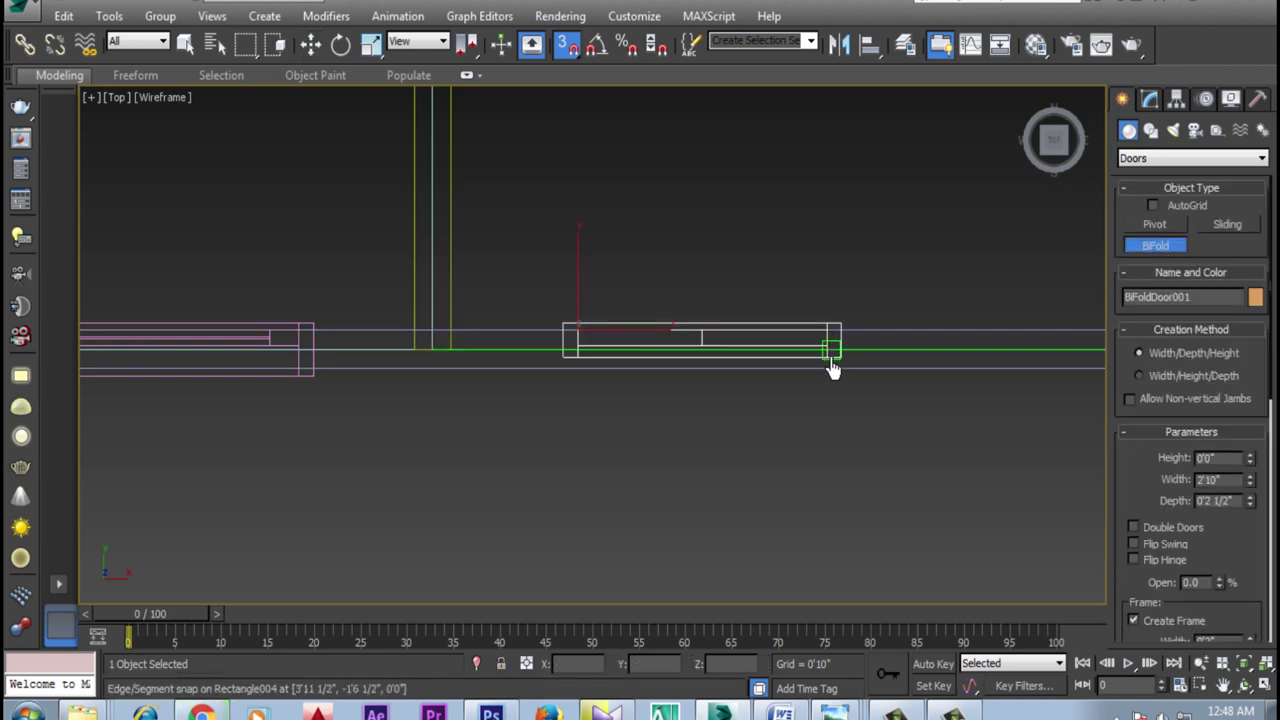
{"action": "left_click", "coordinate": [833, 372]}
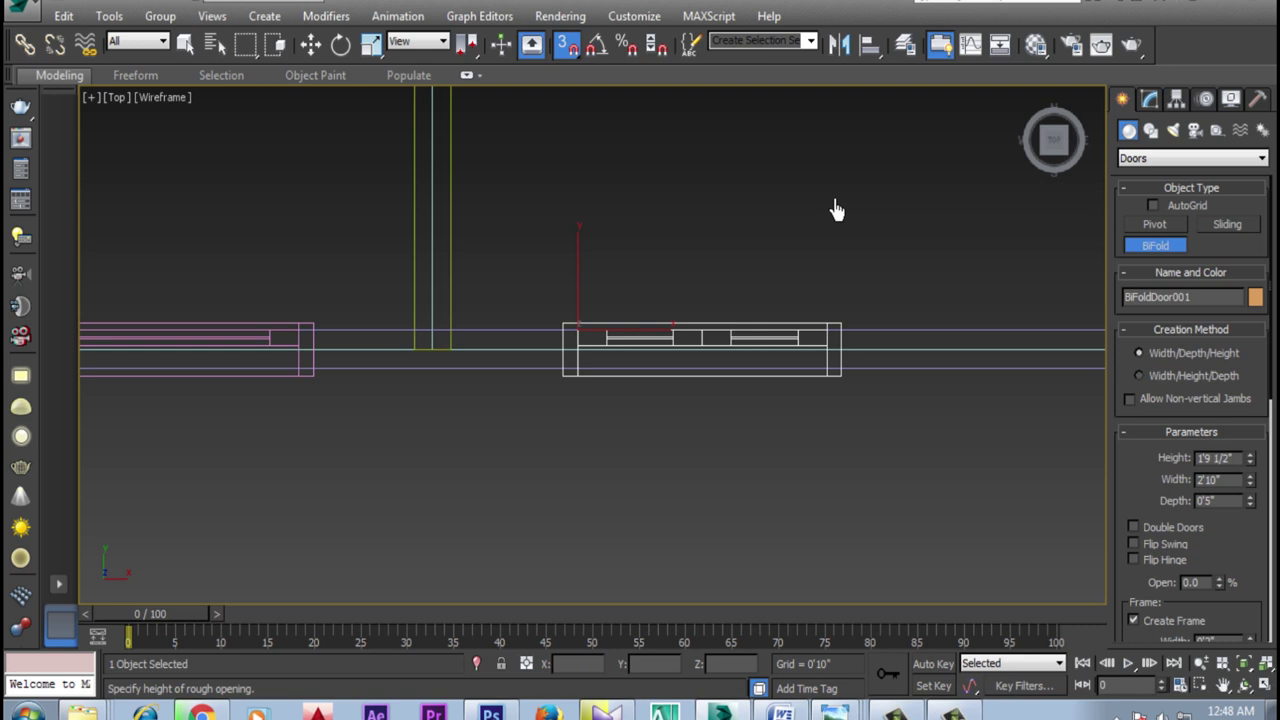
{"action": "left_click", "coordinate": [836, 209]}
Start a second bifold door along the vertical interior wall
{"action": "mouse_move", "coordinate": [771, 306]}
{"action": "middle_mouse_down"}
{"action": "mouse_move", "coordinate": [657, 309]}
{"action": "mouse_move", "coordinate": [805, 364]}
{"action": "middle_mouse_up"}
{"action": "scroll", "coordinate": [657, 309], "scroll_direction": "down", "scroll_amount": 2}
{"action": "left_click_drag", "start_coordinate": [636, 280], "coordinate": [668, 330]}
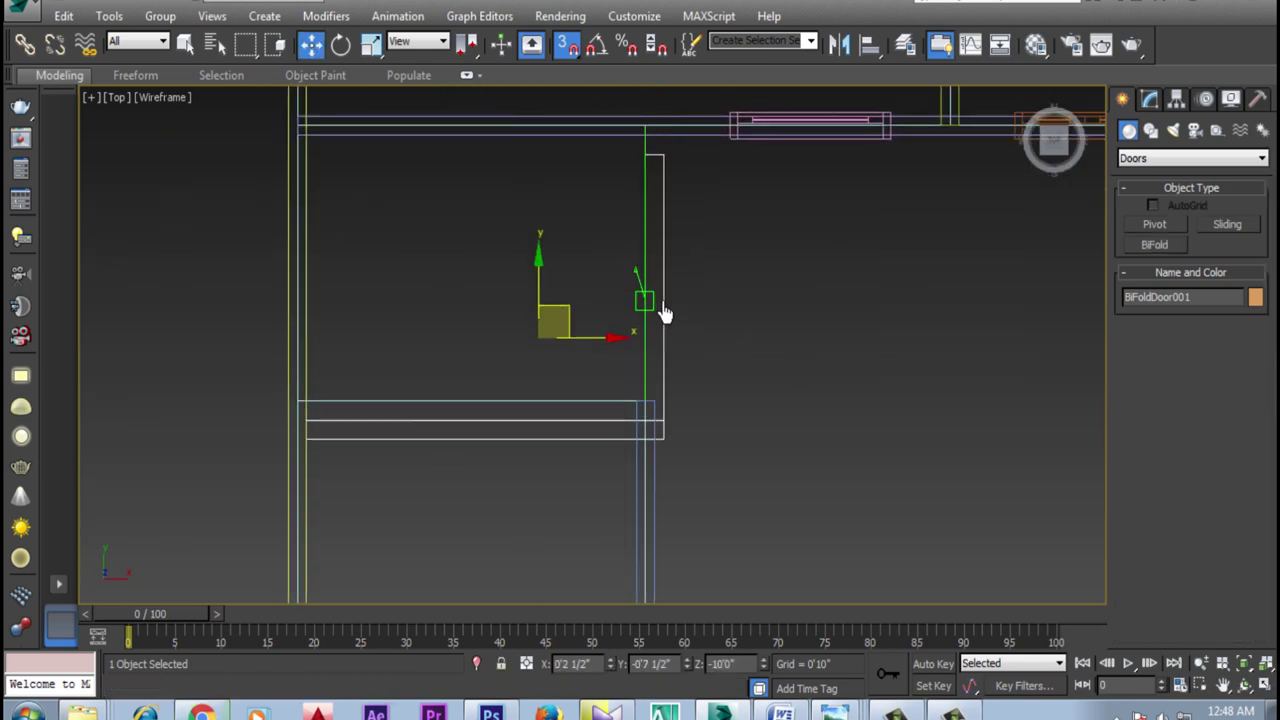
{"action": "scroll", "coordinate": [676, 403], "scroll_direction": "up", "scroll_amount": 2}
{"action": "left_click", "coordinate": [1158, 247]}
{"action": "mouse_move", "coordinate": [608, 247]}
{"action": "left_mouse_down"}
{"action": "mouse_move", "coordinate": [628, 422]}
{"action": "mouse_move", "coordinate": [608, 451]}
{"action": "left_mouse_up"}
{"action": "left_click", "coordinate": [560, 394]}
Cancel the unfinished bifold door and place PivotDoor002 in the vertical wall above the junction
{"action": "right_click", "coordinate": [632, 373]}
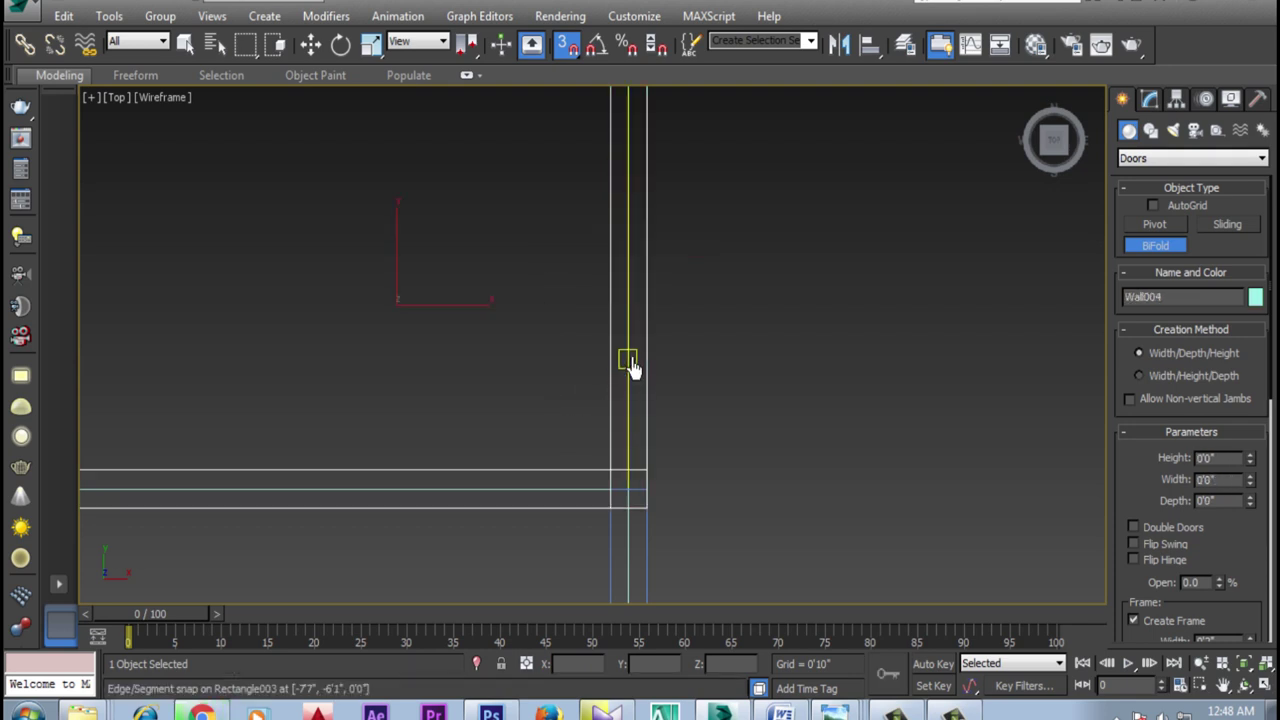
{"action": "left_click_drag", "start_coordinate": [609, 247], "coordinate": [615, 432]}
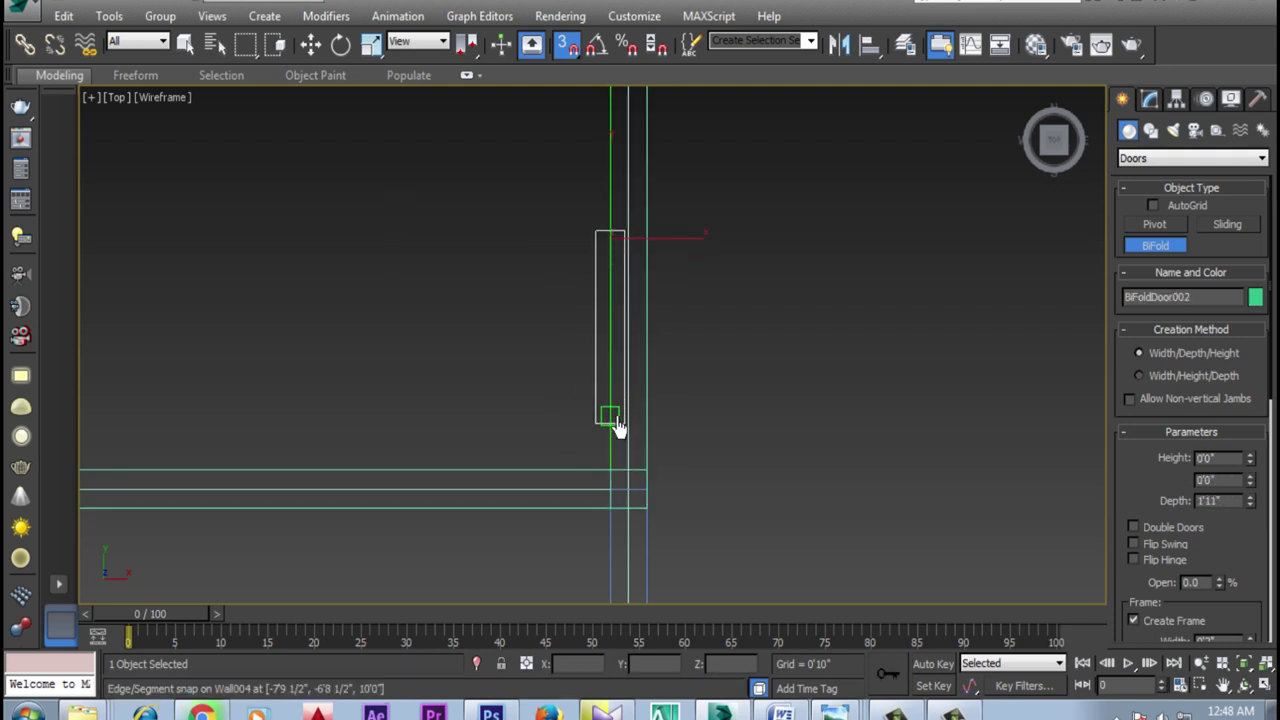
{"action": "right_click", "coordinate": [700, 373]}
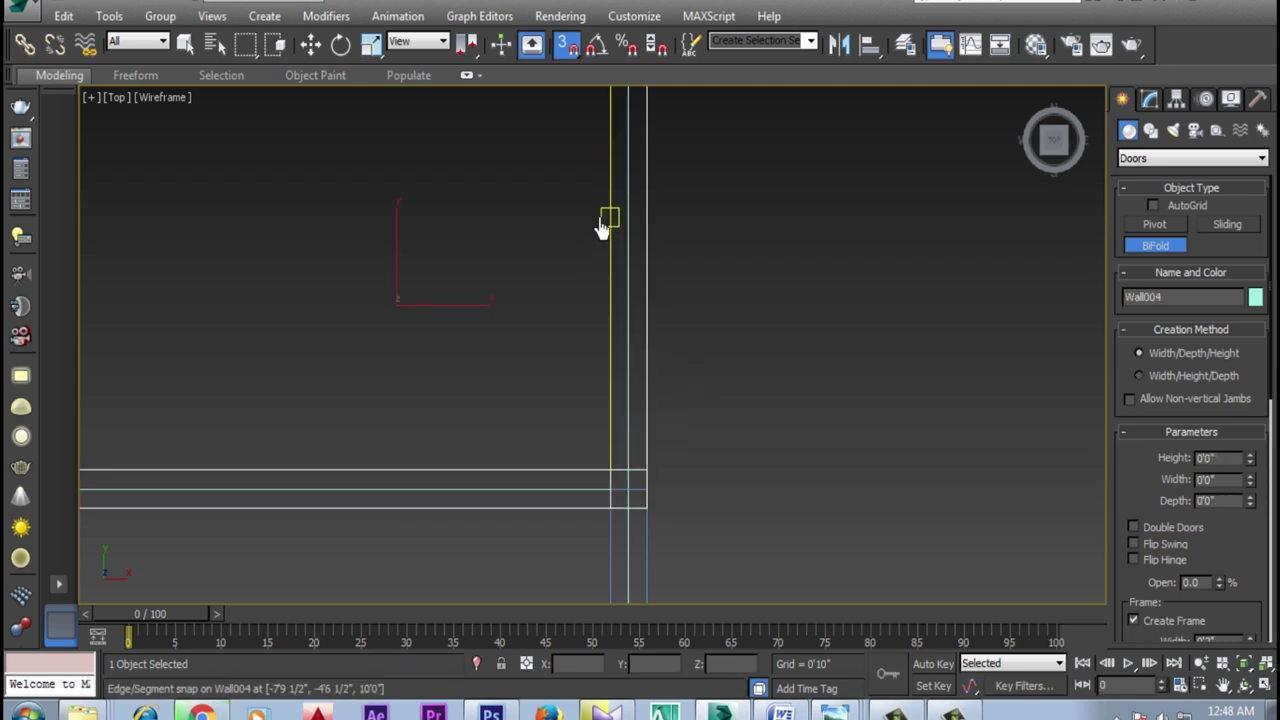
{"action": "left_click", "coordinate": [1160, 226]}
{"action": "mouse_move", "coordinate": [609, 218]}
{"action": "left_mouse_down"}
{"action": "mouse_move", "coordinate": [625, 260]}
{"action": "mouse_move", "coordinate": [610, 420]}
{"action": "left_mouse_up"}
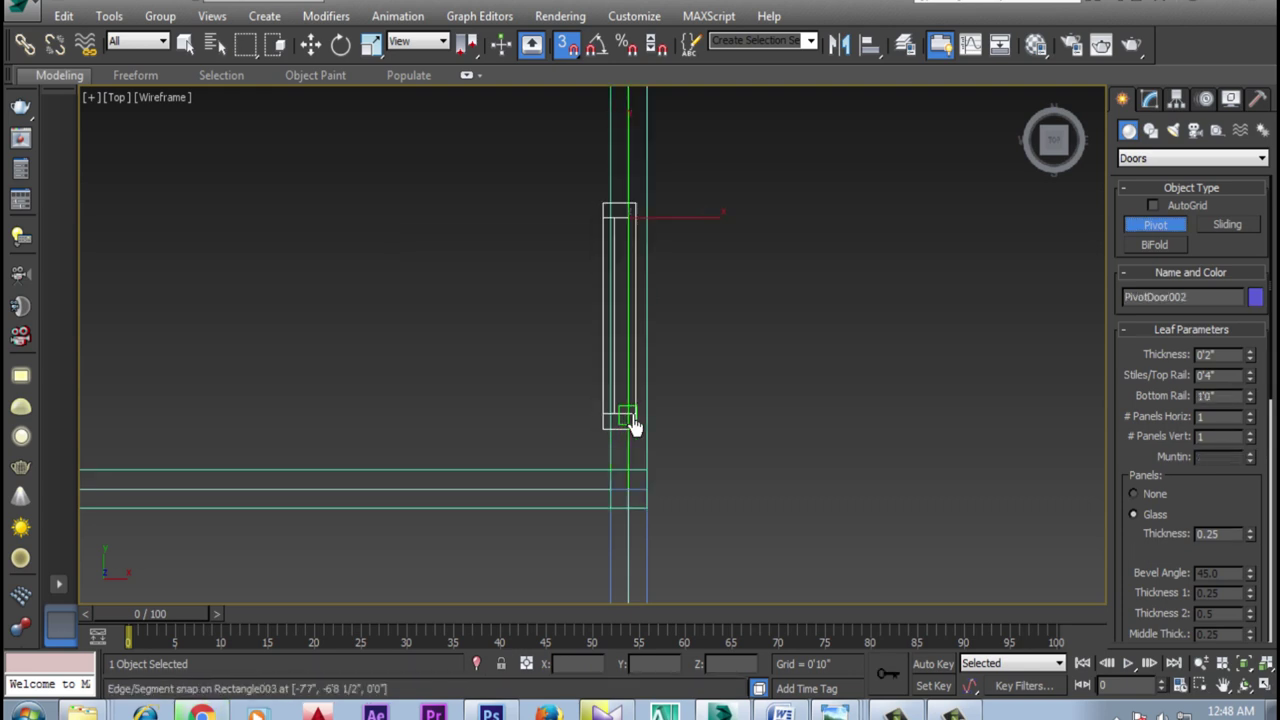
{"action": "left_click", "coordinate": [645, 424]}
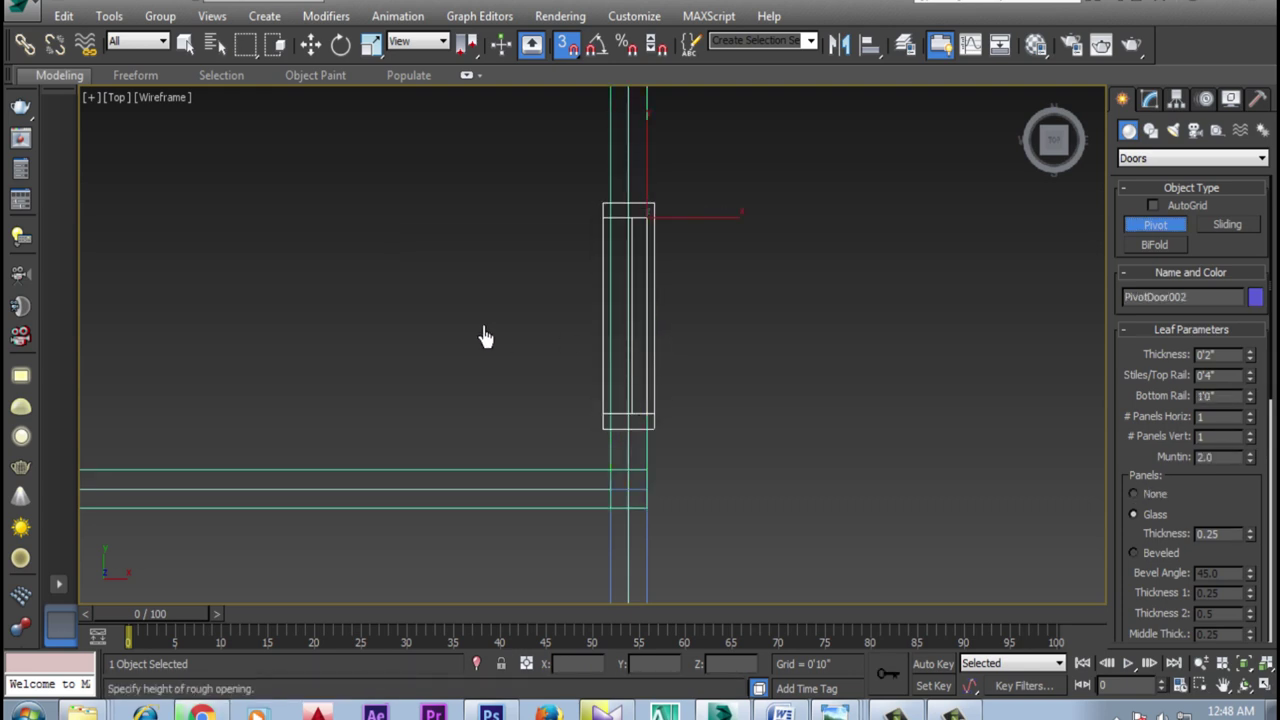
{"action": "left_click", "coordinate": [405, 330]}
{"action": "key", "text": "w"}
Place PivotDoor003 lower down the vertical wall, below the teal junction
{"action": "middle_click_drag", "start_coordinate": [831, 494], "coordinate": [737, 300]}
{"action": "scroll", "coordinate": [729, 417], "scroll_direction": "down", "scroll_amount": 3}
{"action": "scroll", "coordinate": [648, 400], "scroll_direction": "up", "scroll_amount": 2}
{"action": "middle_click_drag", "start_coordinate": [648, 394], "coordinate": [623, 320]}
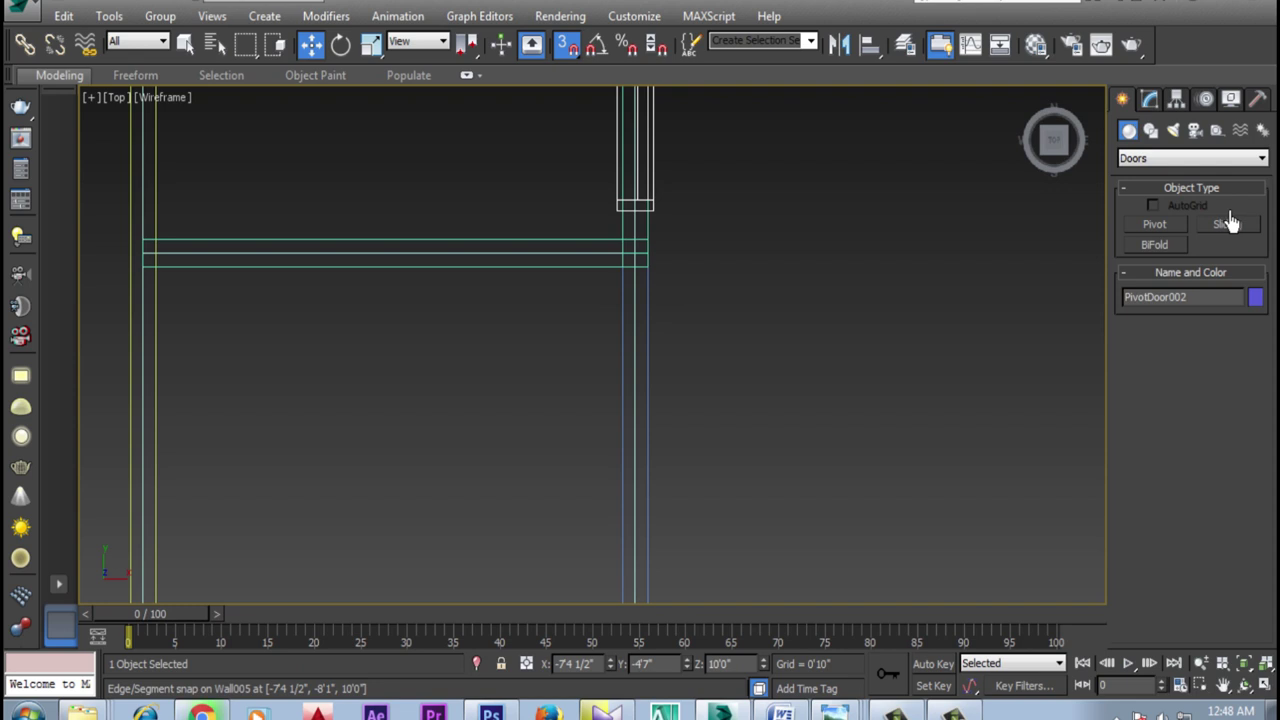
{"action": "left_click", "coordinate": [1156, 226]}
{"action": "mouse_move", "coordinate": [620, 302]}
{"action": "left_mouse_down"}
{"action": "mouse_move", "coordinate": [648, 527]}
{"action": "mouse_move", "coordinate": [625, 545]}
{"action": "left_mouse_up"}
{"action": "left_click", "coordinate": [654, 540]}
{"action": "left_click", "coordinate": [429, 409]}
{"action": "key", "text": "w"}
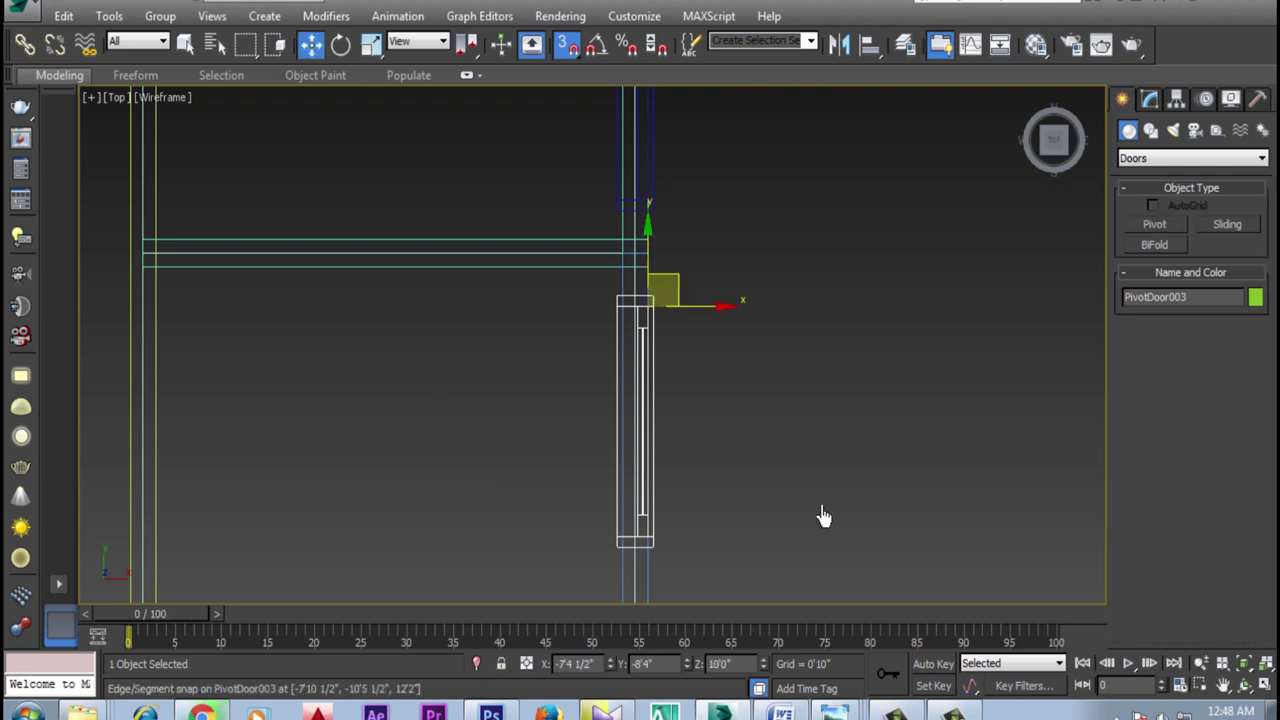
{"action": "left_click", "coordinate": [117, 97]}
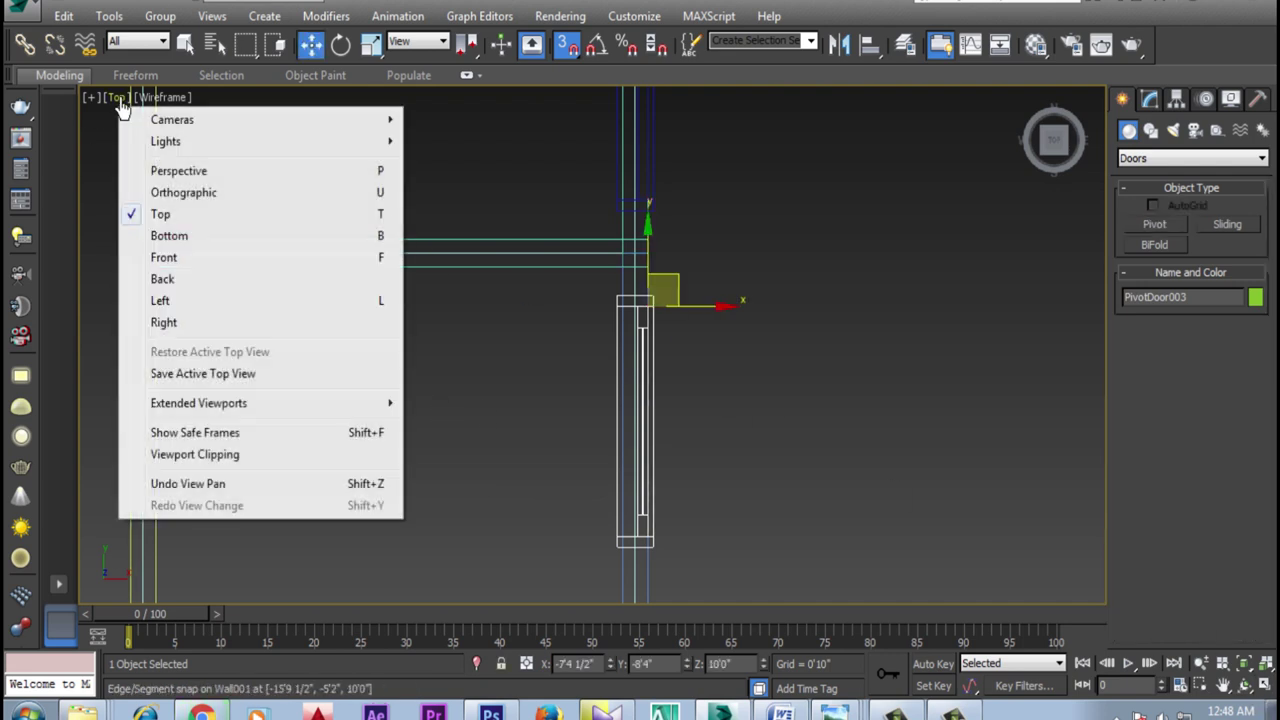
Return the top view to Shaded display and deselect PivotDoor003
{"action": "left_click", "coordinate": [152, 99]}
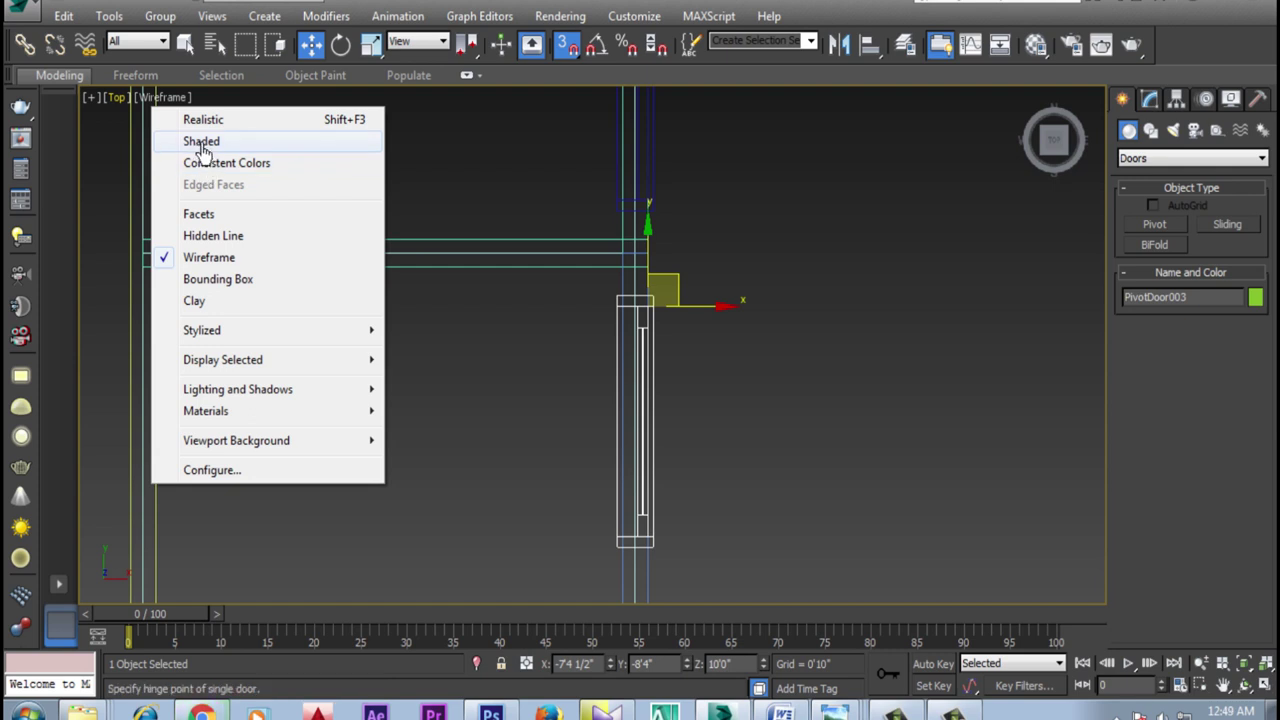
{"action": "left_click", "coordinate": [203, 146]}
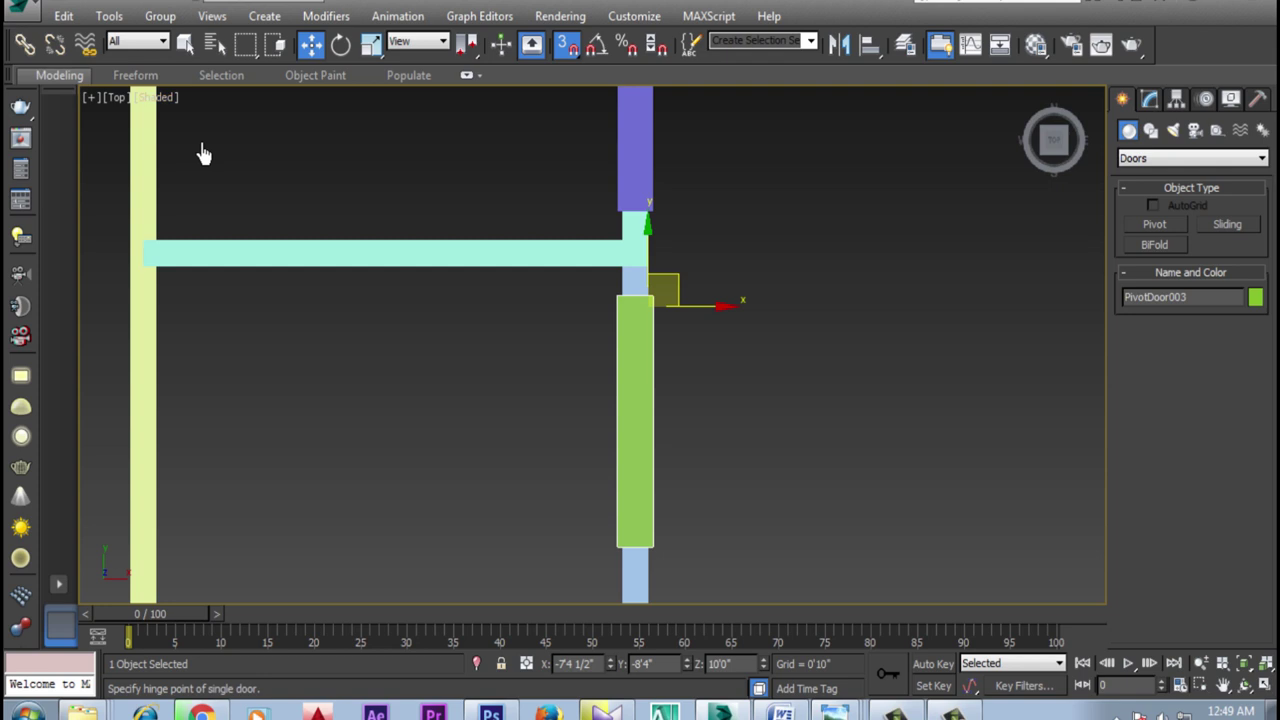
{"action": "left_click", "coordinate": [142, 104]}
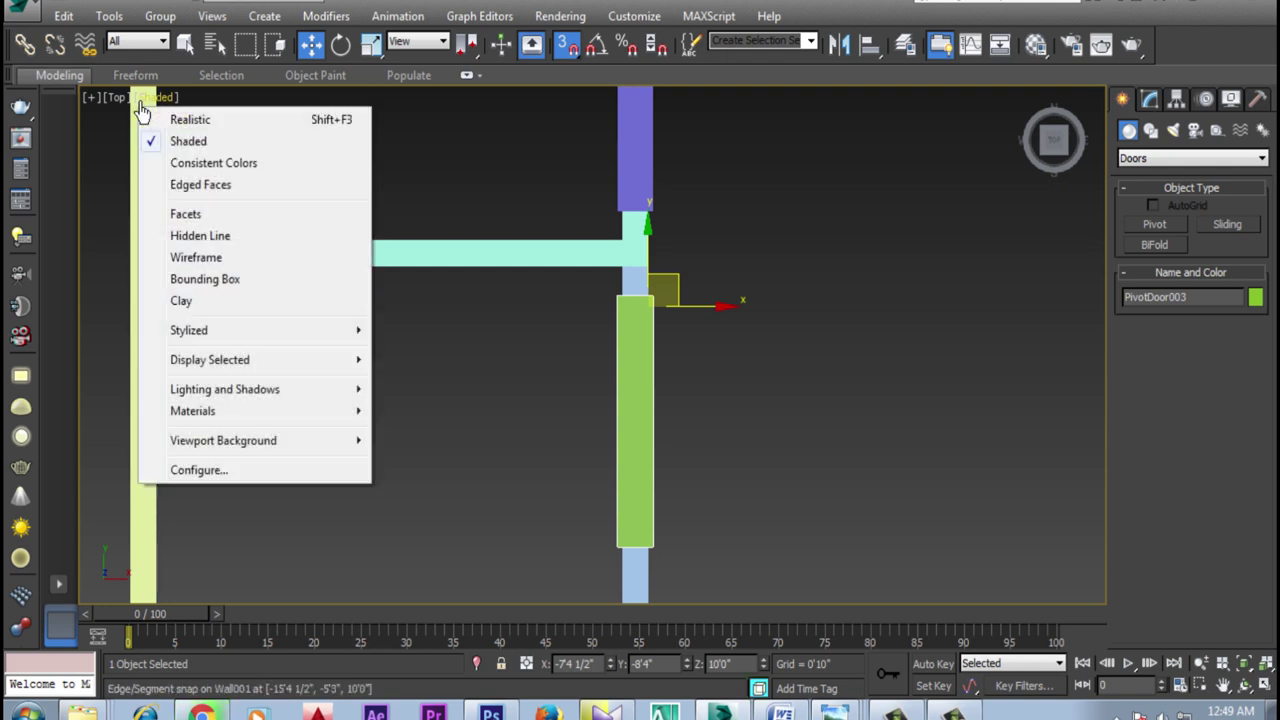
{"action": "left_click", "coordinate": [486, 171]}
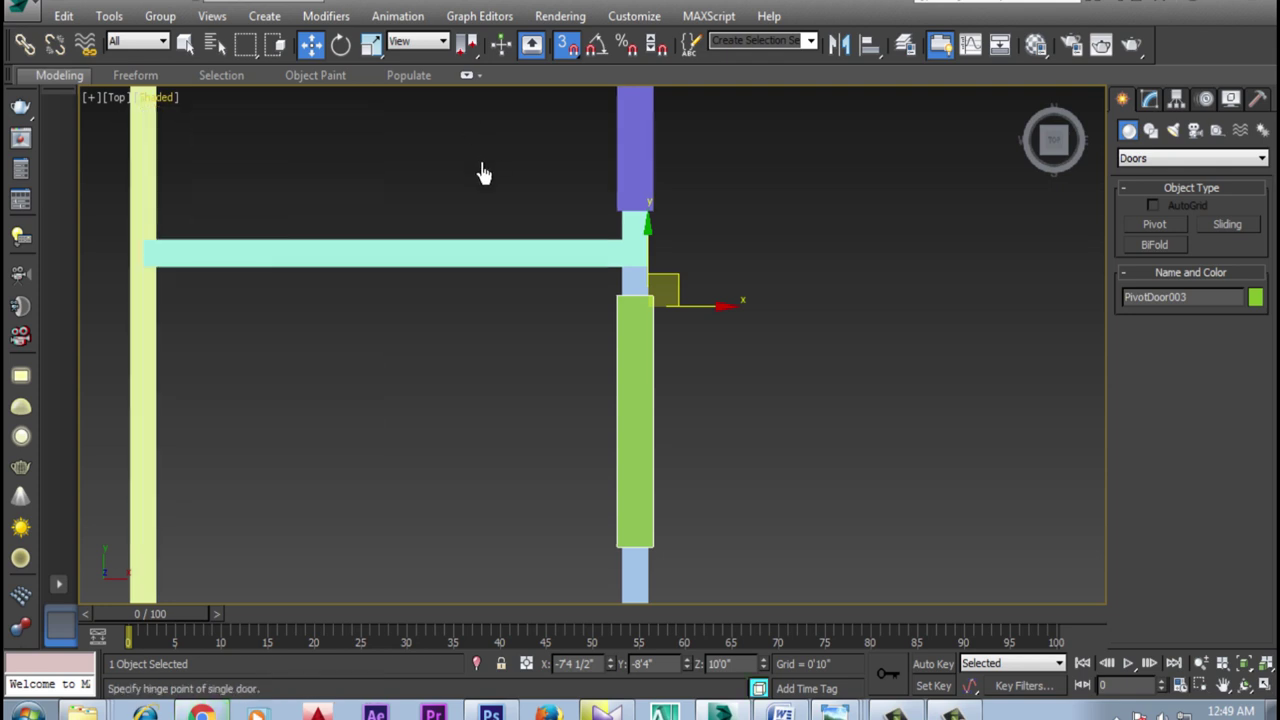
{"action": "left_click", "coordinate": [500, 173]}
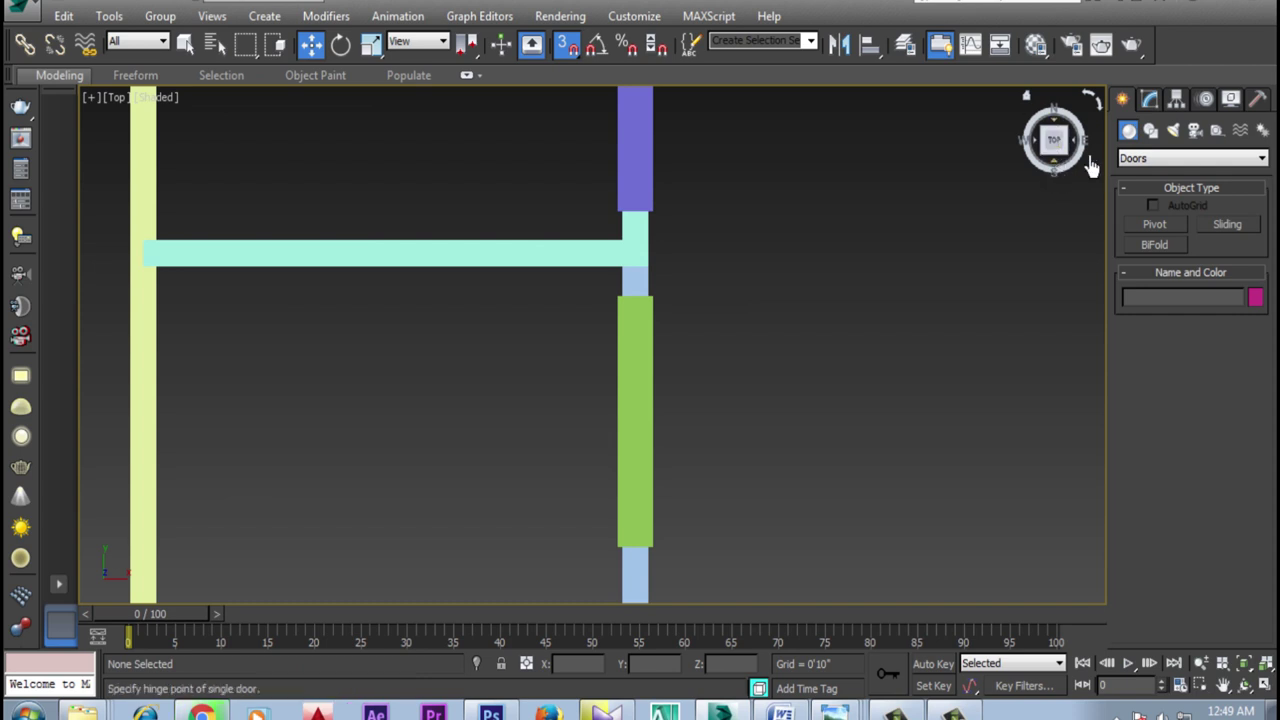
Orbit the top view into a tilted, front-facing 3D view of the rooms and doors
{"action": "left_click_drag", "start_coordinate": [1057, 145], "coordinate": [968, 108]}
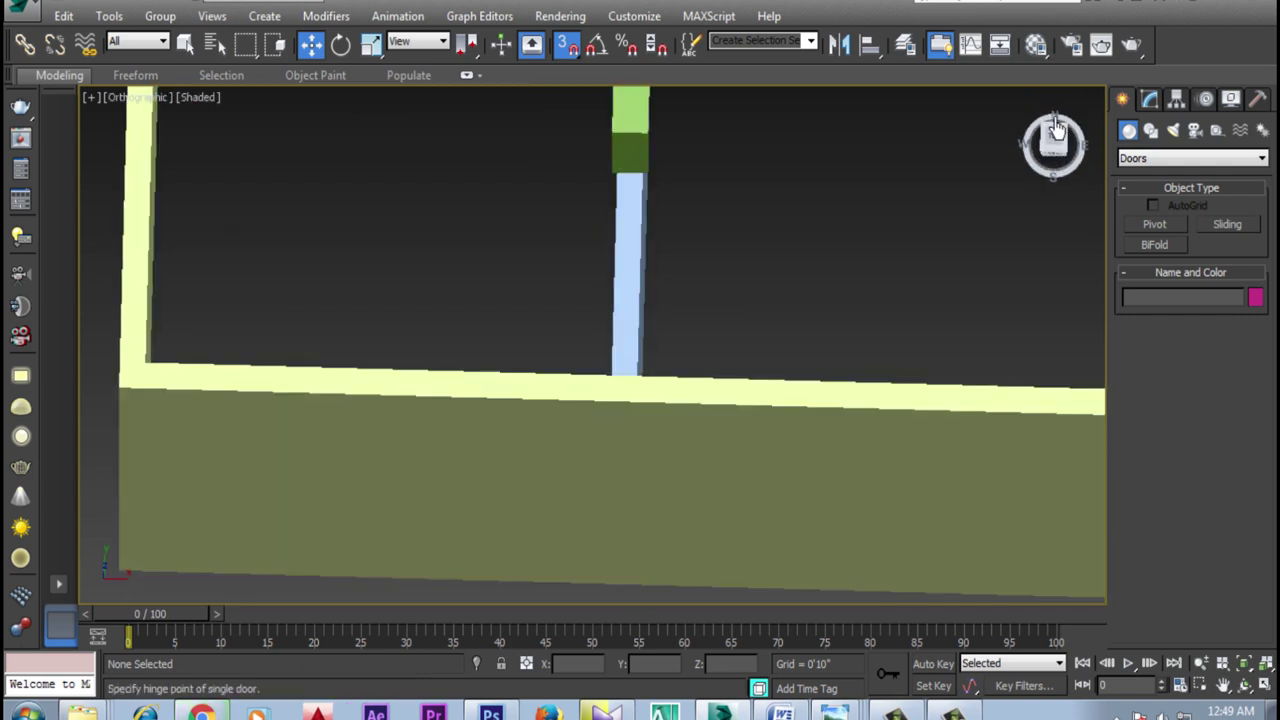
{"action": "scroll", "coordinate": [766, 357], "scroll_direction": "down", "scroll_amount": 2}
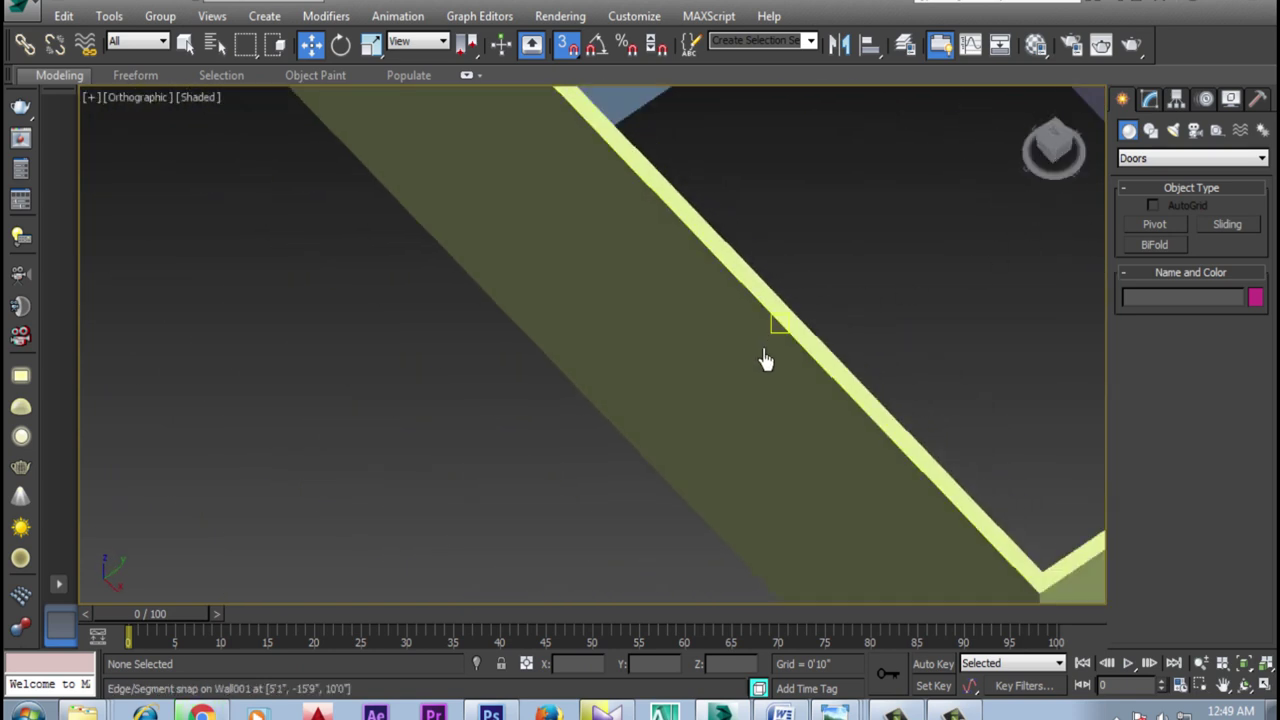
{"action": "scroll", "coordinate": [786, 386], "scroll_direction": "down", "scroll_amount": 4}
{"action": "scroll", "coordinate": [829, 414], "scroll_direction": "down", "scroll_amount": 3}
{"action": "scroll", "coordinate": [666, 363], "scroll_direction": "down", "scroll_amount": 2}
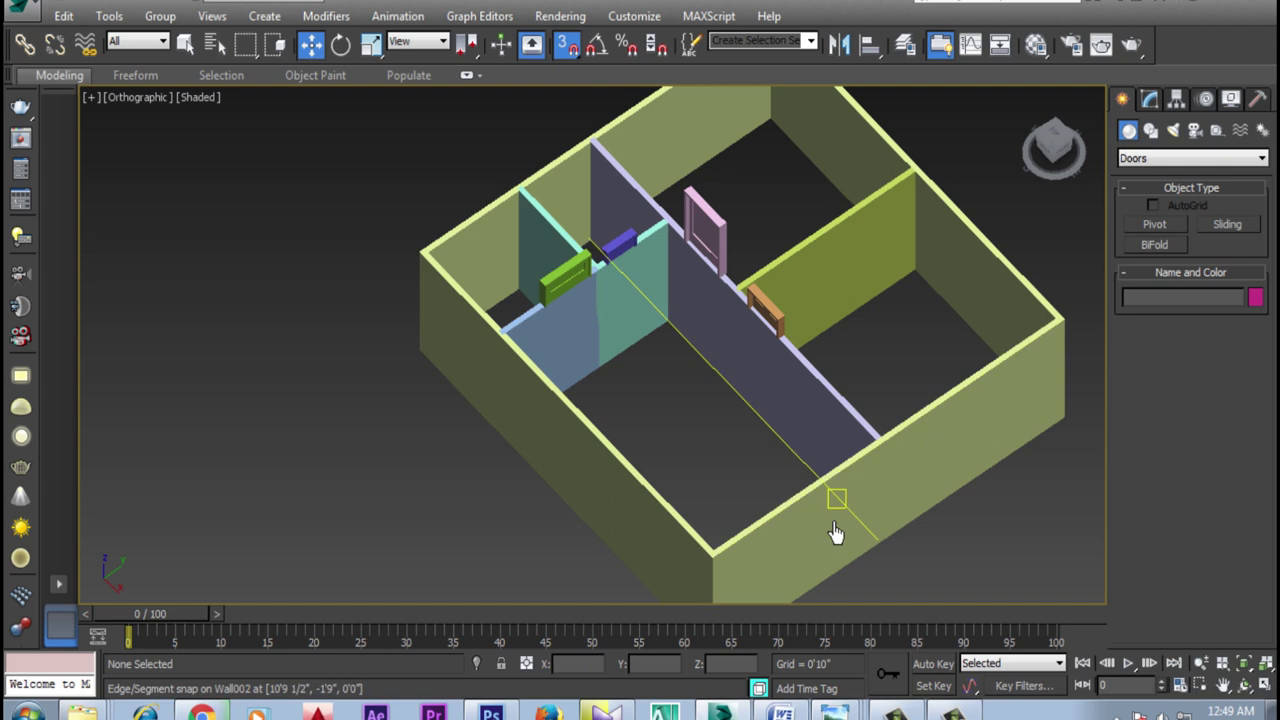
{"action": "left_click", "coordinate": [1245, 685]}
{"action": "mouse_move", "coordinate": [758, 390]}
{"action": "left_mouse_down"}
{"action": "mouse_move", "coordinate": [651, 277]}
{"action": "mouse_move", "coordinate": [671, 374]}
{"action": "mouse_move", "coordinate": [594, 366]}
{"action": "mouse_move", "coordinate": [673, 403]}
{"action": "mouse_move", "coordinate": [620, 414]}
{"action": "mouse_move", "coordinate": [640, 426]}
{"action": "left_mouse_up"}
{"action": "key", "text": "w"}
{"action": "scroll", "coordinate": [590, 392], "scroll_direction": "up", "scroll_amount": 3}
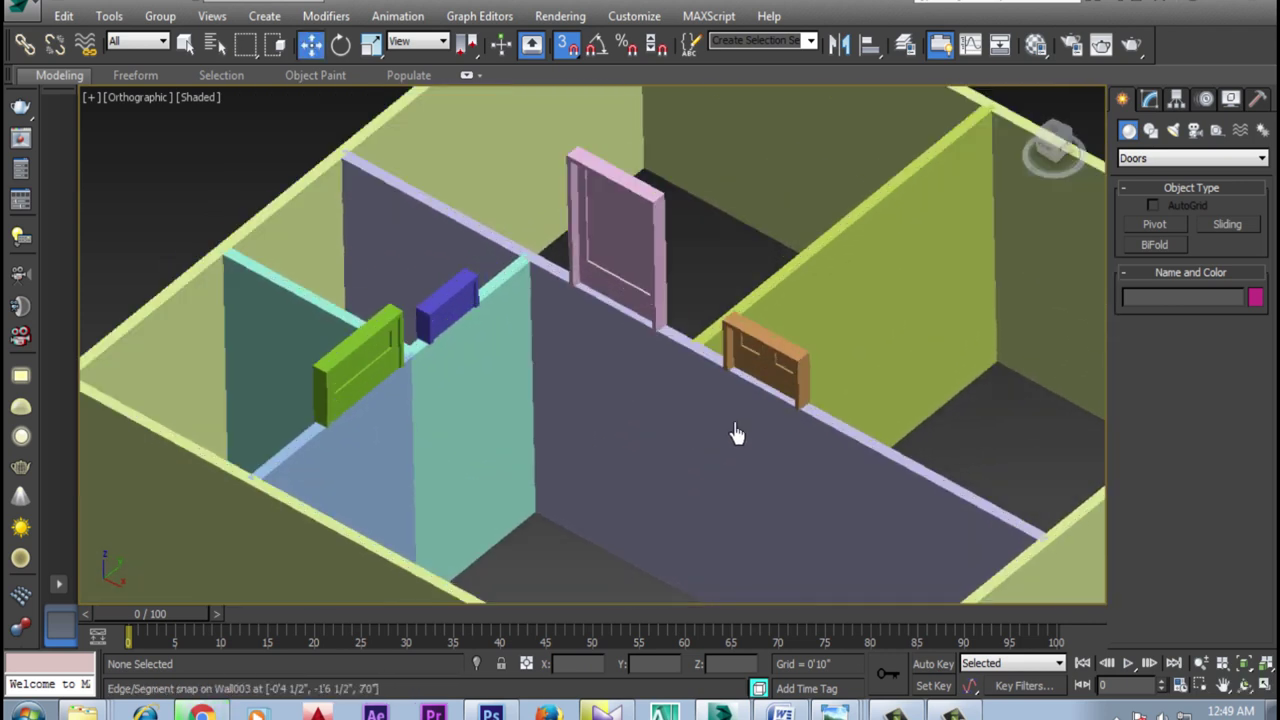
Turn off snapping and select BiFoldDoor001 to show its parameters in the Modify panel
{"action": "left_click", "coordinate": [566, 44]}
{"action": "left_click", "coordinate": [800, 383]}
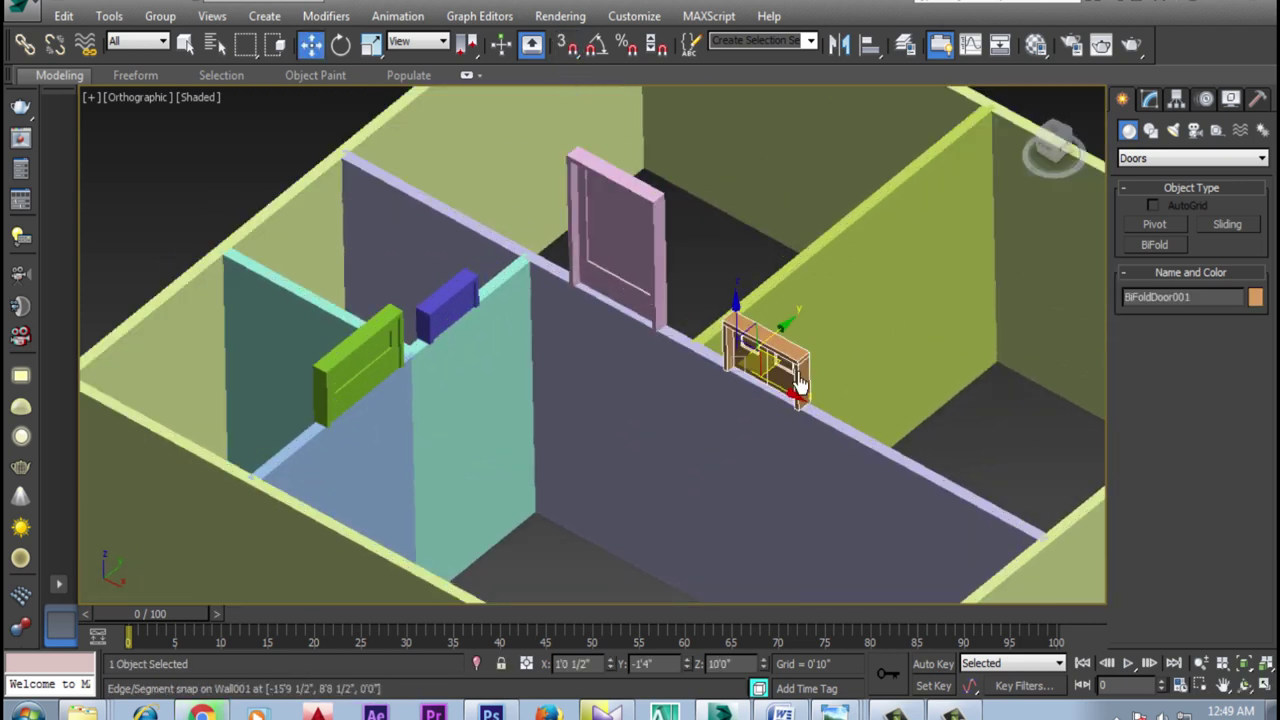
{"action": "left_click", "coordinate": [1154, 106]}
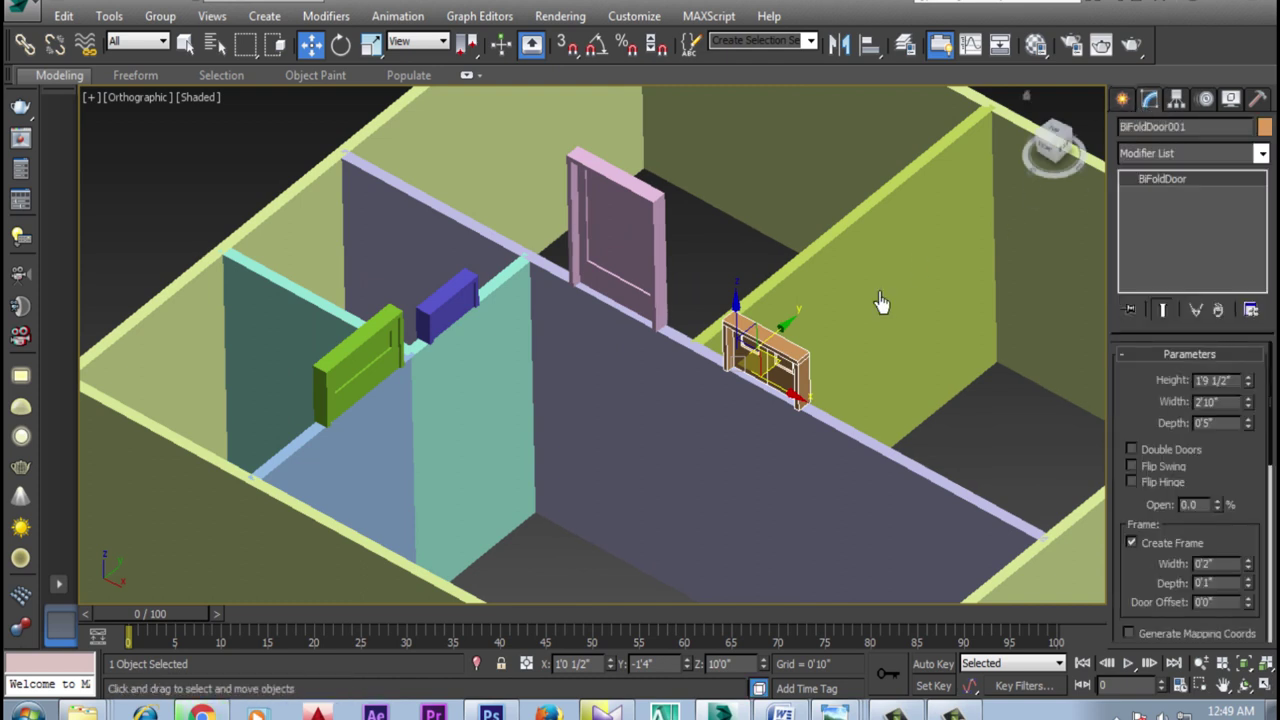
{"action": "middle_click_drag", "start_coordinate": [902, 460], "coordinate": [850, 422]}
{"action": "scroll", "coordinate": [850, 422], "scroll_direction": "up", "scroll_amount": 2}
{"action": "middle_click_drag", "start_coordinate": [569, 280], "coordinate": [634, 343]}
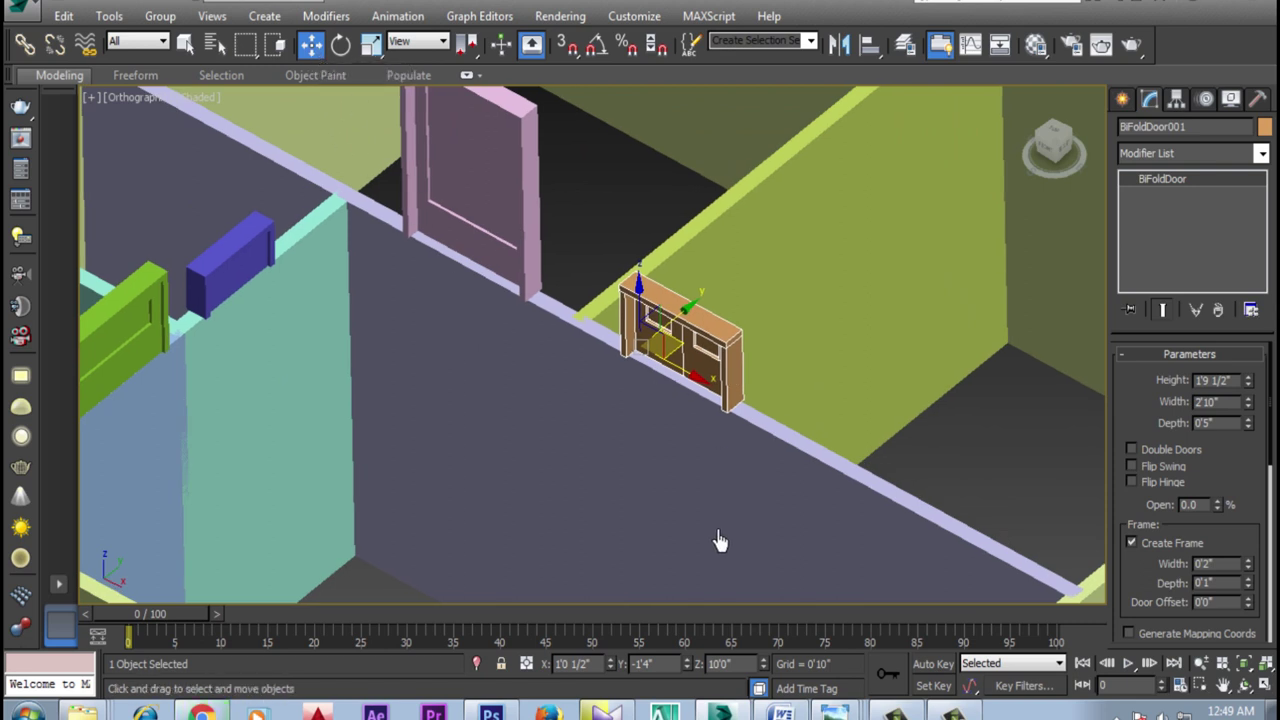
Set the bifold door's Z position to 0'0" and raise its height to 6'6"
{"action": "right_click", "coordinate": [312, 46]}
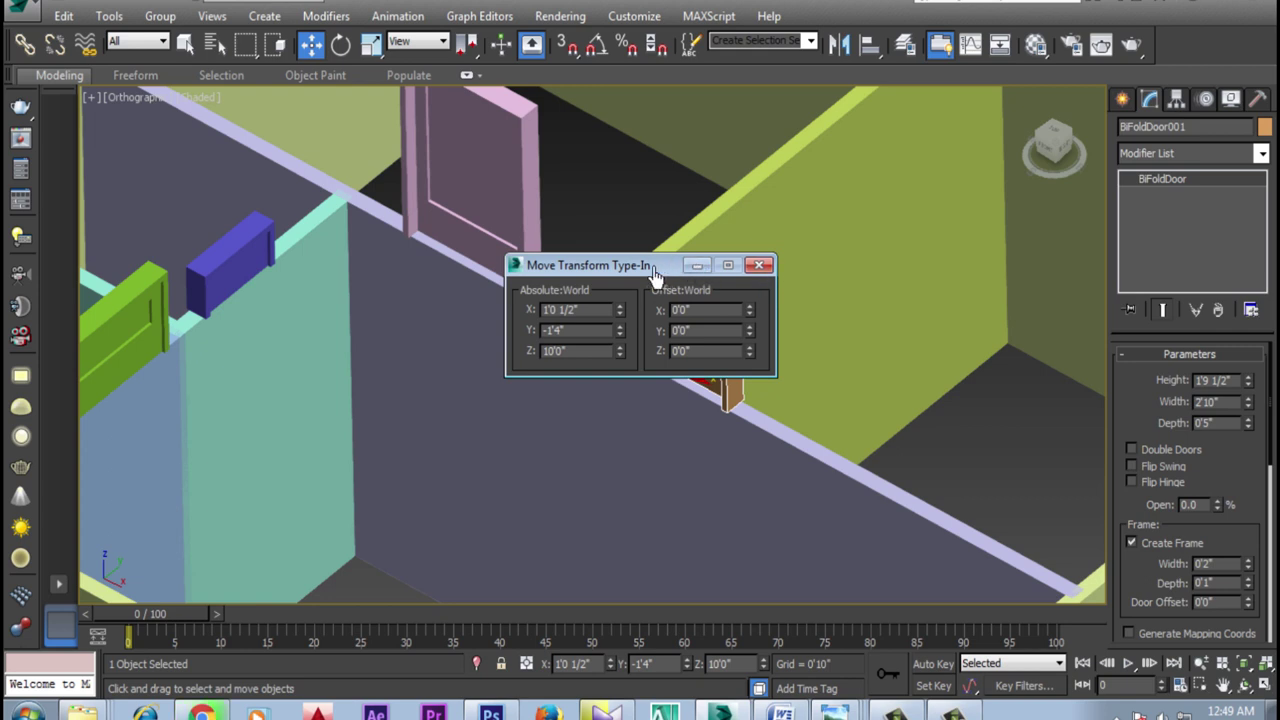
{"action": "left_click", "coordinate": [759, 267]}
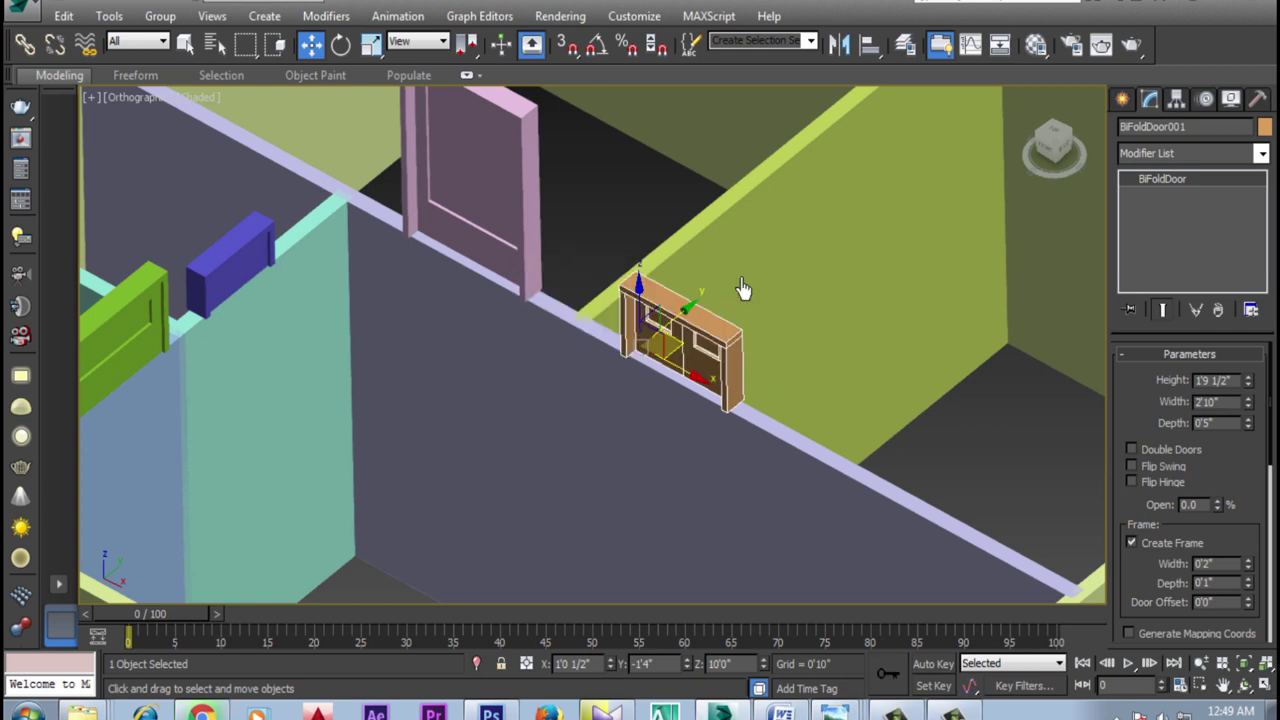
{"action": "left_click", "coordinate": [720, 664]}
{"action": "type", "text": "0"}
{"action": "key", "text": "Return"}
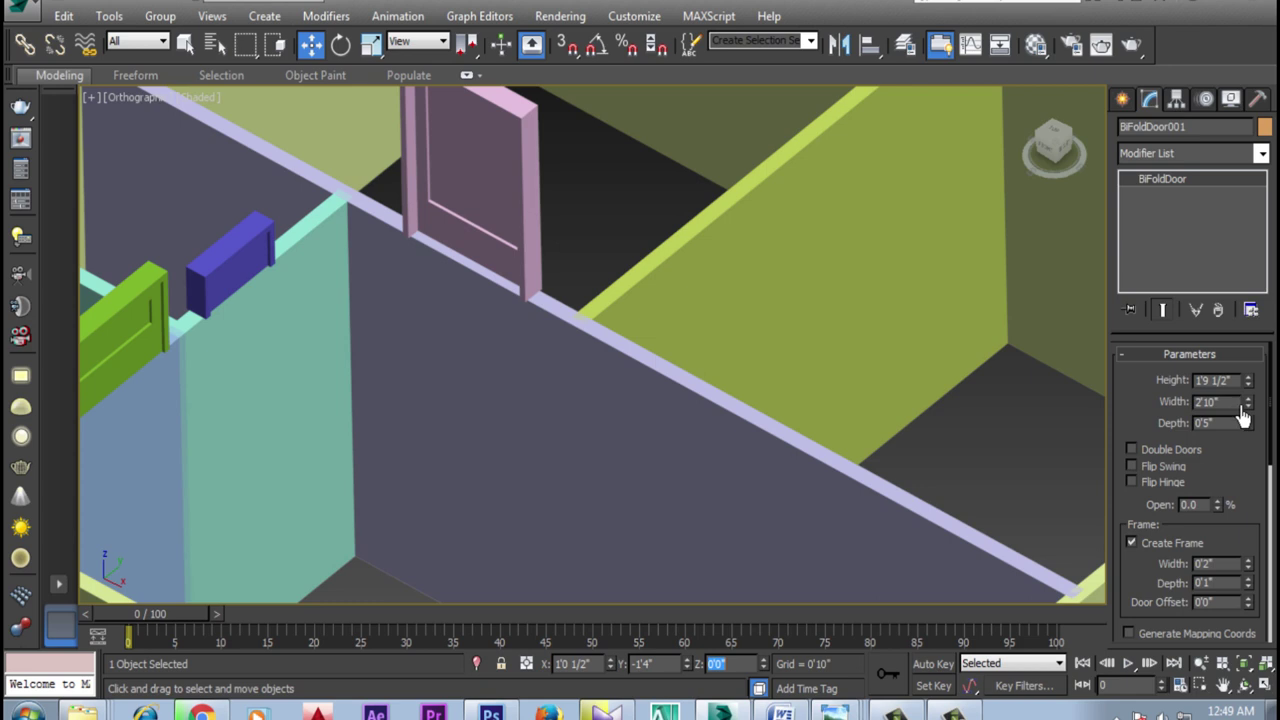
{"action": "left_click_drag", "start_coordinate": [1247, 390], "coordinate": [1240, 138]}
{"action": "type", "text": "7'"}
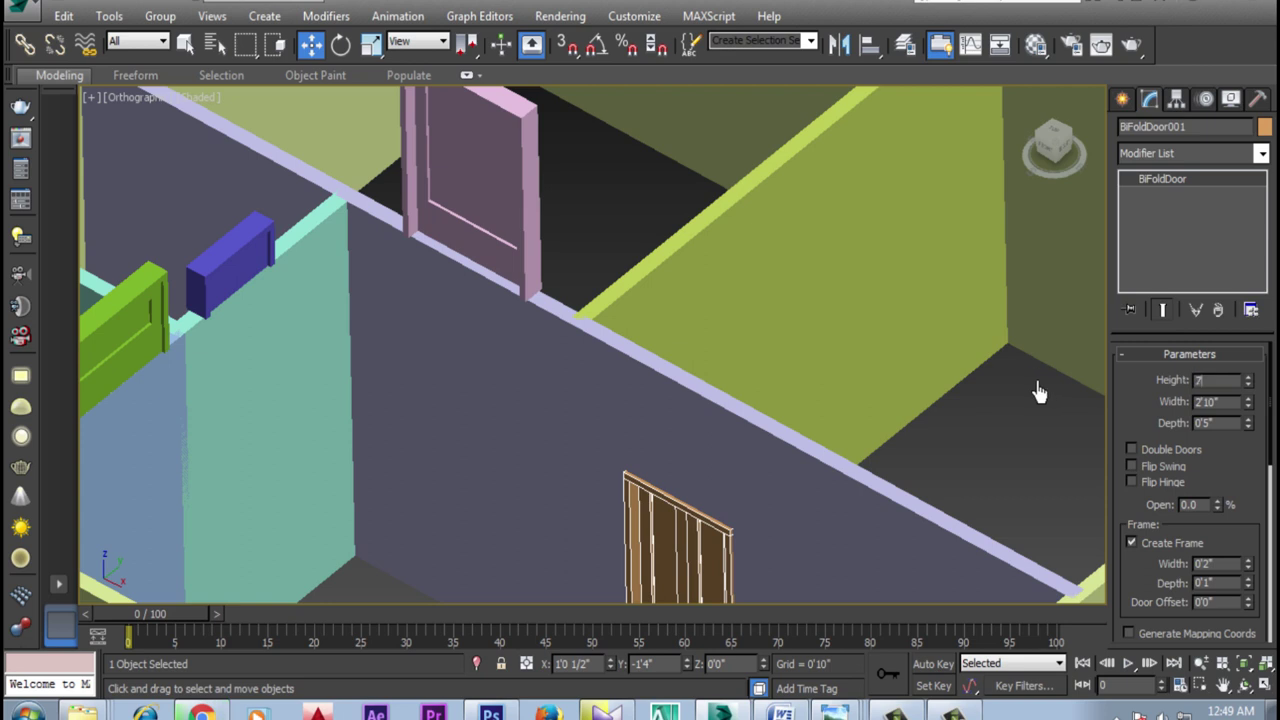
Set the bifold door's height to 7'0" and its width to 3'0"
{"action": "key", "text": "Return"}
{"action": "middle_click_drag", "start_coordinate": [735, 543], "coordinate": [728, 390]}
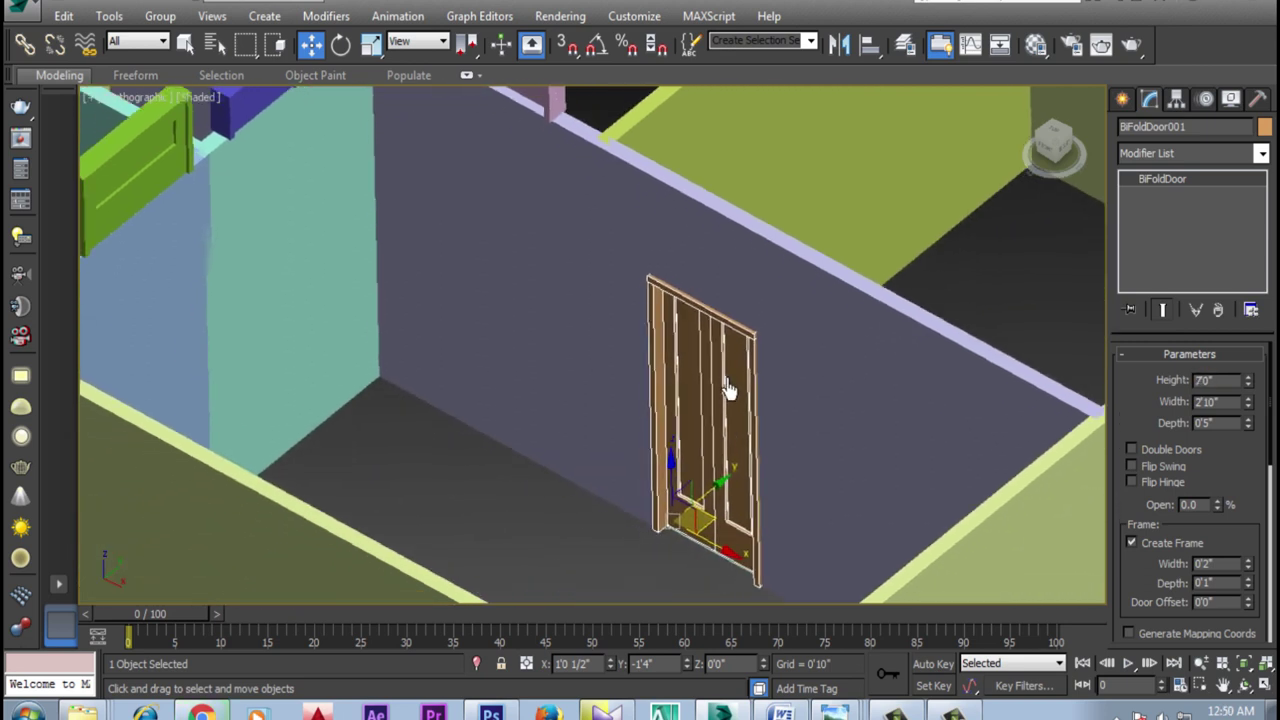
{"action": "left_click_drag", "start_coordinate": [1249, 413], "coordinate": [1249, 408]}
{"action": "left_click", "coordinate": [1230, 404]}
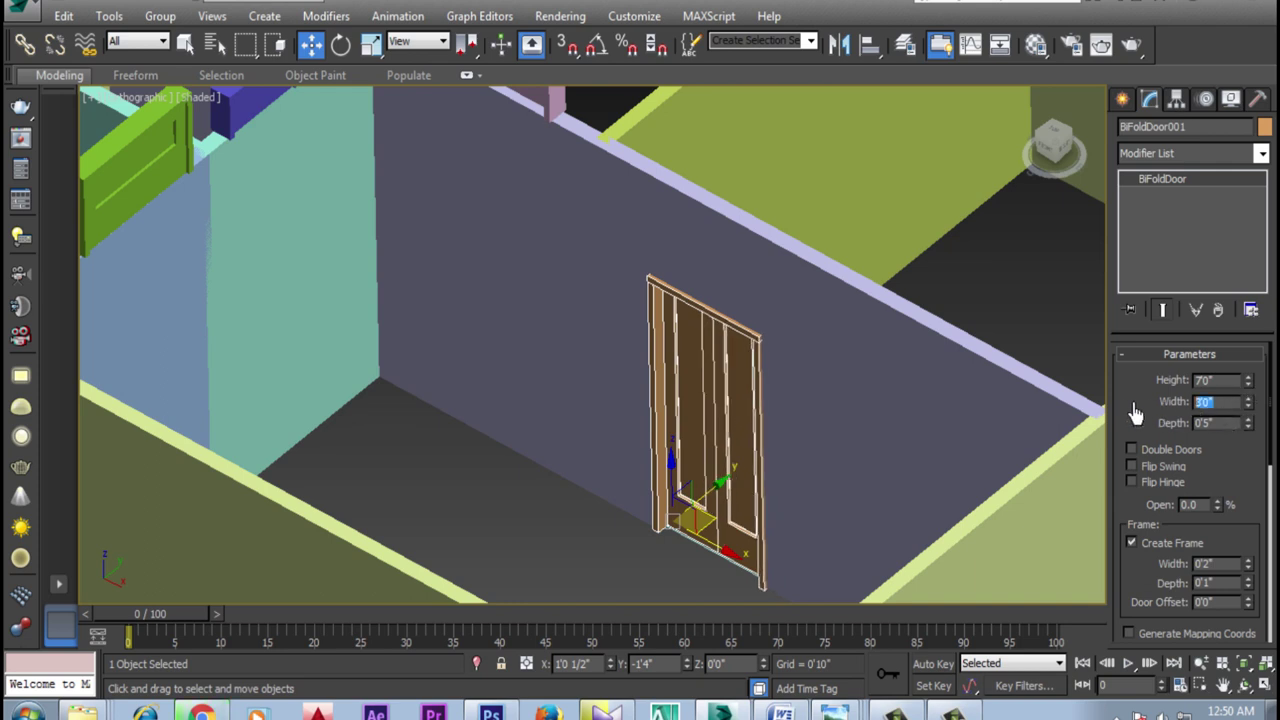
{"action": "key", "text": "Return"}
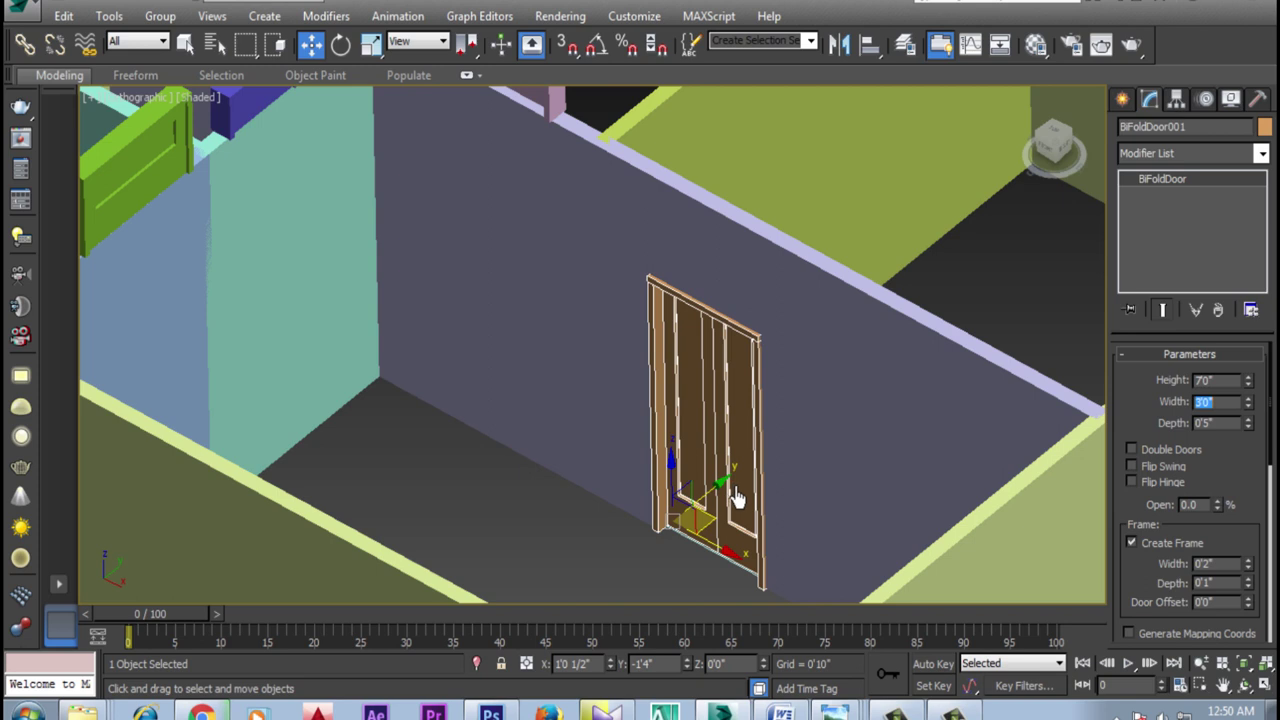
Open the bifold door to 38%, trying Flip Hinge, Flip Swing and Double Doors, then keeping it single
{"action": "mouse_move", "coordinate": [1218, 508]}
{"action": "left_mouse_down"}
{"action": "mouse_move", "coordinate": [1220, 432]}
{"action": "mouse_move", "coordinate": [1243, 480]}
{"action": "left_mouse_up"}
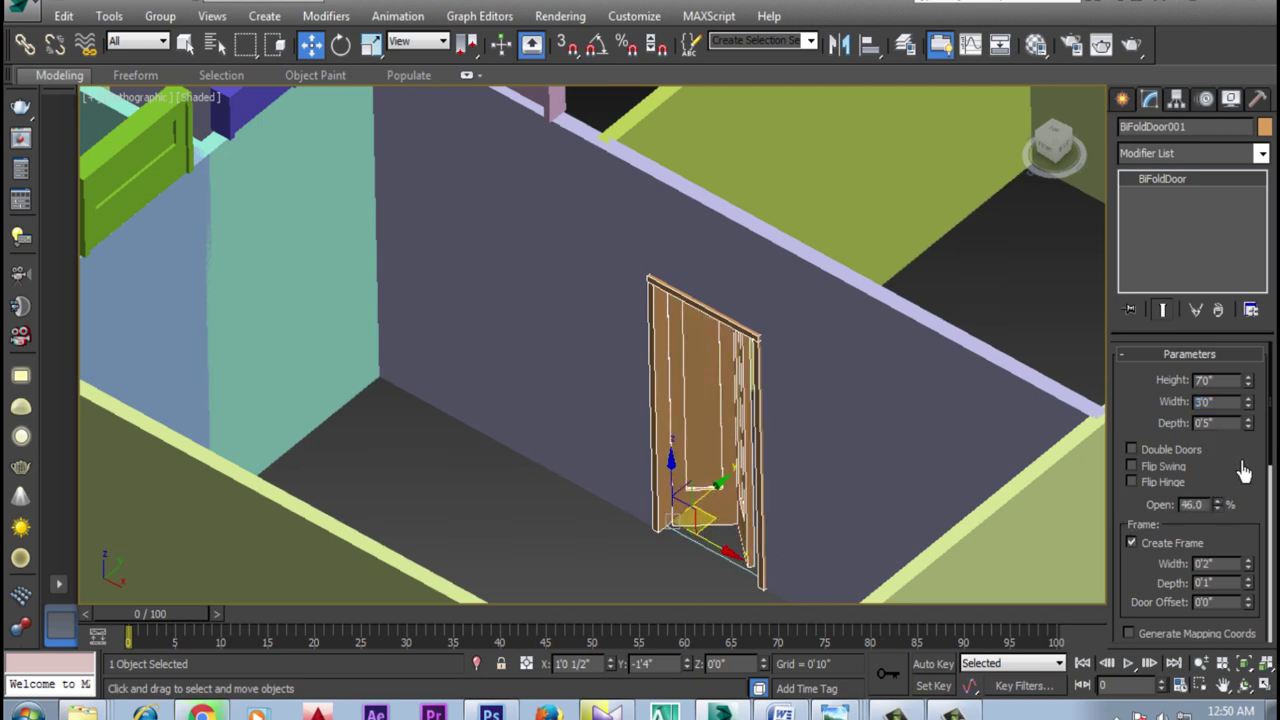
{"action": "left_click", "coordinate": [1132, 483]}
{"action": "left_click", "coordinate": [1132, 483]}
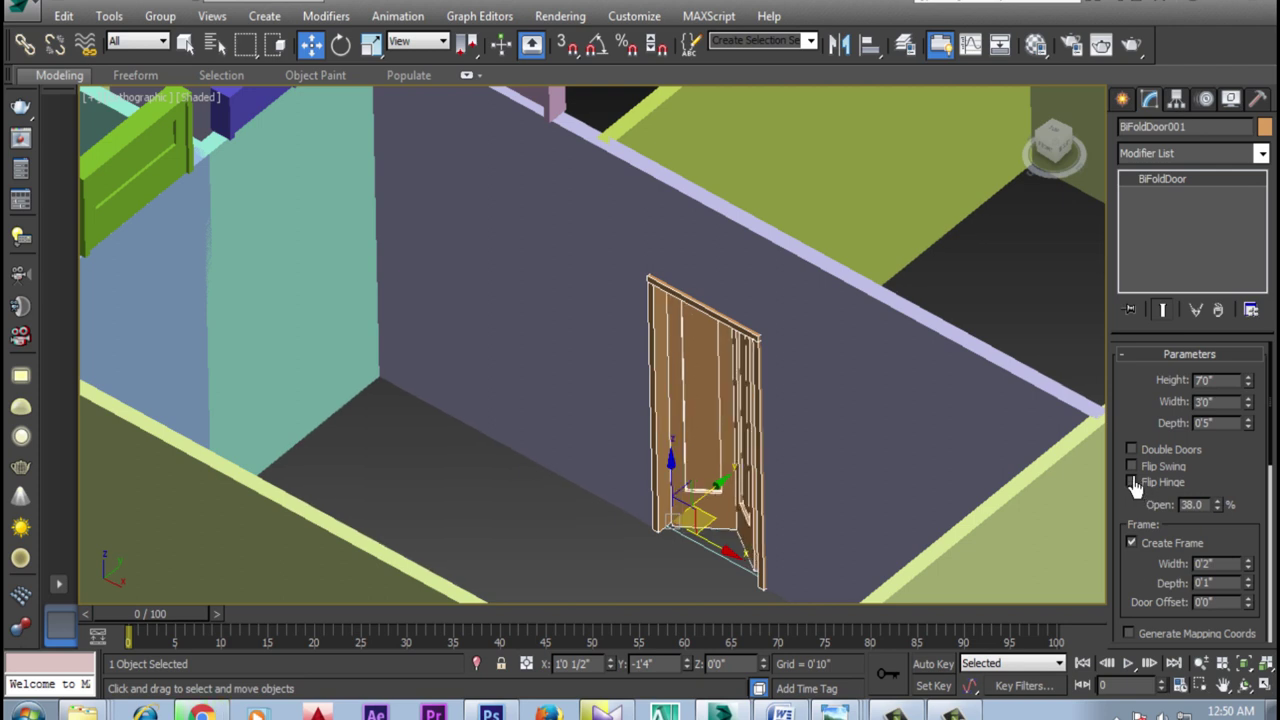
{"action": "left_click", "coordinate": [1132, 482]}
{"action": "left_click", "coordinate": [1132, 467]}
{"action": "left_click", "coordinate": [1132, 451]}
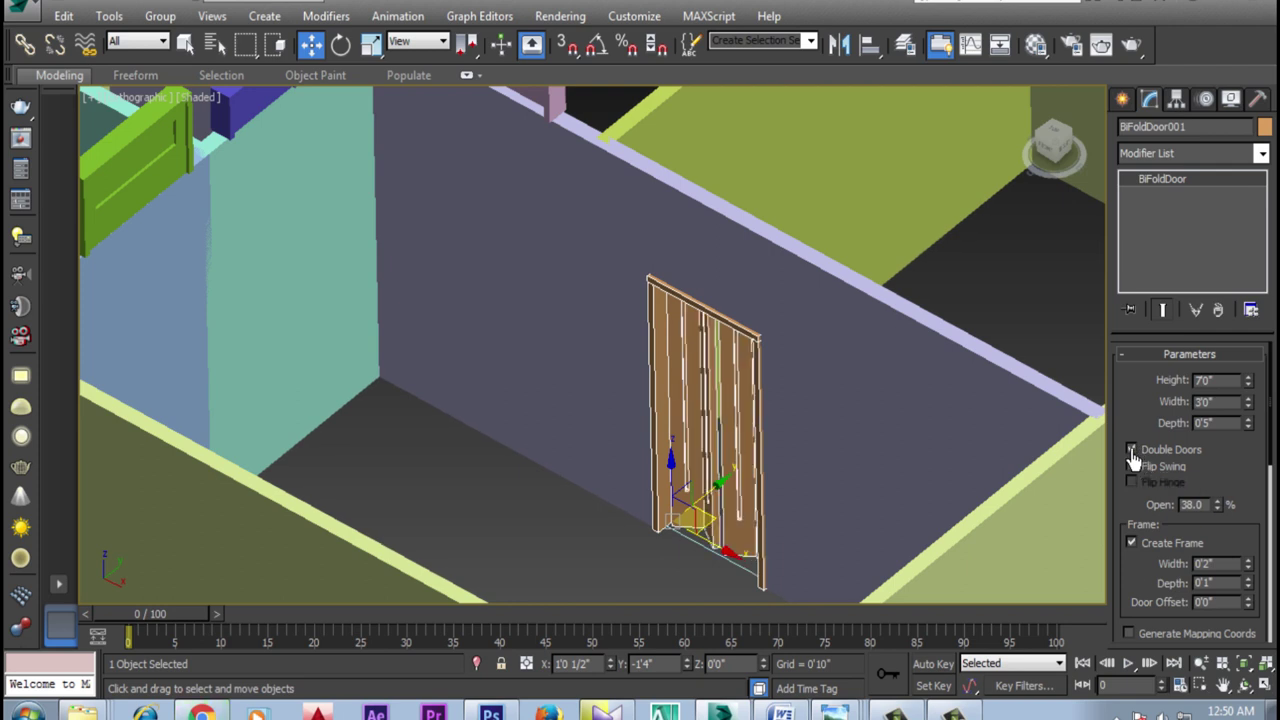
{"action": "left_click", "coordinate": [1132, 451]}
{"action": "left_click_drag", "start_coordinate": [1143, 590], "coordinate": [1128, 153]}
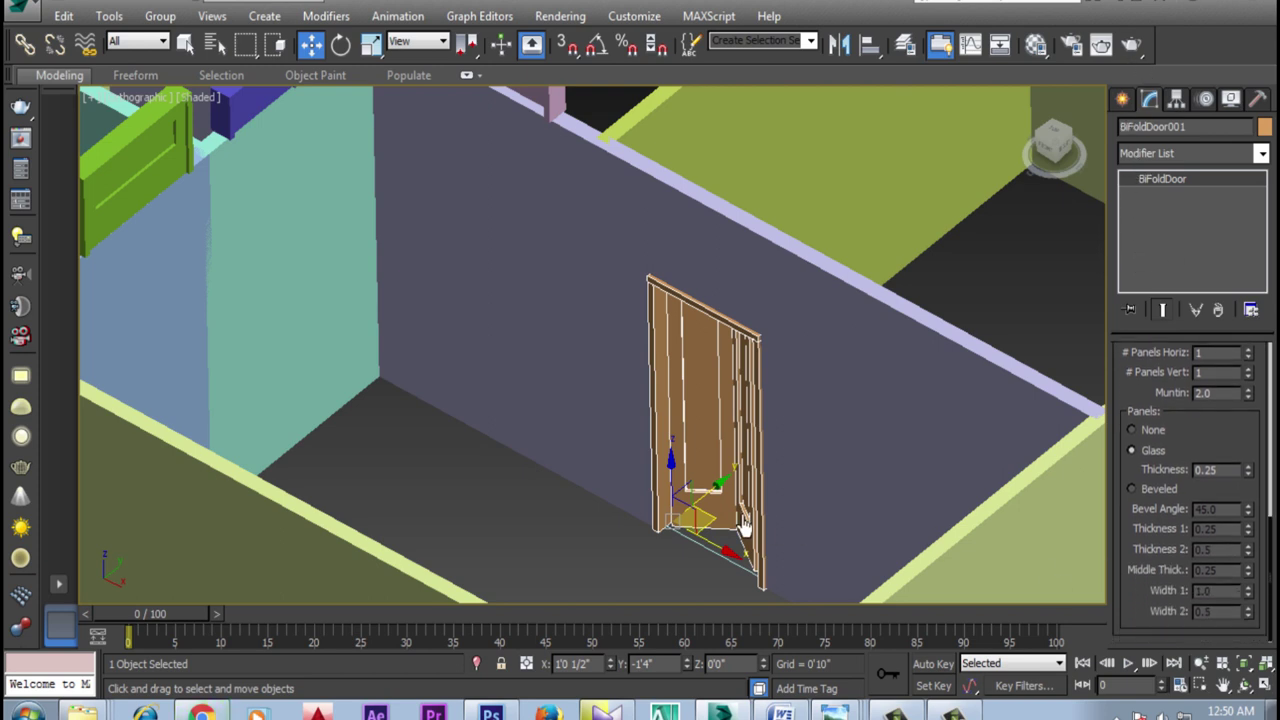
{"action": "middle_click_drag", "start_coordinate": [686, 572], "coordinate": [776, 574]}
Open the bifold door further, to 74%
{"action": "scroll", "coordinate": [794, 477], "scroll_direction": "up", "scroll_amount": 2}
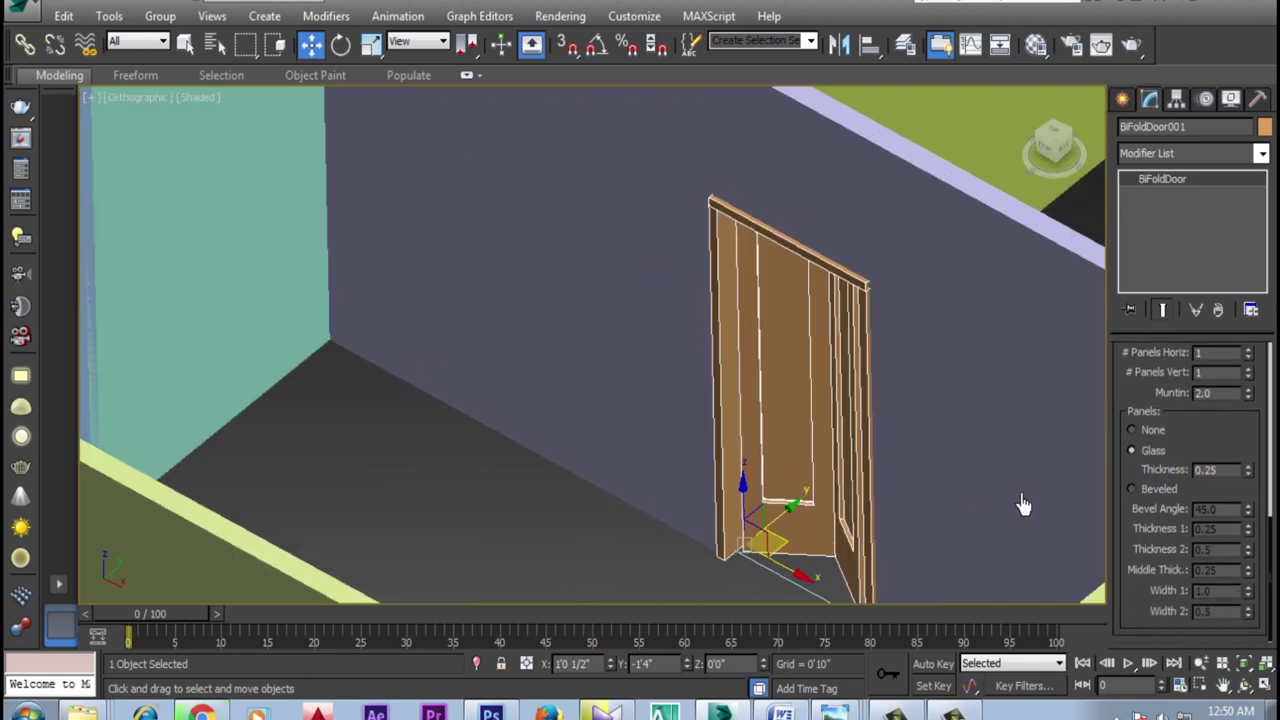
{"action": "scroll", "coordinate": [1206, 432], "scroll_direction": "up", "scroll_amount": 2}
{"action": "scroll", "coordinate": [1206, 432], "scroll_direction": "up", "scroll_amount": 2}
{"action": "scroll", "coordinate": [1206, 432], "scroll_direction": "up", "scroll_amount": 2}
{"action": "scroll", "coordinate": [1206, 432], "scroll_direction": "up", "scroll_amount": 2}
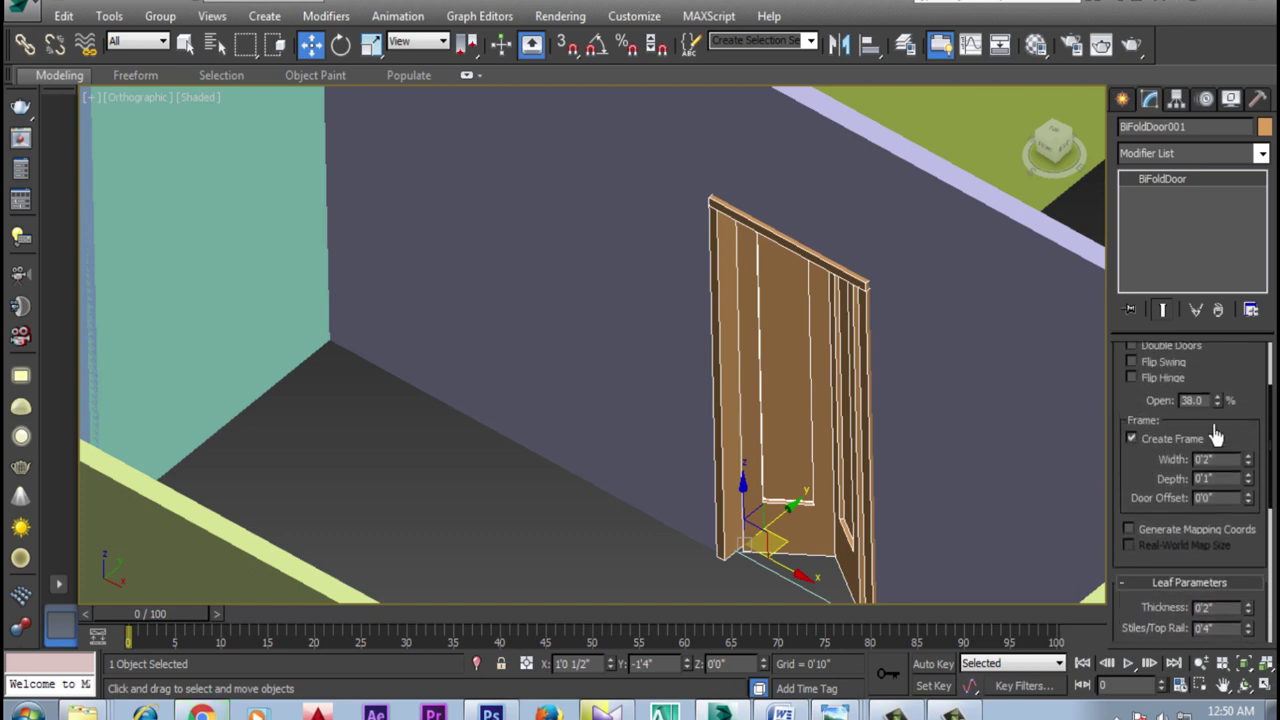
{"action": "left_click_drag", "start_coordinate": [1218, 415], "coordinate": [1248, 372]}
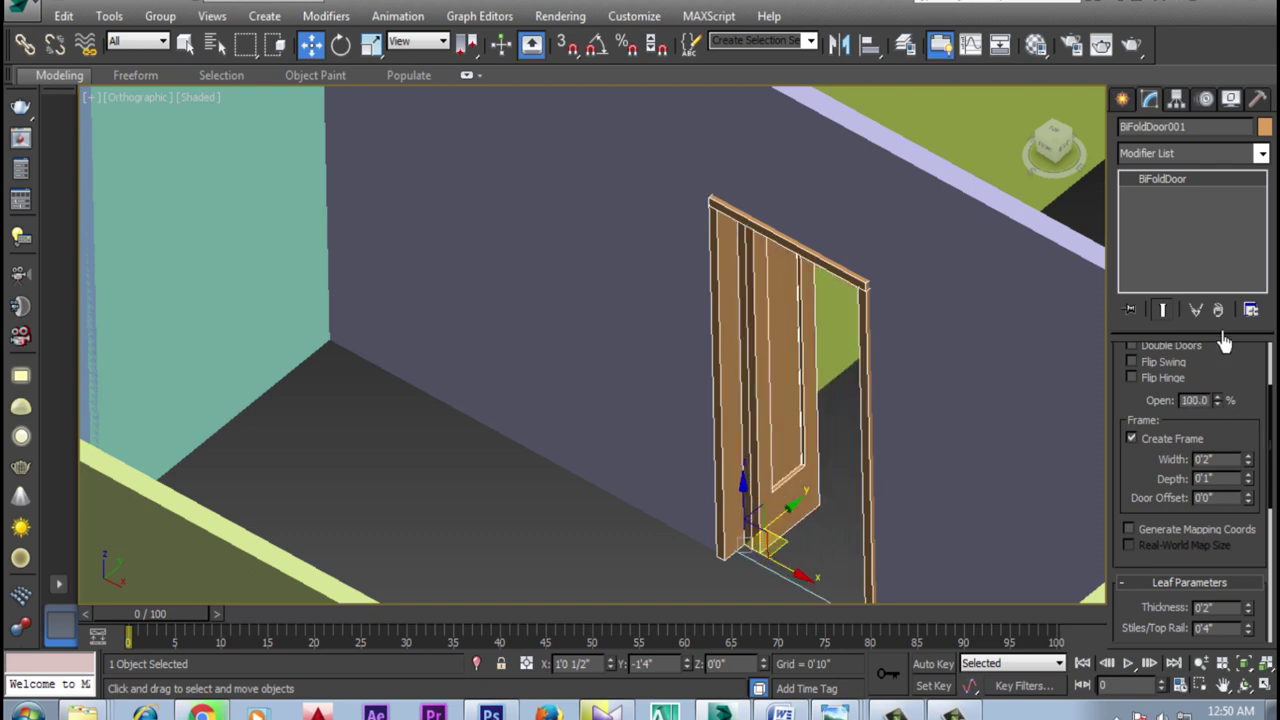
Zoom out and orbit to view the whole room, then select the pink door
{"action": "scroll", "coordinate": [831, 337], "scroll_direction": "down", "scroll_amount": 2}
{"action": "scroll", "coordinate": [868, 390], "scroll_direction": "down", "scroll_amount": 2}
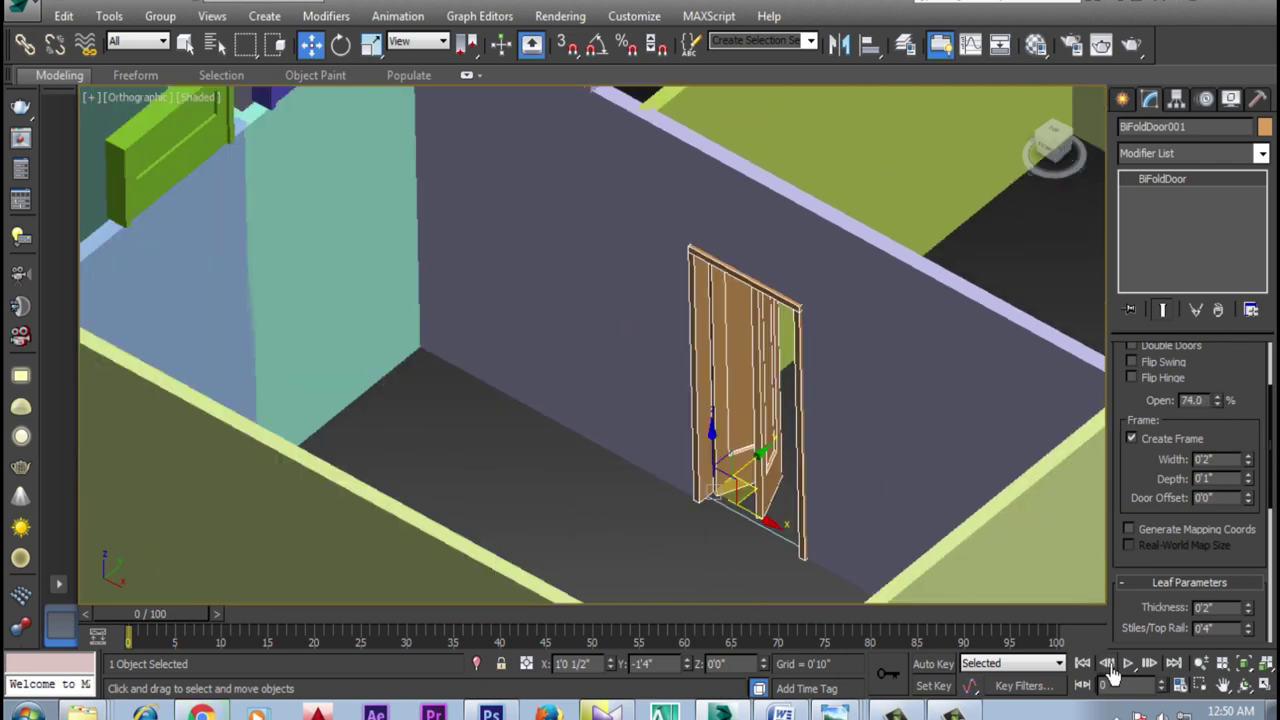
{"action": "left_click", "coordinate": [1247, 684]}
{"action": "mouse_move", "coordinate": [577, 352]}
{"action": "left_mouse_down"}
{"action": "mouse_move", "coordinate": [704, 336]}
{"action": "mouse_move", "coordinate": [674, 371]}
{"action": "mouse_move", "coordinate": [611, 371]}
{"action": "mouse_move", "coordinate": [620, 414]}
{"action": "left_mouse_up"}
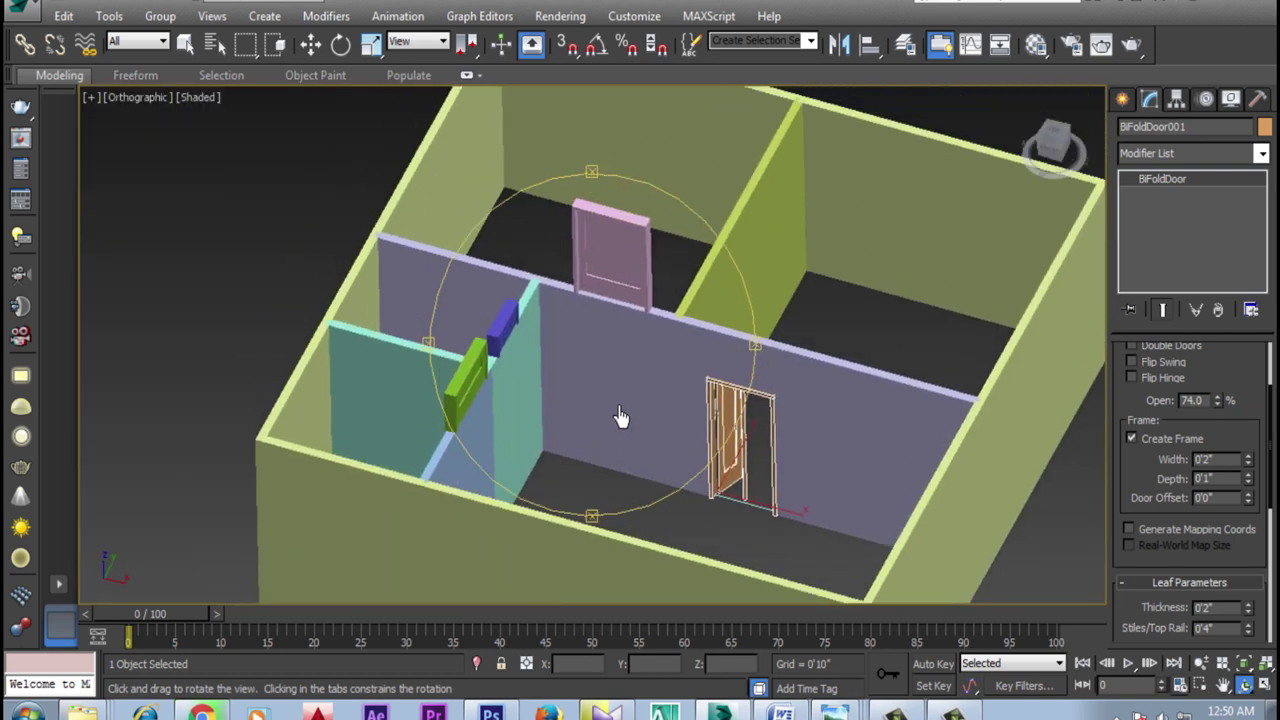
{"action": "key", "text": "w"}
{"action": "scroll", "coordinate": [608, 209], "scroll_direction": "up", "scroll_amount": 2}
{"action": "left_click", "coordinate": [613, 255]}
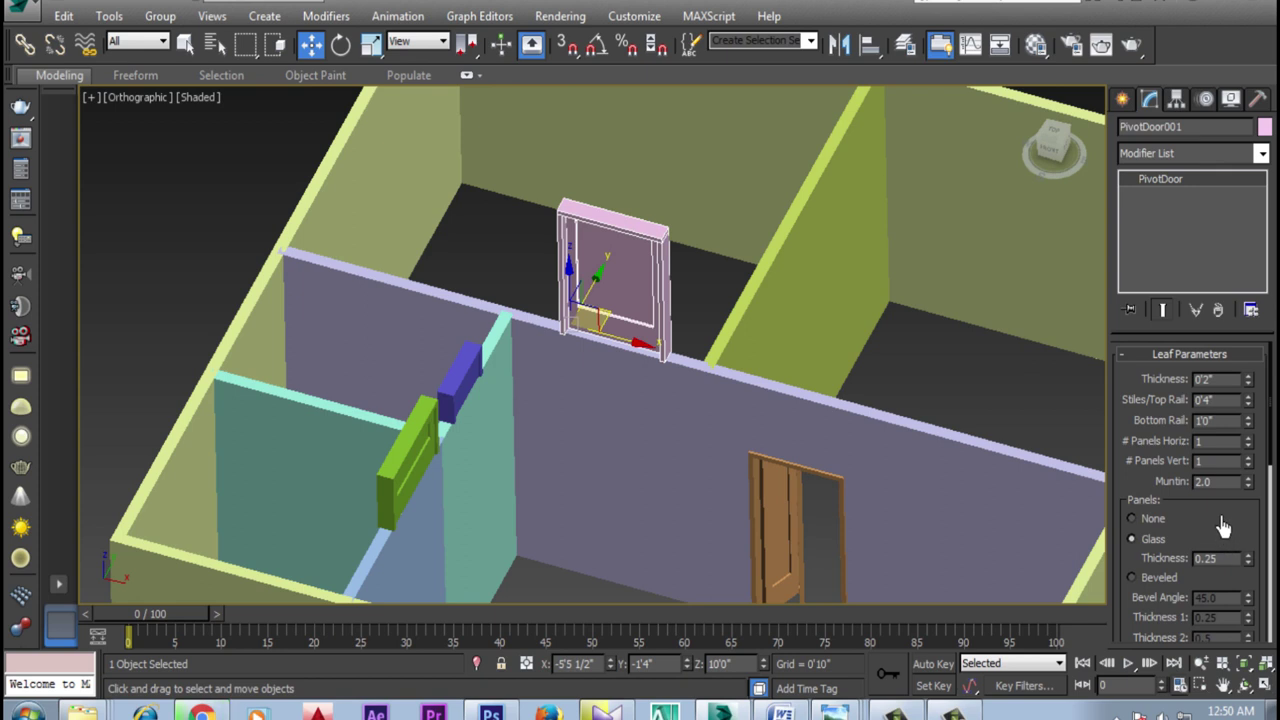
Give the pink pivot door a 7'0" height and a 3'0" width
{"action": "mouse_move", "coordinate": [1230, 584]}
{"action": "left_mouse_down"}
{"action": "mouse_move", "coordinate": [1210, 548]}
{"action": "mouse_move", "coordinate": [1186, 287]}
{"action": "left_mouse_up"}
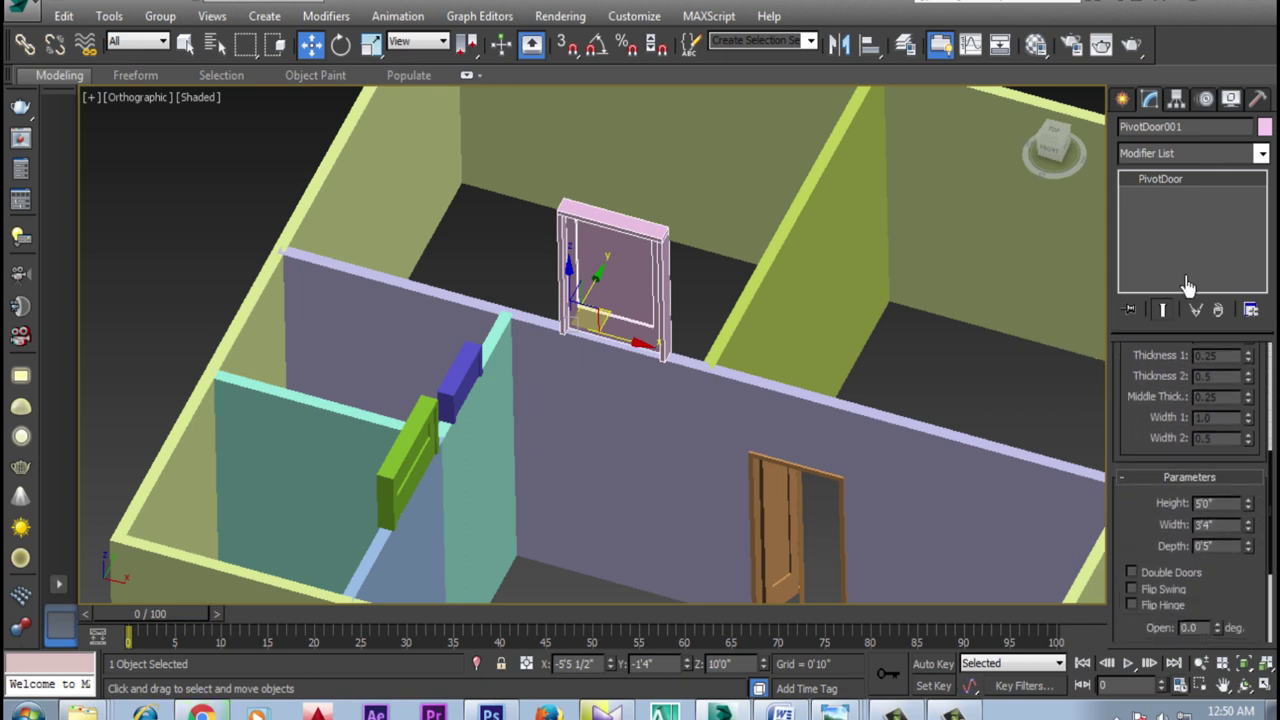
{"action": "left_click_drag", "start_coordinate": [1229, 512], "coordinate": [1127, 535]}
{"action": "type", "text": "7"}
{"action": "key", "text": "Return"}
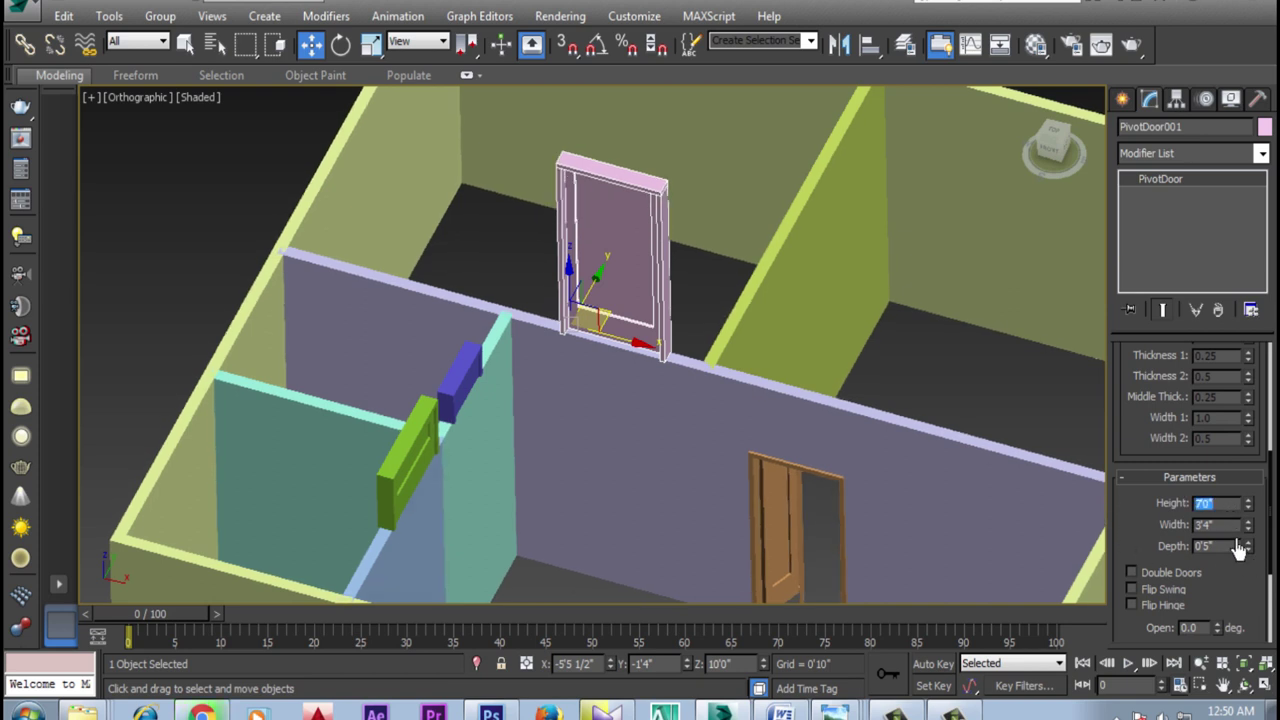
{"action": "left_click_drag", "start_coordinate": [1219, 528], "coordinate": [1122, 534]}
{"action": "key", "text": "Return"}
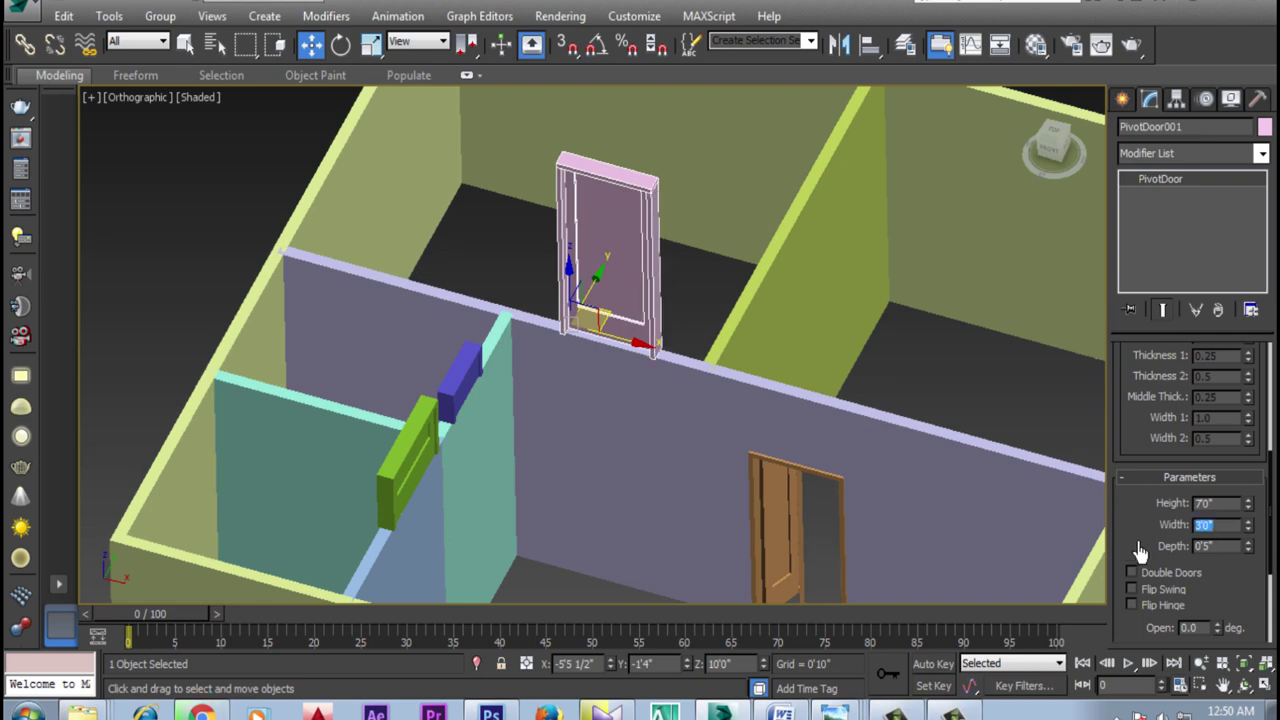
Swing the pink door open to 29.5 degrees, then ease it back to 27 degrees
{"action": "left_click_drag", "start_coordinate": [1148, 540], "coordinate": [1155, 448]}
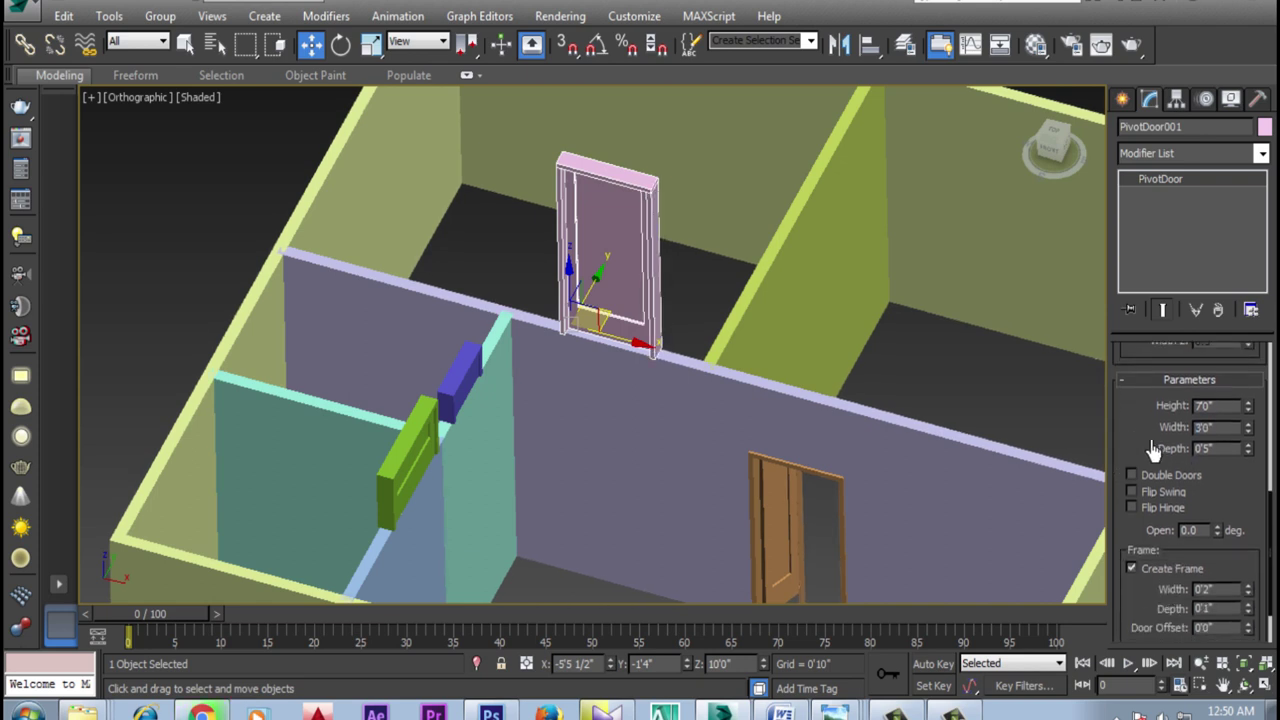
{"action": "mouse_move", "coordinate": [1213, 531]}
{"action": "left_mouse_down"}
{"action": "mouse_move", "coordinate": [1208, 450]}
{"action": "mouse_move", "coordinate": [1226, 525]}
{"action": "left_mouse_up"}
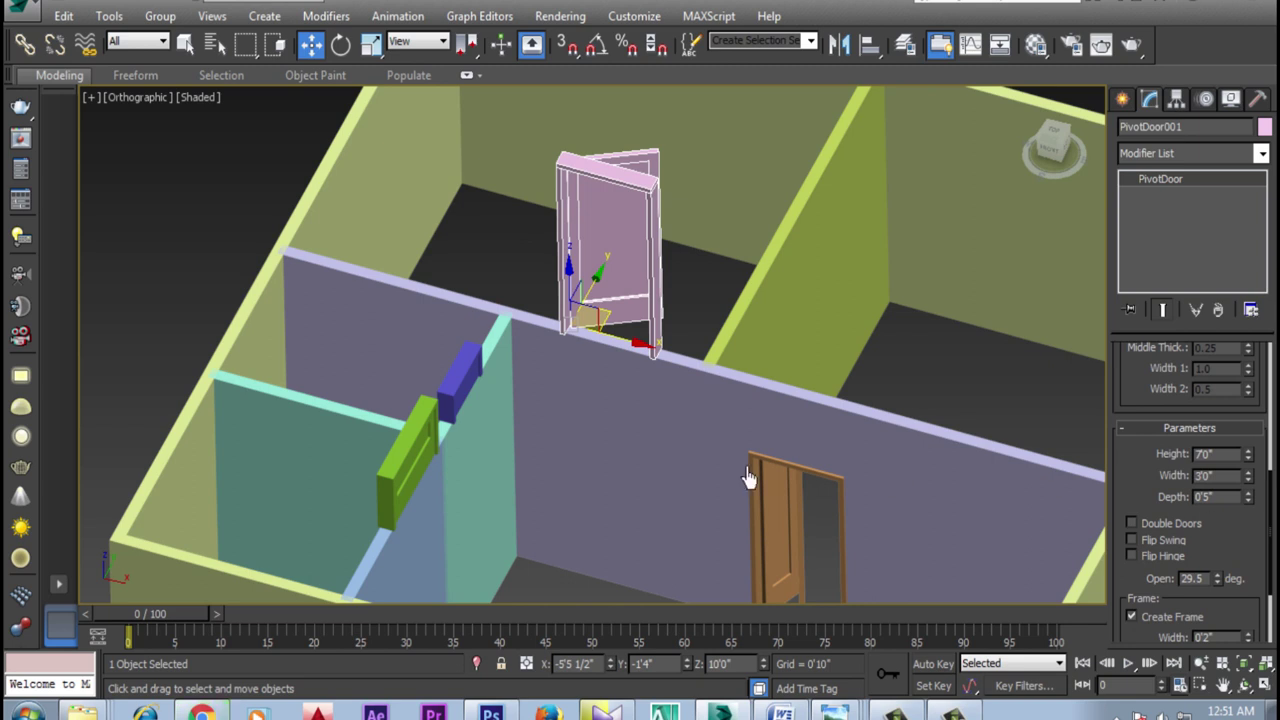
{"action": "left_click", "coordinate": [791, 512]}
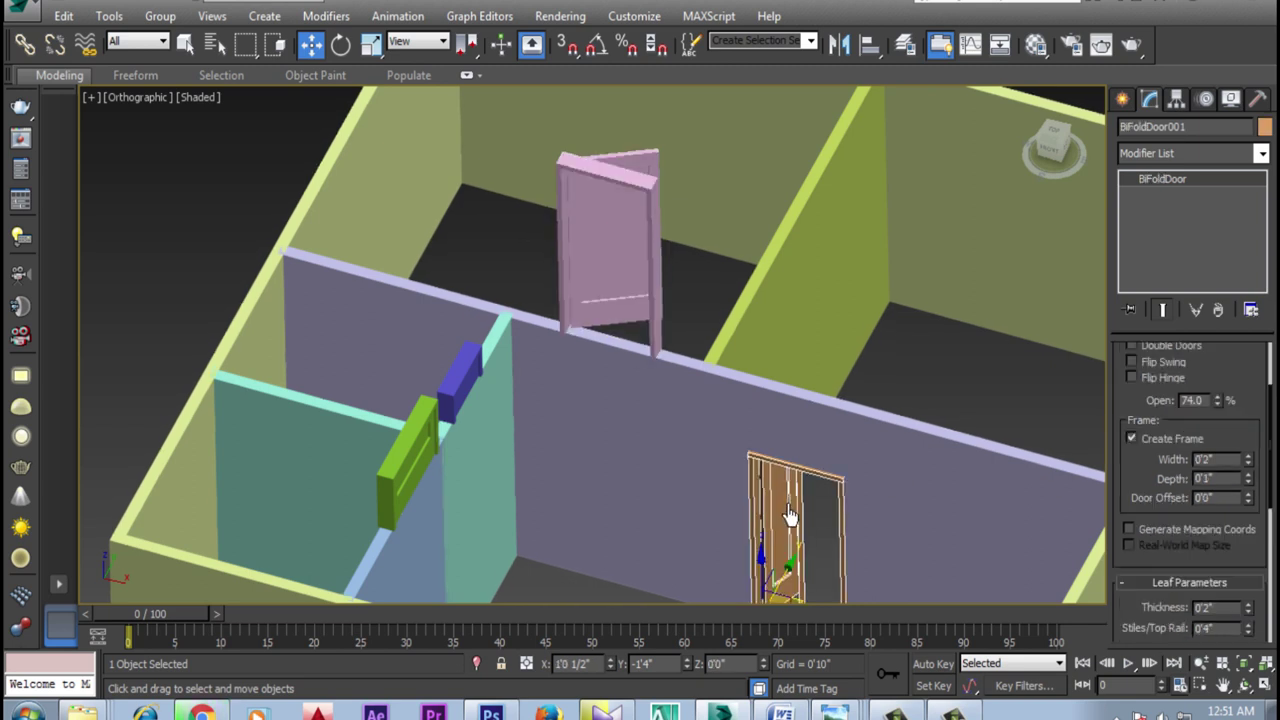
{"action": "left_click", "coordinate": [607, 218]}
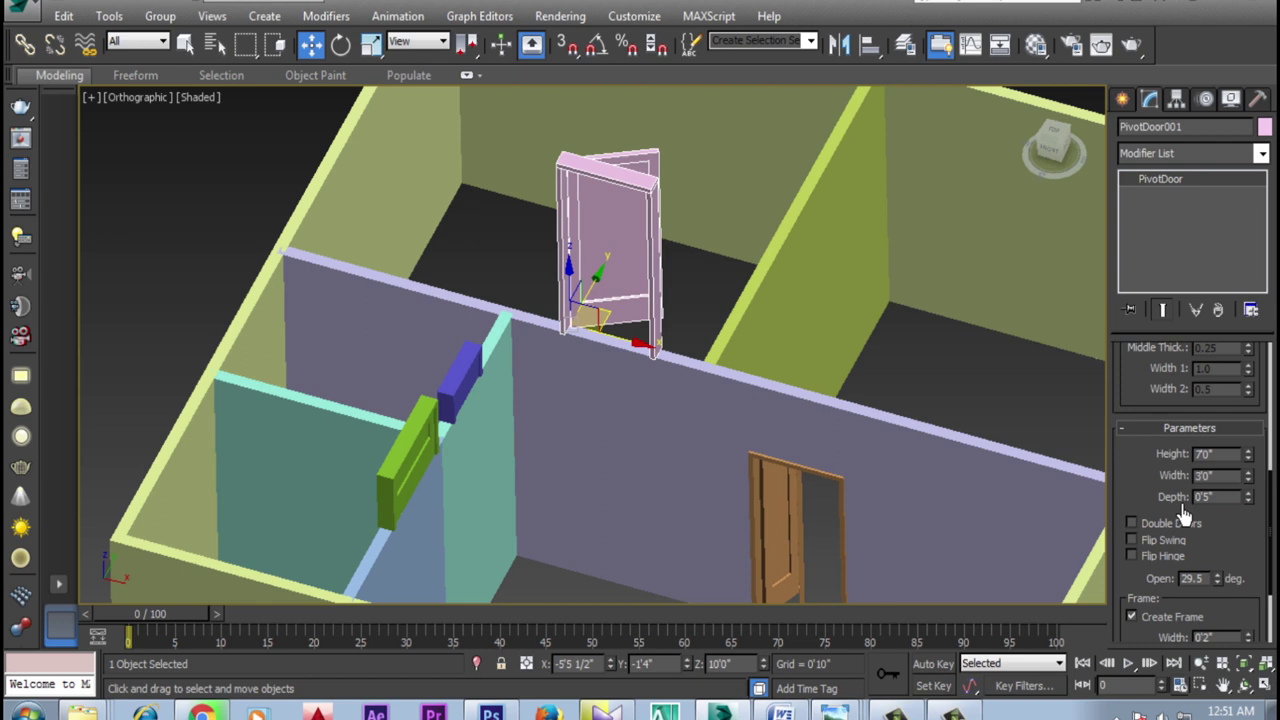
{"action": "left_click_drag", "start_coordinate": [1236, 549], "coordinate": [1230, 438]}
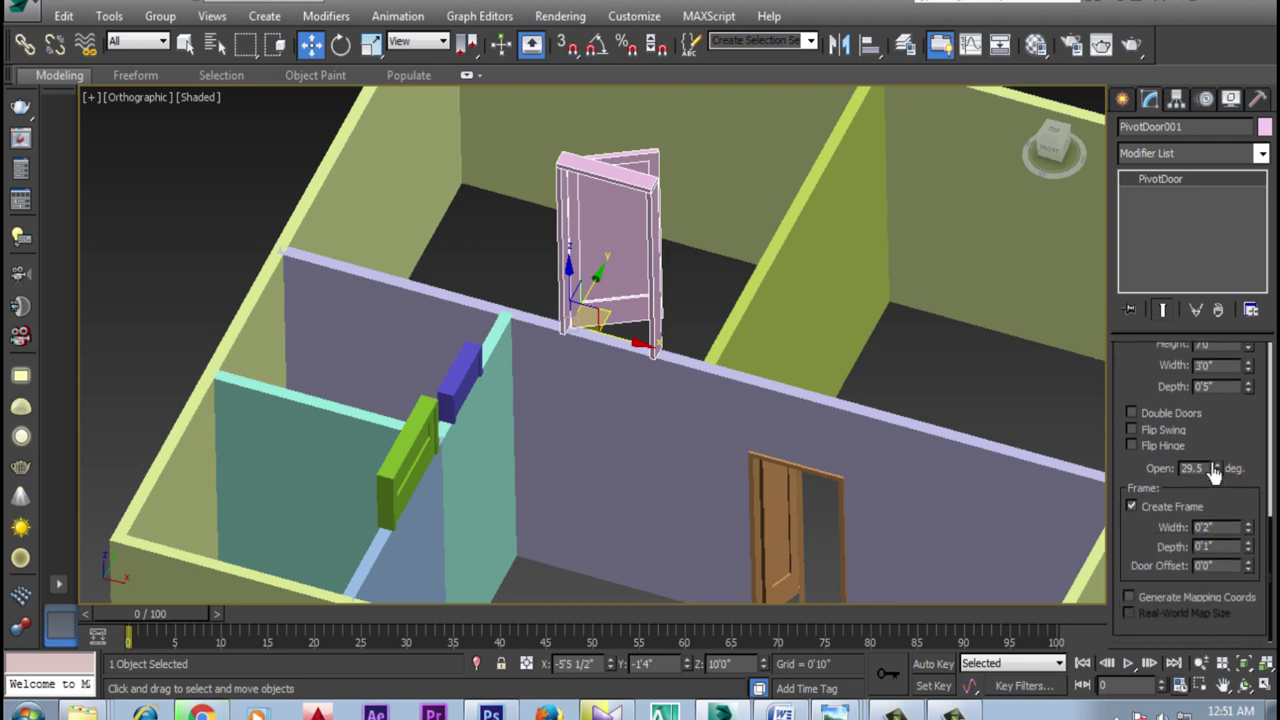
{"action": "left_click_drag", "start_coordinate": [1217, 470], "coordinate": [1228, 480]}
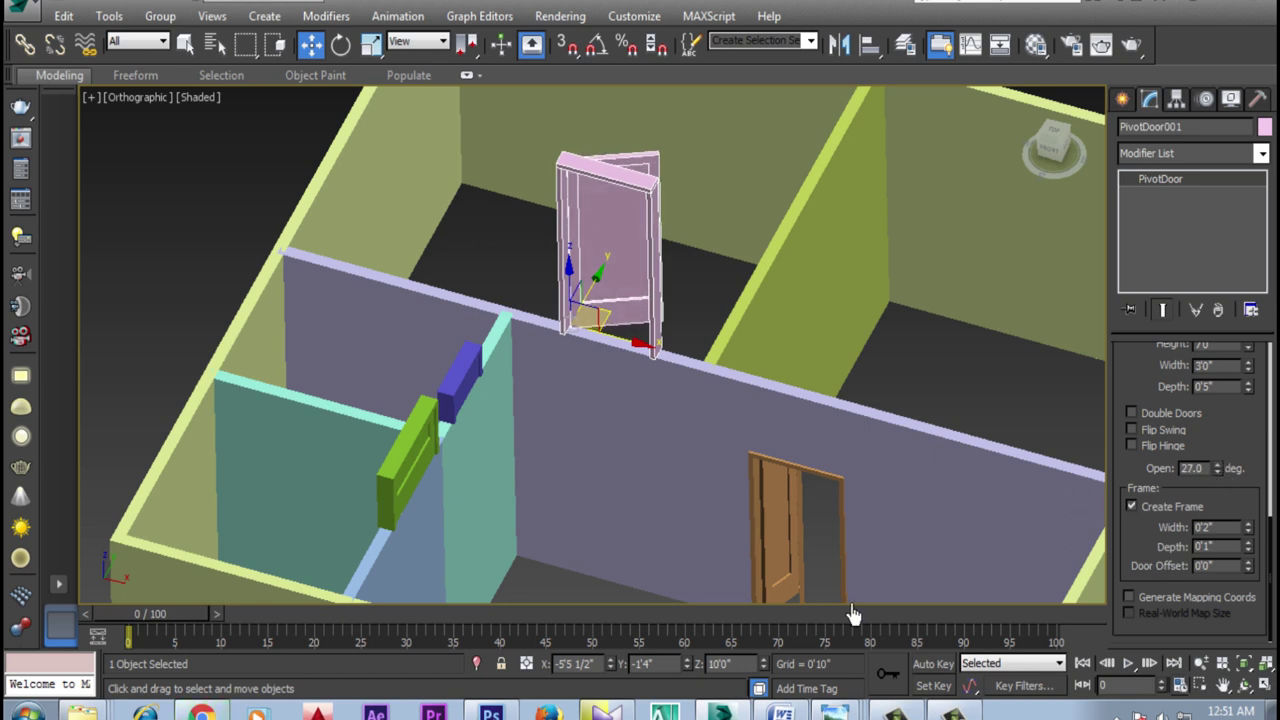
Set the pink door's Z to 0 and swing it open to 42.5 degrees
{"action": "double_click", "coordinate": [727, 667]}
{"action": "type", "text": "0"}
{"action": "key", "text": "Return"}
{"action": "scroll", "coordinate": [640, 477], "scroll_direction": "up", "scroll_amount": 2}
{"action": "scroll", "coordinate": [640, 477], "scroll_direction": "up", "scroll_amount": 2}
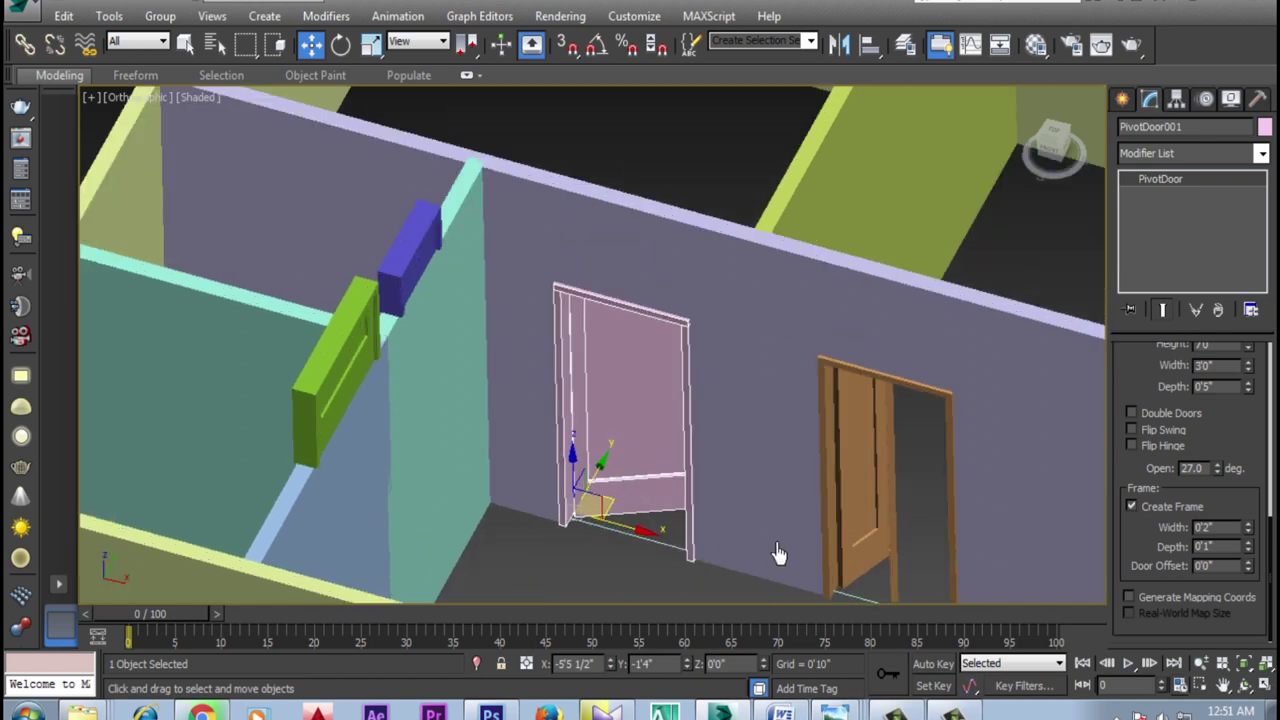
{"action": "left_click_drag", "start_coordinate": [1220, 478], "coordinate": [1223, 443]}
Pan and orbit toward the partition wall, then select the blue door box
{"action": "middle_click_drag", "start_coordinate": [563, 503], "coordinate": [676, 460]}
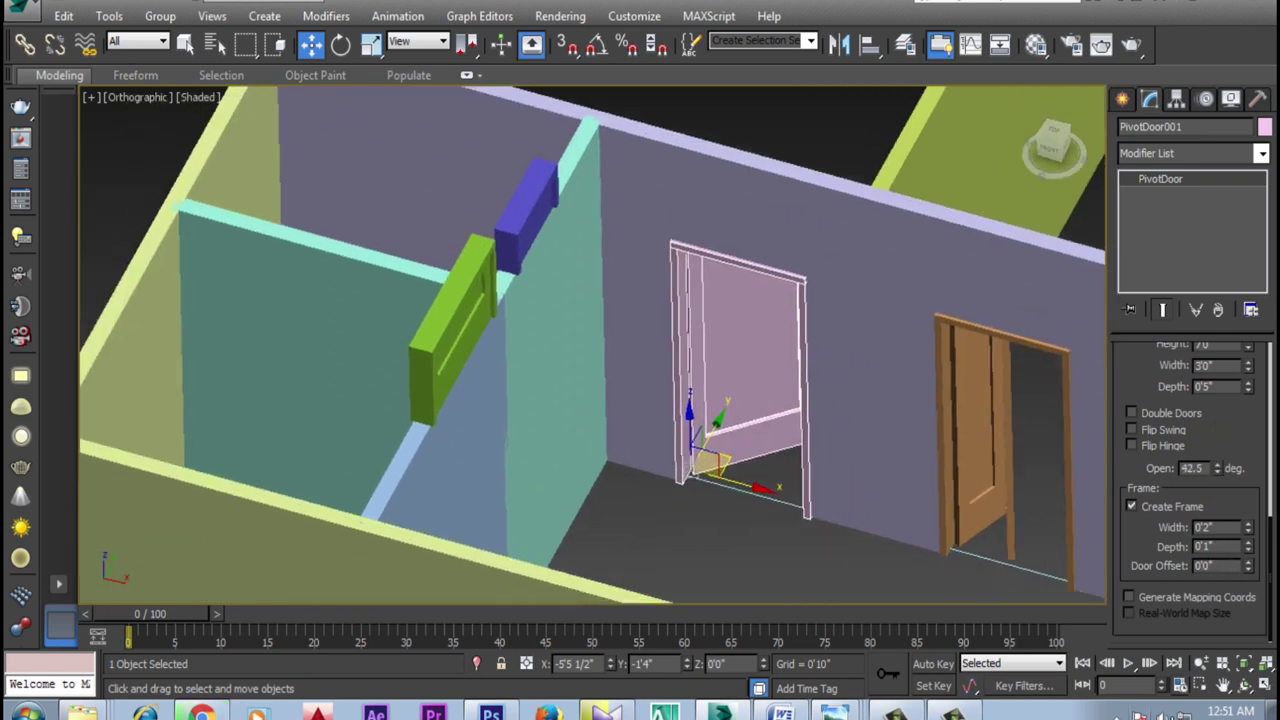
{"action": "left_click", "coordinate": [1244, 686]}
{"action": "mouse_move", "coordinate": [637, 437]}
{"action": "left_mouse_down"}
{"action": "mouse_move", "coordinate": [521, 412]}
{"action": "mouse_move", "coordinate": [591, 466]}
{"action": "mouse_move", "coordinate": [608, 537]}
{"action": "left_mouse_up"}
{"action": "key", "text": "w"}
{"action": "left_click", "coordinate": [520, 232]}
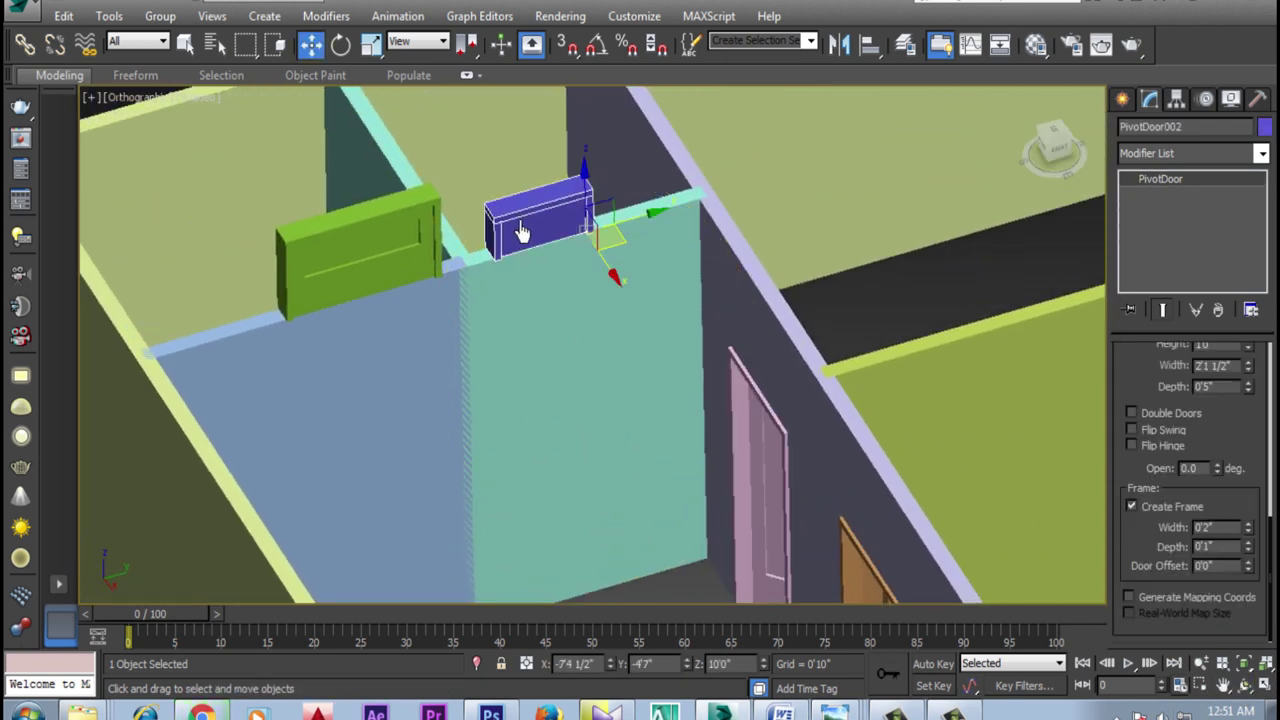
{"action": "left_click_drag", "start_coordinate": [1239, 445], "coordinate": [1268, 650]}
{"action": "scroll", "coordinate": [1207, 480], "scroll_direction": "up", "scroll_amount": 1}
{"action": "scroll", "coordinate": [1207, 480], "scroll_direction": "up", "scroll_amount": 1}
{"action": "scroll", "coordinate": [1207, 480], "scroll_direction": "up", "scroll_amount": 1}
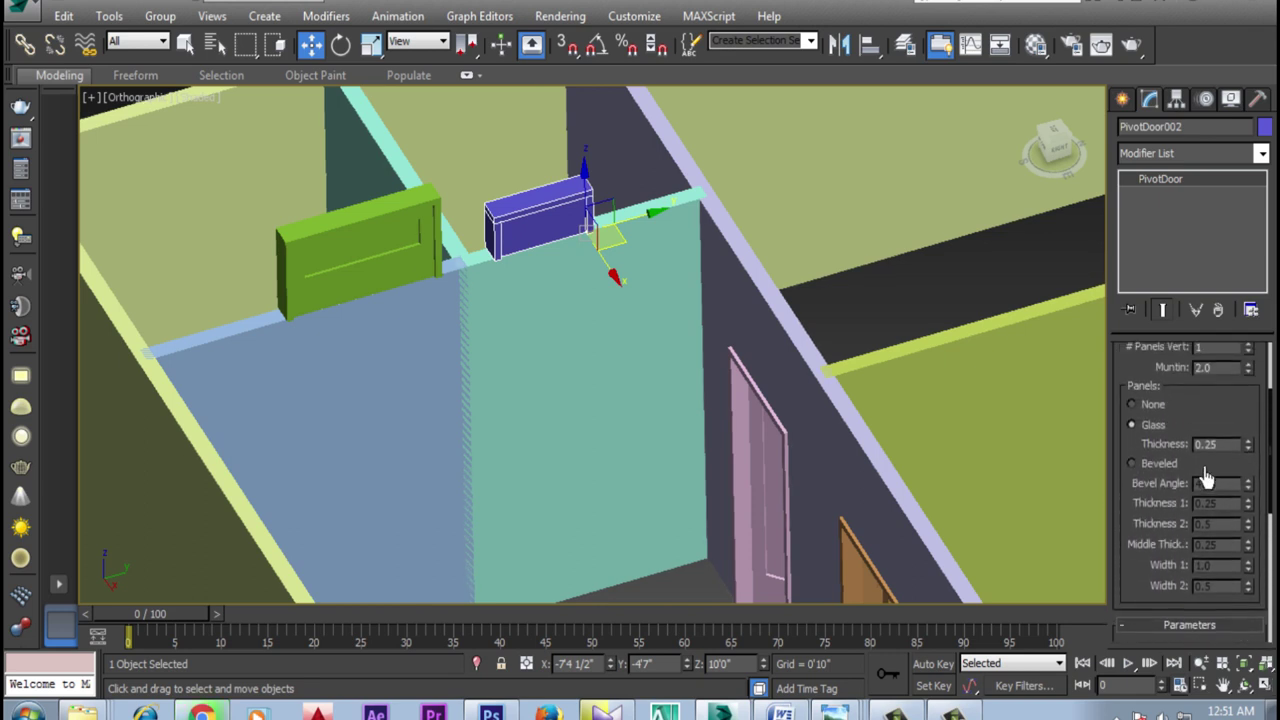
{"action": "left_click_drag", "start_coordinate": [1207, 440], "coordinate": [1245, 620]}
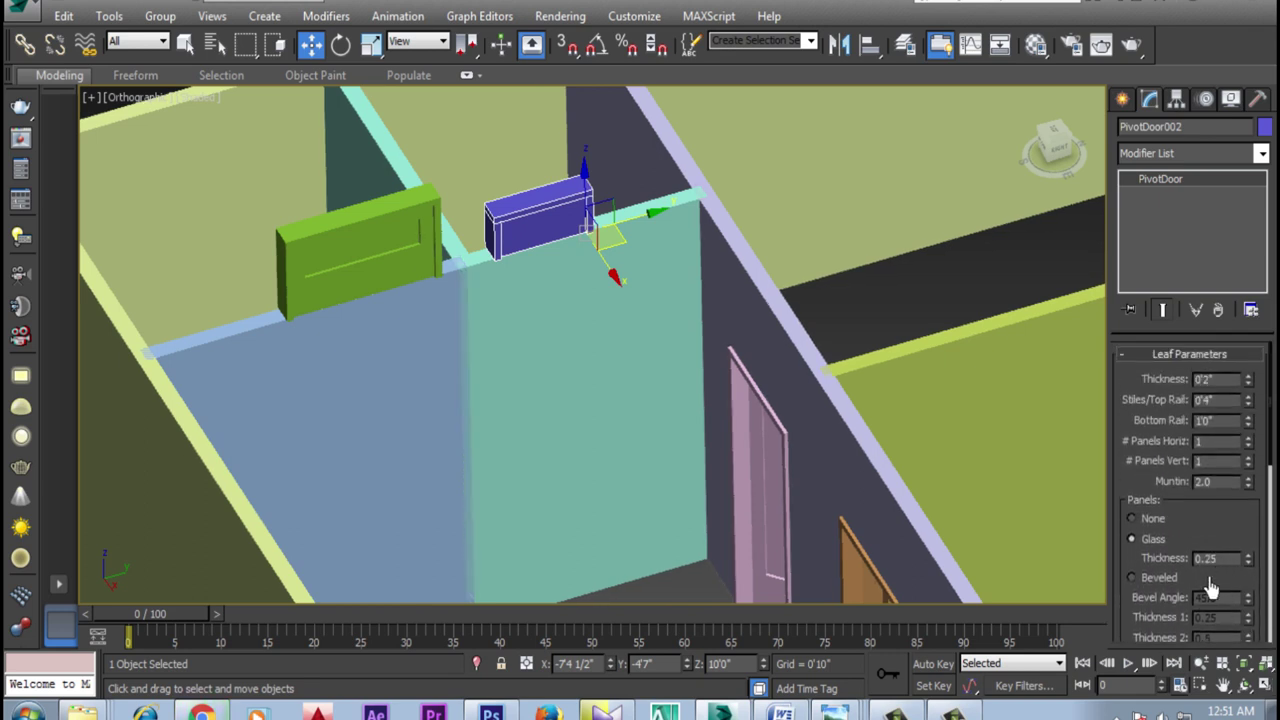
{"action": "left_click_drag", "start_coordinate": [1222, 548], "coordinate": [1190, 357]}
{"action": "scroll", "coordinate": [1190, 357], "scroll_direction": "down", "scroll_amount": 5}
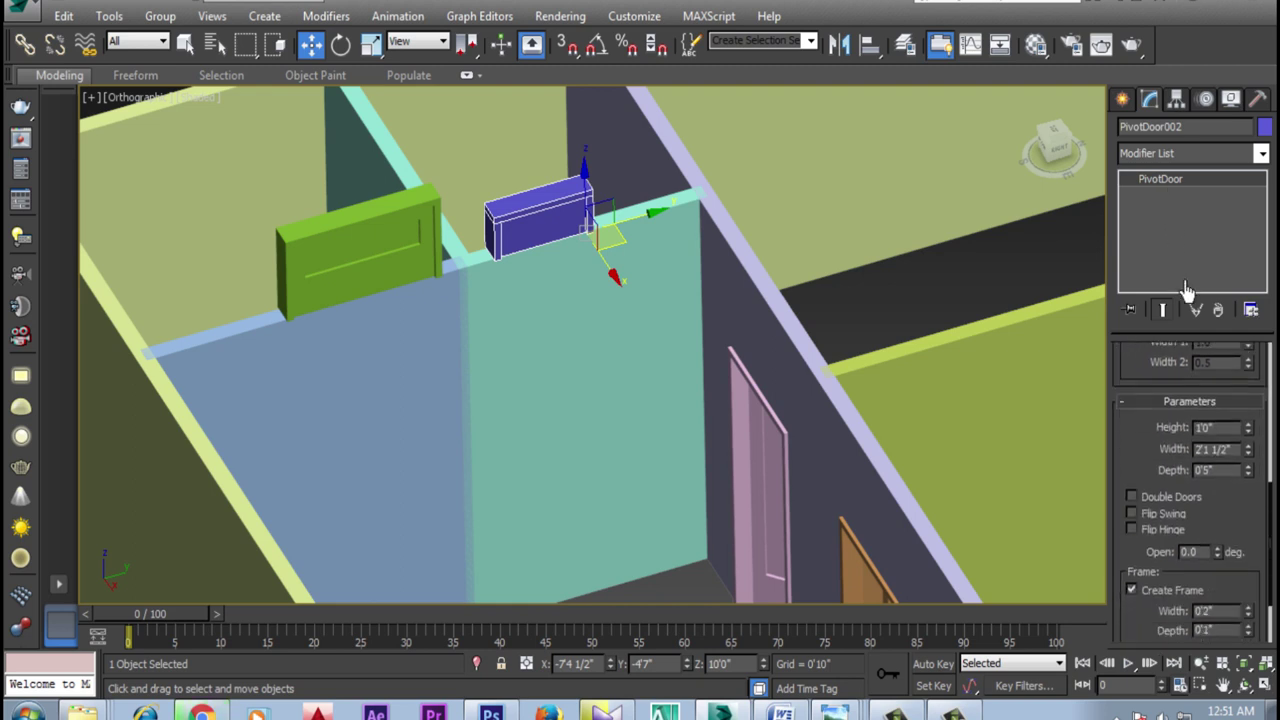
{"action": "scroll", "coordinate": [1230, 530], "scroll_direction": "down", "scroll_amount": 2}
{"action": "left_click", "coordinate": [1225, 528]}
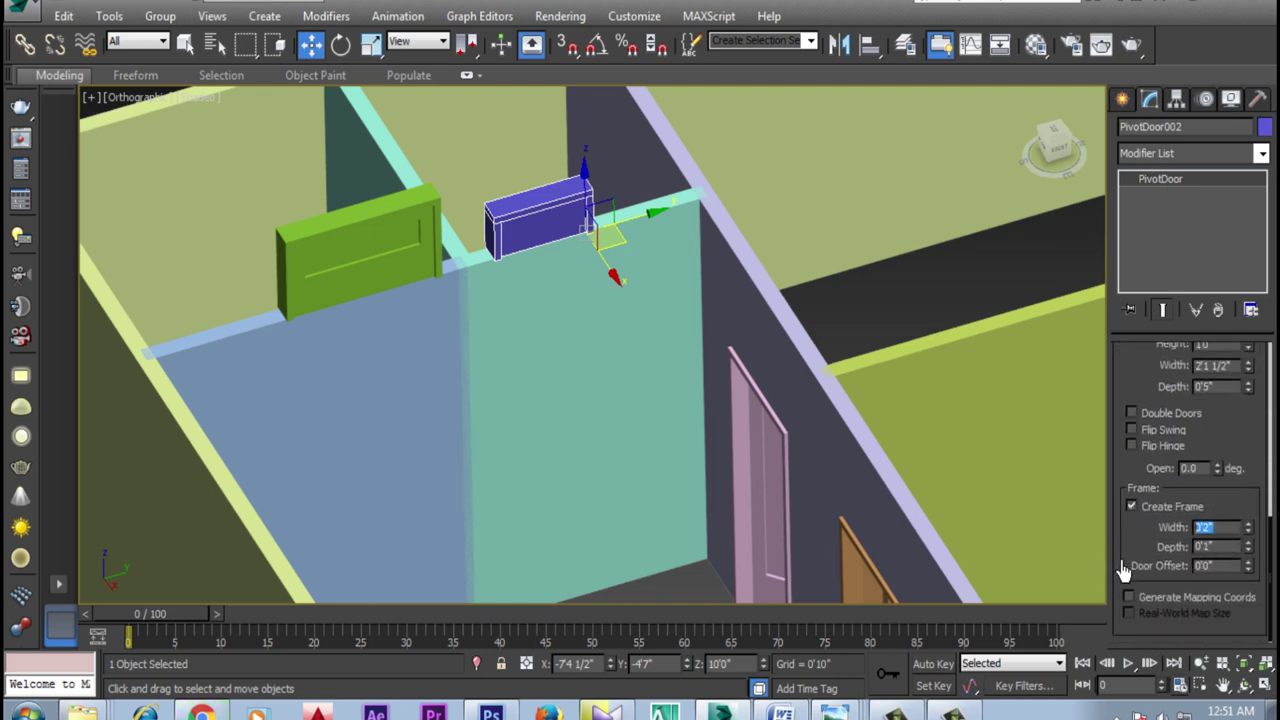
{"action": "type", "text": "3"}
{"action": "key", "text": "Return"}
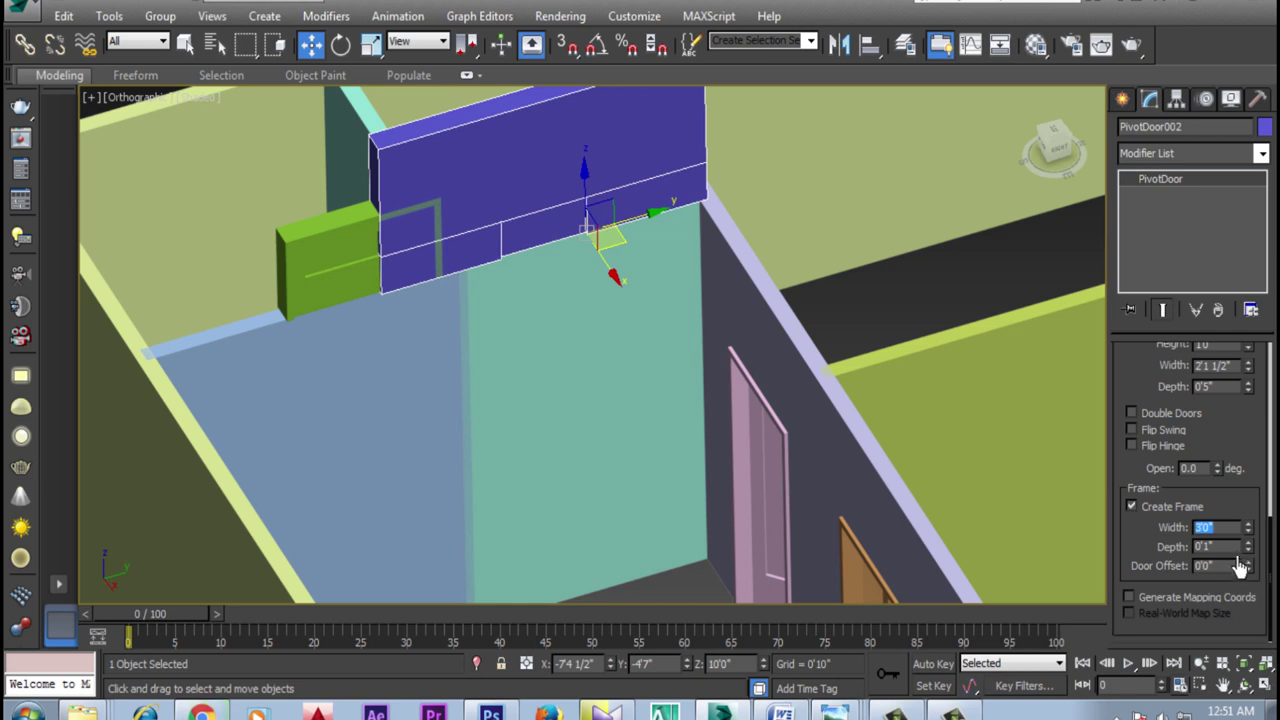
{"action": "mouse_move", "coordinate": [1247, 528]}
{"action": "left_mouse_down"}
{"action": "mouse_move", "coordinate": [1265, 612]}
{"action": "mouse_move", "coordinate": [1271, 598]}
{"action": "left_mouse_up"}
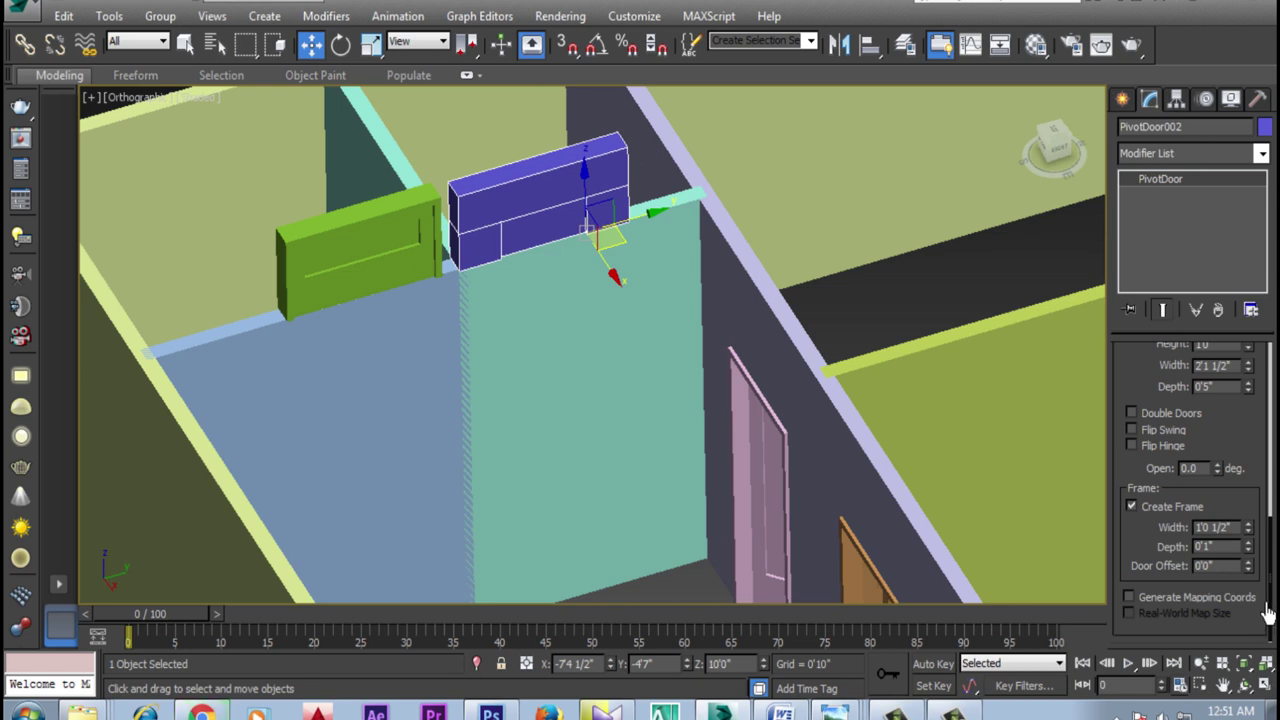
{"action": "left_click_drag", "start_coordinate": [1268, 598], "coordinate": [1269, 599]}
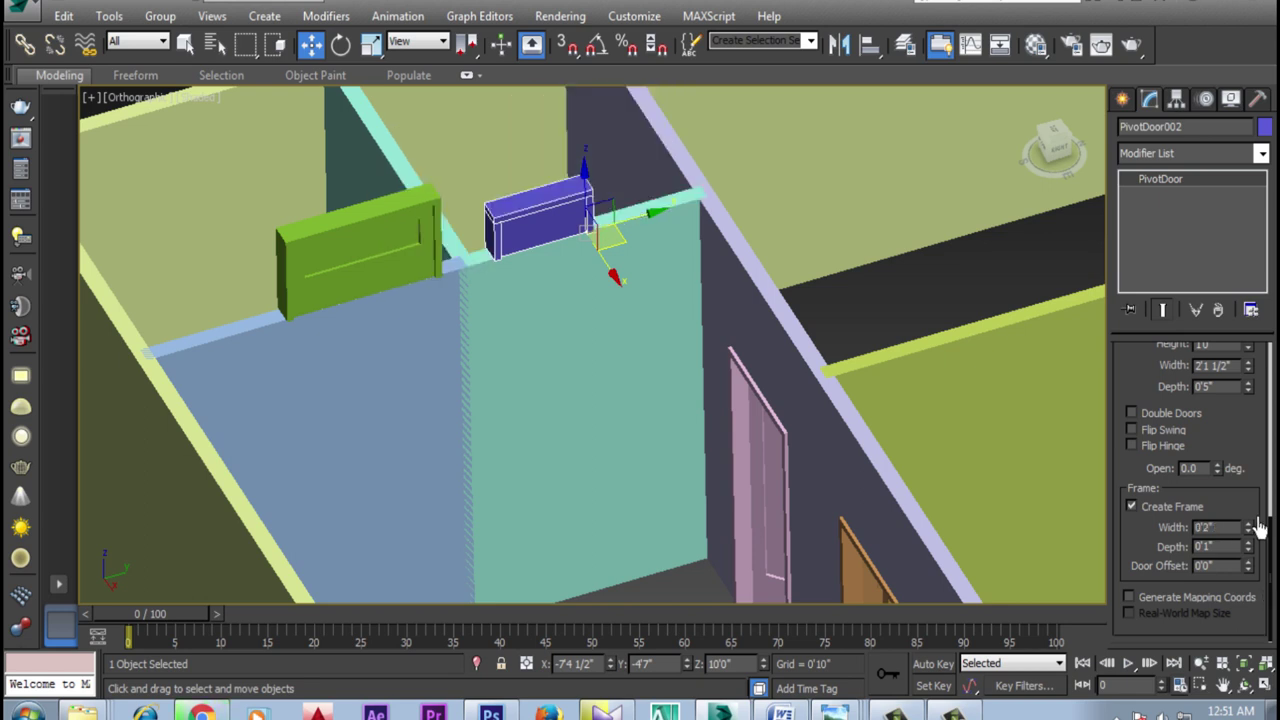
{"action": "scroll", "coordinate": [1240, 445], "scroll_direction": "up", "scroll_amount": 3}
Make the blue door 3'0" wide and 7'0" tall
{"action": "double_click", "coordinate": [1216, 463]}
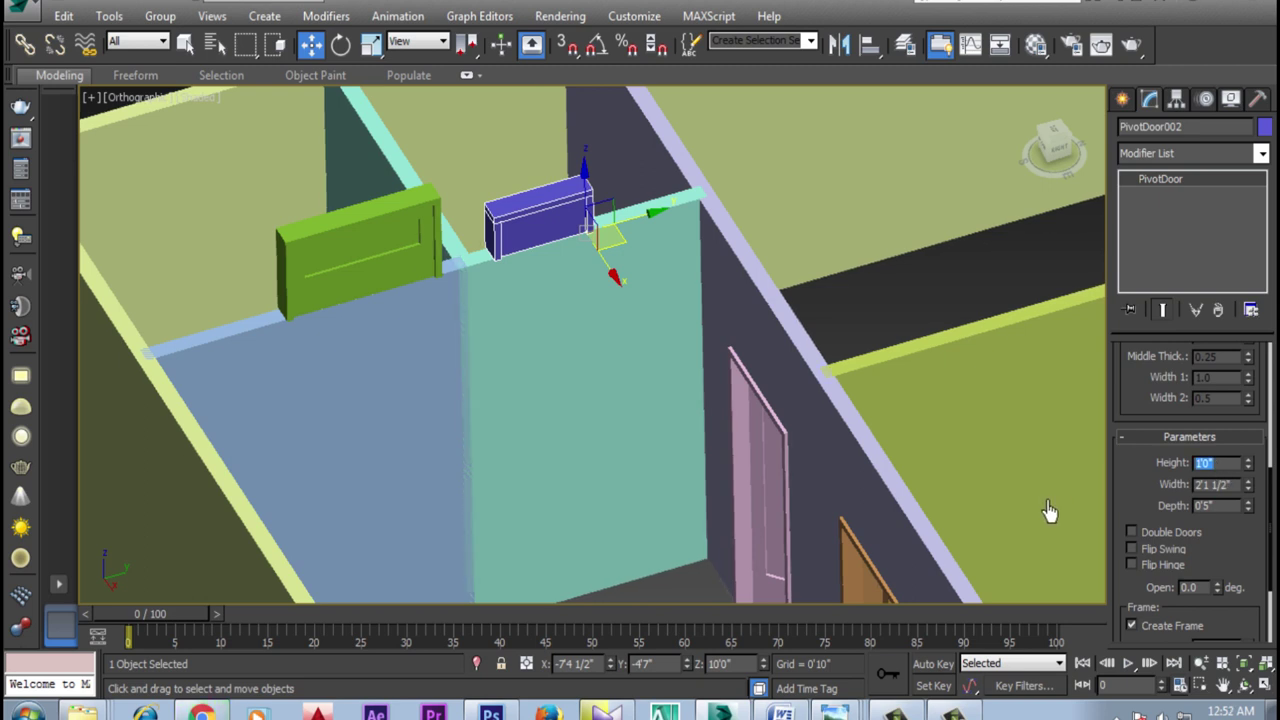
{"action": "type", "text": "3"}
{"action": "key", "text": "Return"}
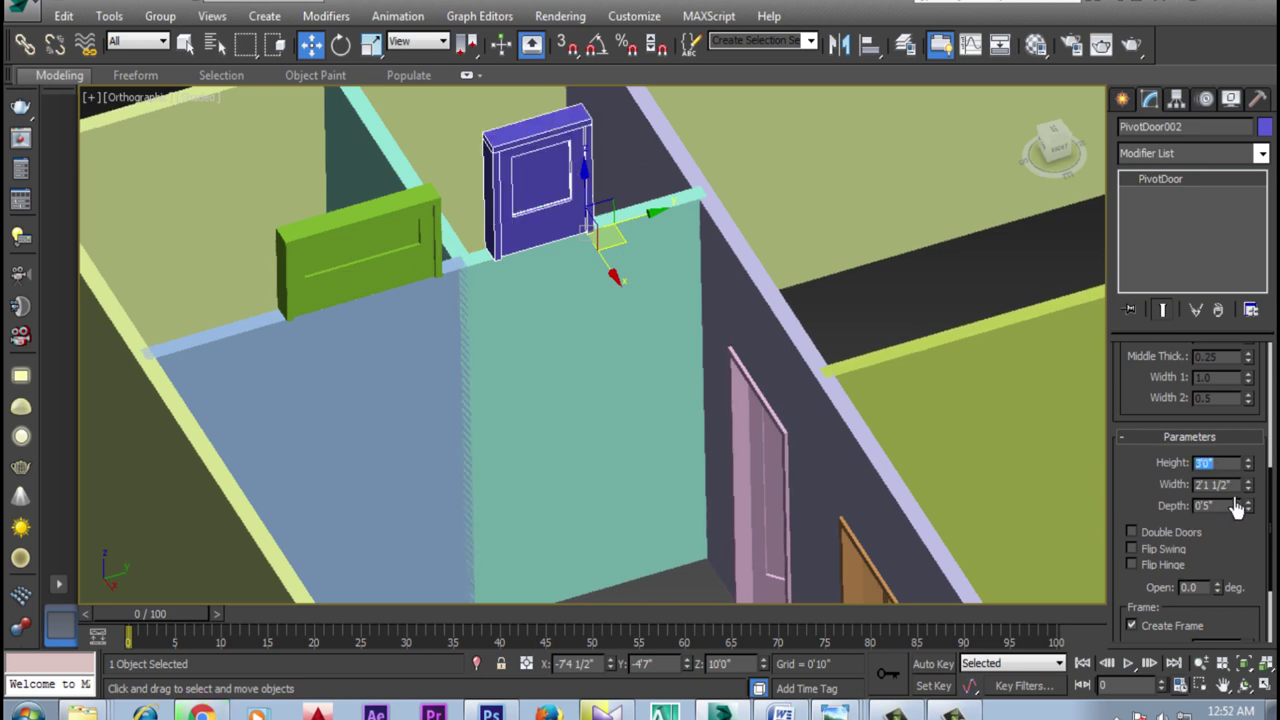
{"action": "double_click", "coordinate": [1230, 485]}
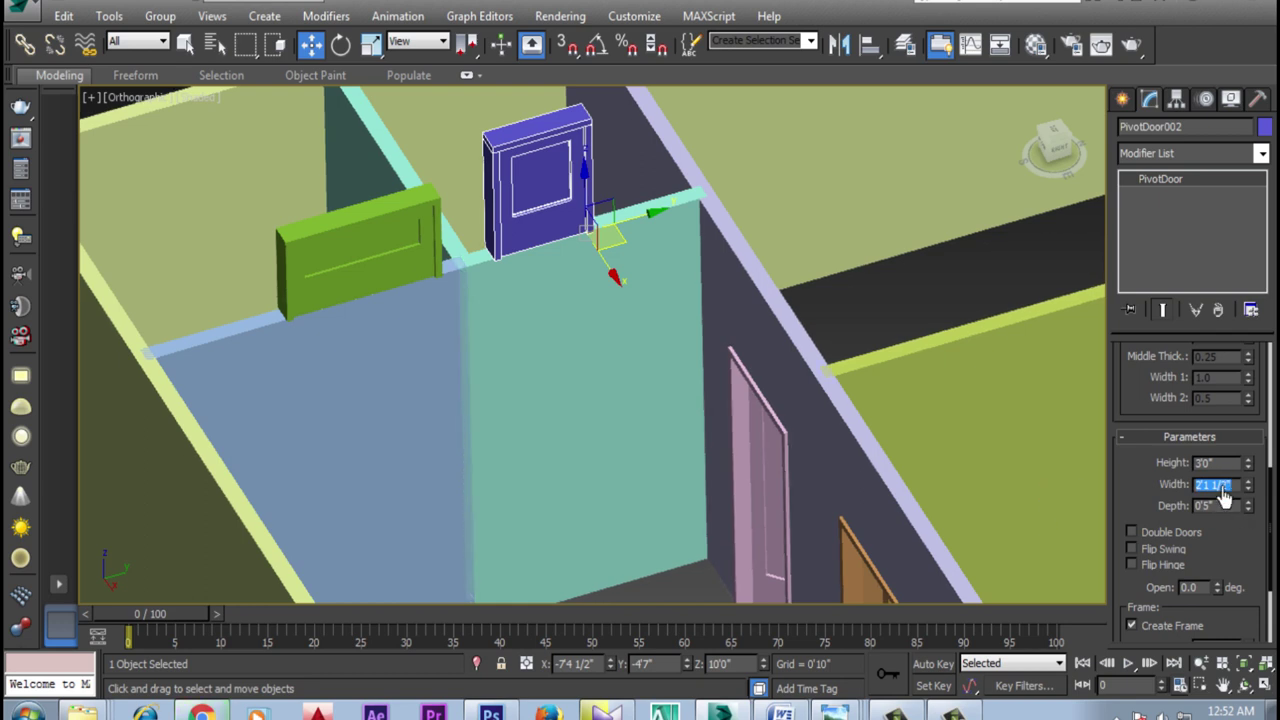
{"action": "type", "text": "3'0"}
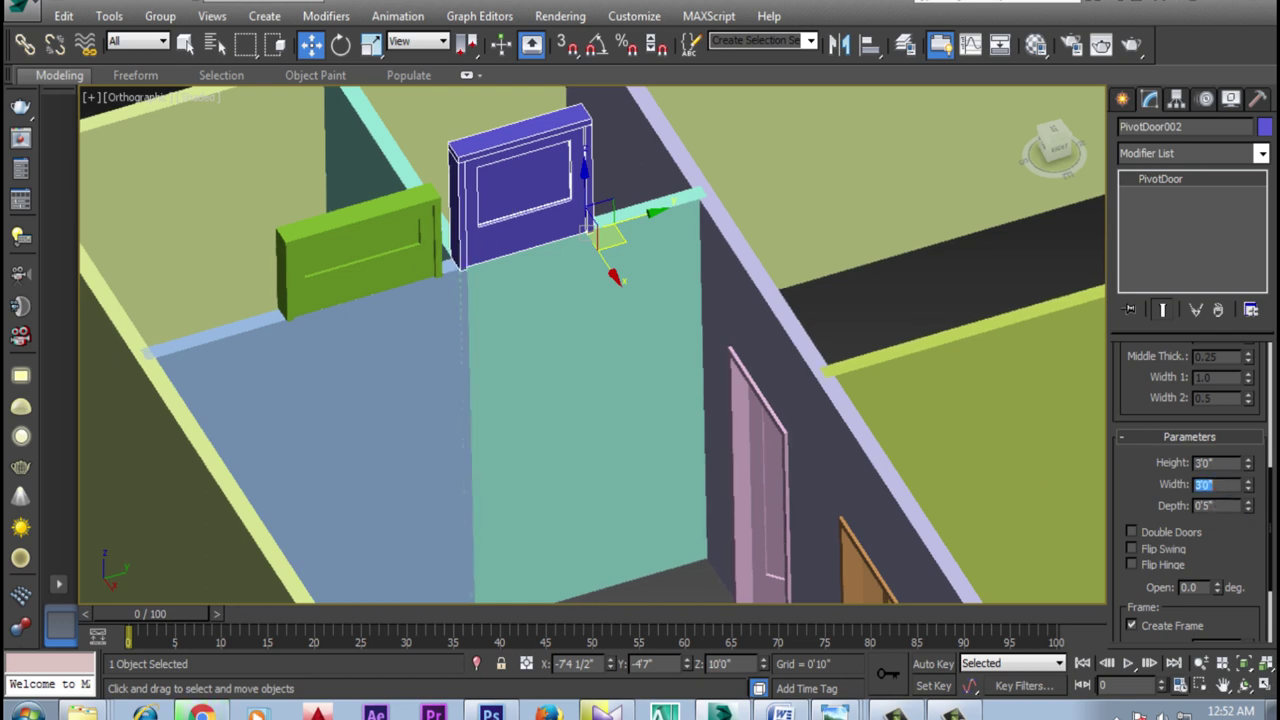
{"action": "left_click", "coordinate": [1217, 466]}
{"action": "type", "text": "7"}
{"action": "key", "text": "Return"}
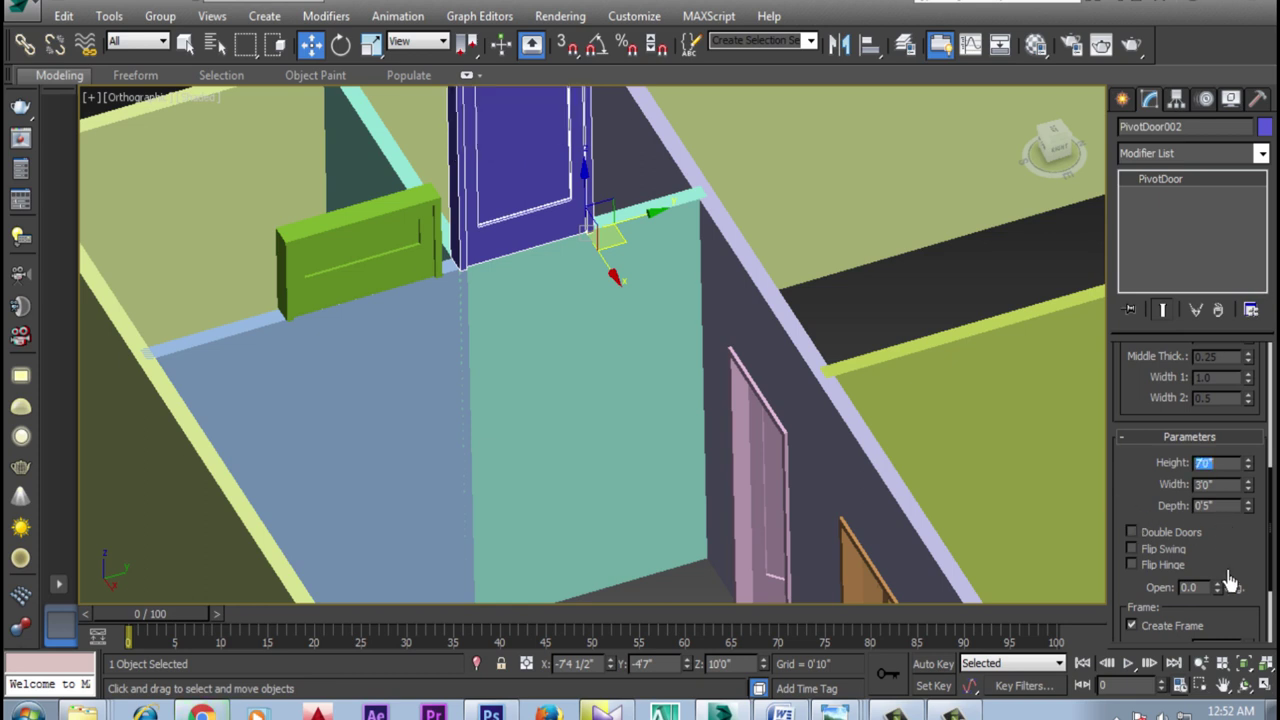
Open the blue door to 31 degrees with Flip Hinge and Flip Swing enabled
{"action": "left_click_drag", "start_coordinate": [1219, 597], "coordinate": [1219, 590]}
{"action": "double_click", "coordinate": [1192, 592]}
{"action": "left_click", "coordinate": [1138, 569]}
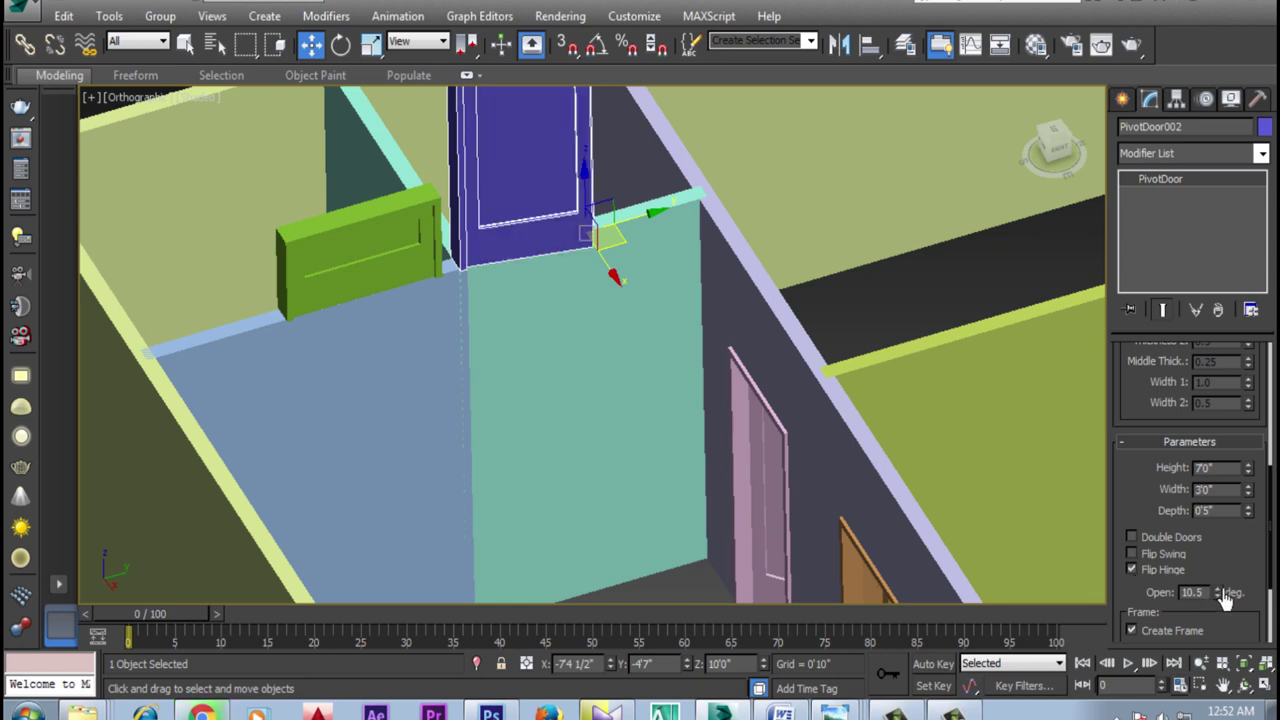
{"action": "left_click_drag", "start_coordinate": [1218, 597], "coordinate": [1218, 565]}
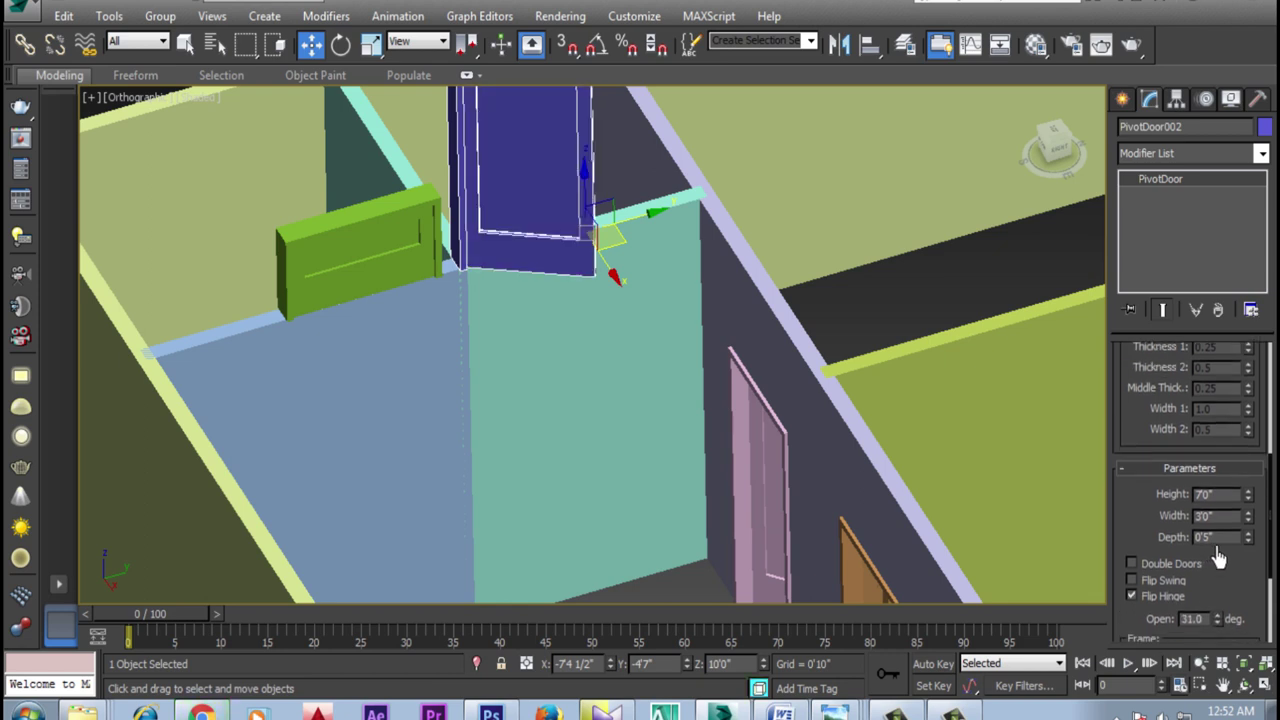
{"action": "left_click", "coordinate": [1147, 551]}
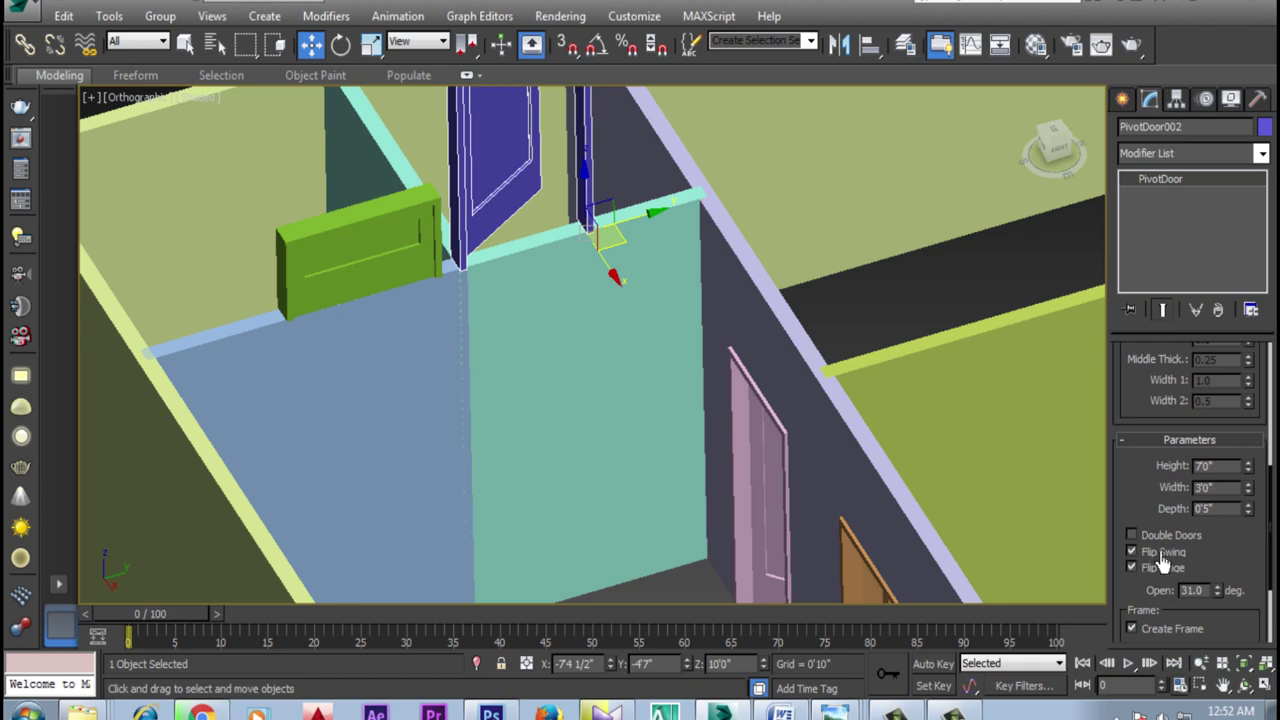
Nudge the blue door along the wall and set its Z to 0
{"action": "scroll", "coordinate": [840, 455], "scroll_direction": "down", "scroll_amount": 2}
{"action": "scroll", "coordinate": [750, 440], "scroll_direction": "down", "scroll_amount": 2}
{"action": "scroll", "coordinate": [690, 440], "scroll_direction": "down", "scroll_amount": 1}
{"action": "left_click_drag", "start_coordinate": [666, 294], "coordinate": [684, 293]}
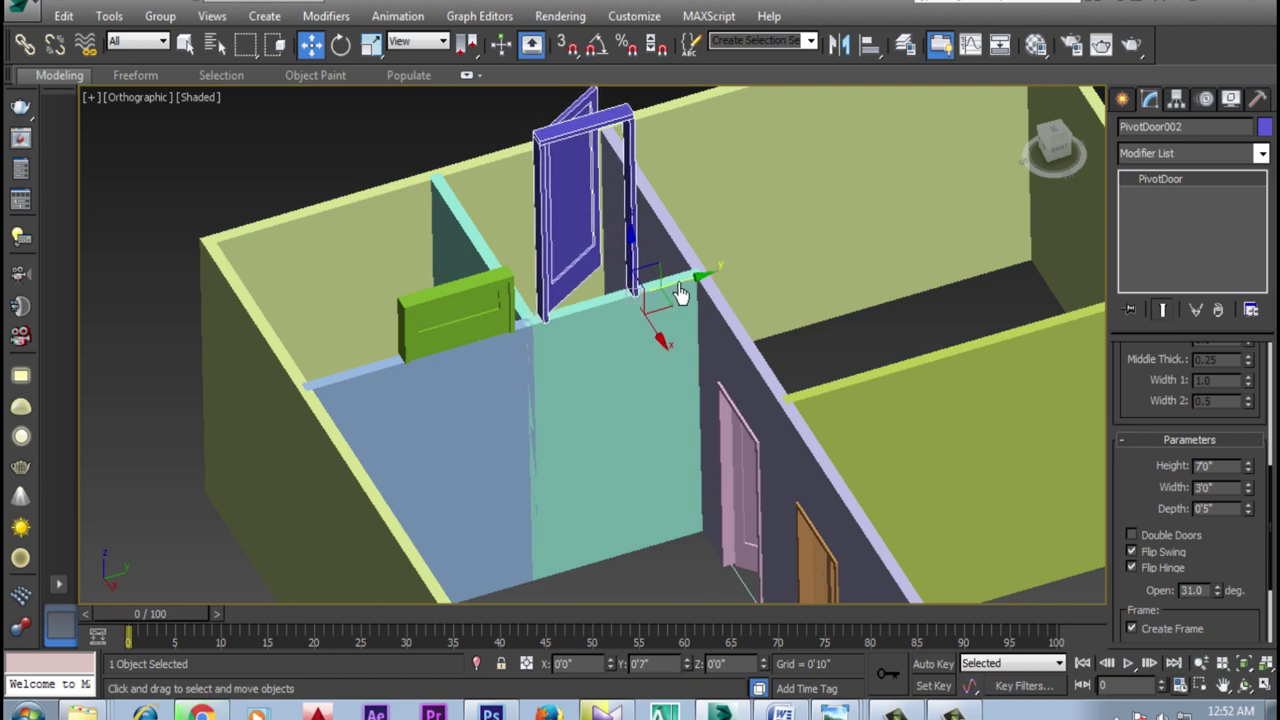
{"action": "left_click", "coordinate": [748, 664]}
{"action": "type", "text": "0"}
{"action": "key", "text": "Return"}
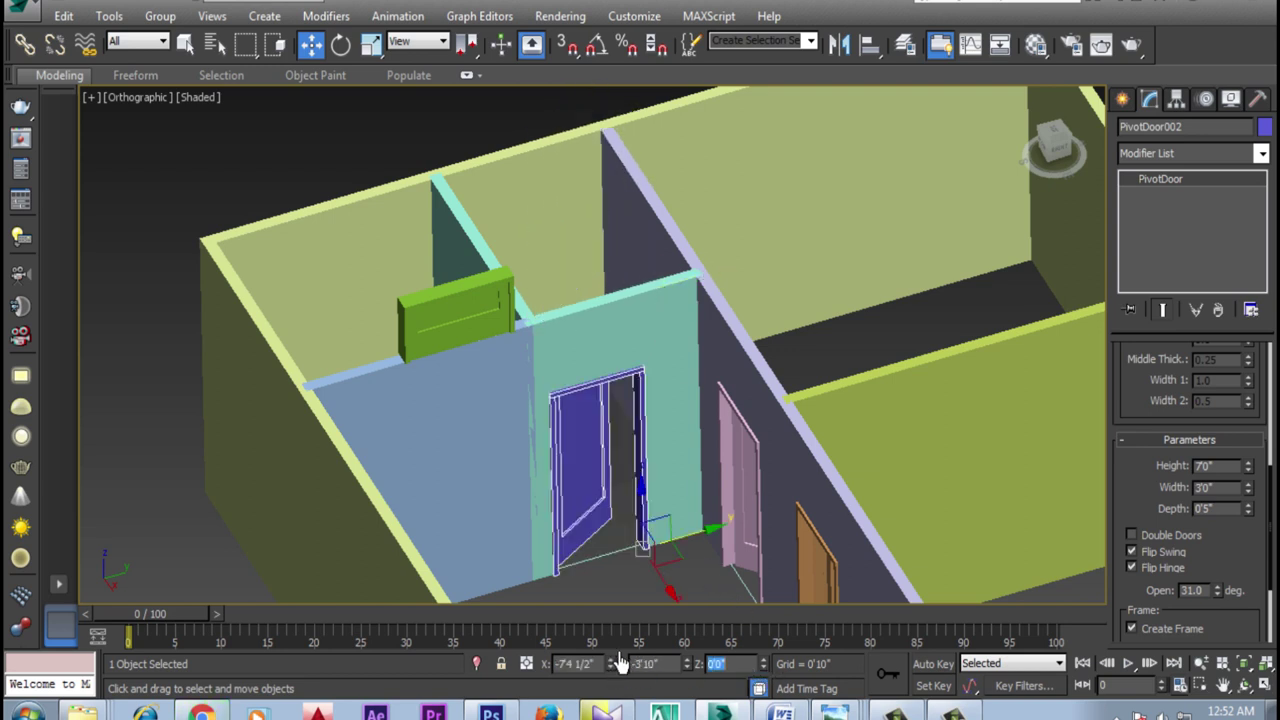
Pan across the house and select the green door
{"action": "scroll", "coordinate": [571, 423], "scroll_direction": "down", "scroll_amount": 2}
{"action": "scroll", "coordinate": [563, 374], "scroll_direction": "down", "scroll_amount": 3}
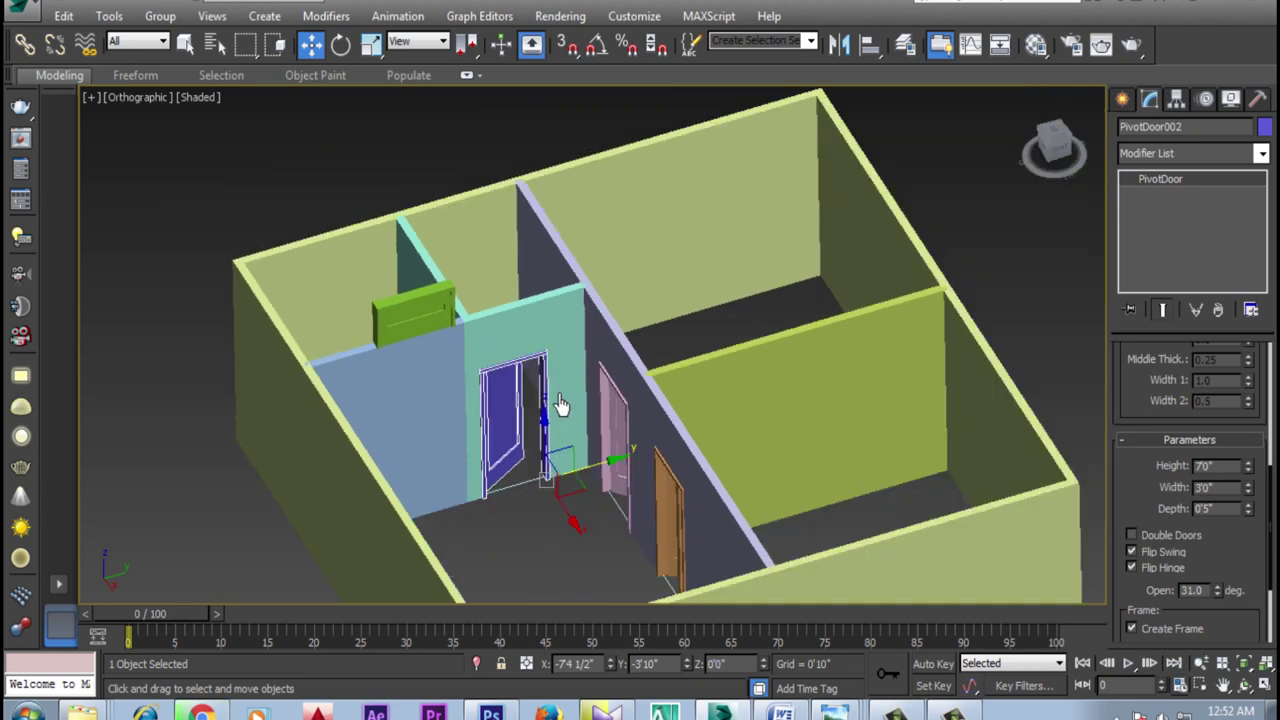
{"action": "middle_click_drag", "start_coordinate": [460, 415], "coordinate": [472, 388]}
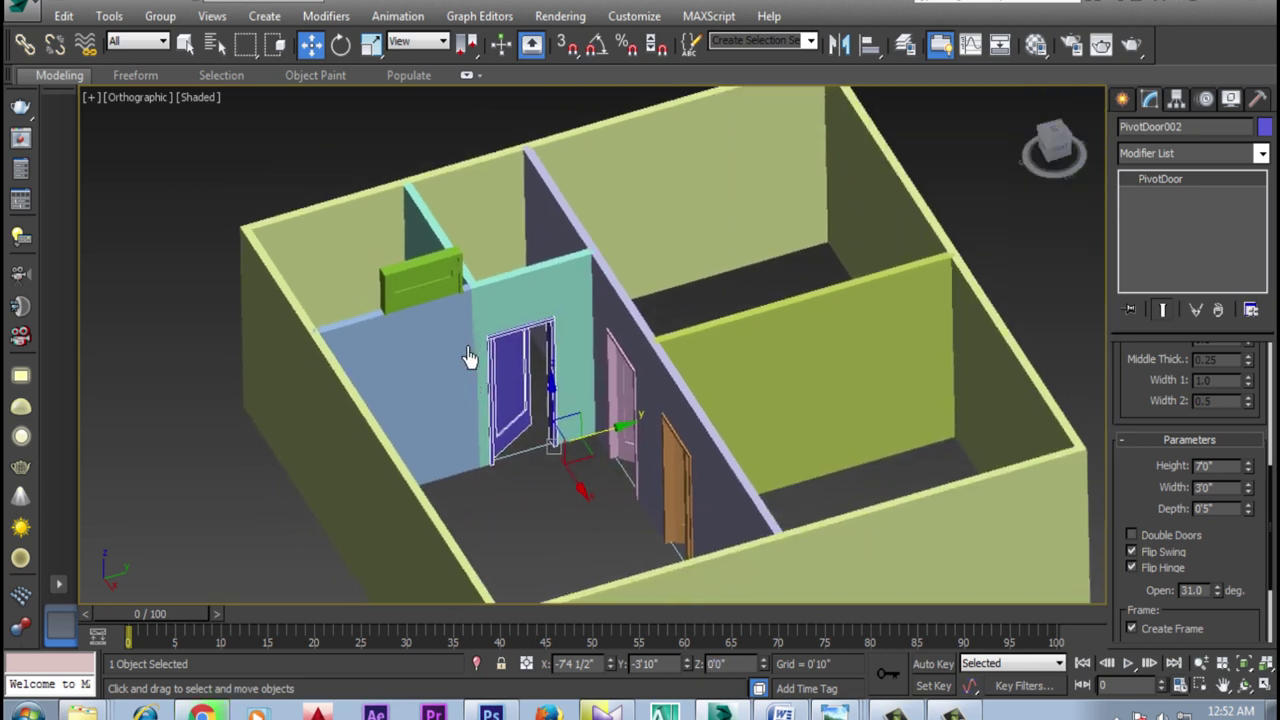
{"action": "scroll", "coordinate": [452, 392], "scroll_direction": "up", "scroll_amount": 2}
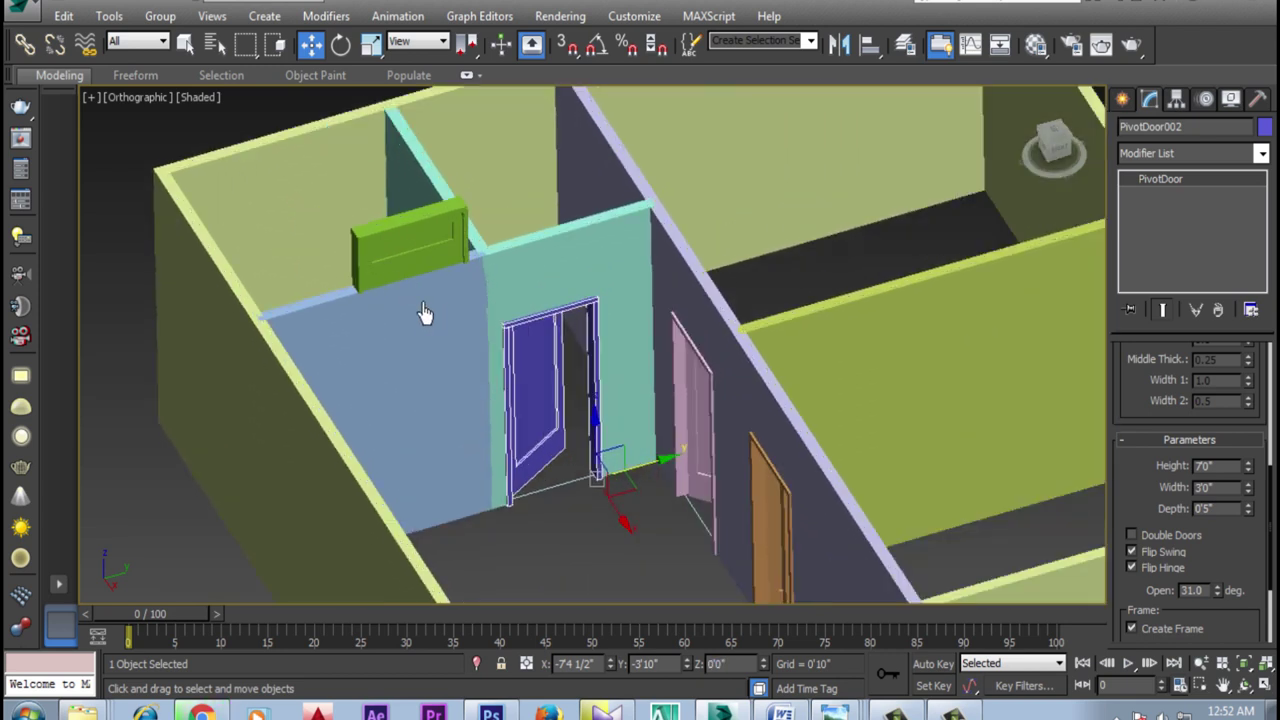
{"action": "left_click", "coordinate": [386, 257]}
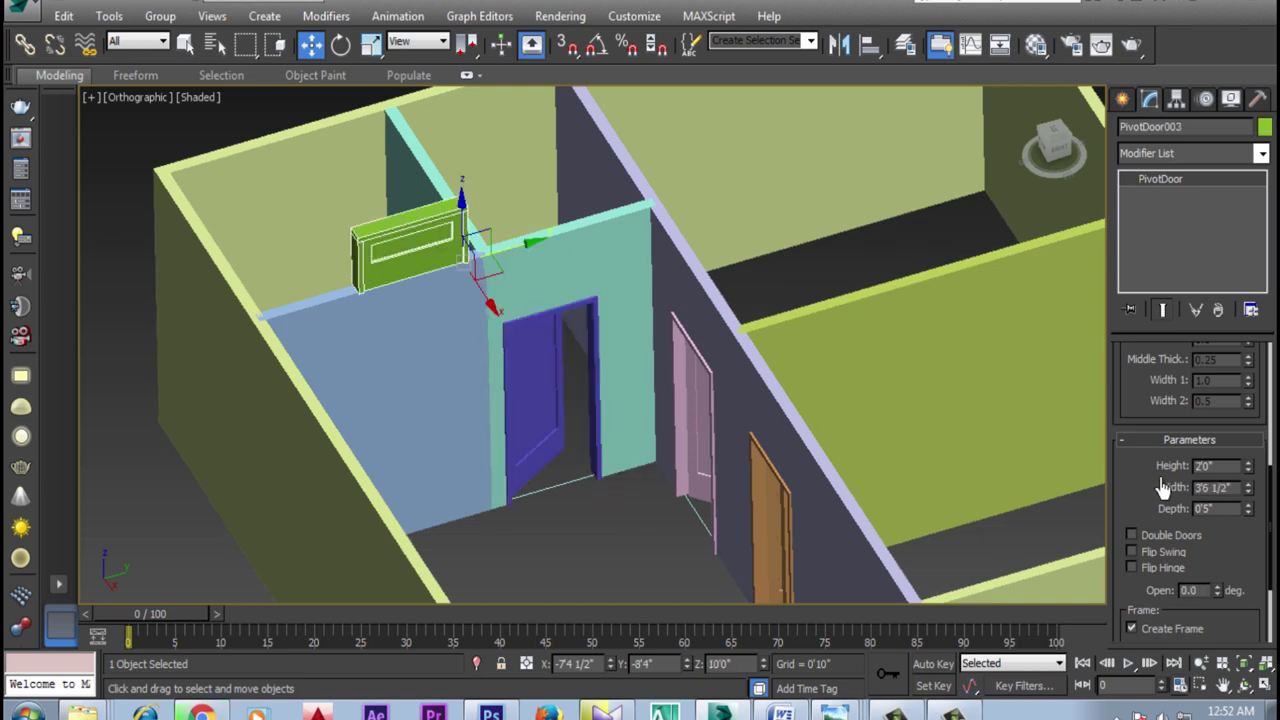
Set the green door's height to 7'0" and its width to 3'0"
{"action": "double_click", "coordinate": [1233, 470]}
{"action": "key", "text": "Return"}
{"action": "type", "text": "7"}
{"action": "key", "text": "Return"}
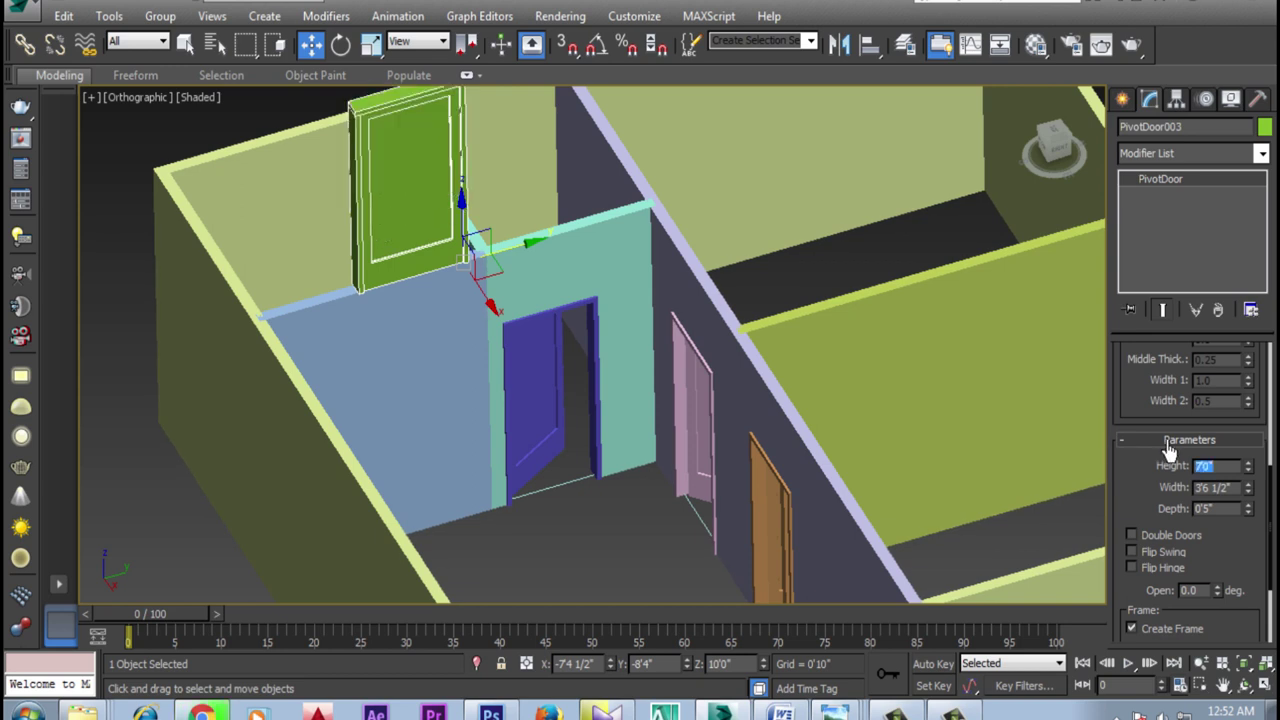
{"action": "double_click", "coordinate": [1236, 488]}
{"action": "type", "text": "3"}
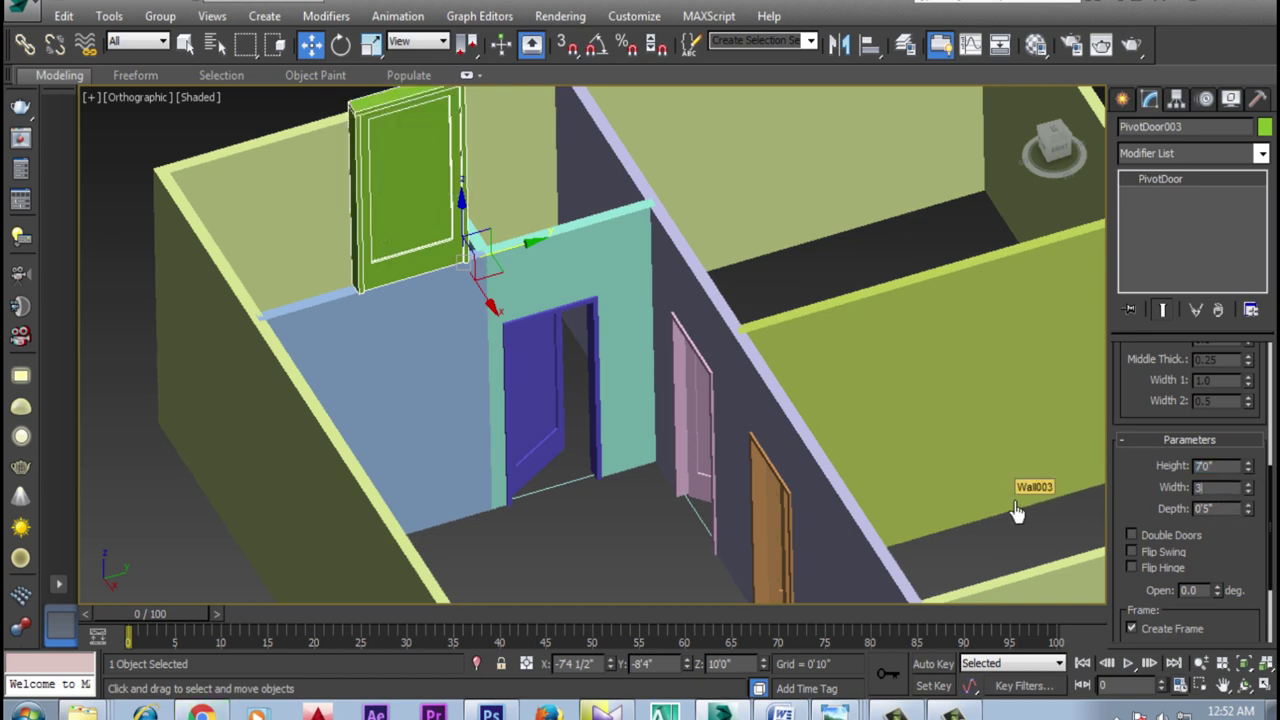
{"action": "key", "text": "Return"}
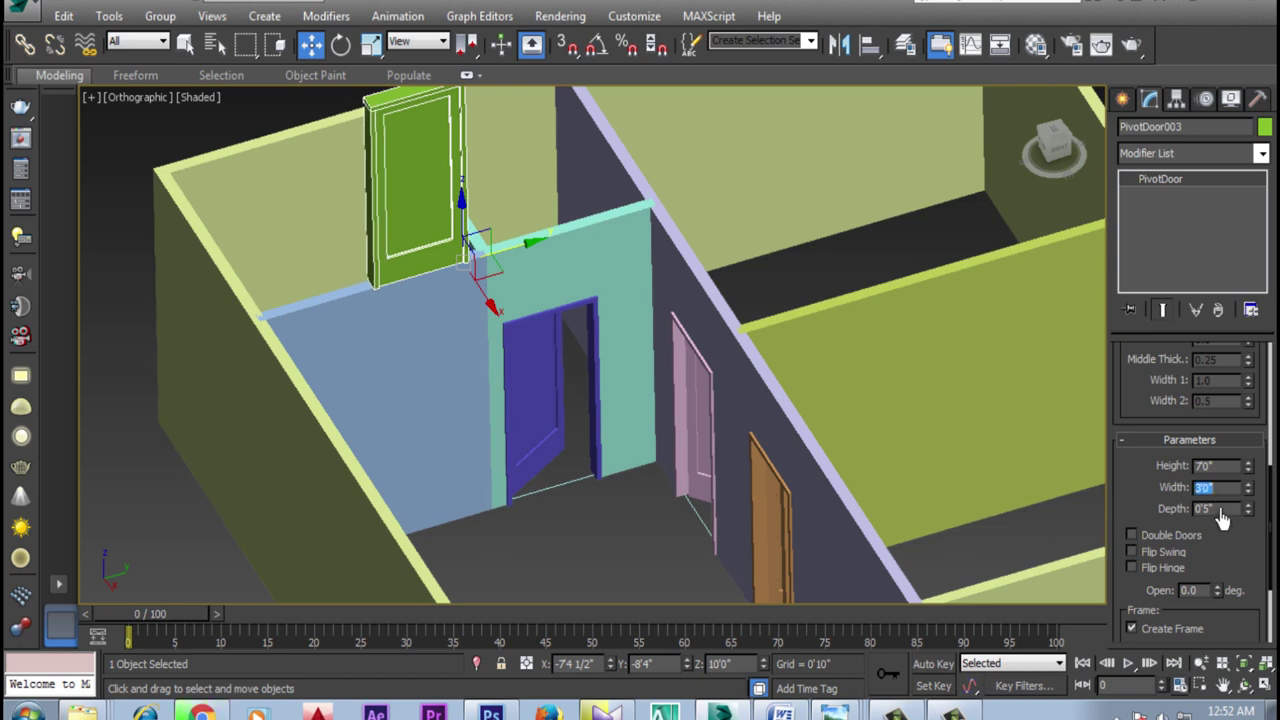
Set the green door's Z to 0 and pan out to show more of the house
{"action": "type", "text": "0"}
{"action": "key", "text": "Return"}
{"action": "middle_click_drag", "start_coordinate": [608, 586], "coordinate": [493, 477]}
{"action": "scroll", "coordinate": [493, 477], "scroll_direction": "down", "scroll_amount": 5}
{"action": "scroll", "coordinate": [705, 390], "scroll_direction": "up", "scroll_amount": 3}
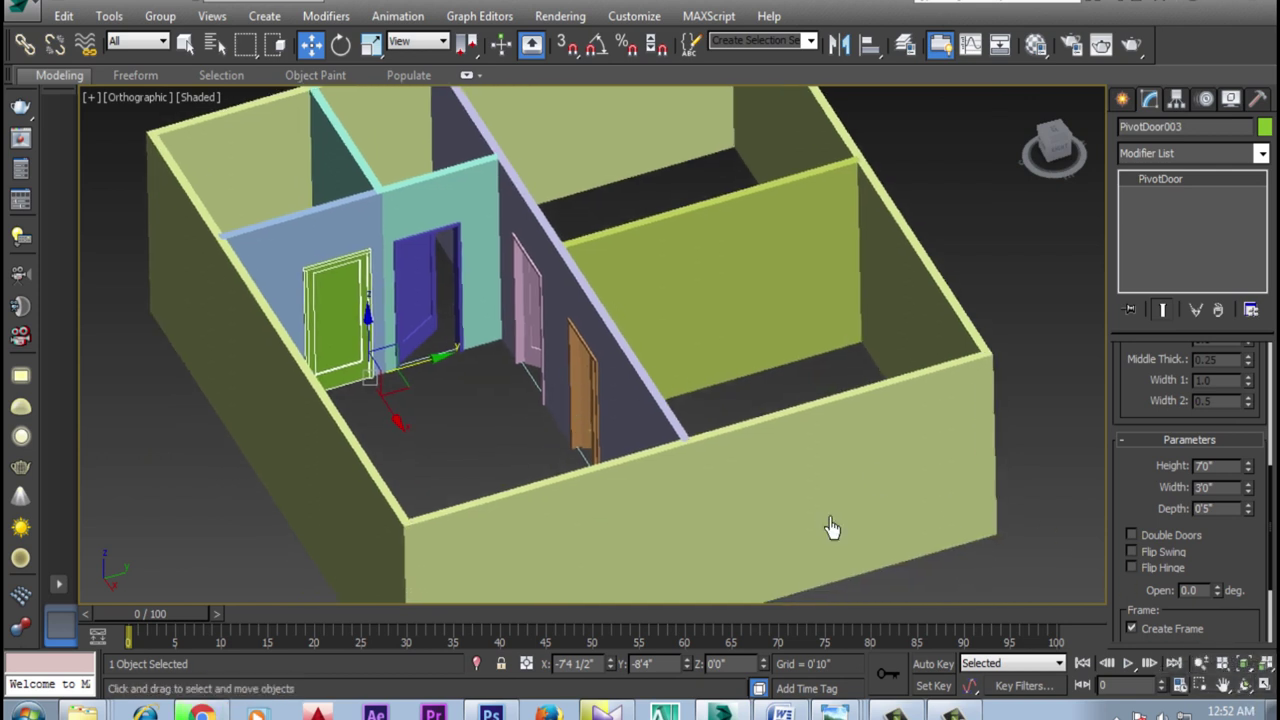
{"action": "left_click", "coordinate": [1243, 690]}
Orbit around the house, then switch the viewport to the Top view
{"action": "mouse_move", "coordinate": [690, 428]}
{"action": "left_mouse_down"}
{"action": "mouse_move", "coordinate": [757, 434]}
{"action": "mouse_move", "coordinate": [751, 363]}
{"action": "mouse_move", "coordinate": [678, 408]}
{"action": "mouse_move", "coordinate": [634, 366]}
{"action": "mouse_move", "coordinate": [571, 423]}
{"action": "mouse_move", "coordinate": [613, 425]}
{"action": "mouse_move", "coordinate": [620, 403]}
{"action": "mouse_move", "coordinate": [677, 391]}
{"action": "mouse_move", "coordinate": [767, 397]}
{"action": "left_mouse_up"}
{"action": "scroll", "coordinate": [720, 406], "scroll_direction": "up", "scroll_amount": 3}
{"action": "key", "text": "w"}
{"action": "left_click", "coordinate": [141, 97]}
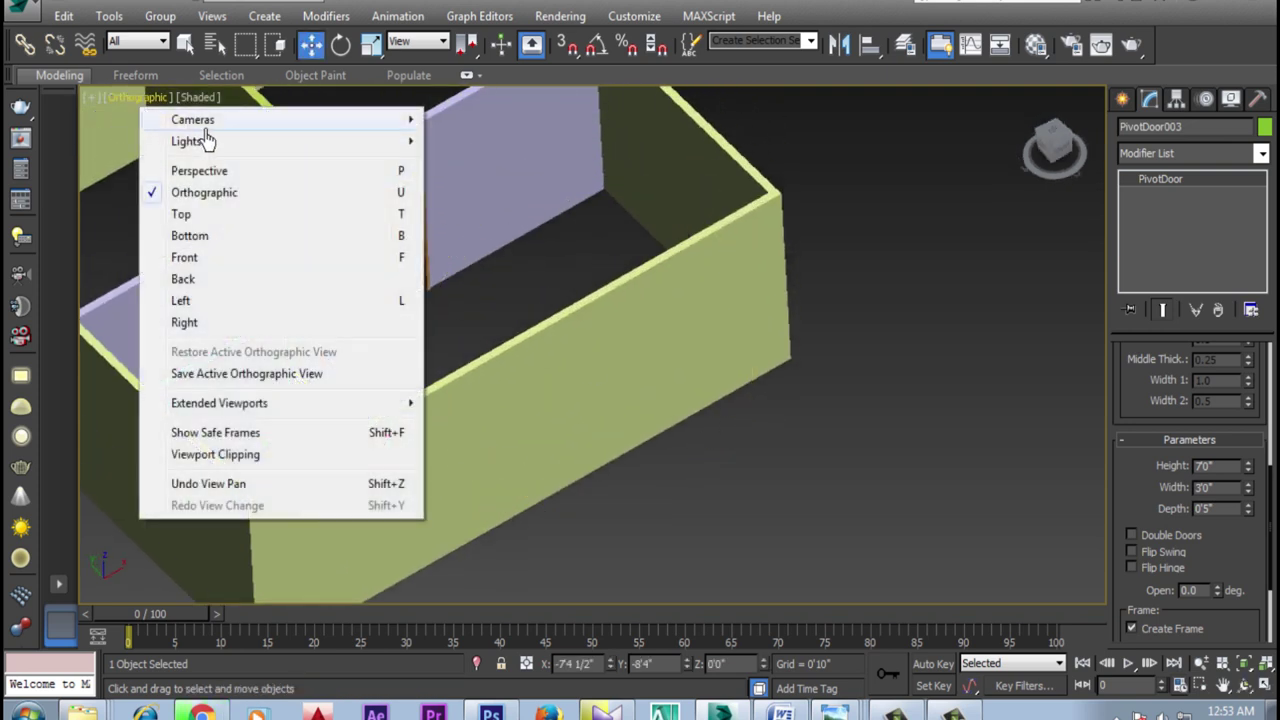
{"action": "left_click", "coordinate": [190, 217]}
Zoom in on the bottom outer wall and bring up the Doors creation types
{"action": "scroll", "coordinate": [634, 323], "scroll_direction": "down", "scroll_amount": 3}
{"action": "scroll", "coordinate": [680, 446], "scroll_direction": "up", "scroll_amount": 1}
{"action": "scroll", "coordinate": [700, 462], "scroll_direction": "up", "scroll_amount": 3}
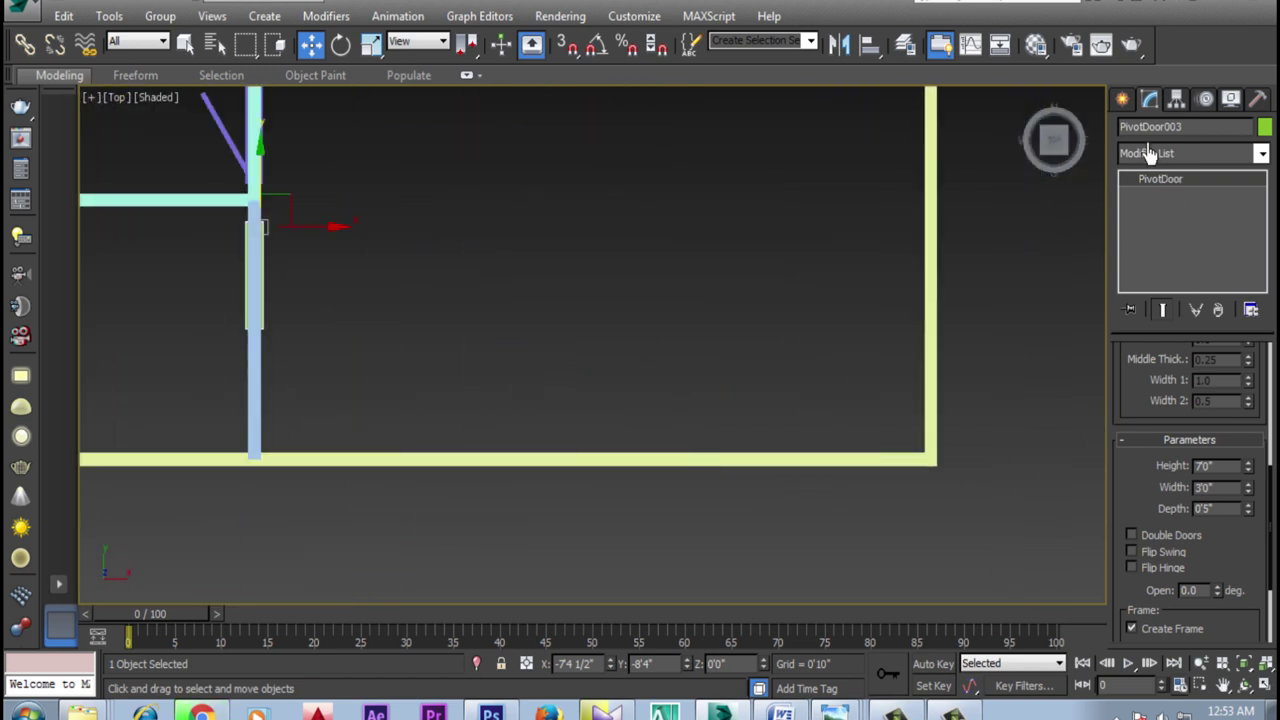
{"action": "left_click", "coordinate": [1121, 99]}
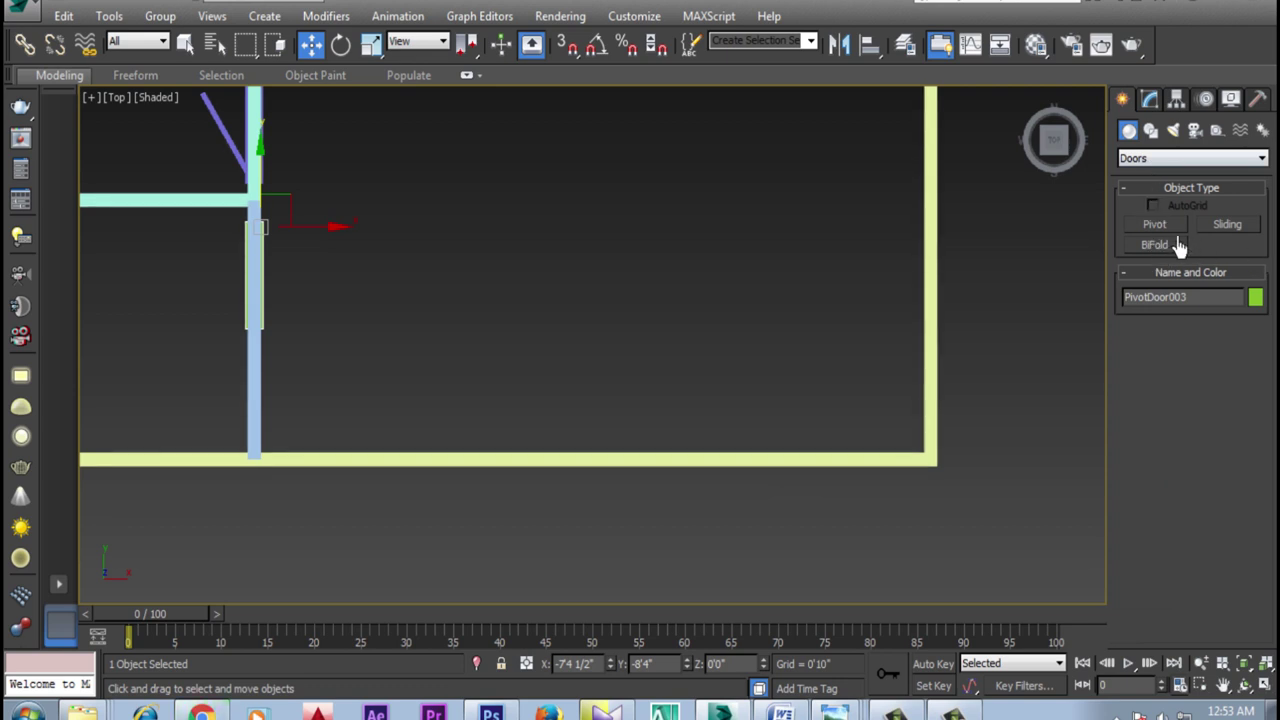
Start a Pivot door with the viewport in Wireframe and 3D Snap on
{"action": "left_click", "coordinate": [1158, 230]}
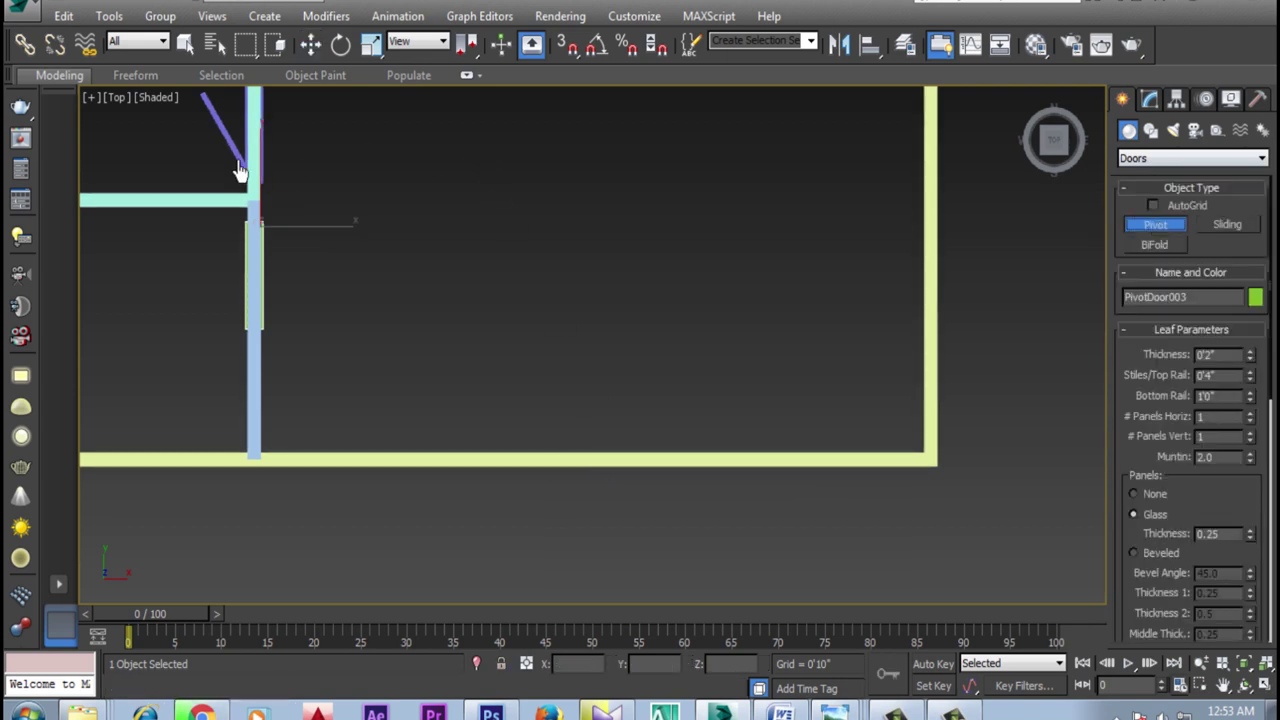
{"action": "left_click", "coordinate": [158, 97]}
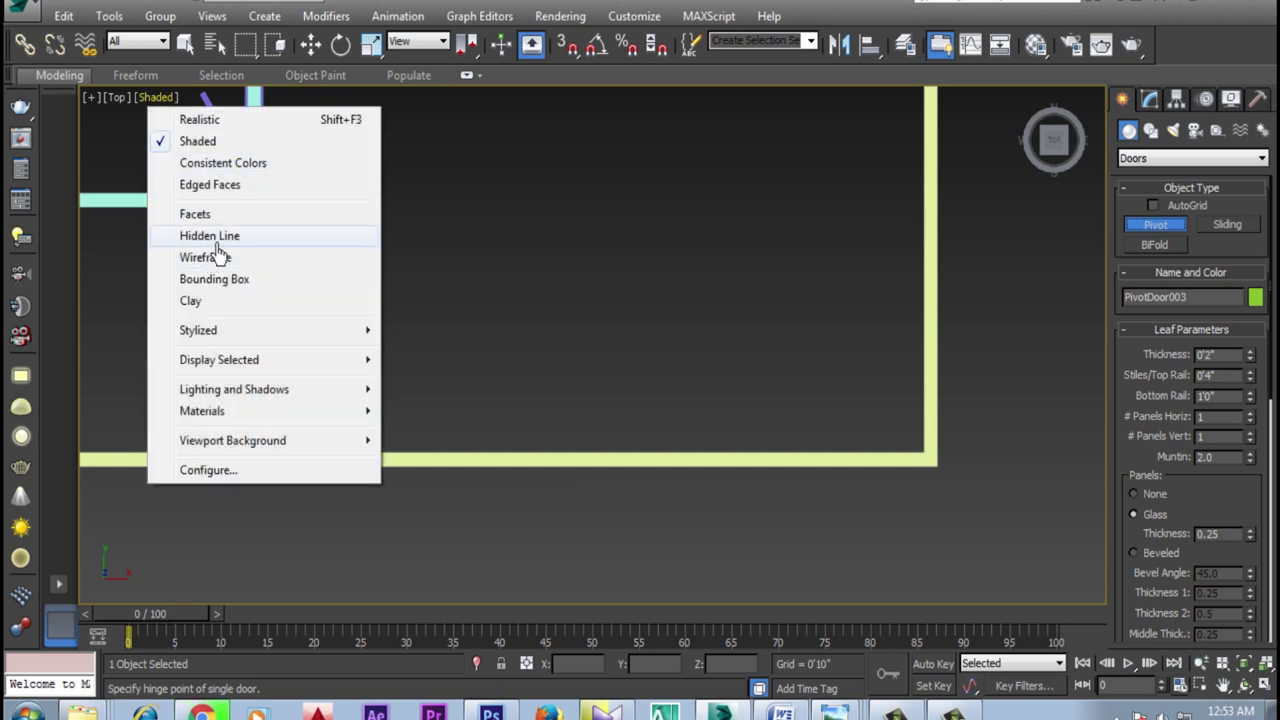
{"action": "left_click", "coordinate": [212, 259]}
{"action": "left_click", "coordinate": [566, 44]}
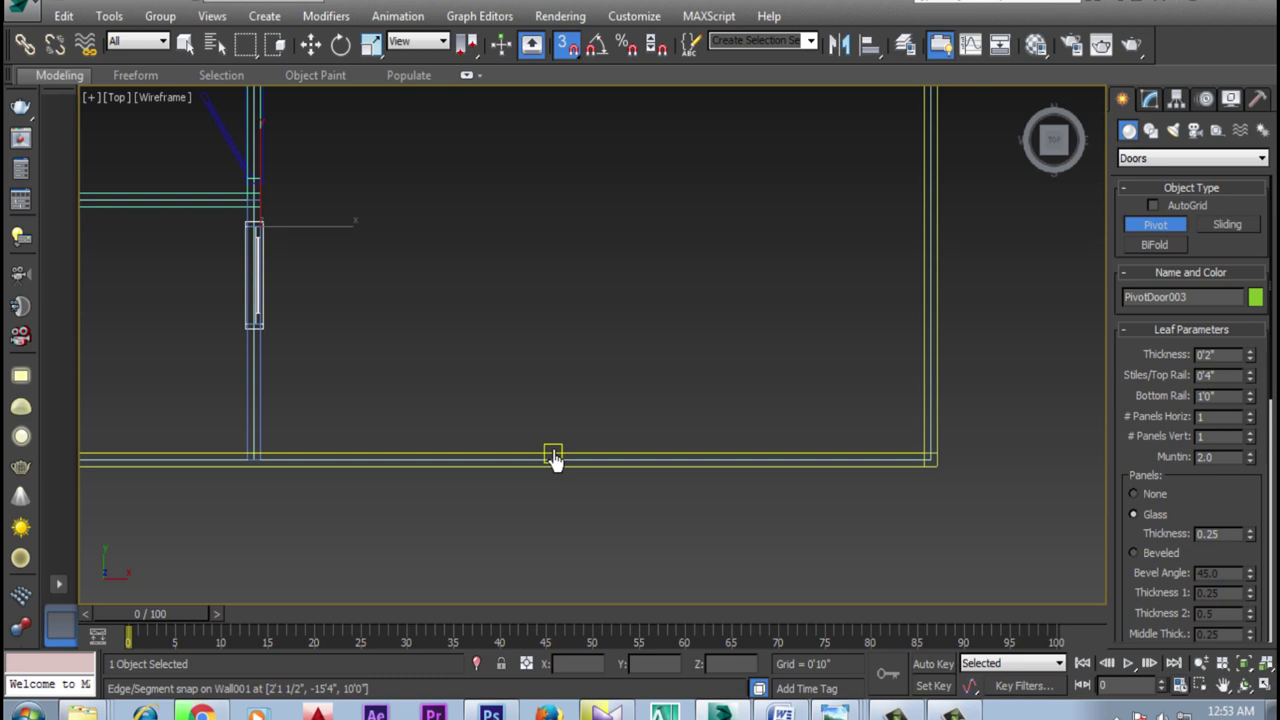
Draw the pivot door along the bottom outer wall, then restore shaded display
{"action": "left_click_drag", "start_coordinate": [555, 458], "coordinate": [587, 460]}
{"action": "scroll", "coordinate": [587, 460], "scroll_direction": "up", "scroll_amount": 3}
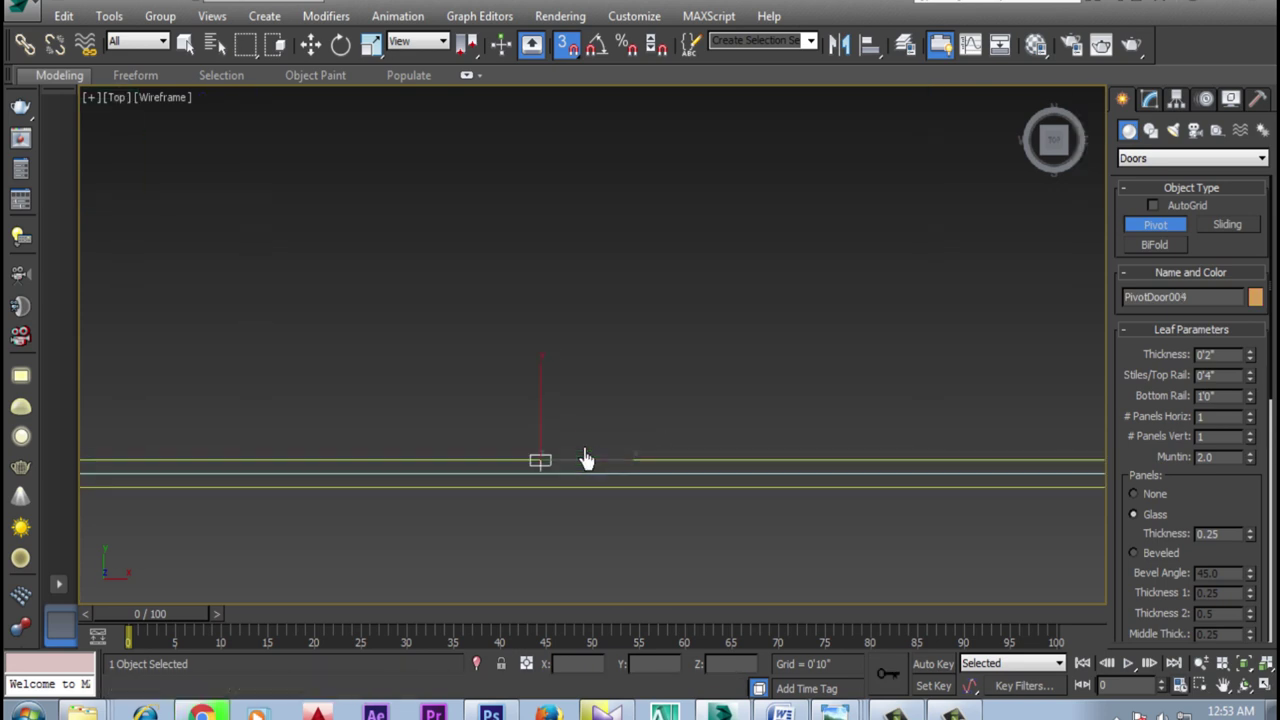
{"action": "right_click", "coordinate": [600, 462]}
{"action": "scroll", "coordinate": [404, 462], "scroll_direction": "down", "scroll_amount": 2}
{"action": "scroll", "coordinate": [404, 462], "scroll_direction": "down", "scroll_amount": 2}
{"action": "scroll", "coordinate": [526, 457], "scroll_direction": "down", "scroll_amount": 2}
{"action": "left_click_drag", "start_coordinate": [505, 441], "coordinate": [757, 446]}
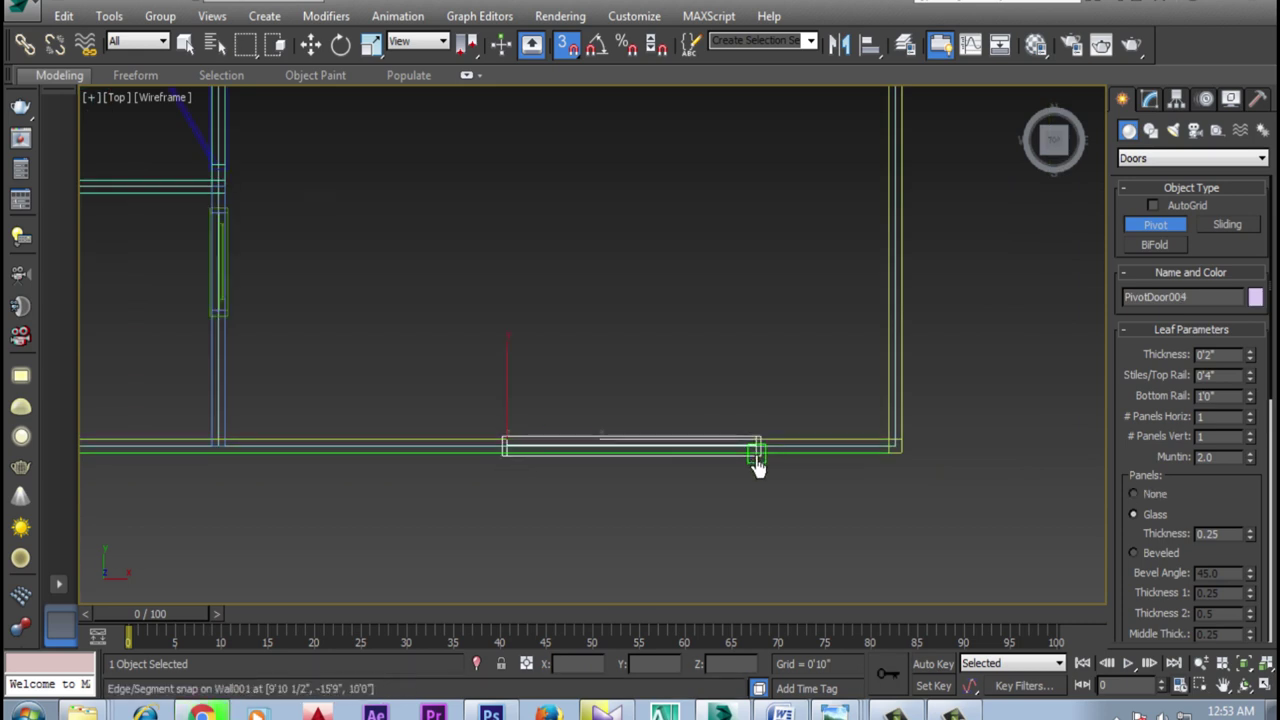
{"action": "left_click", "coordinate": [757, 460]}
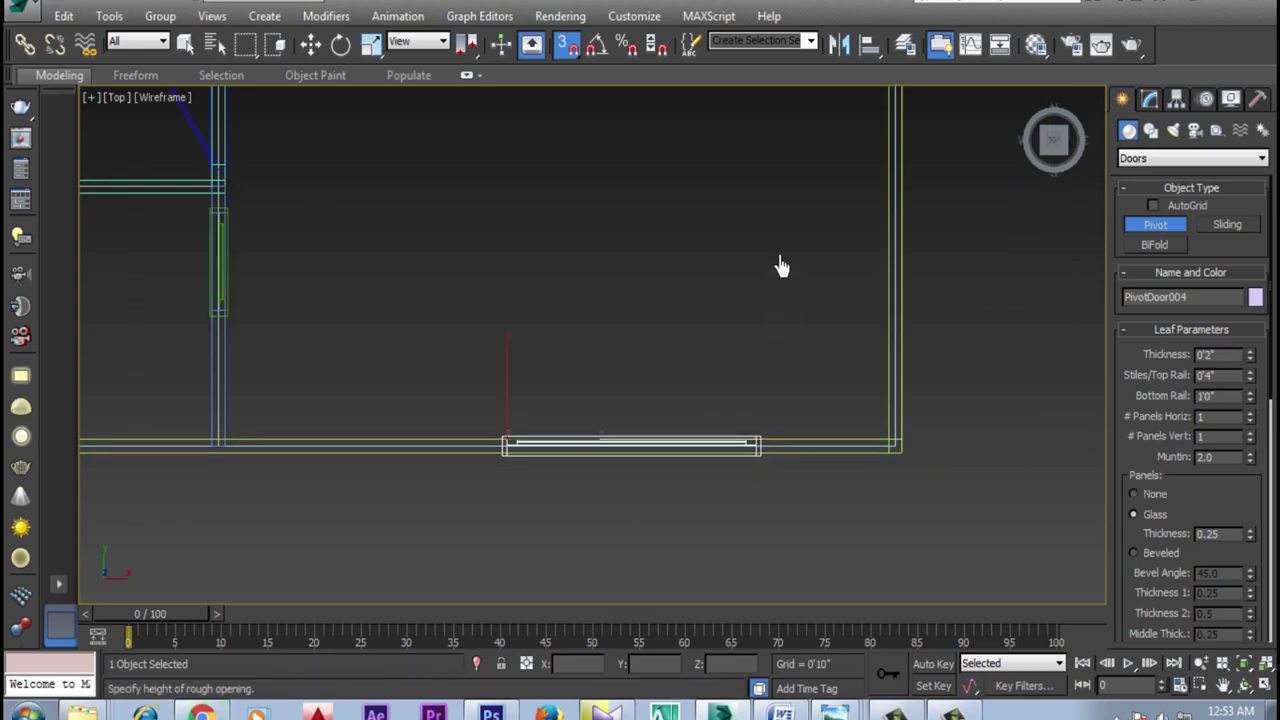
{"action": "left_click", "coordinate": [781, 268]}
{"action": "left_click", "coordinate": [163, 98]}
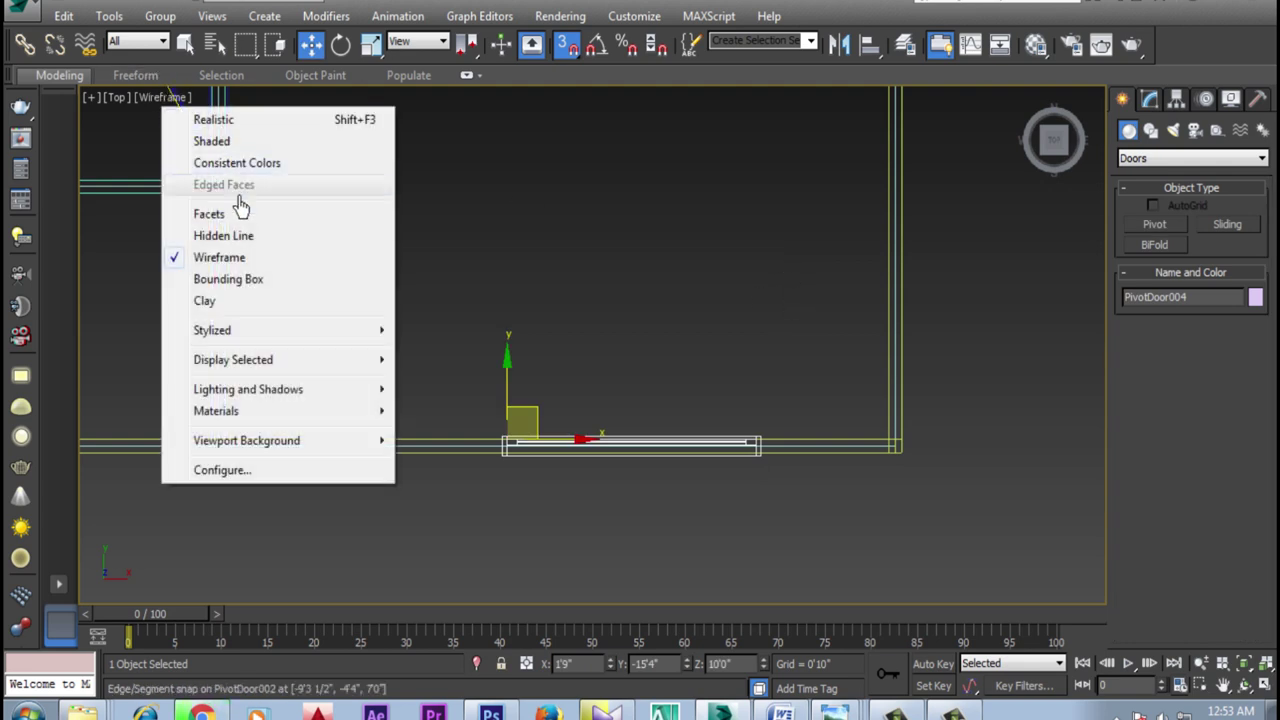
{"action": "left_click", "coordinate": [208, 141]}
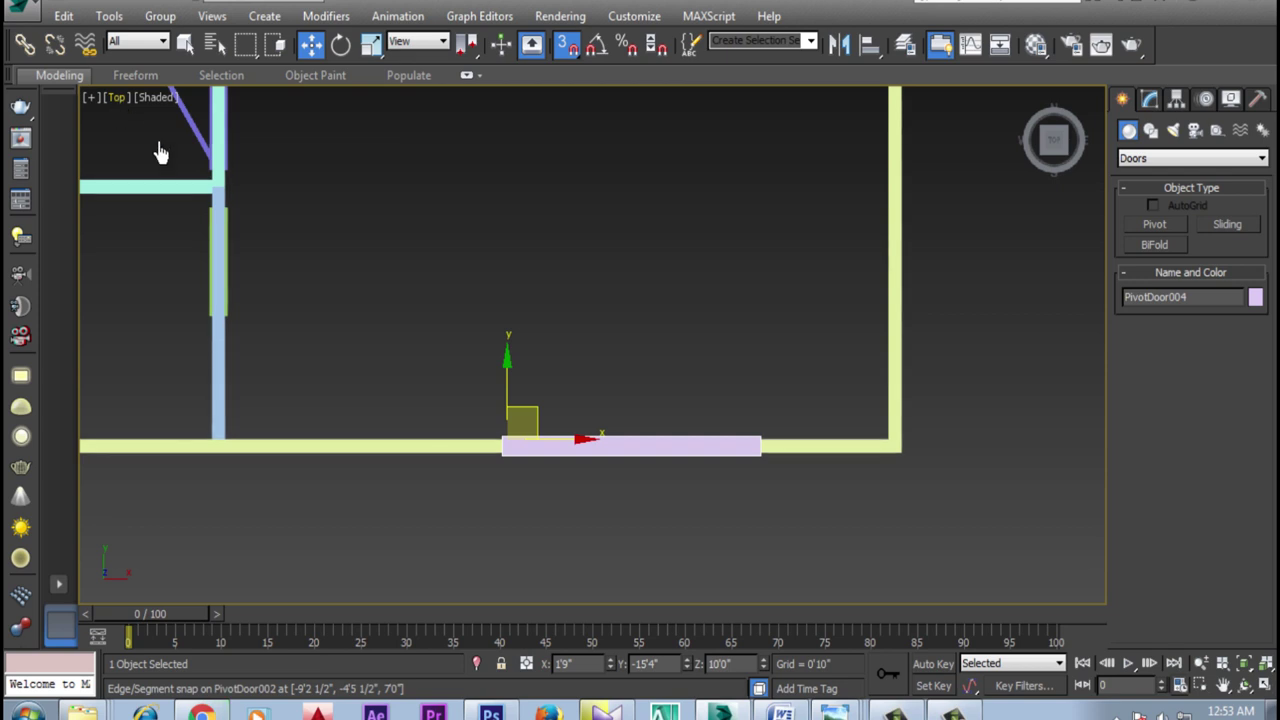
Orbit to a 3D angle and set the new door's width to 4'0"
{"action": "left_click", "coordinate": [1244, 685]}
{"action": "mouse_move", "coordinate": [670, 445]}
{"action": "left_mouse_down"}
{"action": "mouse_move", "coordinate": [658, 395]}
{"action": "mouse_move", "coordinate": [706, 371]}
{"action": "left_mouse_up"}
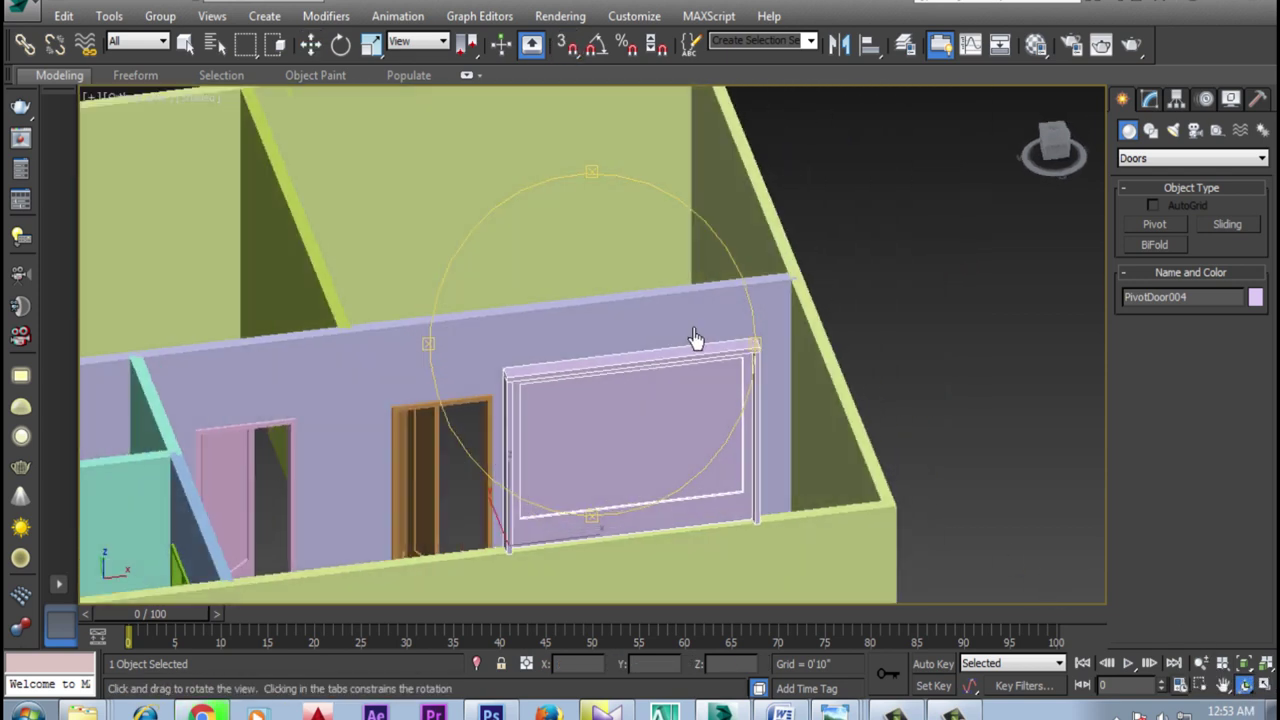
{"action": "right_click", "coordinate": [706, 371]}
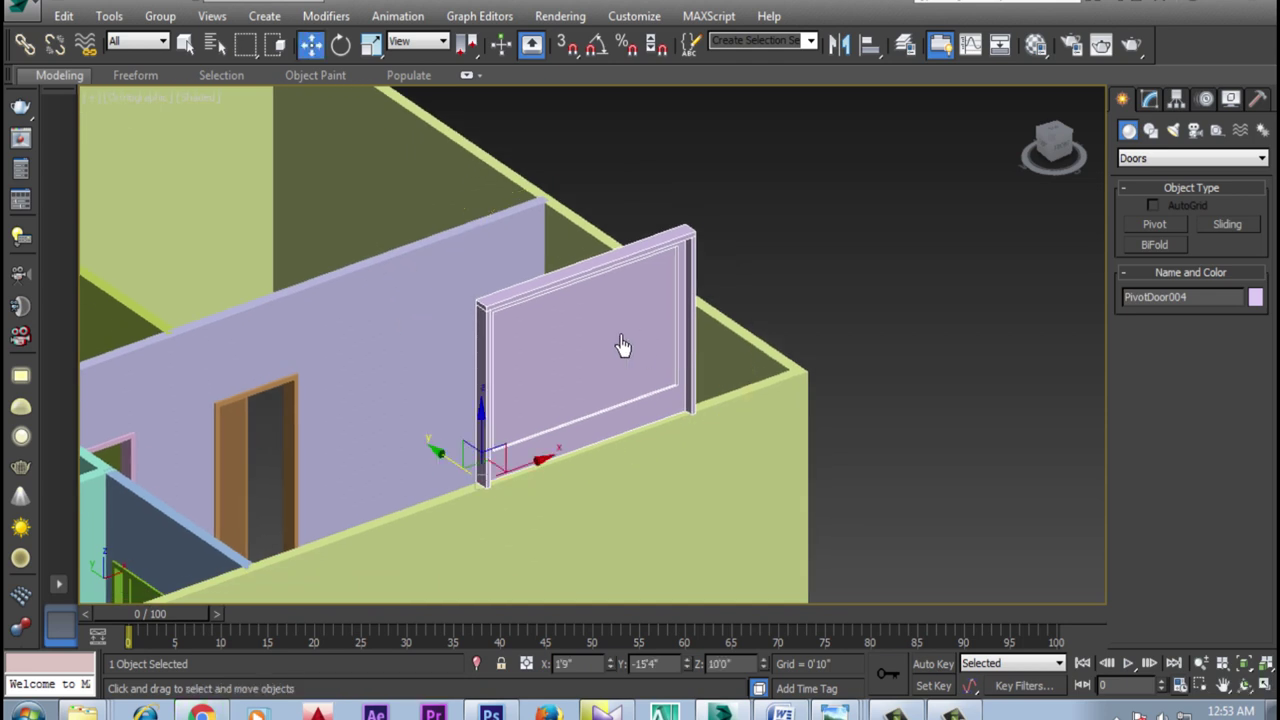
{"action": "left_click", "coordinate": [1150, 100]}
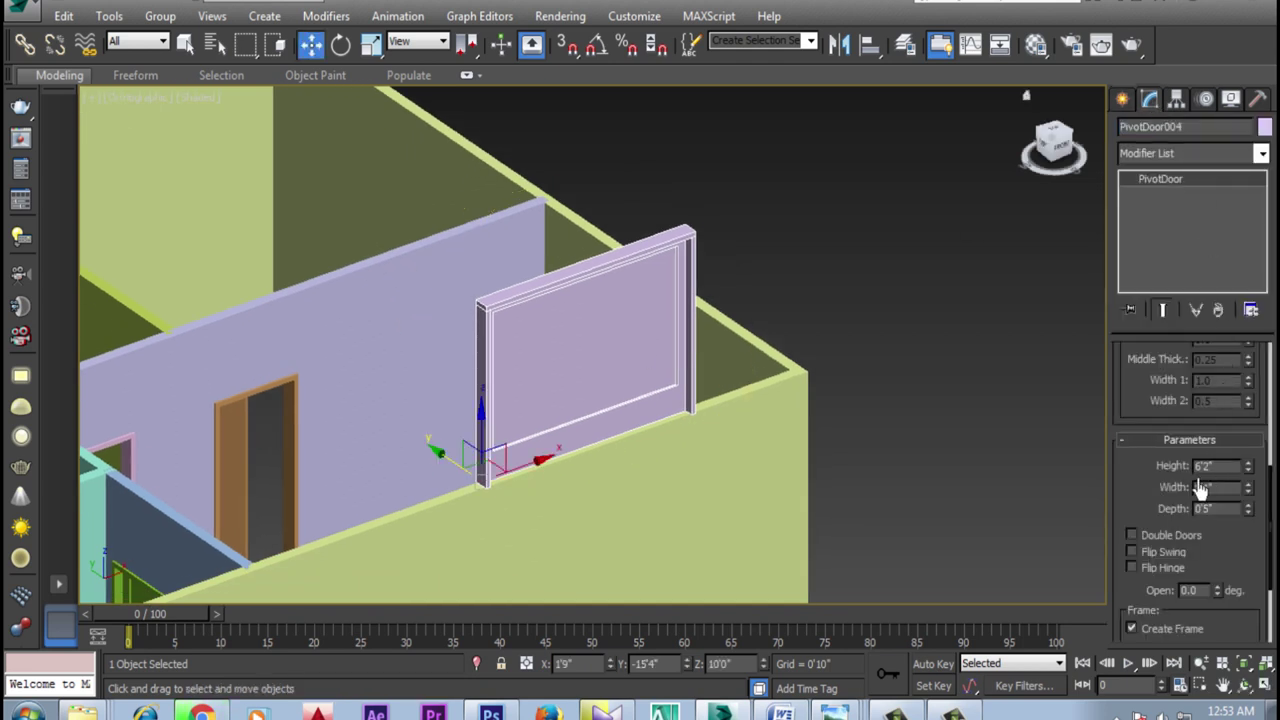
{"action": "left_click_drag", "start_coordinate": [1250, 468], "coordinate": [1248, 470]}
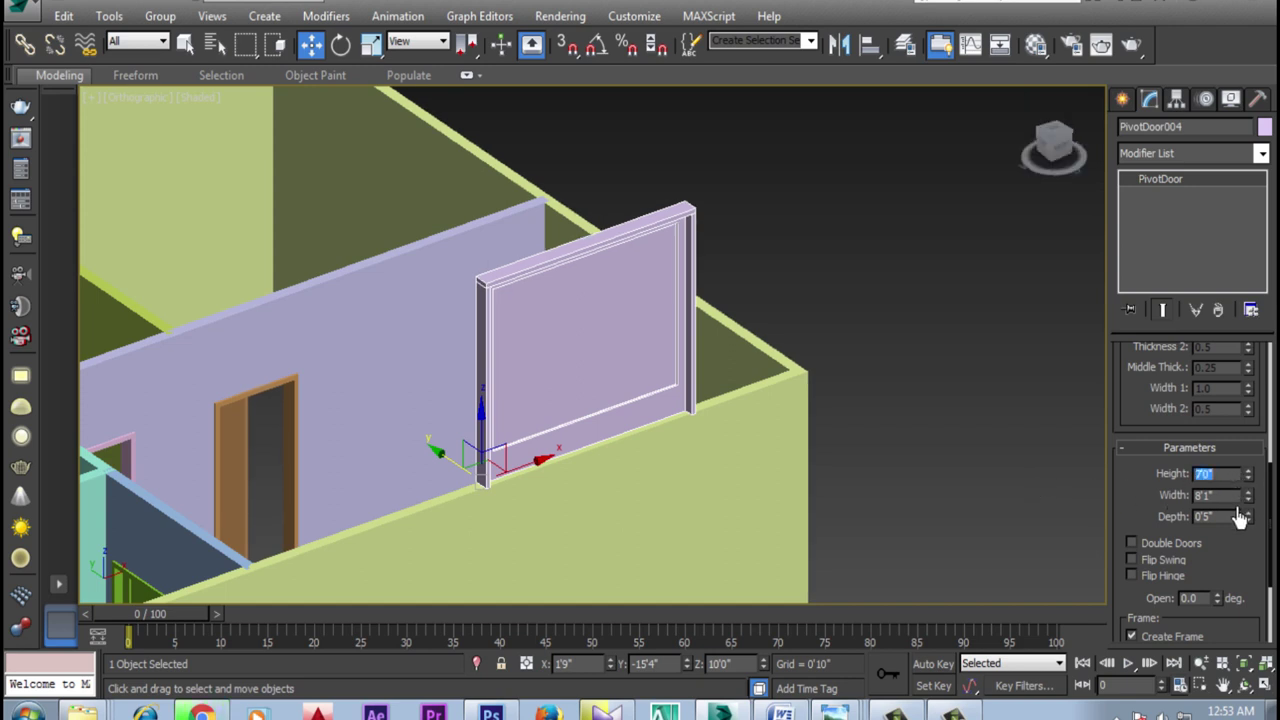
{"action": "left_click_drag", "start_coordinate": [1248, 497], "coordinate": [1248, 484]}
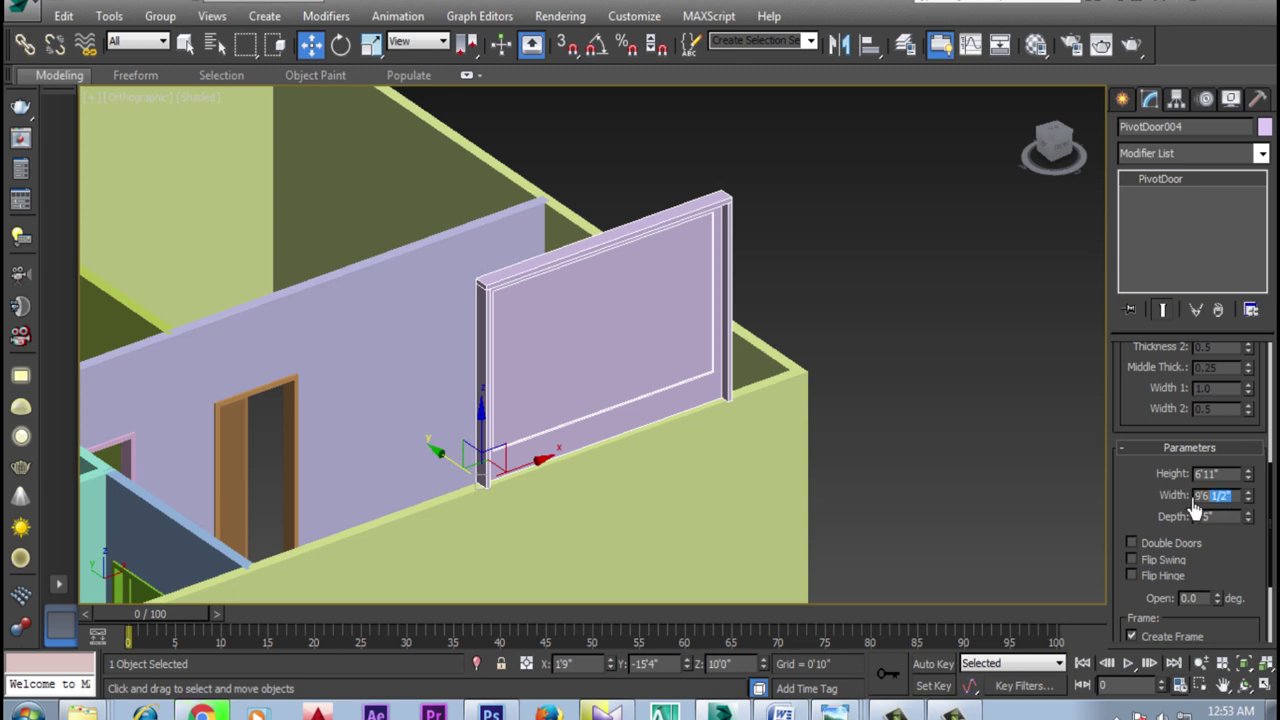
{"action": "type", "text": "4'0"}
{"action": "key", "text": "Return"}
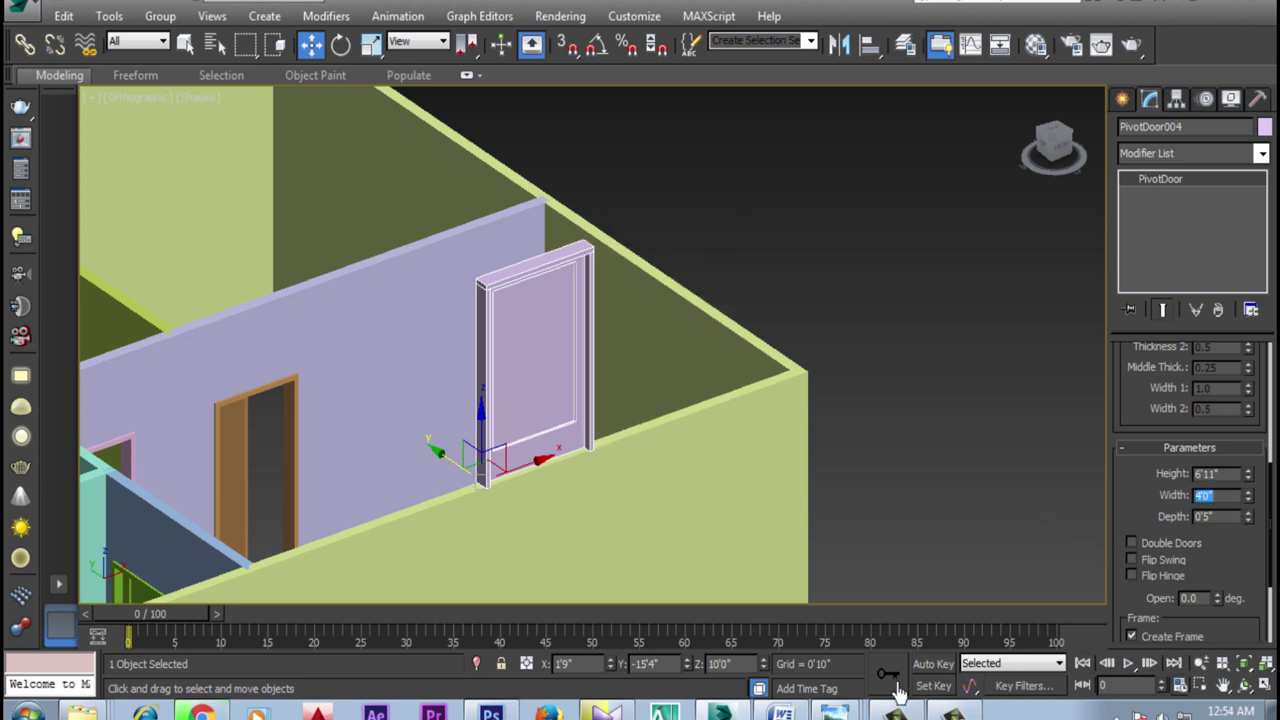
Set the lavender door's Z to 0 so it sits on the floor
{"action": "double_click", "coordinate": [720, 663]}
{"action": "type", "text": "0"}
{"action": "key", "text": "Return"}
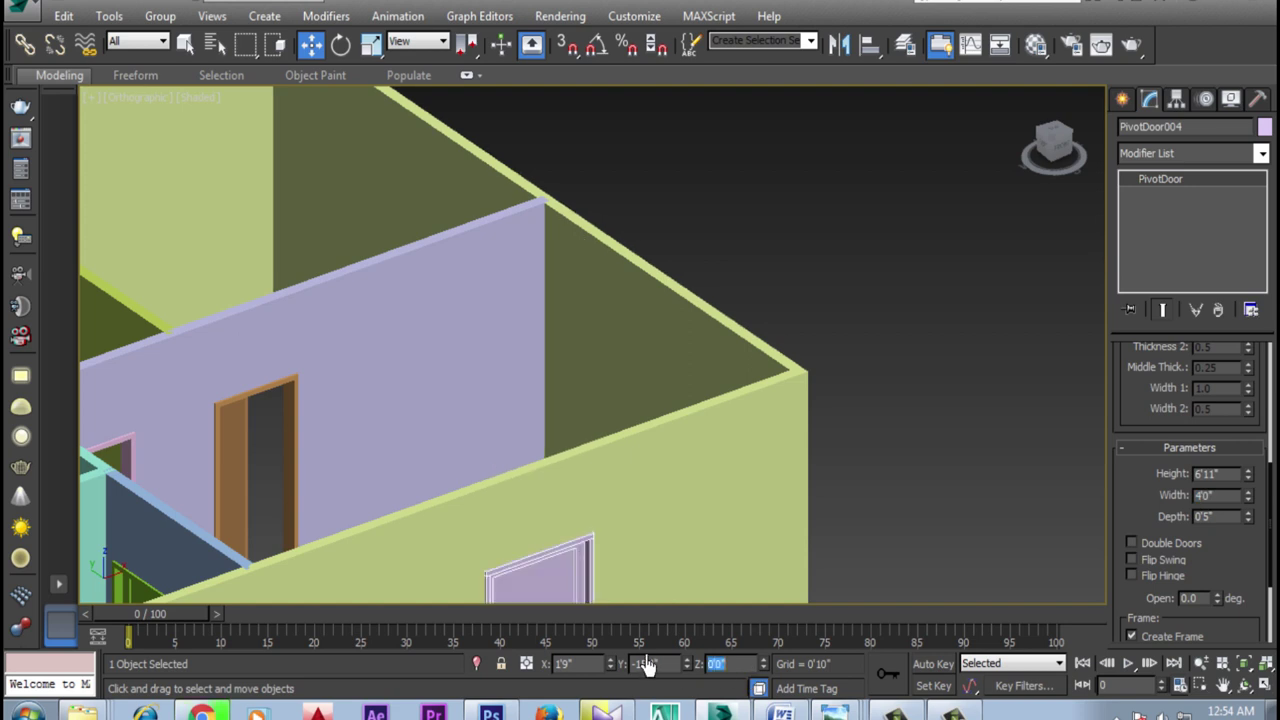
{"action": "middle_click_drag", "start_coordinate": [667, 530], "coordinate": [631, 306]}
{"action": "scroll", "coordinate": [891, 423], "scroll_direction": "down", "scroll_amount": 2}
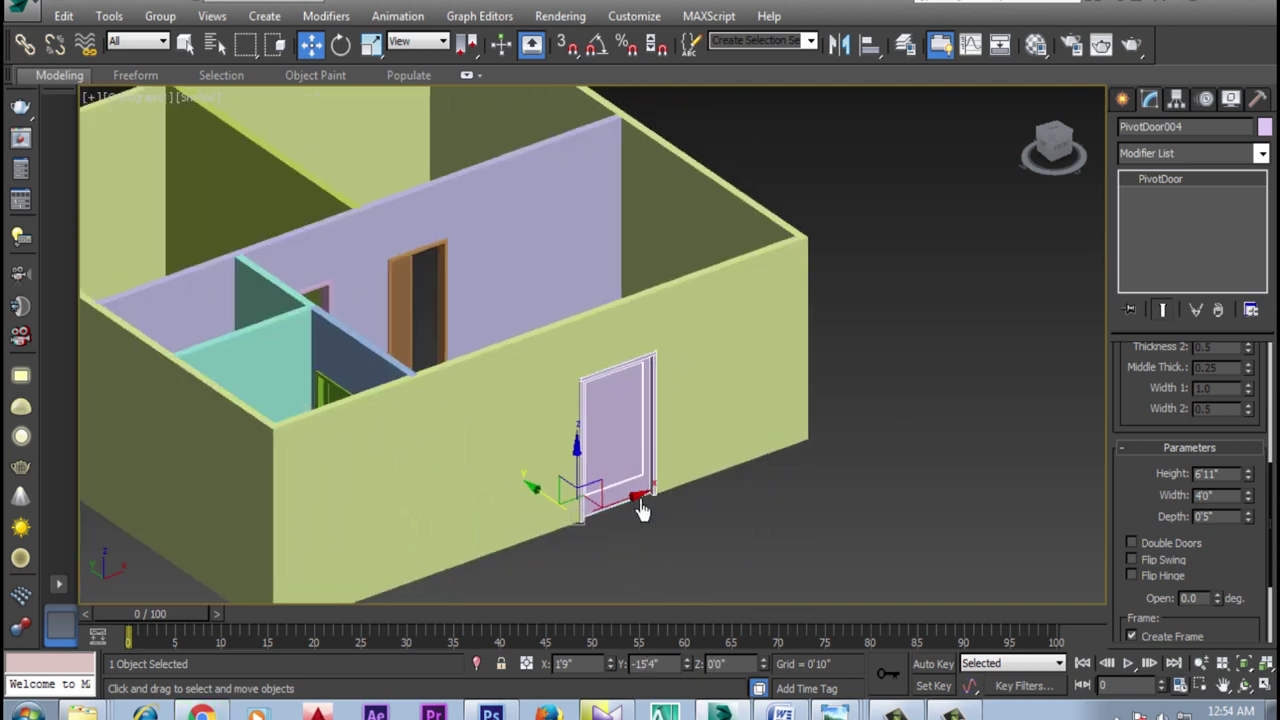
{"action": "middle_click_drag", "start_coordinate": [648, 500], "coordinate": [703, 558]}
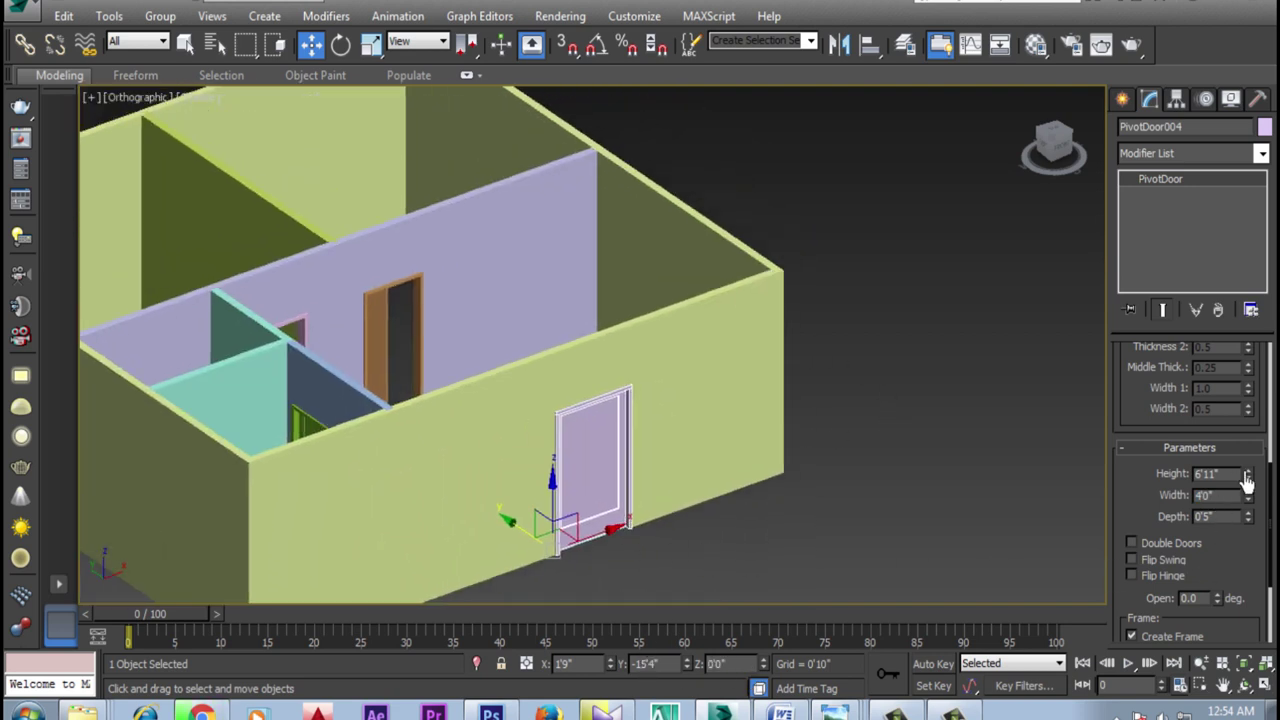
Set the lavender door's height to 7'0", open it 31 degrees, and deselect it
{"action": "left_click_drag", "start_coordinate": [1247, 480], "coordinate": [1247, 460]}
{"action": "type", "text": "7"}
{"action": "key", "text": "Return"}
{"action": "left_click_drag", "start_coordinate": [1217, 598], "coordinate": [1217, 545]}
{"action": "scroll", "coordinate": [1216, 533], "scroll_direction": "down", "scroll_amount": 2}
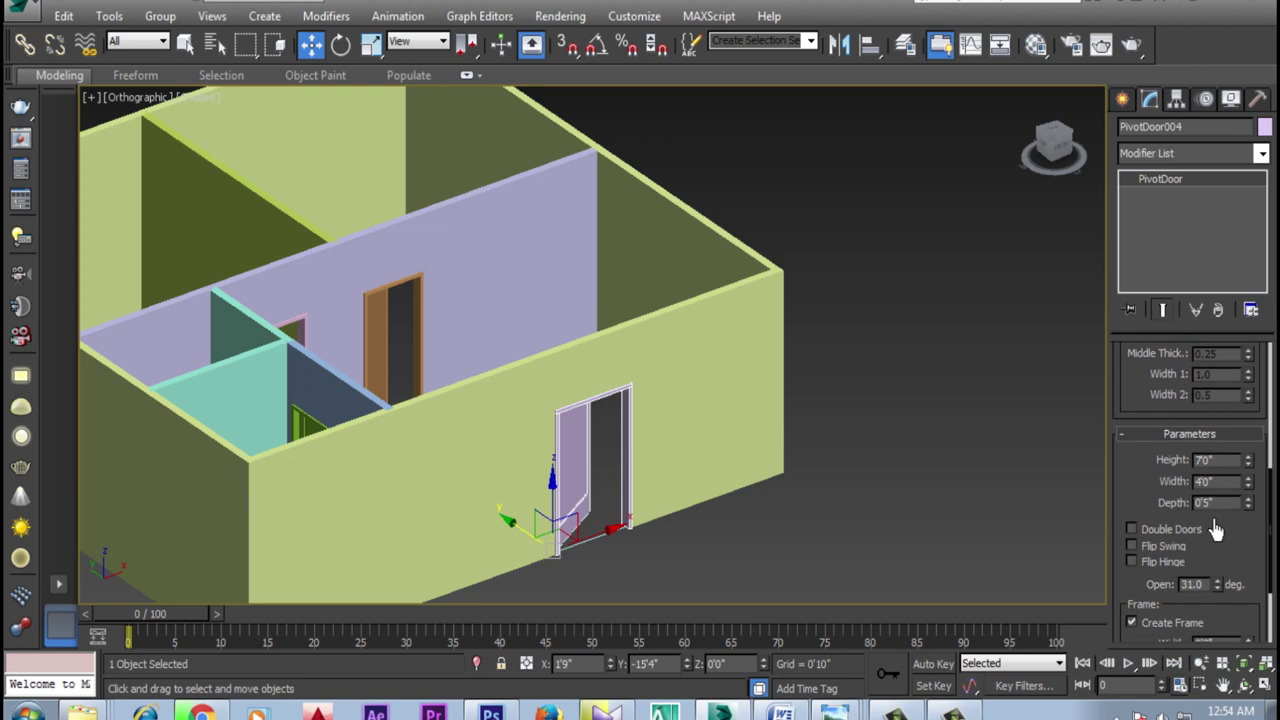
{"action": "scroll", "coordinate": [894, 443], "scroll_direction": "down", "scroll_amount": 1}
{"action": "scroll", "coordinate": [908, 486], "scroll_direction": "down", "scroll_amount": 1}
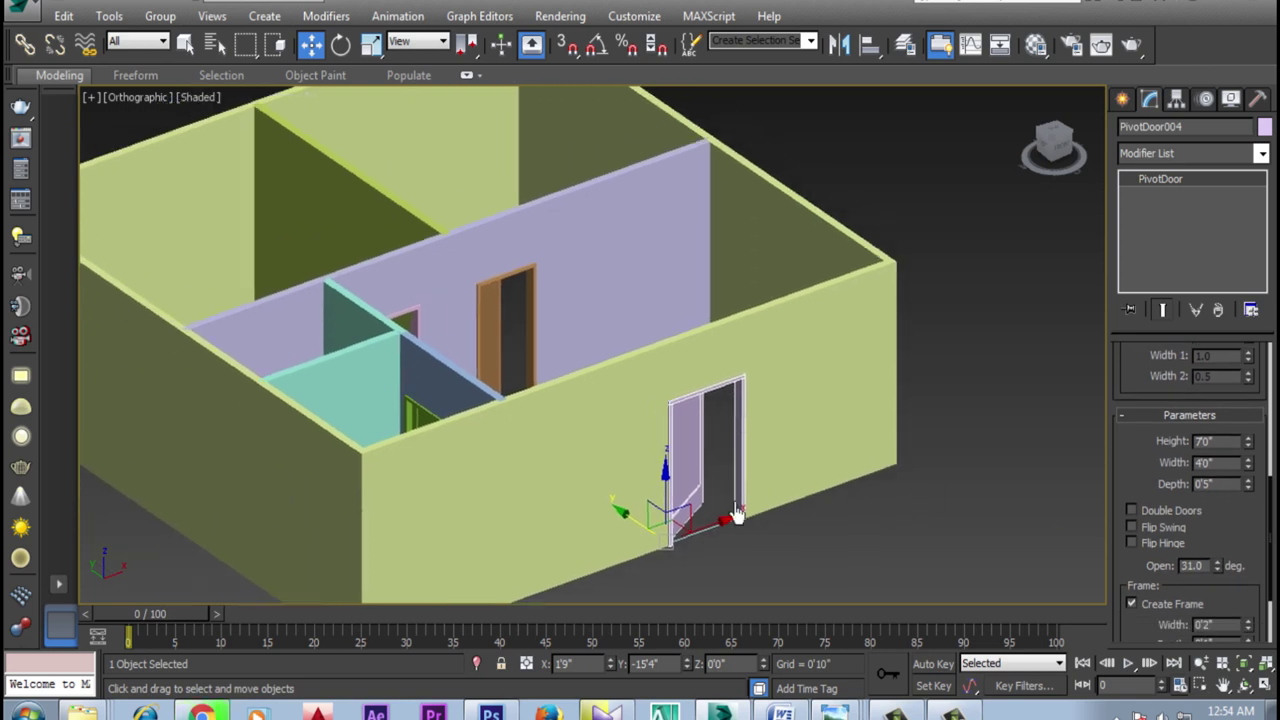
{"action": "scroll", "coordinate": [927, 549], "scroll_direction": "down", "scroll_amount": 2}
{"action": "left_click", "coordinate": [840, 498]}
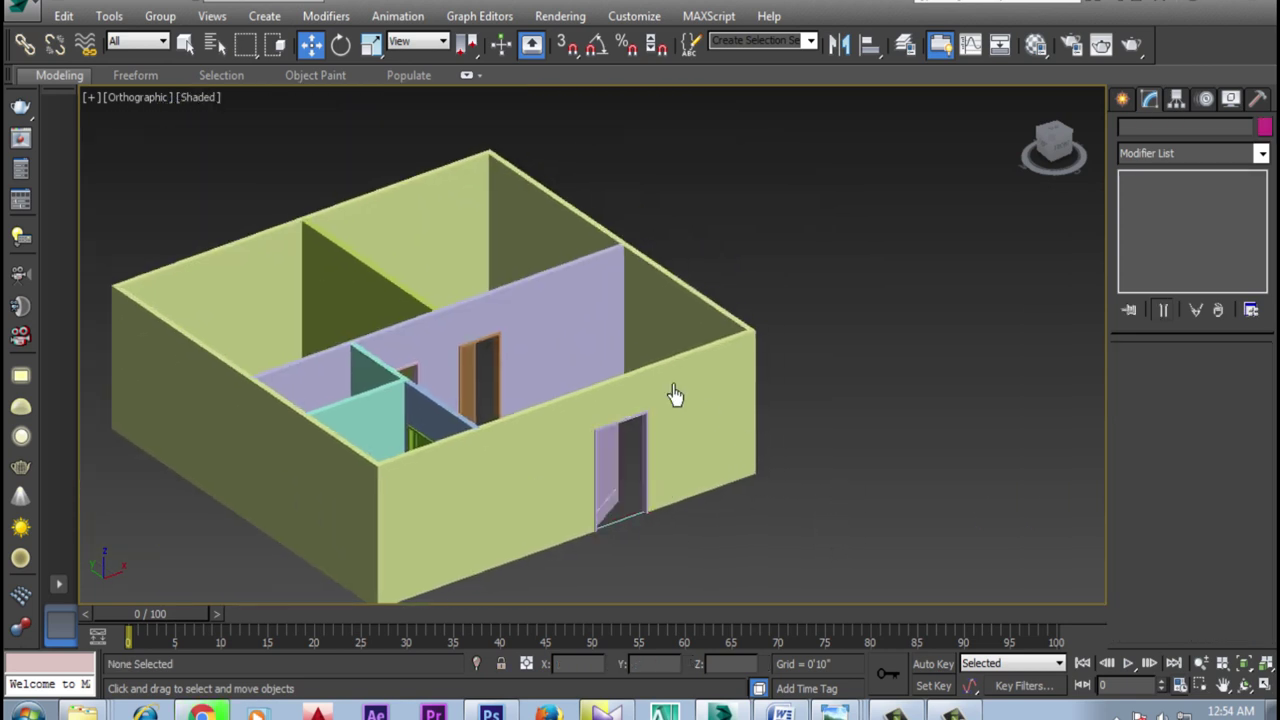
Give the interior wall Wall002 and the outer wall new object colours
{"action": "left_click", "coordinate": [565, 342]}
{"action": "left_click", "coordinate": [1265, 127]}
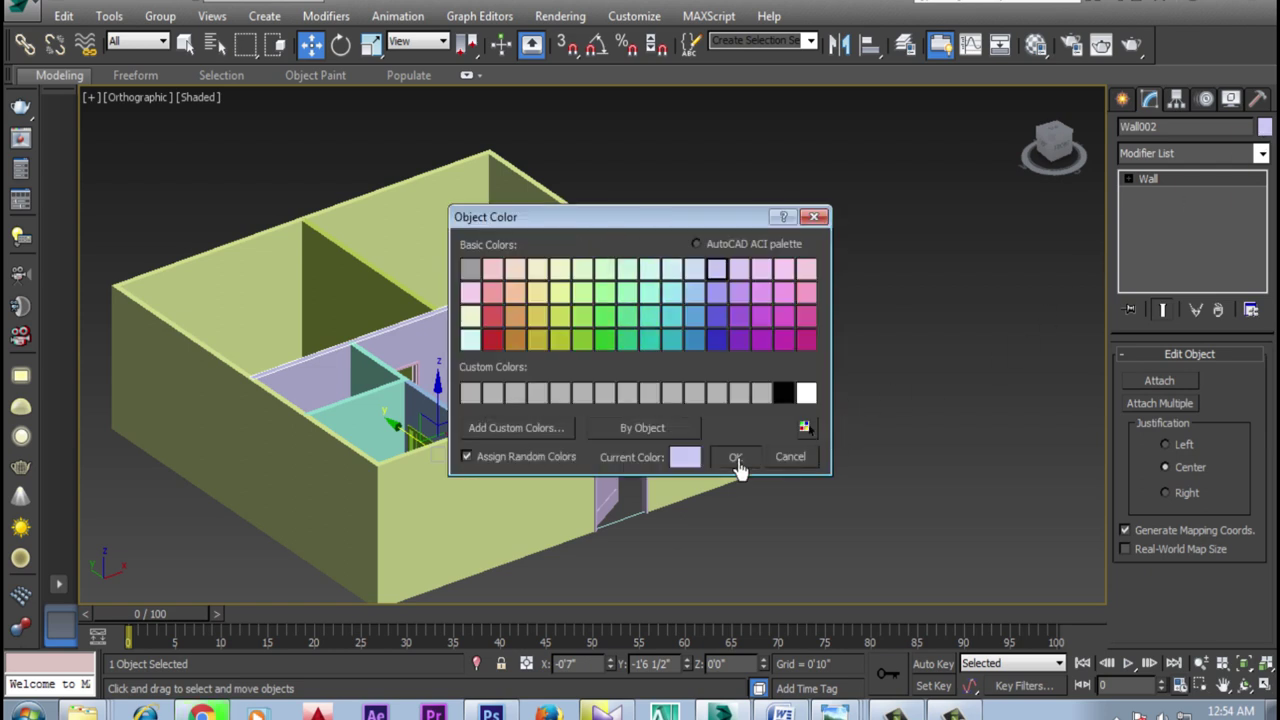
{"action": "left_click", "coordinate": [734, 456]}
{"action": "left_click", "coordinate": [700, 428]}
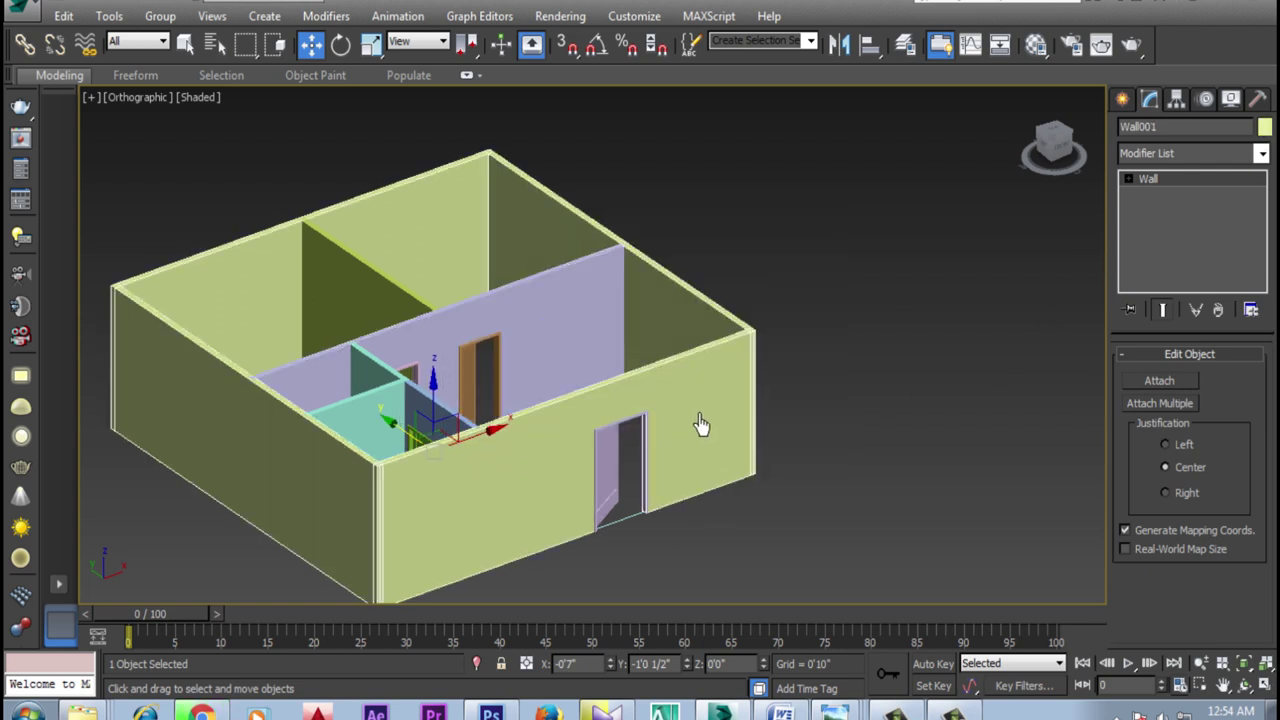
{"action": "left_click", "coordinate": [1265, 128]}
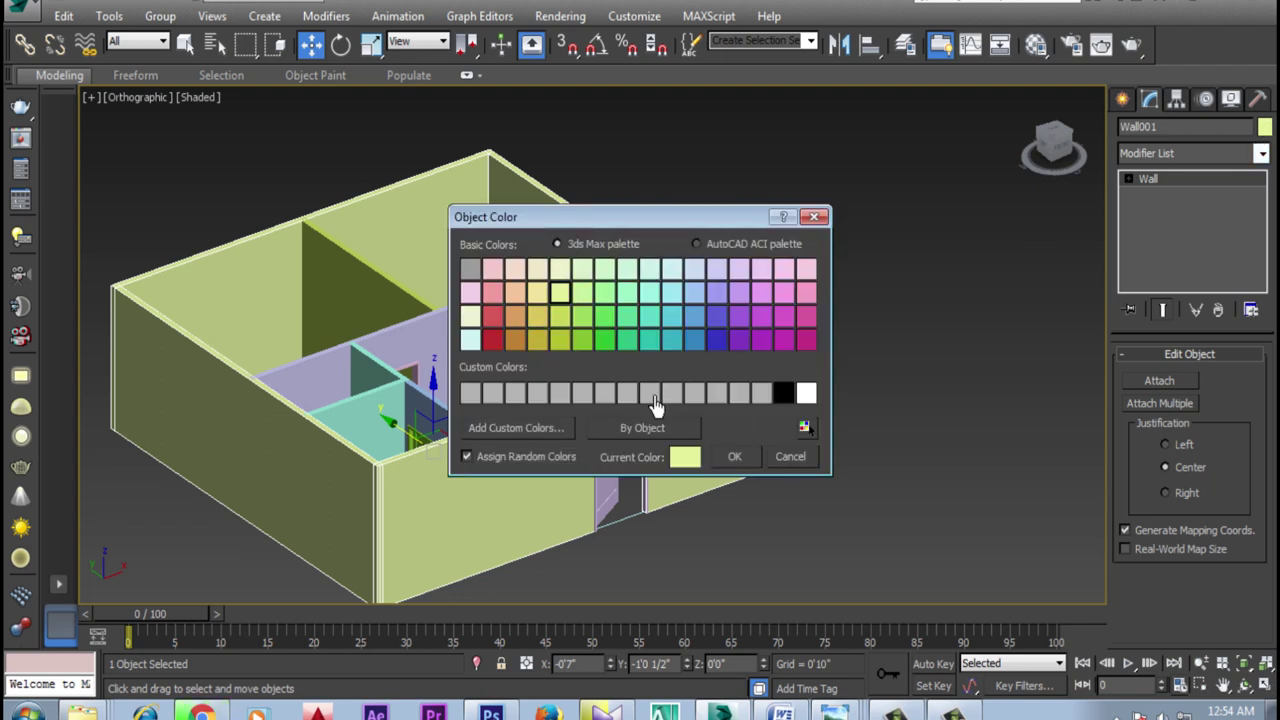
{"action": "left_click", "coordinate": [733, 458]}
{"action": "left_click", "coordinate": [875, 467]}
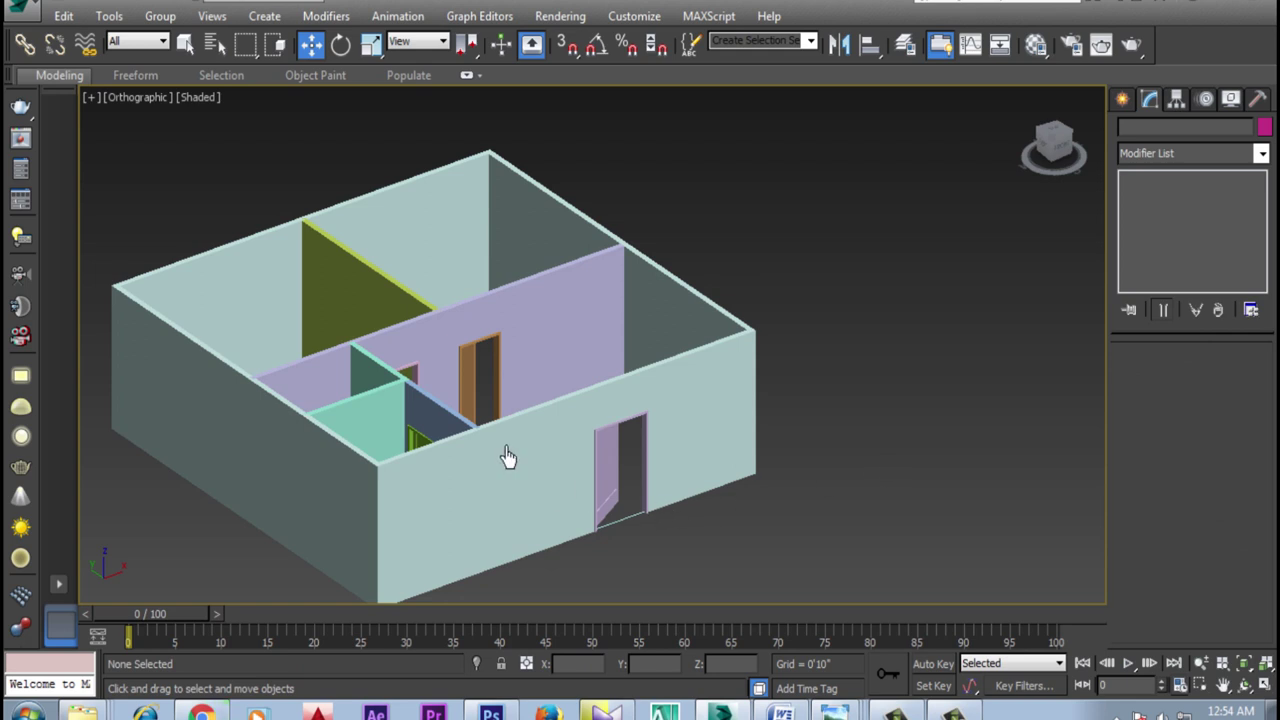
Select all five walls and set them to one pale aqua object colour
{"action": "scroll", "coordinate": [384, 418], "scroll_direction": "up", "scroll_amount": 2}
{"action": "left_click", "coordinate": [365, 413]}
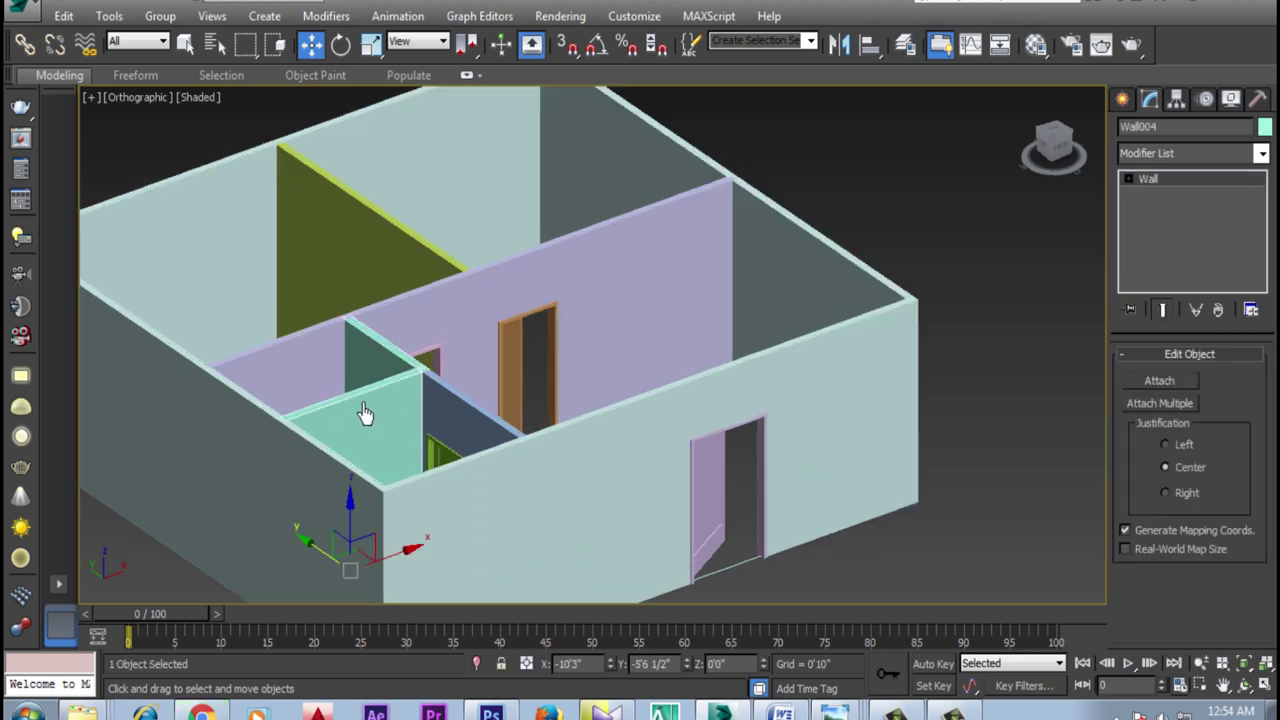
{"action": "left_click", "coordinate": [455, 410], "text": "ctrl"}
{"action": "left_click", "coordinate": [553, 275], "text": "ctrl"}
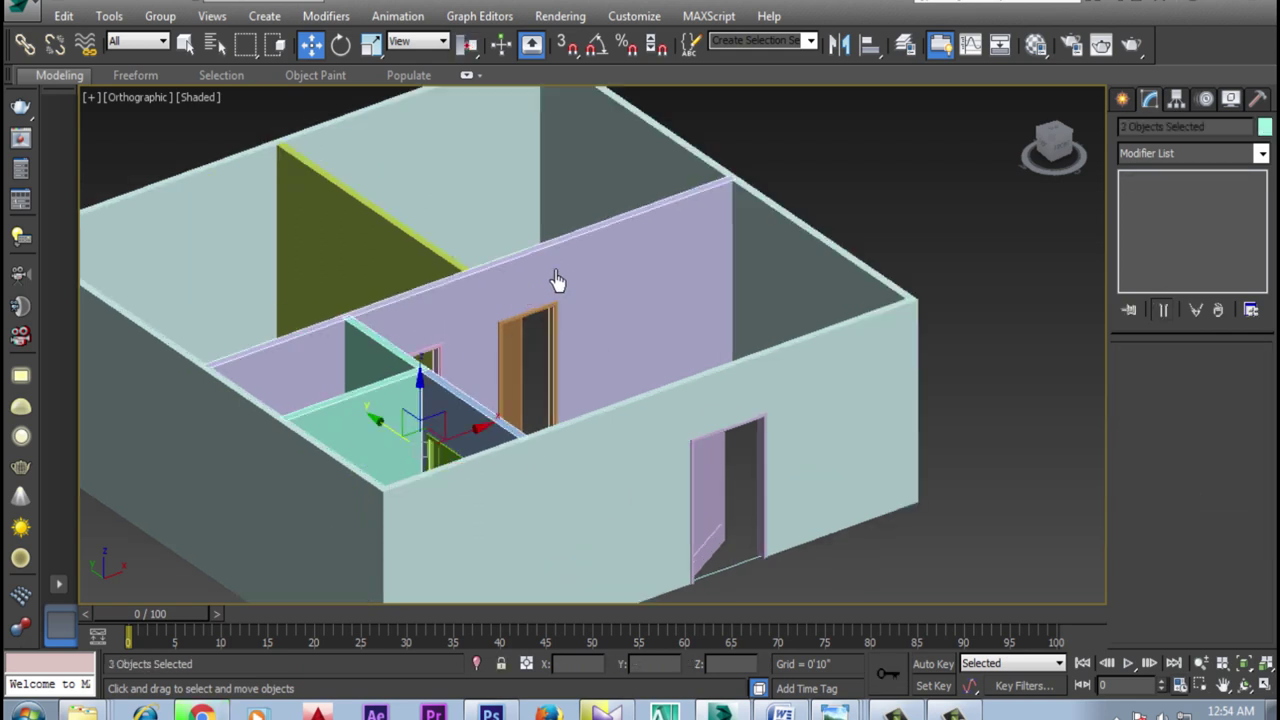
{"action": "left_click", "coordinate": [664, 172], "text": "ctrl"}
{"action": "left_click", "coordinate": [389, 246], "text": "ctrl"}
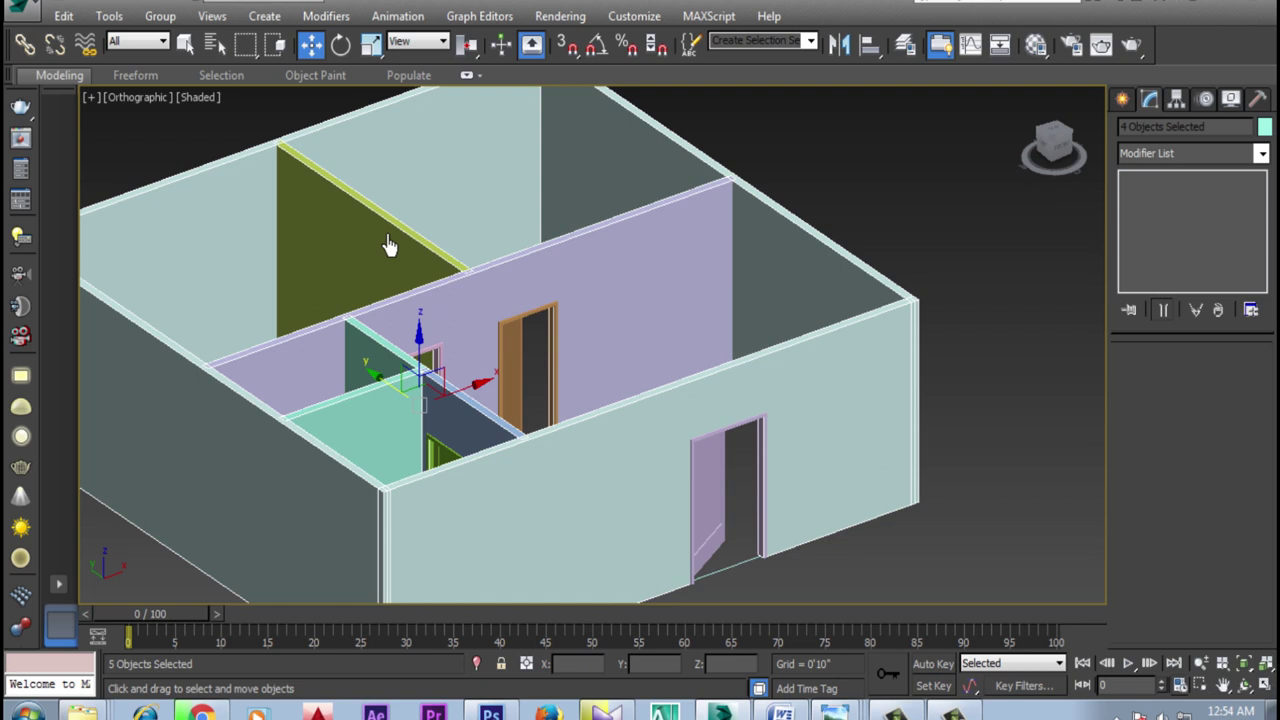
{"action": "left_click", "coordinate": [1265, 130]}
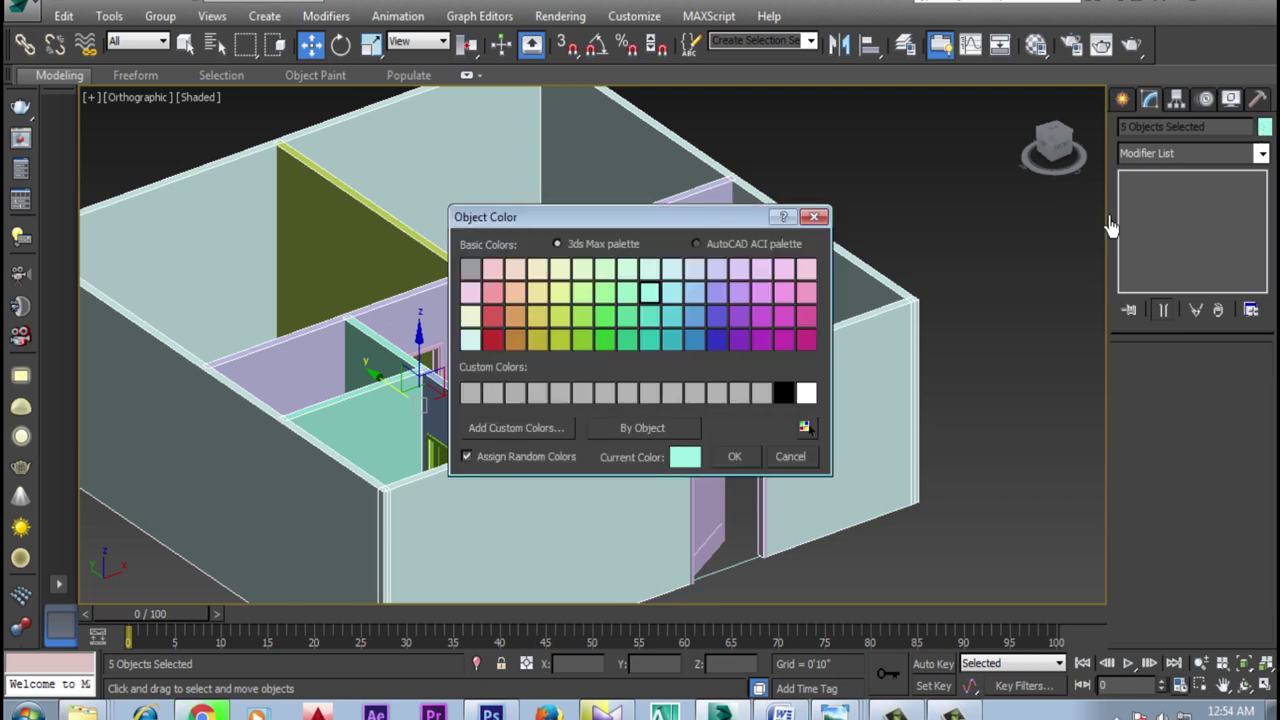
{"action": "left_click", "coordinate": [469, 342]}
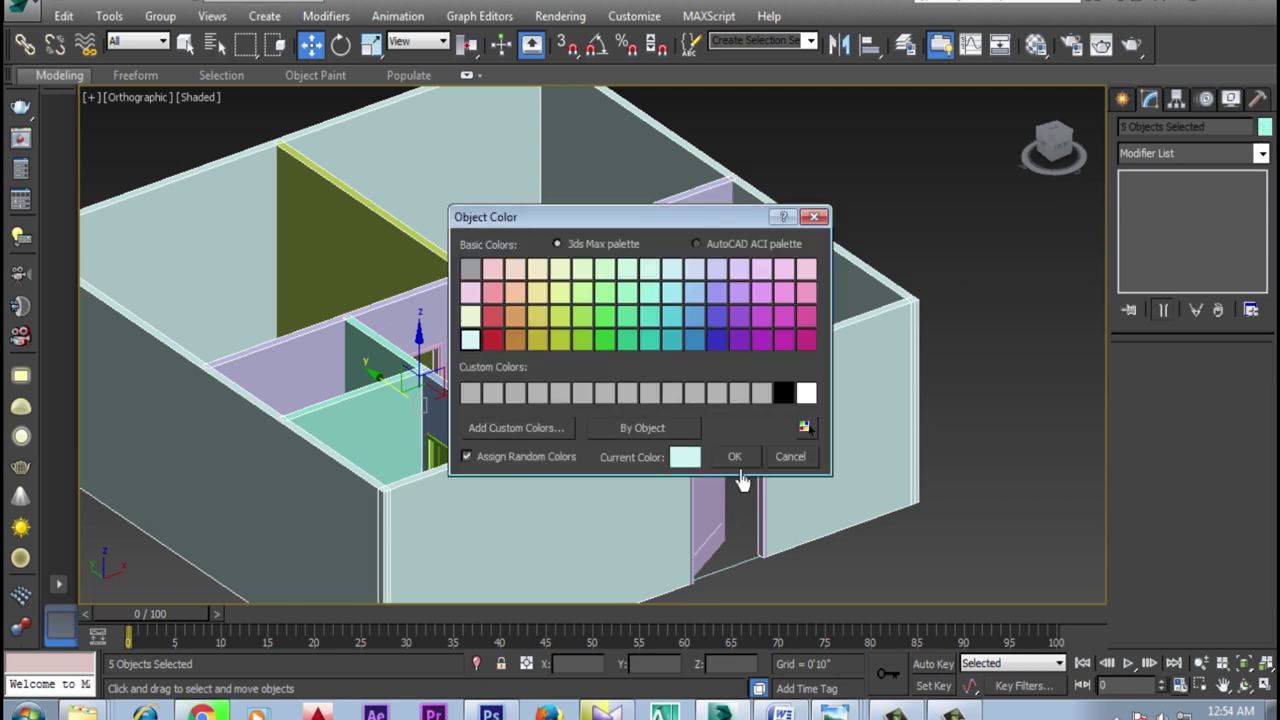
{"action": "left_click", "coordinate": [734, 457]}
{"action": "left_click", "coordinate": [1012, 381]}
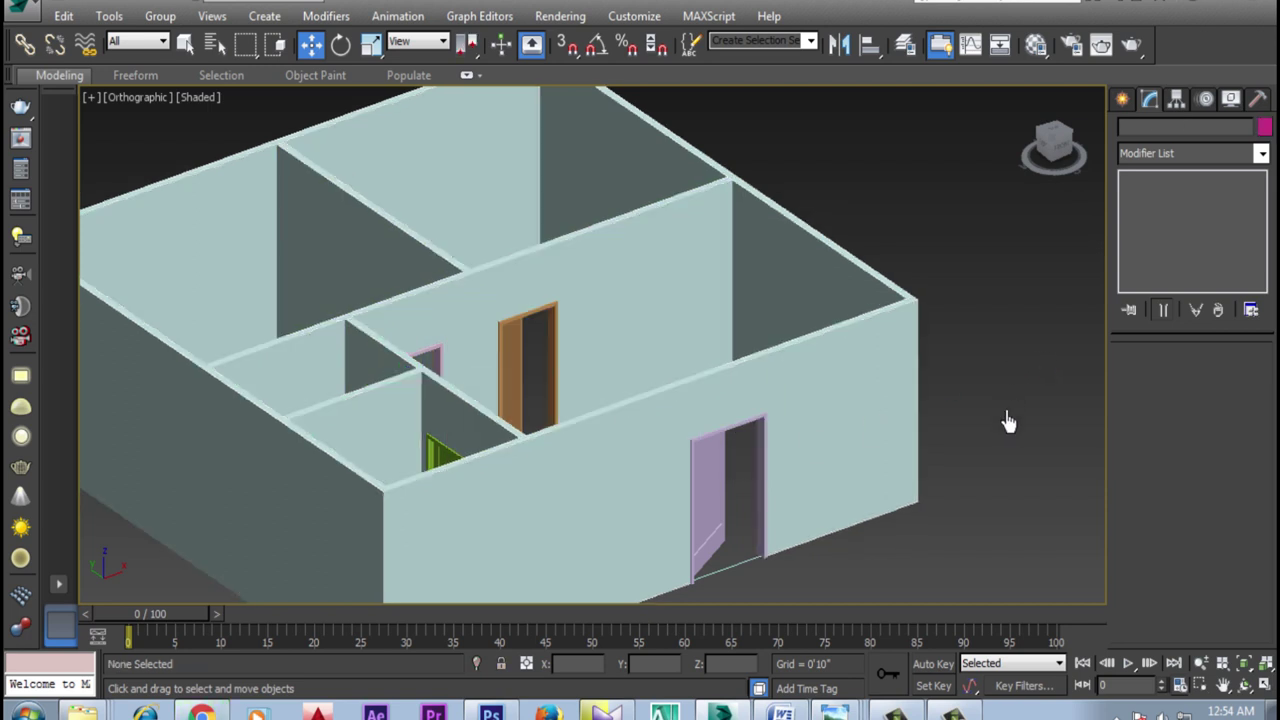
Orbit the house to look into the rooms and check the doors
{"action": "scroll", "coordinate": [860, 430], "scroll_direction": "down", "scroll_amount": 1}
{"action": "scroll", "coordinate": [803, 443], "scroll_direction": "down", "scroll_amount": 2}
{"action": "scroll", "coordinate": [851, 449], "scroll_direction": "down", "scroll_amount": 1}
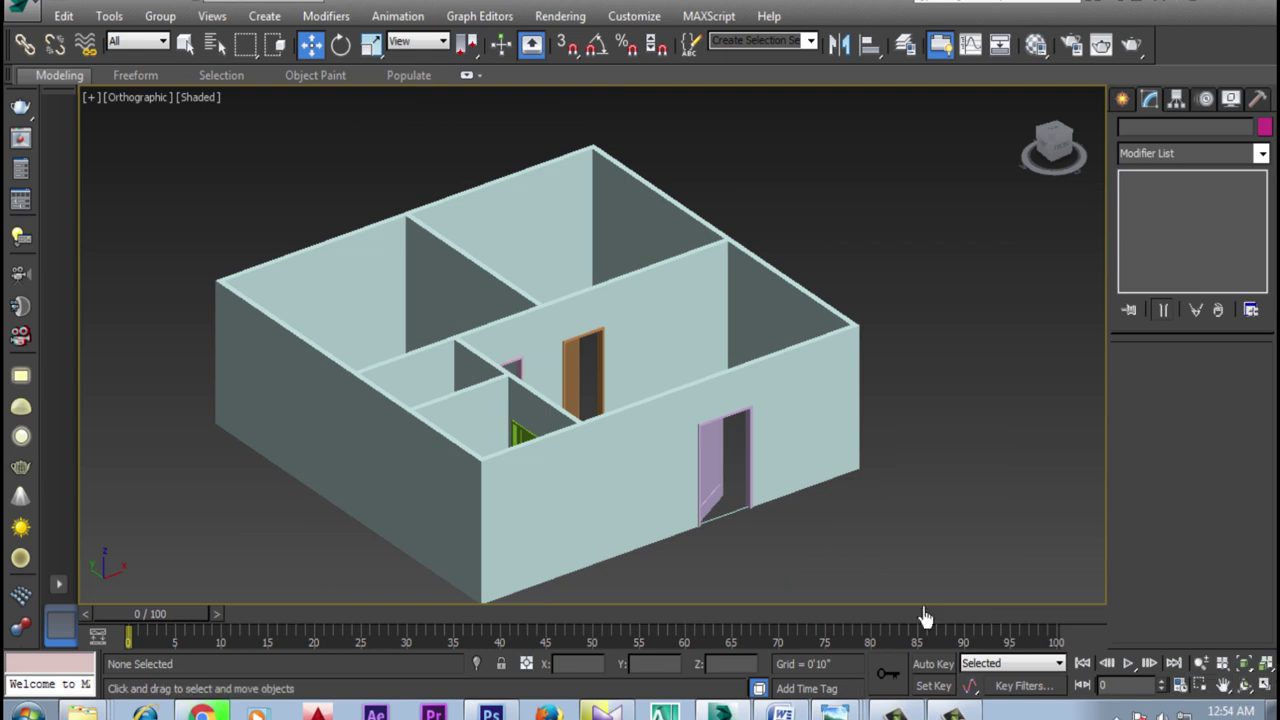
{"action": "middle_click_drag", "start_coordinate": [765, 600], "coordinate": [765, 570]}
{"action": "left_click", "coordinate": [1244, 685]}
{"action": "mouse_move", "coordinate": [674, 447]}
{"action": "left_mouse_down"}
{"action": "mouse_move", "coordinate": [572, 432]}
{"action": "mouse_move", "coordinate": [571, 394]}
{"action": "mouse_move", "coordinate": [487, 430]}
{"action": "left_mouse_up"}
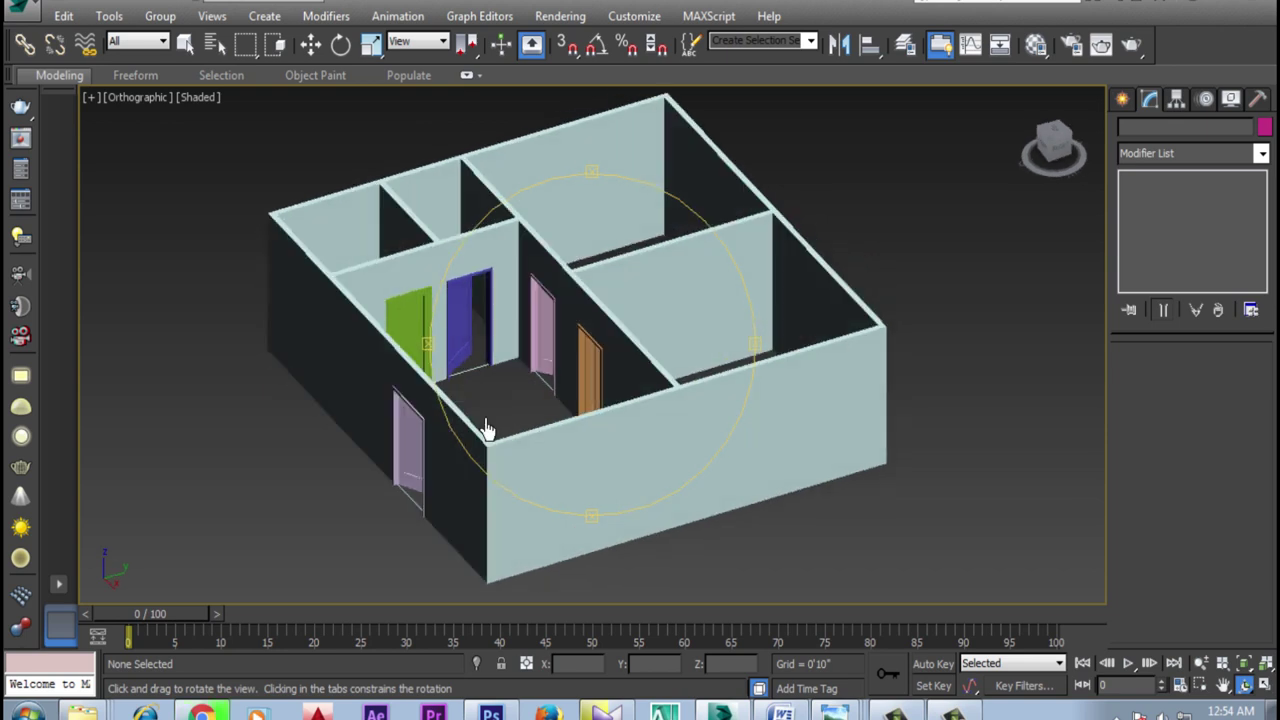
{"action": "scroll", "coordinate": [526, 457], "scroll_direction": "up", "scroll_amount": 2}
{"action": "scroll", "coordinate": [549, 460], "scroll_direction": "up", "scroll_amount": 2}
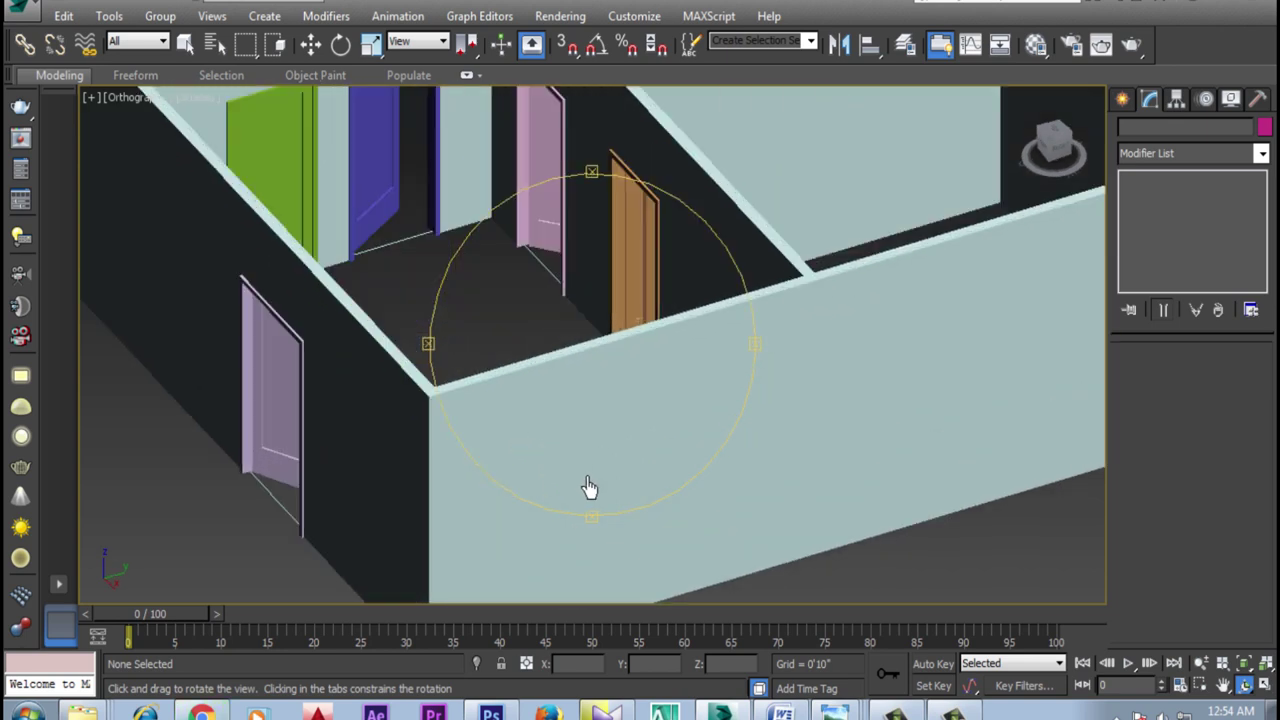
Switch the viewport to Top view and pan the shaded floor plan into place
{"action": "scroll", "coordinate": [589, 487], "scroll_direction": "down", "scroll_amount": 1}
{"action": "scroll", "coordinate": [540, 438], "scroll_direction": "down", "scroll_amount": 1}
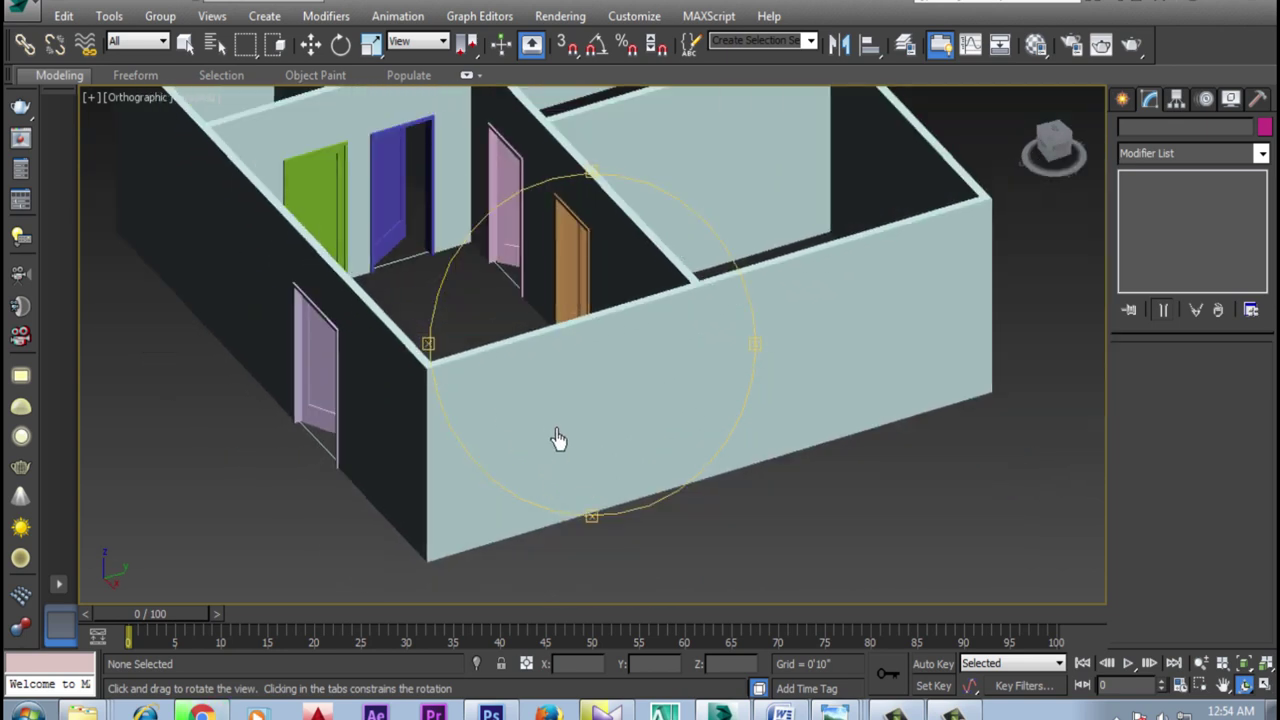
{"action": "right_click", "coordinate": [636, 478]}
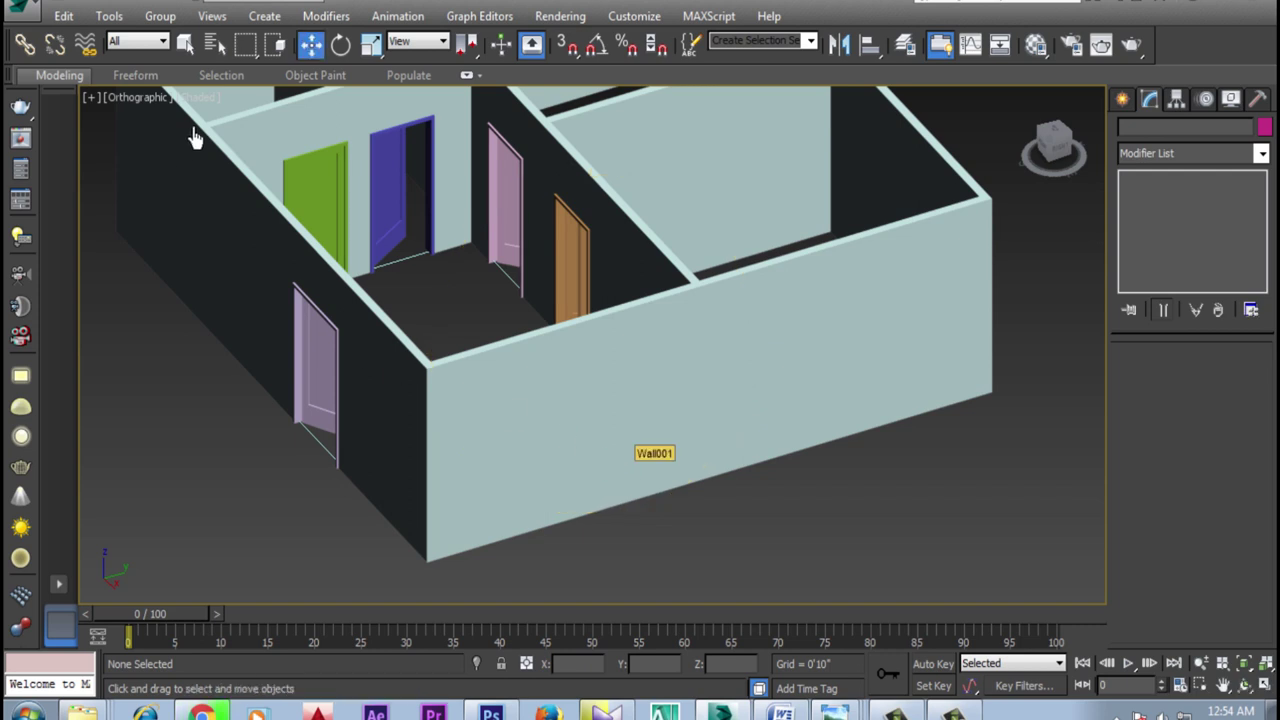
{"action": "left_click", "coordinate": [135, 98]}
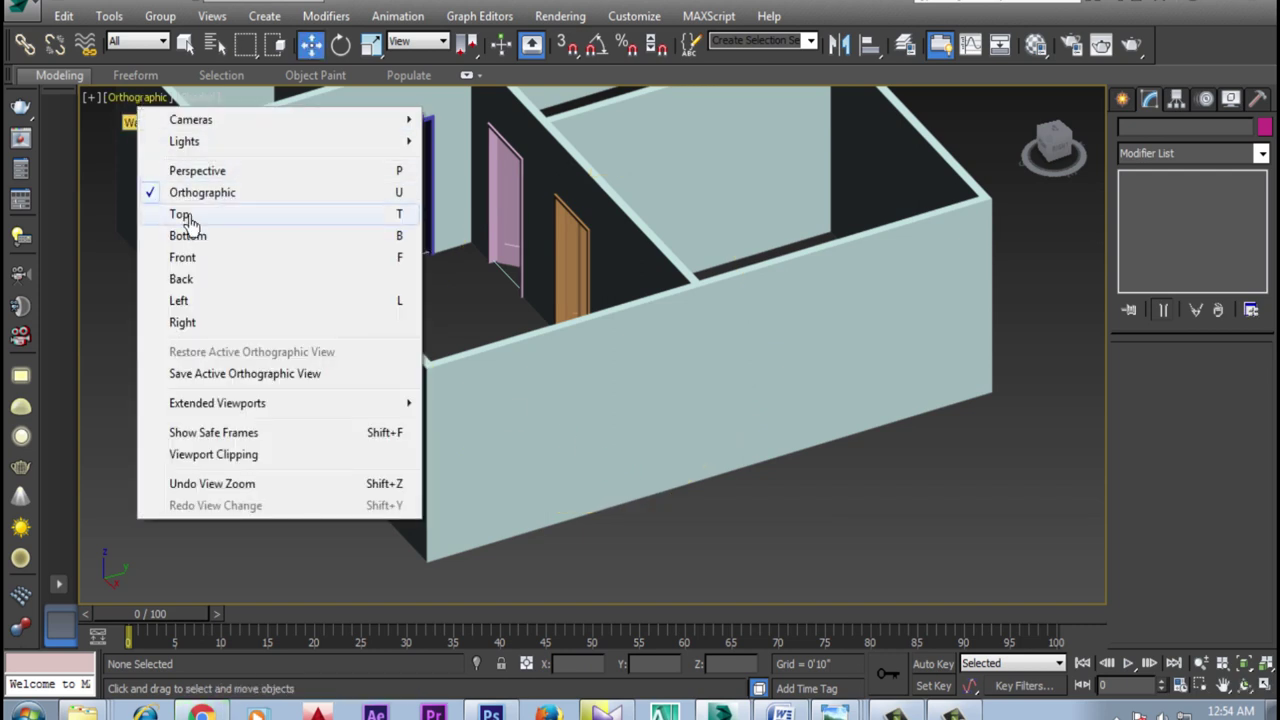
{"action": "left_click", "coordinate": [185, 215]}
{"action": "middle_click_drag", "start_coordinate": [529, 443], "coordinate": [560, 314]}
{"action": "scroll", "coordinate": [757, 434], "scroll_direction": "down", "scroll_amount": 3}
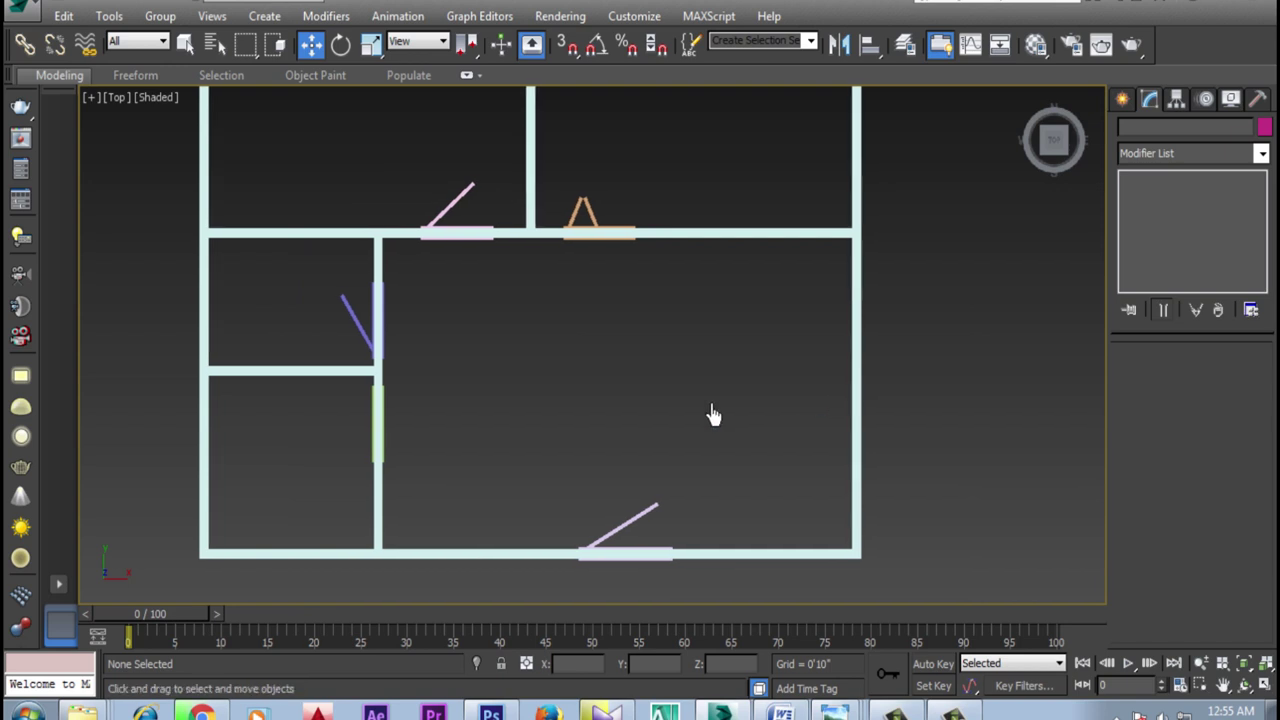
{"action": "middle_click_drag", "start_coordinate": [877, 394], "coordinate": [793, 418]}
{"action": "left_click", "coordinate": [1122, 100]}
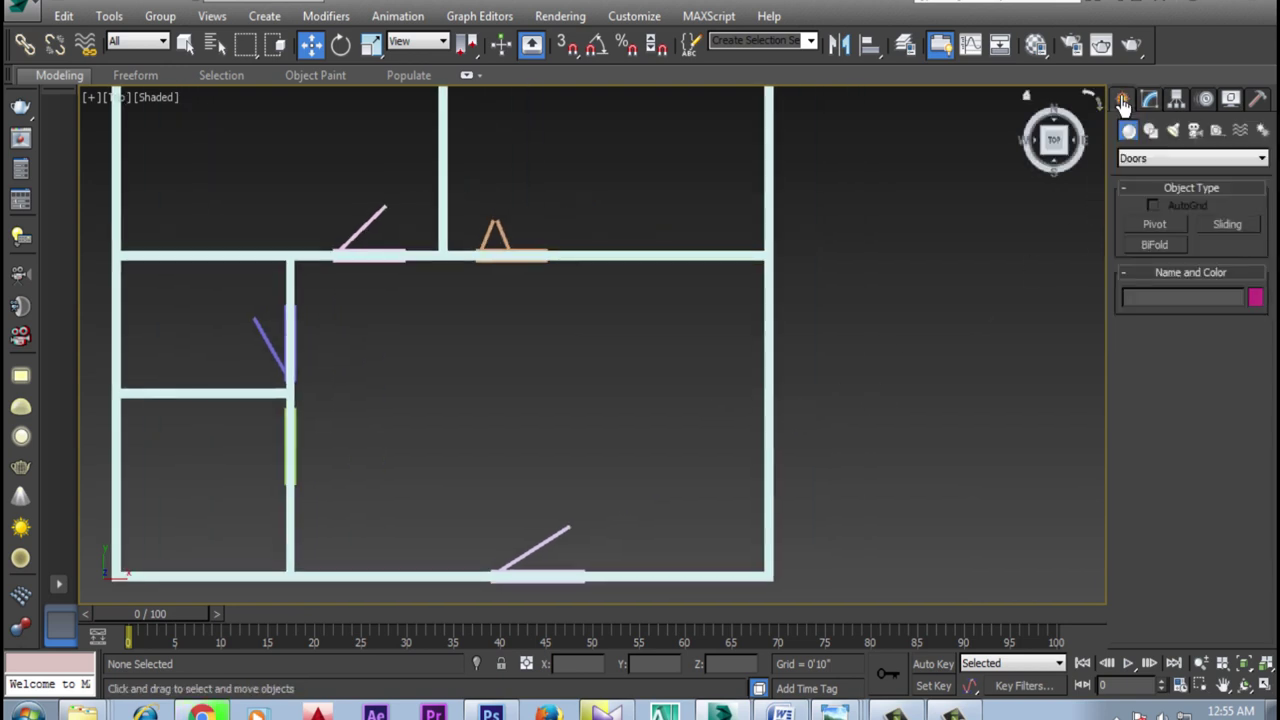
Choose the Sliding window type, switch to Wireframe, and turn on Snaps
{"action": "left_click", "coordinate": [1140, 160]}
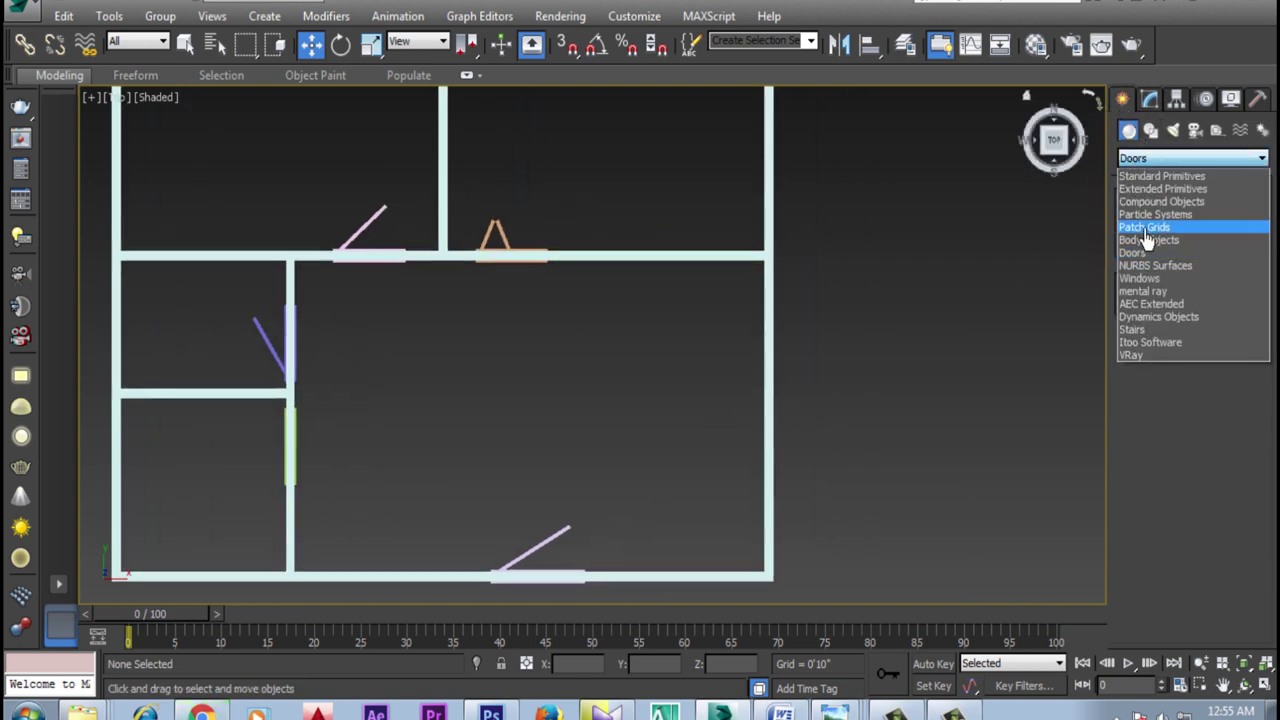
{"action": "left_click", "coordinate": [1140, 289]}
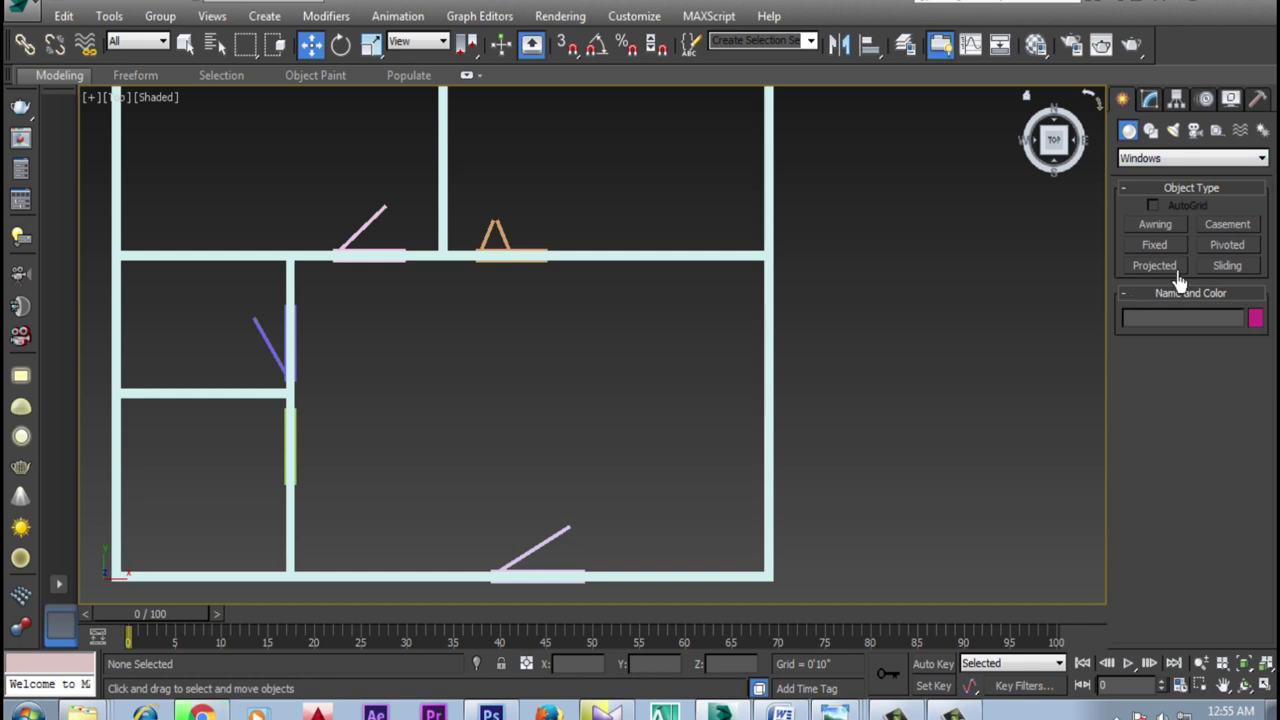
{"action": "left_click", "coordinate": [1228, 268]}
{"action": "left_click", "coordinate": [148, 102]}
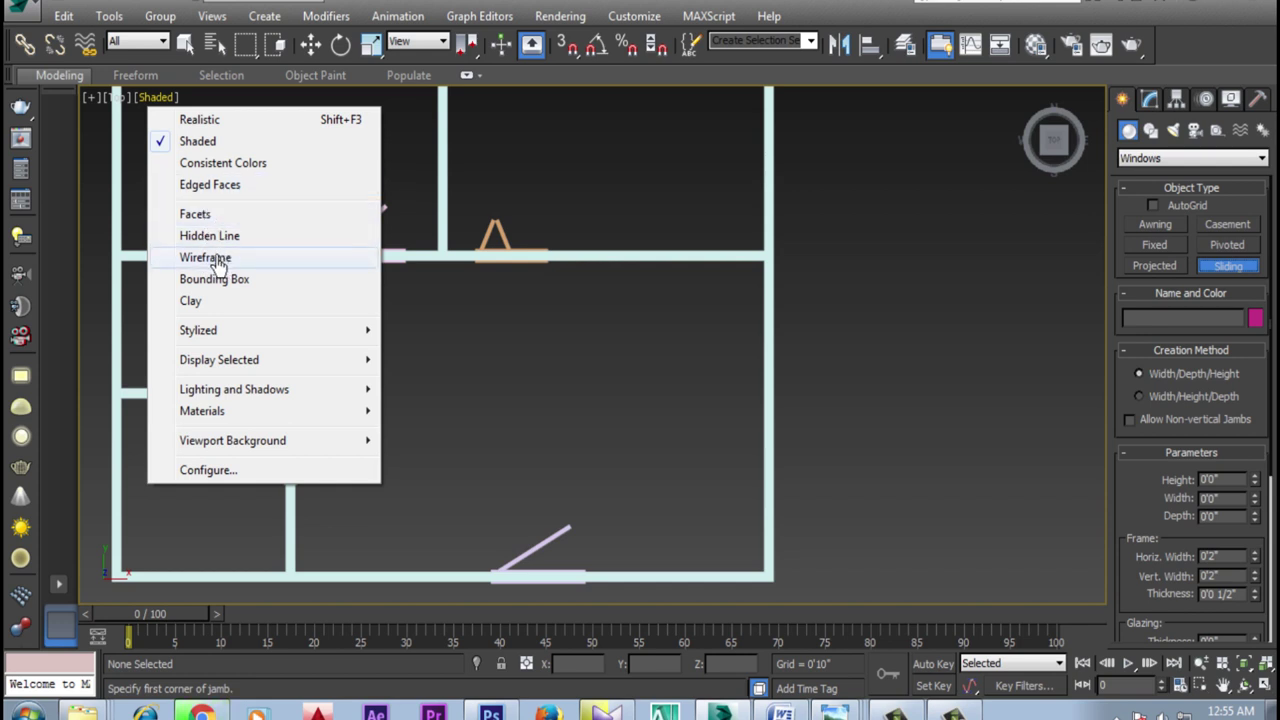
{"action": "left_click", "coordinate": [197, 258]}
{"action": "scroll", "coordinate": [700, 340], "scroll_direction": "up", "scroll_amount": 3}
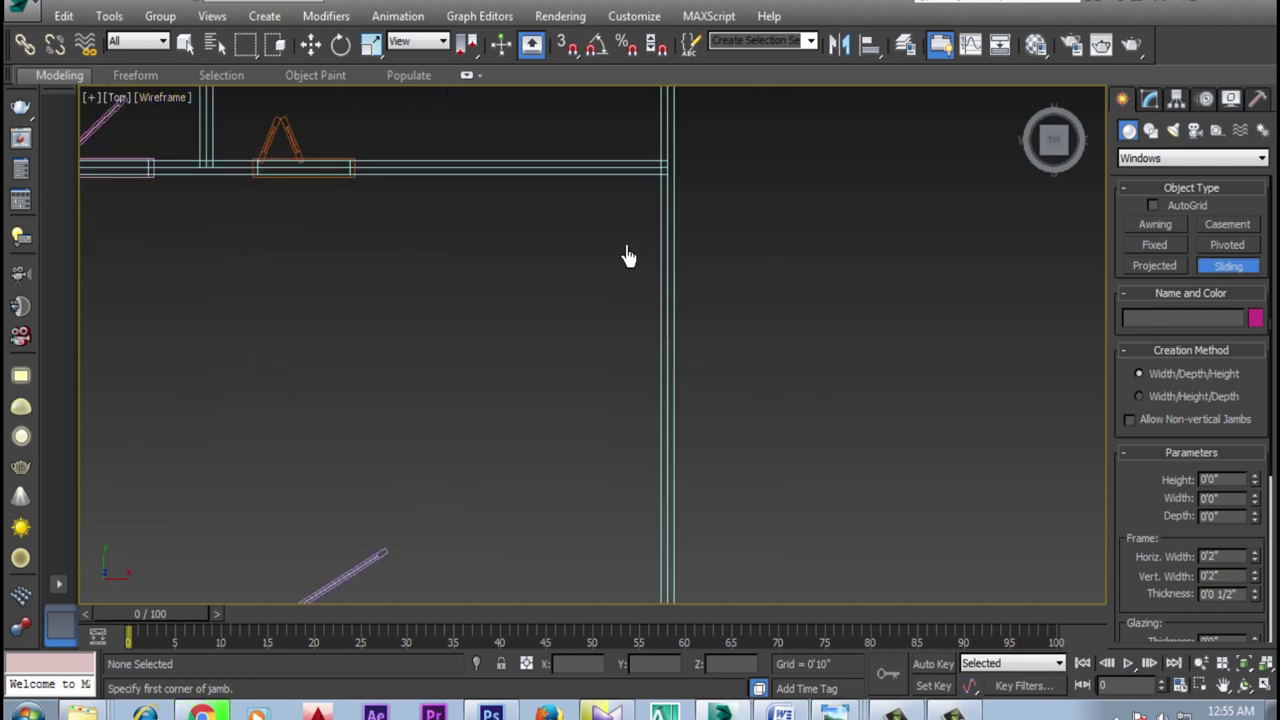
{"action": "left_click", "coordinate": [566, 44]}
Draw sliding windows along the right outer wall, including a 9'0" one, then return to Shaded
{"action": "left_click_drag", "start_coordinate": [660, 268], "coordinate": [663, 490]}
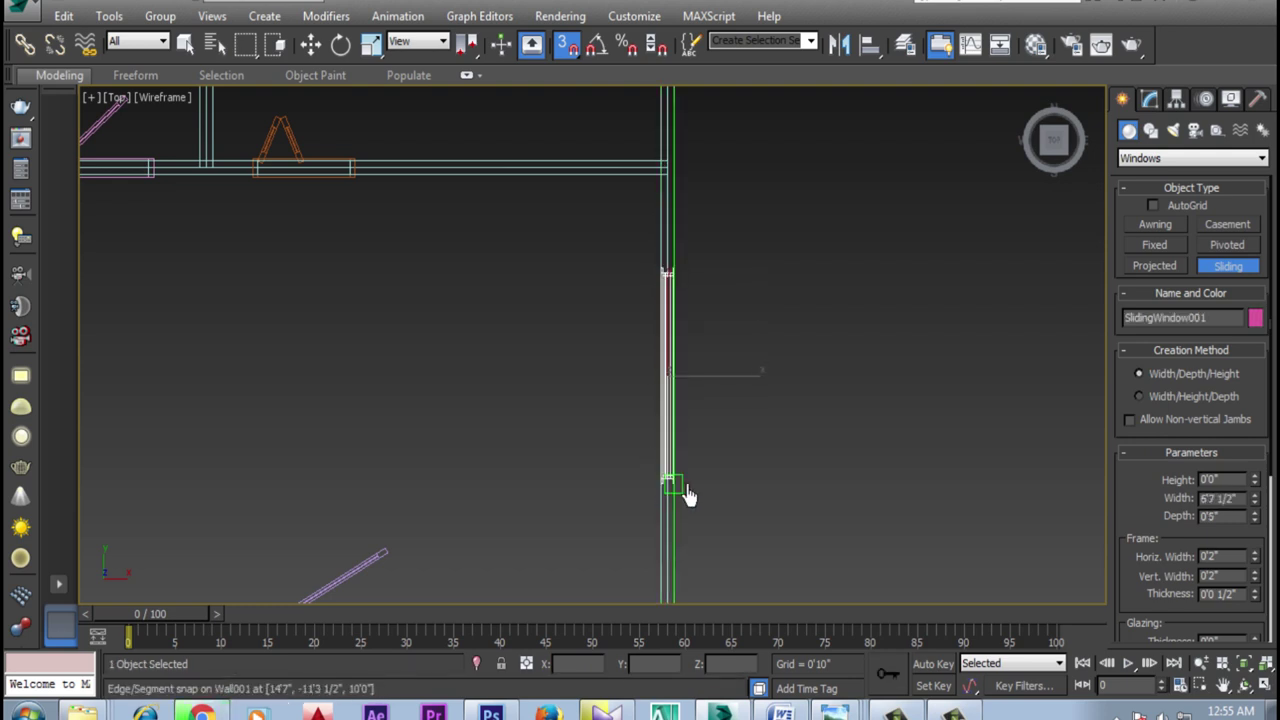
{"action": "left_click", "coordinate": [688, 494]}
{"action": "left_click", "coordinate": [569, 351]}
{"action": "scroll", "coordinate": [730, 450], "scroll_direction": "down", "scroll_amount": 5}
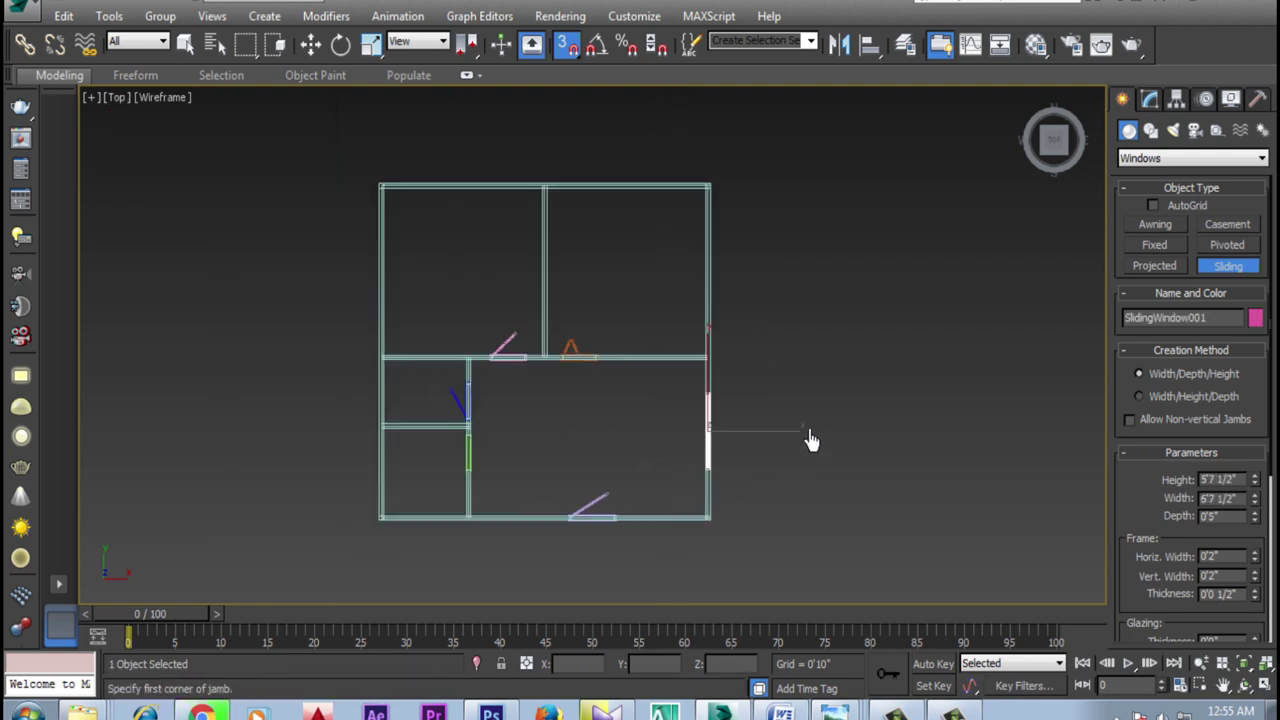
{"action": "scroll", "coordinate": [700, 243], "scroll_direction": "up", "scroll_amount": 5}
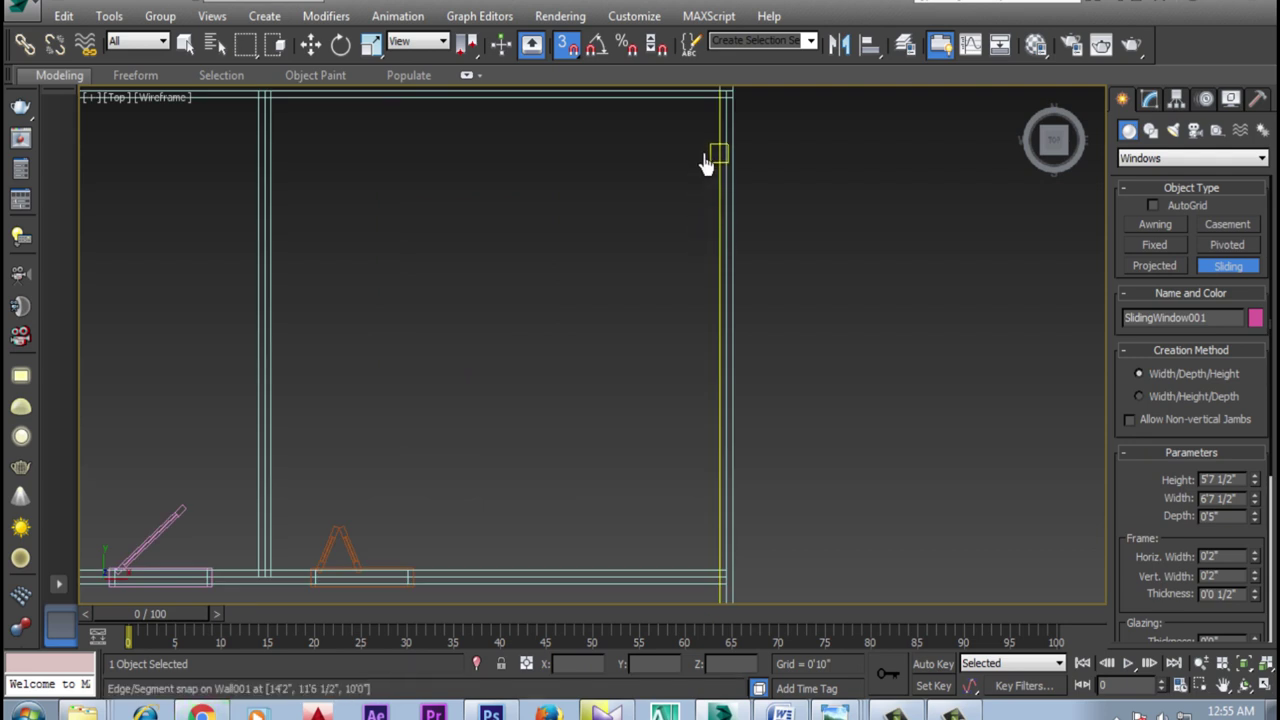
{"action": "left_click_drag", "start_coordinate": [706, 162], "coordinate": [720, 449]}
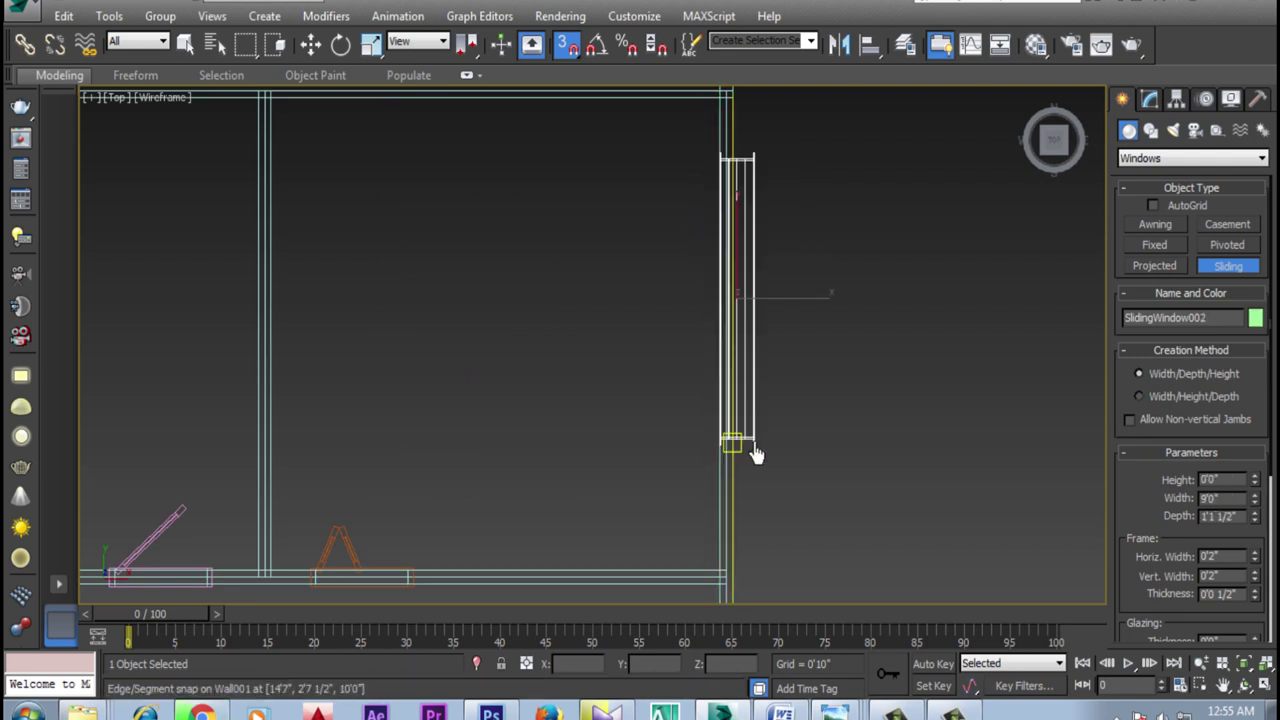
{"action": "key", "text": "w"}
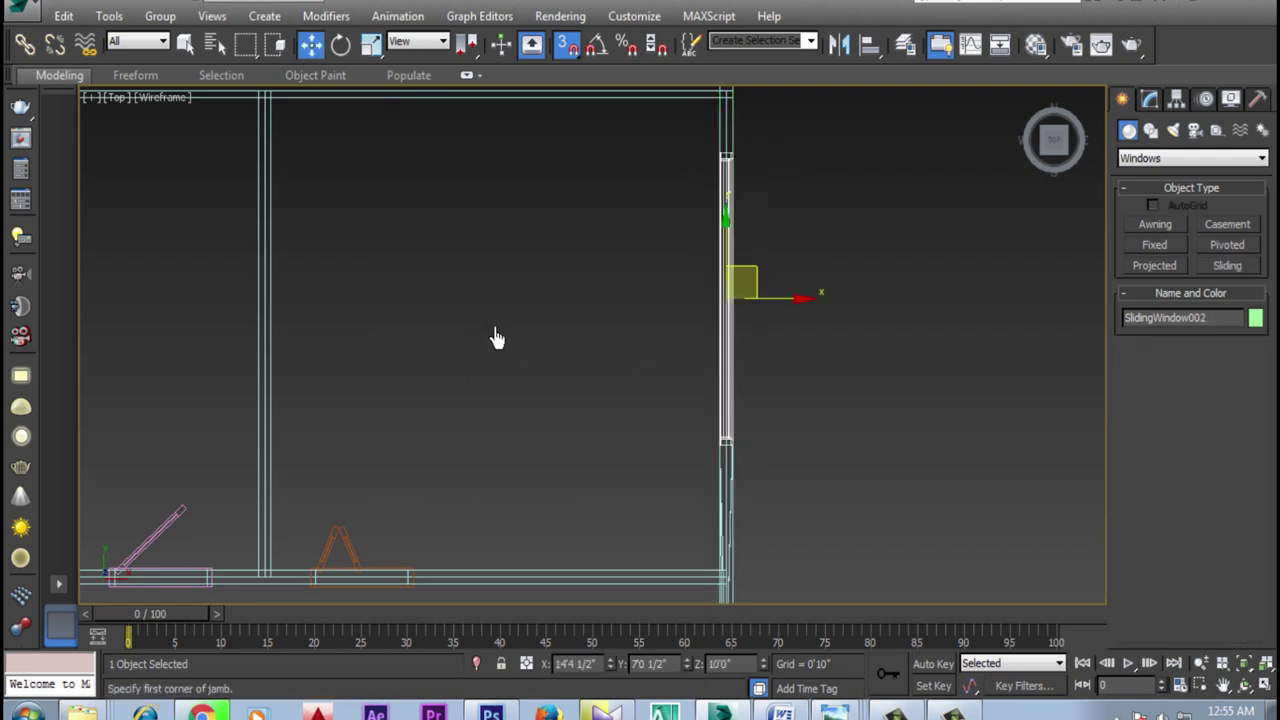
{"action": "left_click", "coordinate": [163, 98]}
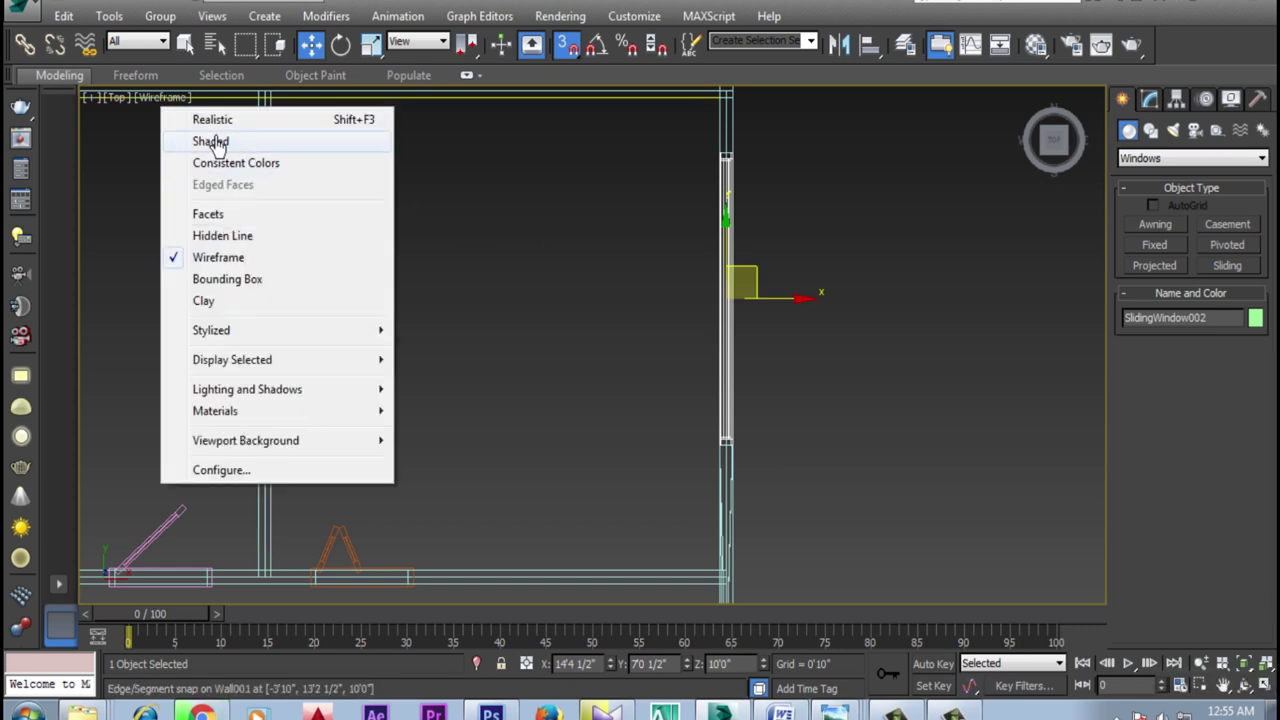
{"action": "left_click", "coordinate": [214, 141]}
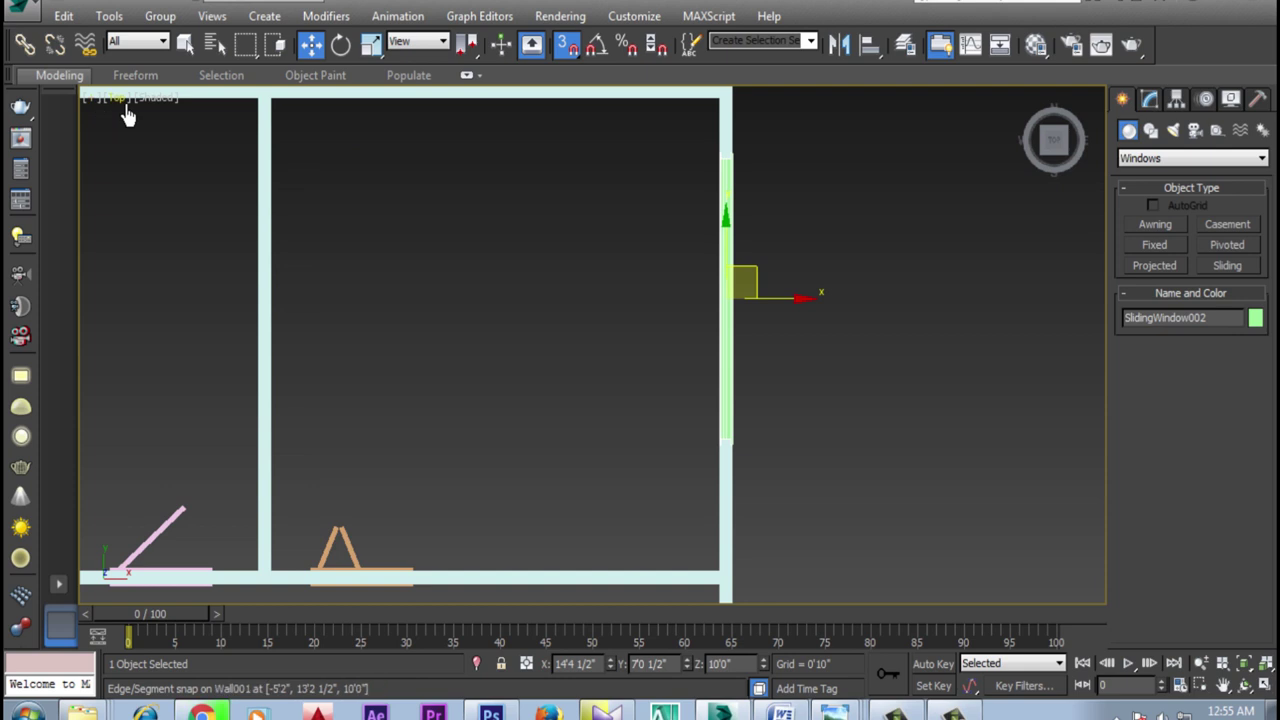
{"action": "left_click", "coordinate": [1245, 684]}
Select the magenta SlidingWindow001, turn off Snaps, and set its height to 4'6"
{"action": "mouse_move", "coordinate": [746, 477]}
{"action": "left_mouse_down"}
{"action": "mouse_move", "coordinate": [600, 374]}
{"action": "mouse_move", "coordinate": [563, 303]}
{"action": "mouse_move", "coordinate": [526, 286]}
{"action": "mouse_move", "coordinate": [686, 362]}
{"action": "left_mouse_up"}
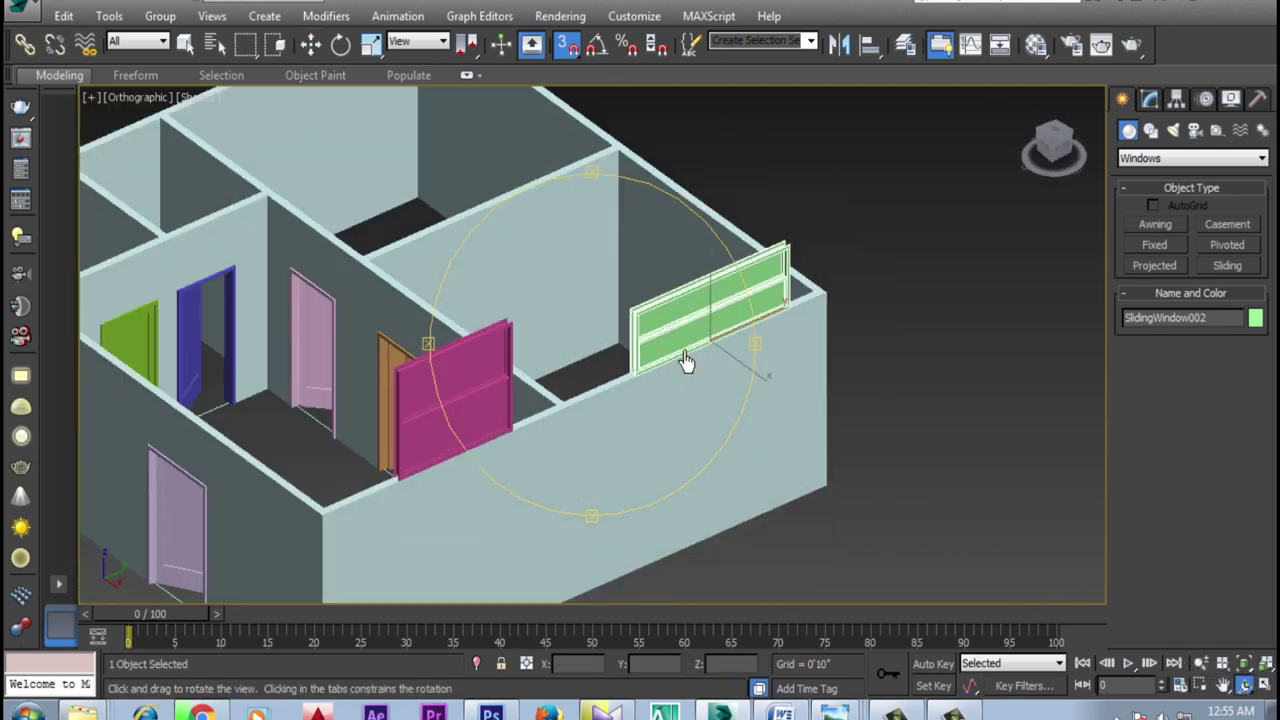
{"action": "left_click_drag", "start_coordinate": [581, 379], "coordinate": [651, 380]}
{"action": "key", "text": "w"}
{"action": "left_click", "coordinate": [491, 366]}
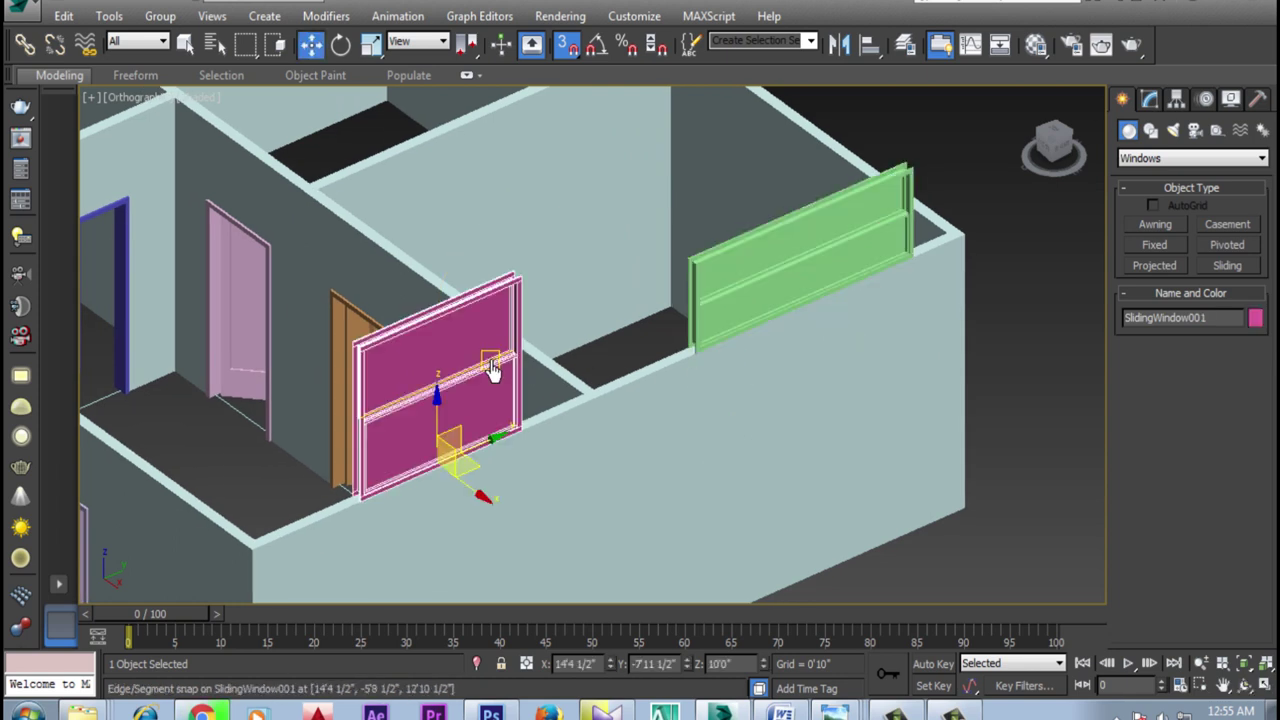
{"action": "left_click", "coordinate": [565, 55]}
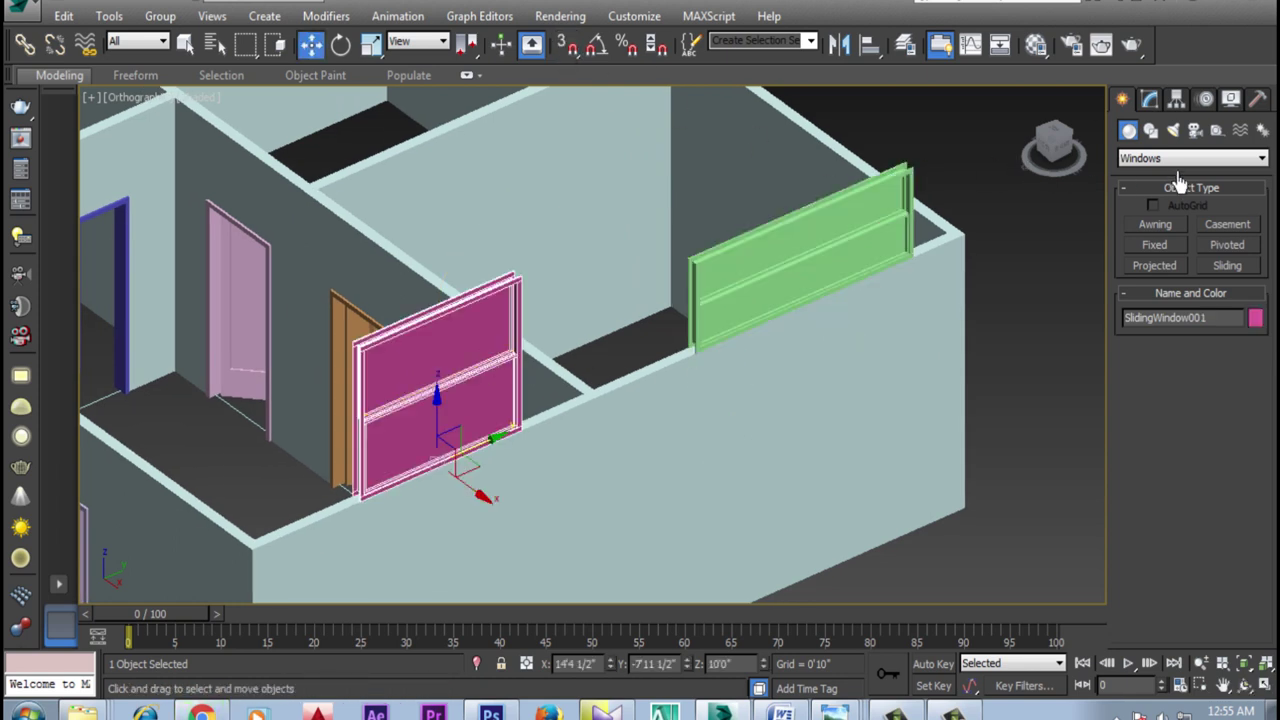
{"action": "left_click", "coordinate": [1149, 101]}
{"action": "scroll", "coordinate": [1142, 420], "scroll_direction": "down", "scroll_amount": 1}
{"action": "scroll", "coordinate": [1140, 428], "scroll_direction": "up", "scroll_amount": 1}
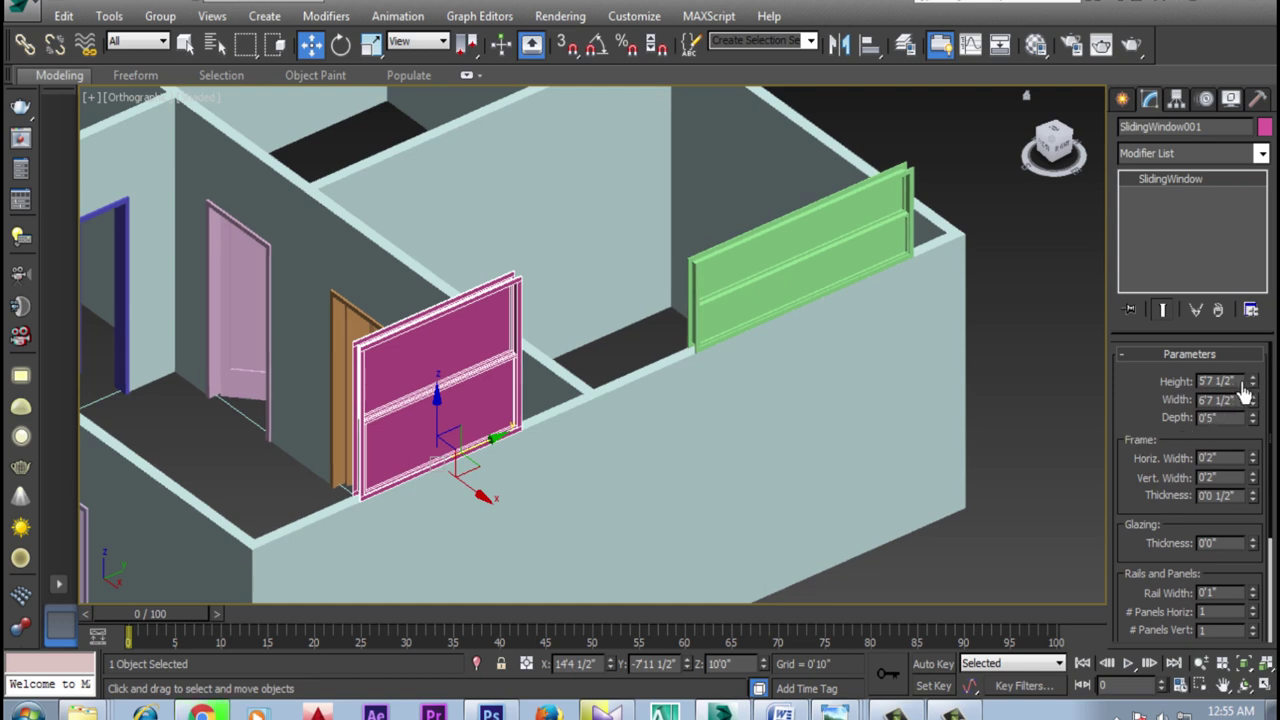
{"action": "left_click_drag", "start_coordinate": [1251, 383], "coordinate": [1250, 385]}
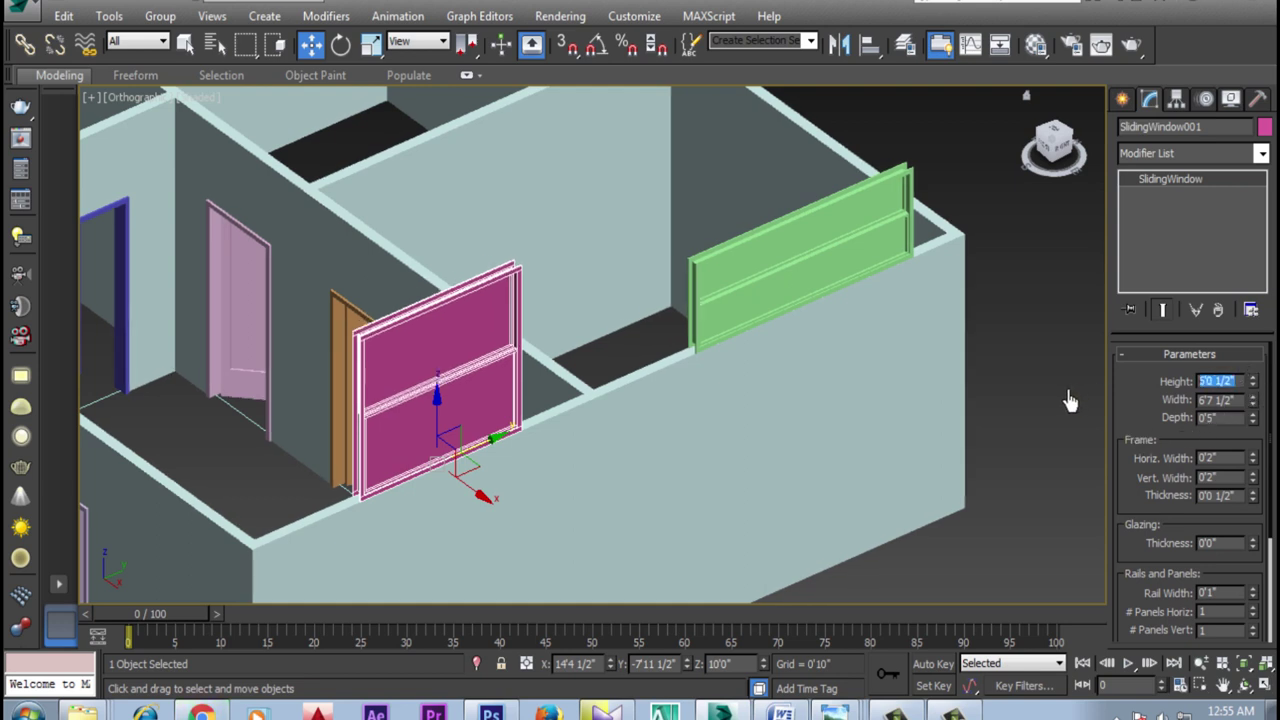
{"action": "type", "text": "4'6"}
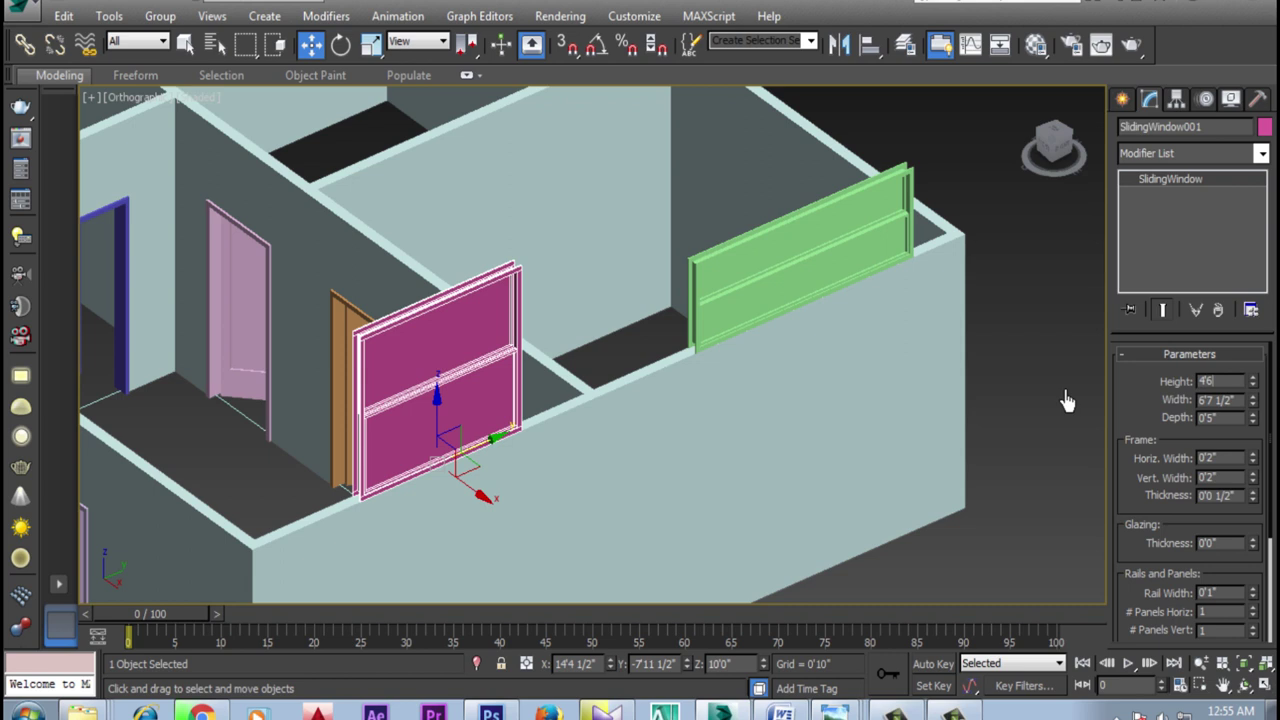
{"action": "key", "text": "Return"}
Set the window's width to 5'0" and lower it to Z 2'6"
{"action": "left_click_drag", "start_coordinate": [1253, 404], "coordinate": [1230, 420]}
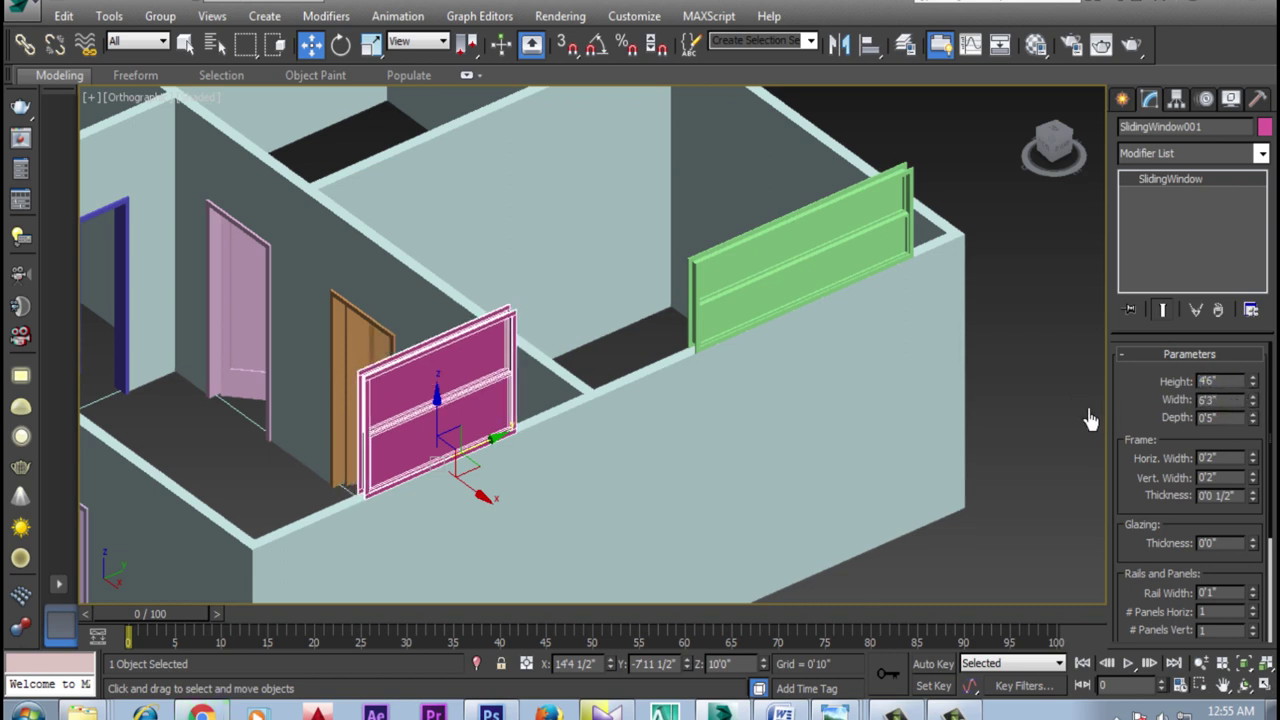
{"action": "key", "text": "apostrophe"}
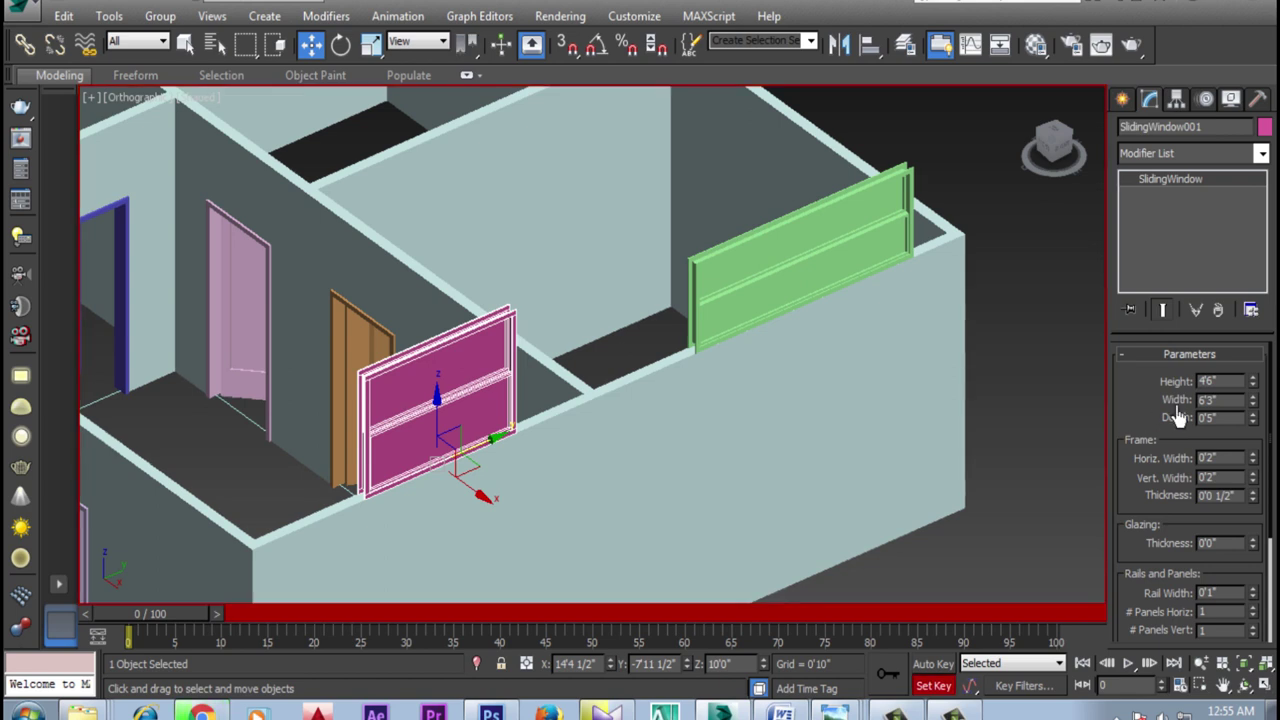
{"action": "left_click", "coordinate": [933, 685]}
{"action": "double_click", "coordinate": [1212, 400]}
{"action": "key", "text": "Return"}
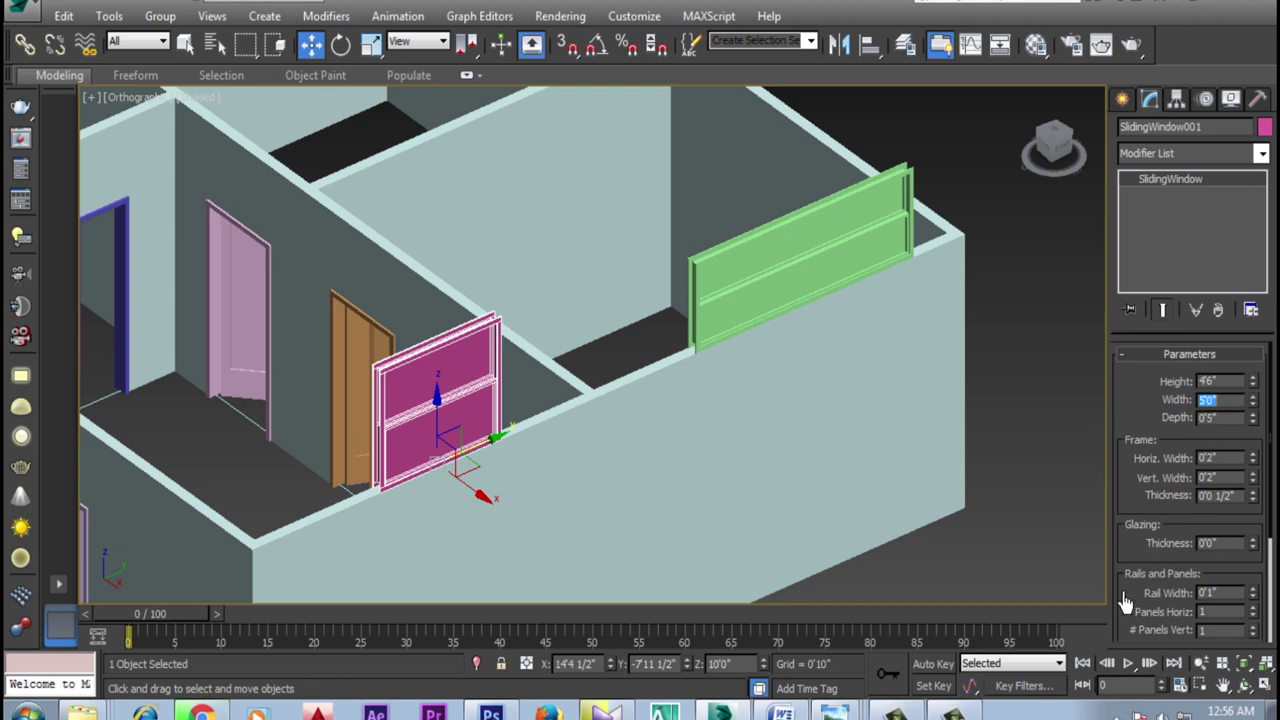
{"action": "left_click", "coordinate": [722, 666]}
{"action": "type", "text": "2"}
{"action": "key", "text": "Return"}
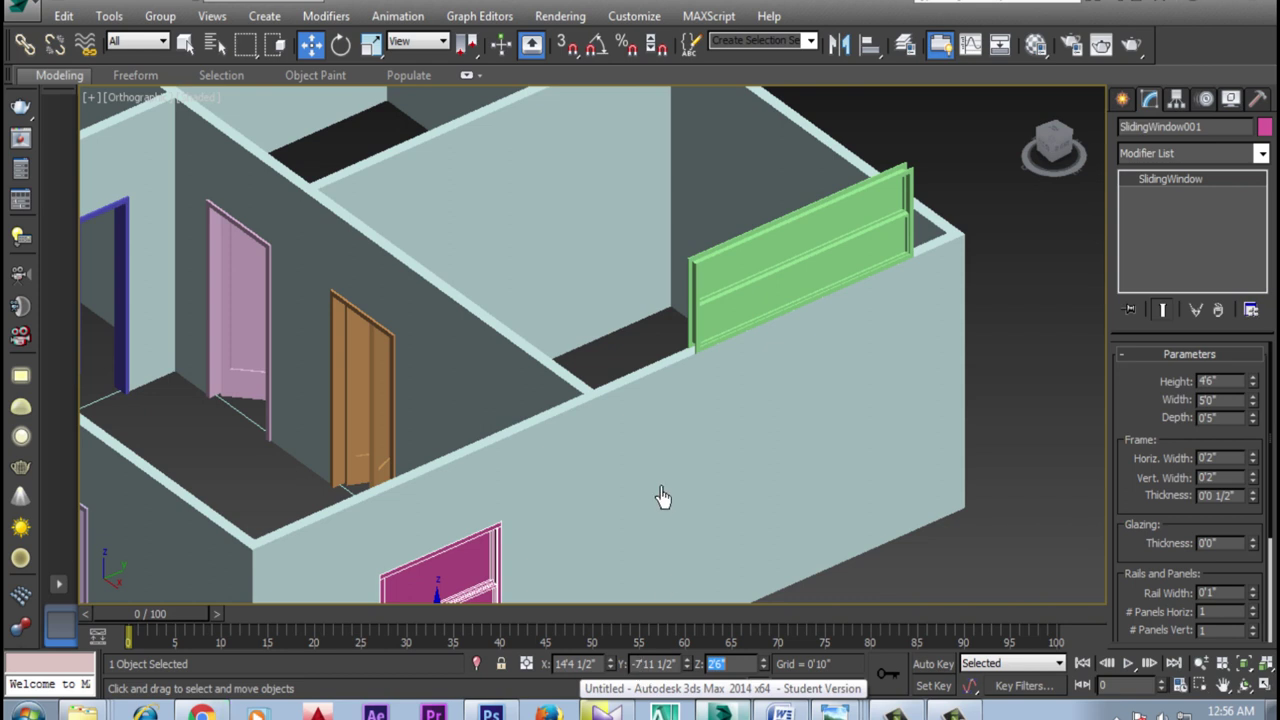
{"action": "middle_click_drag", "start_coordinate": [620, 476], "coordinate": [616, 320]}
{"action": "scroll", "coordinate": [480, 480], "scroll_direction": "up", "scroll_amount": 2}
Uncheck Hung on SlidingWindow001 so its two panes sit side by side
{"action": "mouse_move", "coordinate": [1134, 432]}
{"action": "left_mouse_down"}
{"action": "mouse_move", "coordinate": [1133, 315]}
{"action": "mouse_move", "coordinate": [1143, 455]}
{"action": "left_mouse_up"}
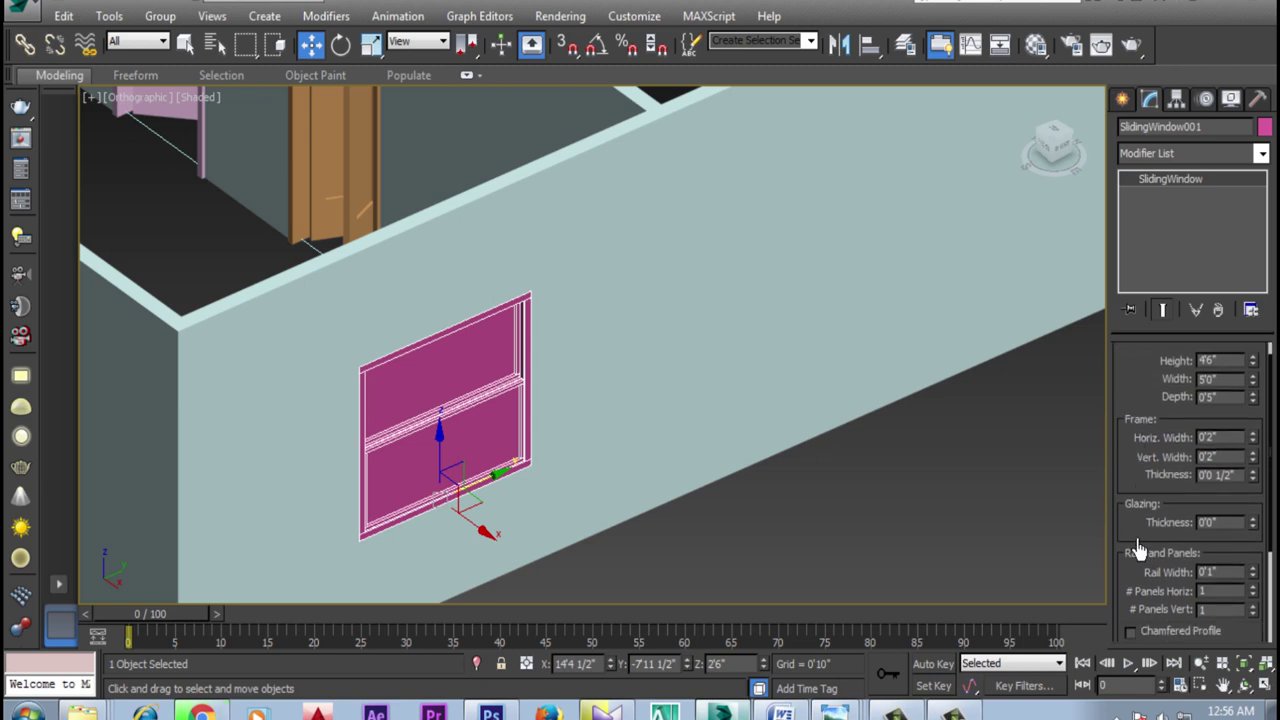
{"action": "mouse_move", "coordinate": [1137, 551]}
{"action": "left_mouse_down"}
{"action": "mouse_move", "coordinate": [1137, 363]}
{"action": "mouse_move", "coordinate": [1135, 513]}
{"action": "left_mouse_up"}
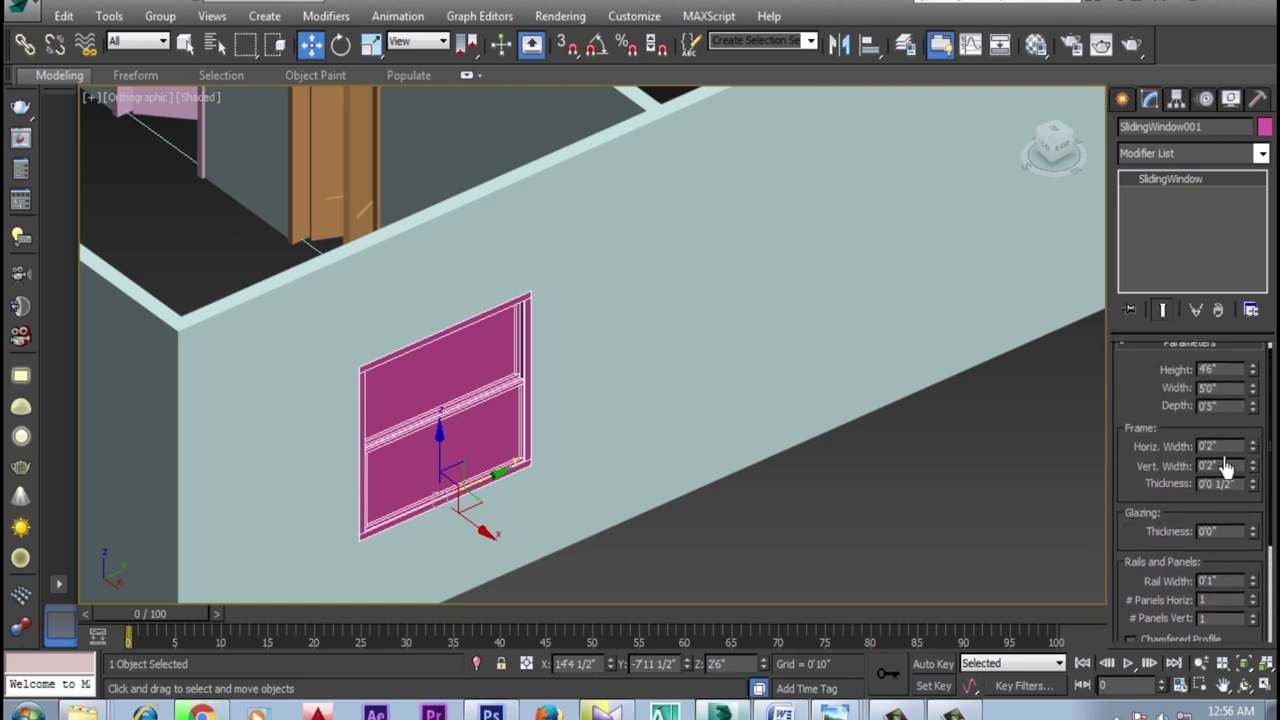
{"action": "mouse_move", "coordinate": [1131, 396]}
{"action": "left_mouse_down"}
{"action": "mouse_move", "coordinate": [1141, 481]}
{"action": "mouse_move", "coordinate": [1133, 300]}
{"action": "left_mouse_up"}
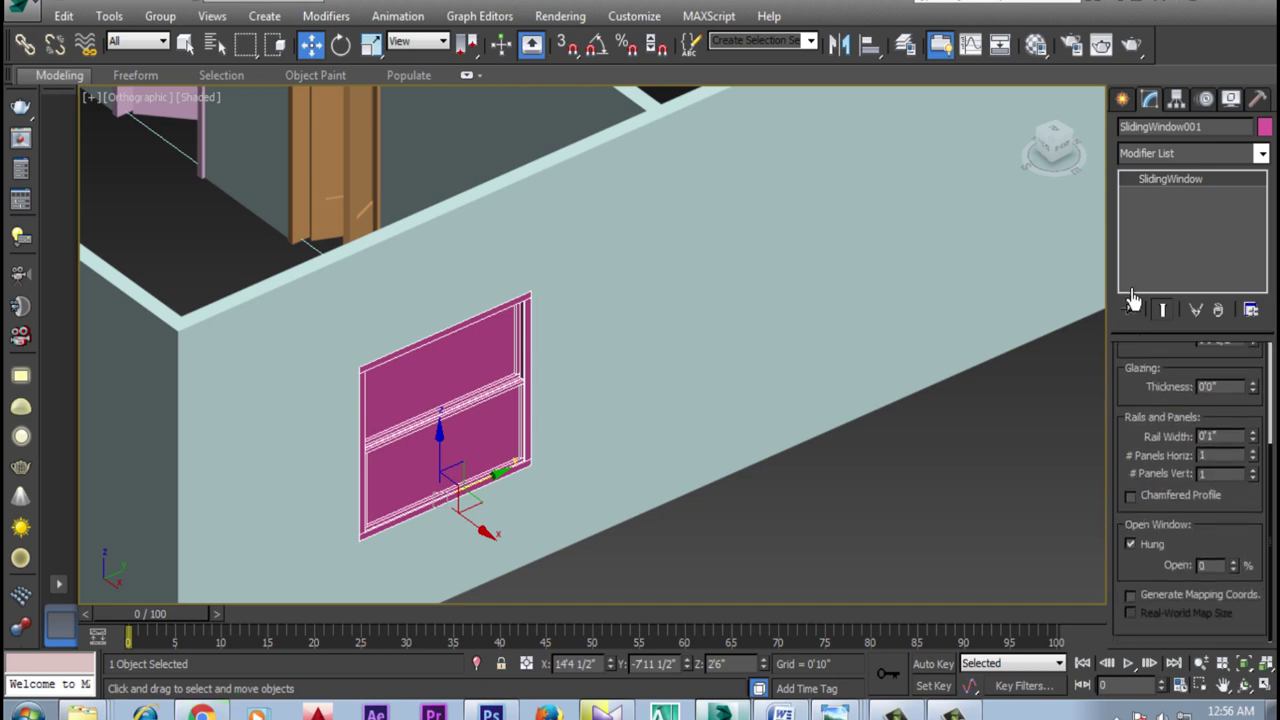
{"action": "left_click", "coordinate": [1131, 544]}
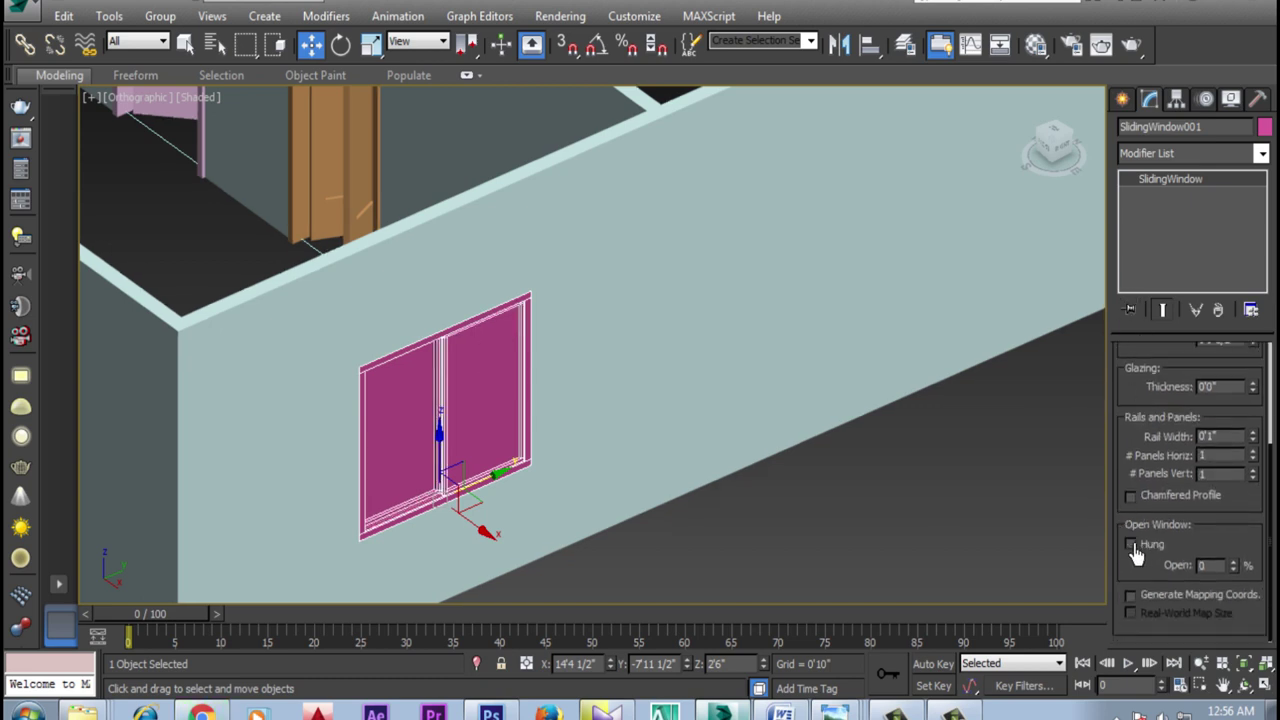
{"action": "left_click", "coordinate": [904, 540]}
{"action": "mouse_move", "coordinate": [643, 451]}
{"action": "middle_mouse_down", "text": "alt"}
{"action": "mouse_move", "coordinate": [849, 411]}
{"action": "mouse_move", "coordinate": [775, 555]}
{"action": "middle_mouse_up", "text": "alt"}
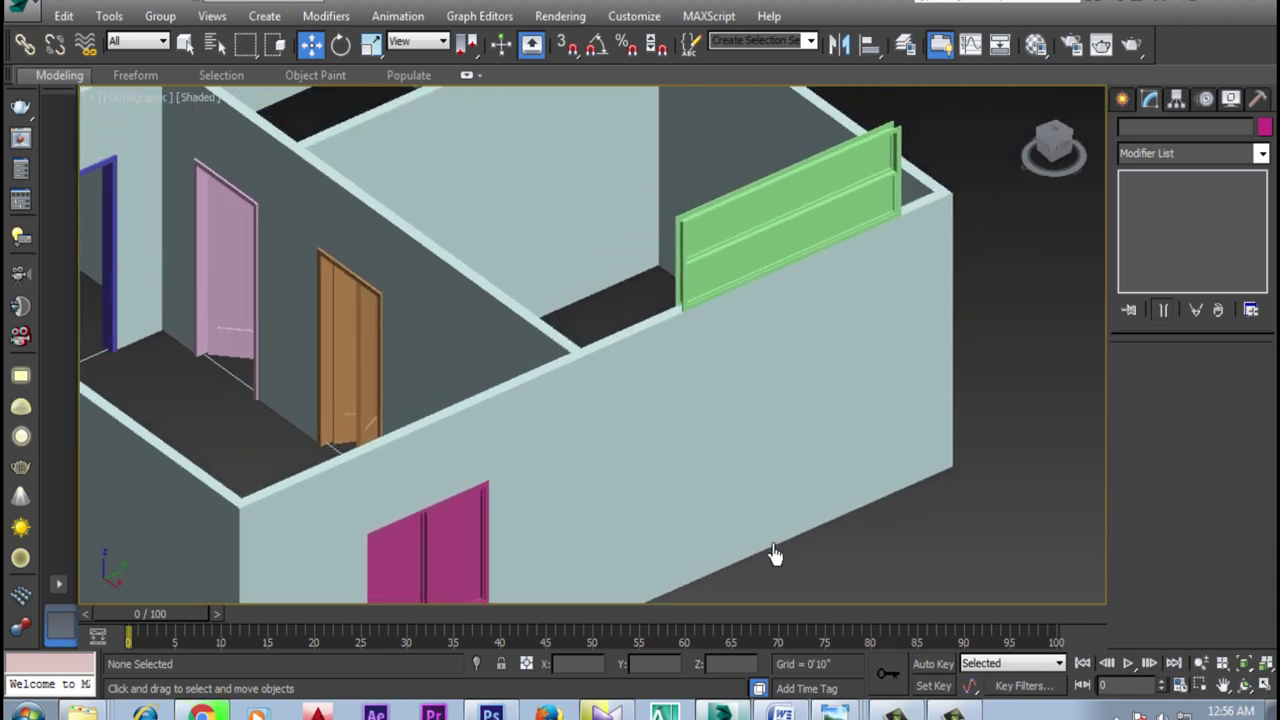
{"action": "left_click", "coordinate": [752, 252]}
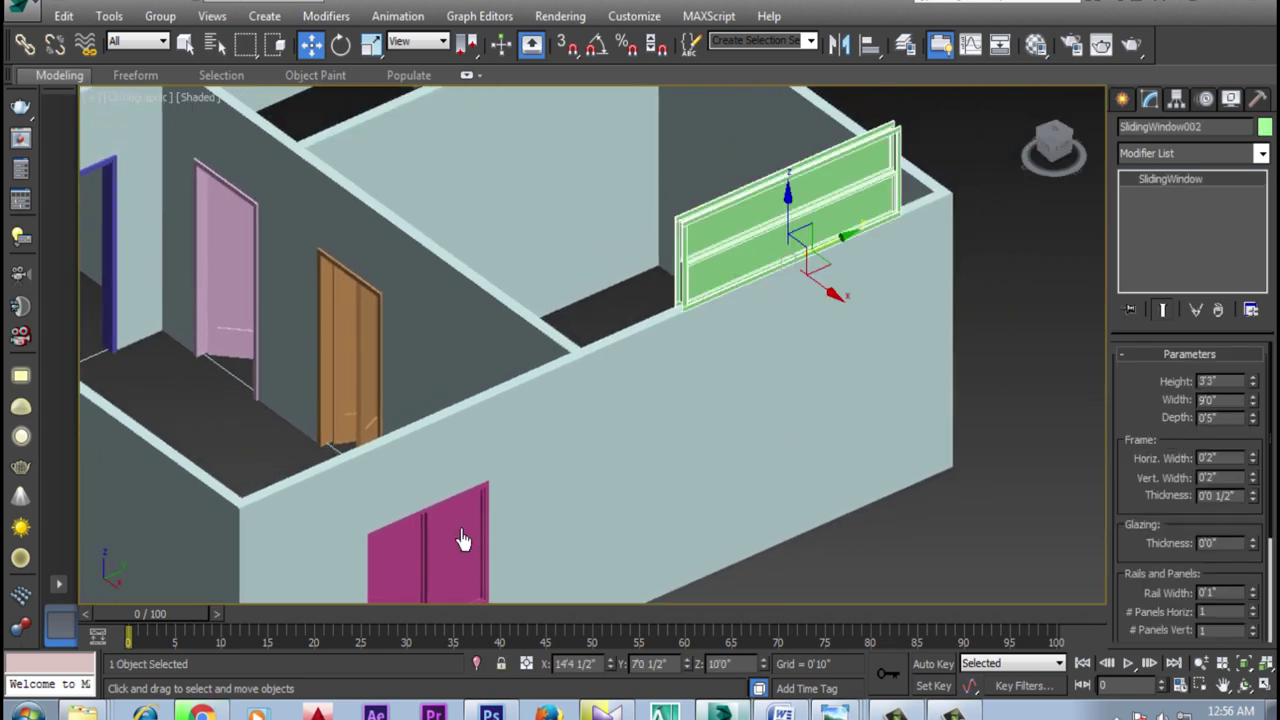
Set SlidingWindow002 to 4'6" high, 5'0" wide, and Z 2'6"
{"action": "double_click", "coordinate": [1238, 382]}
{"action": "key", "text": "Return"}
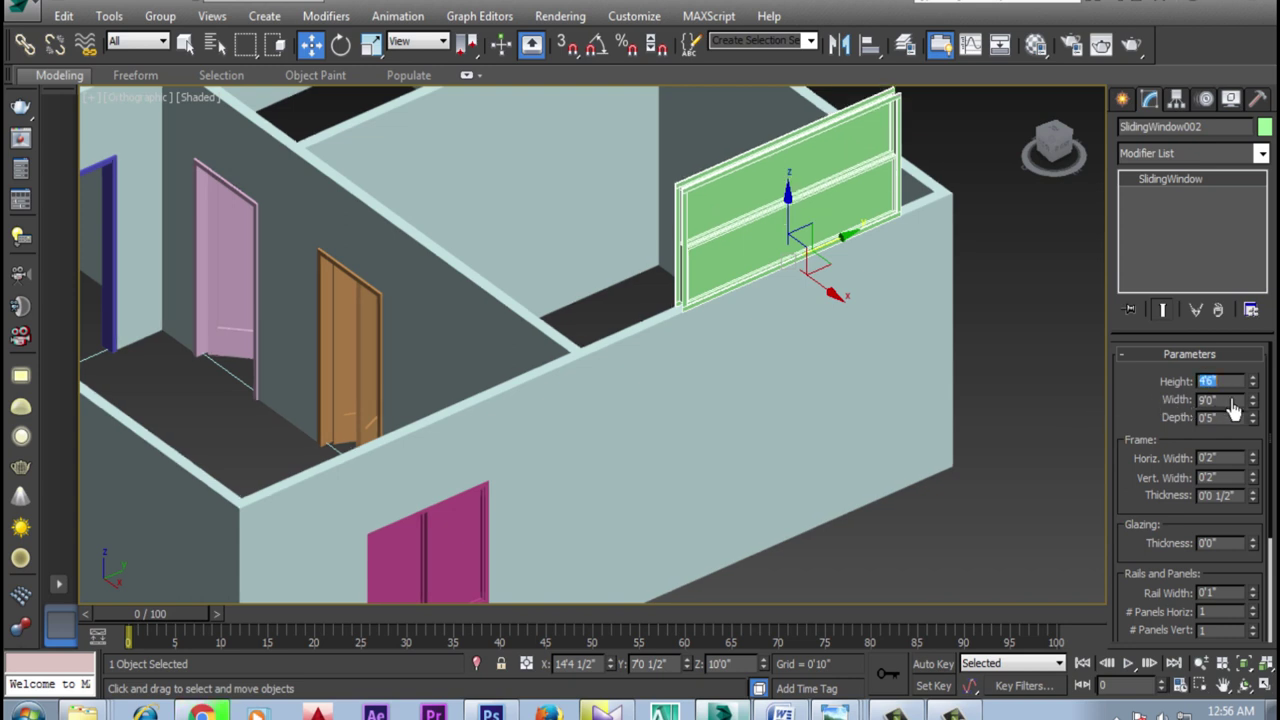
{"action": "left_click", "coordinate": [1210, 418]}
{"action": "double_click", "coordinate": [1221, 401]}
{"action": "type", "text": "5"}
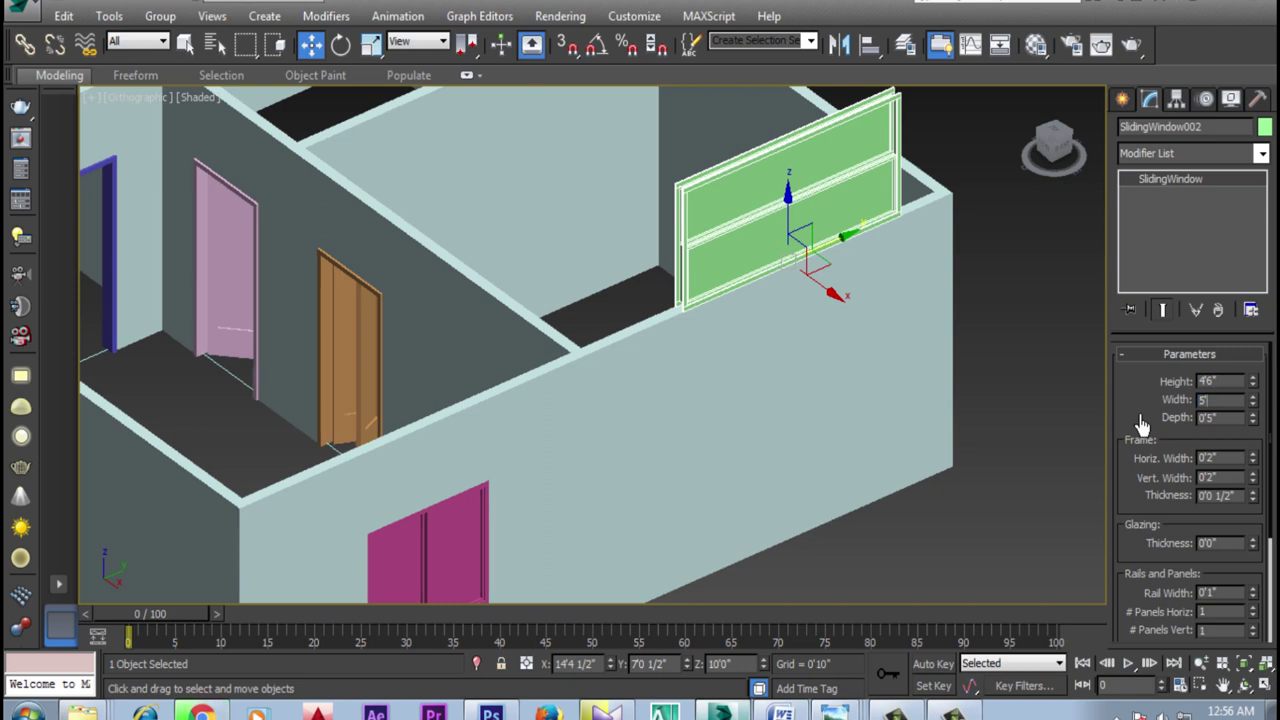
{"action": "key", "text": "Return"}
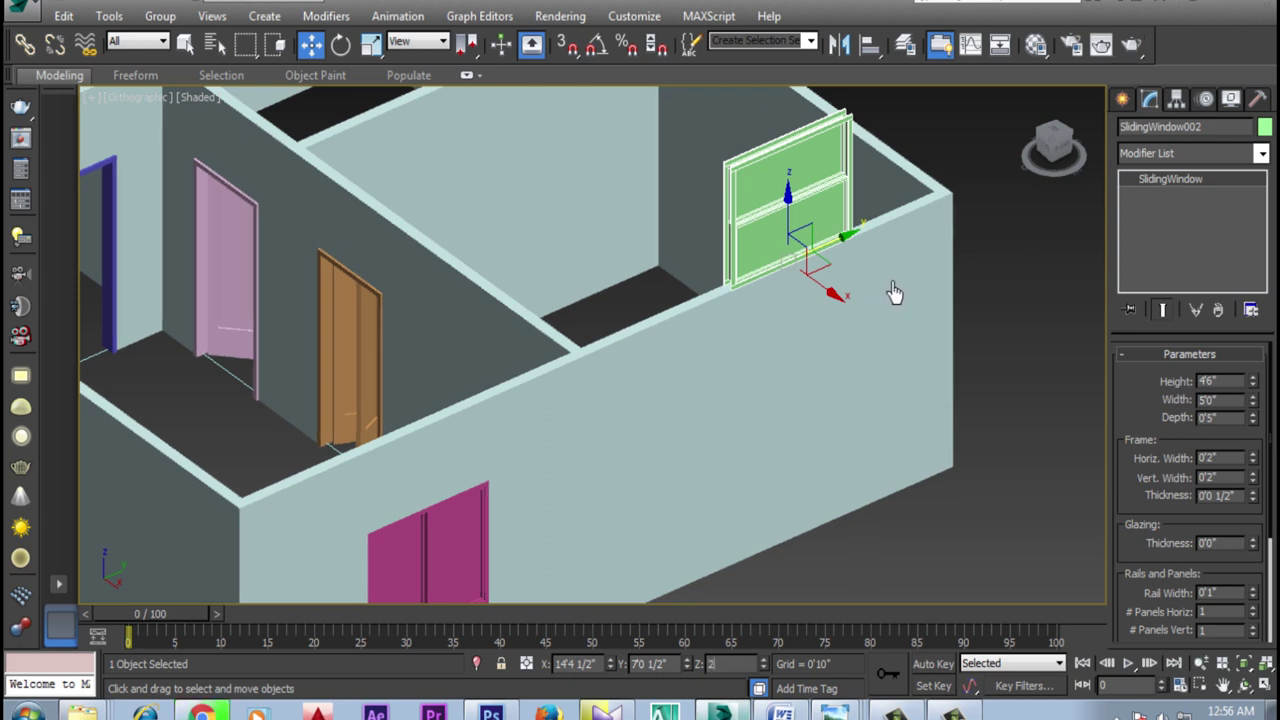
{"action": "key", "text": "Return"}
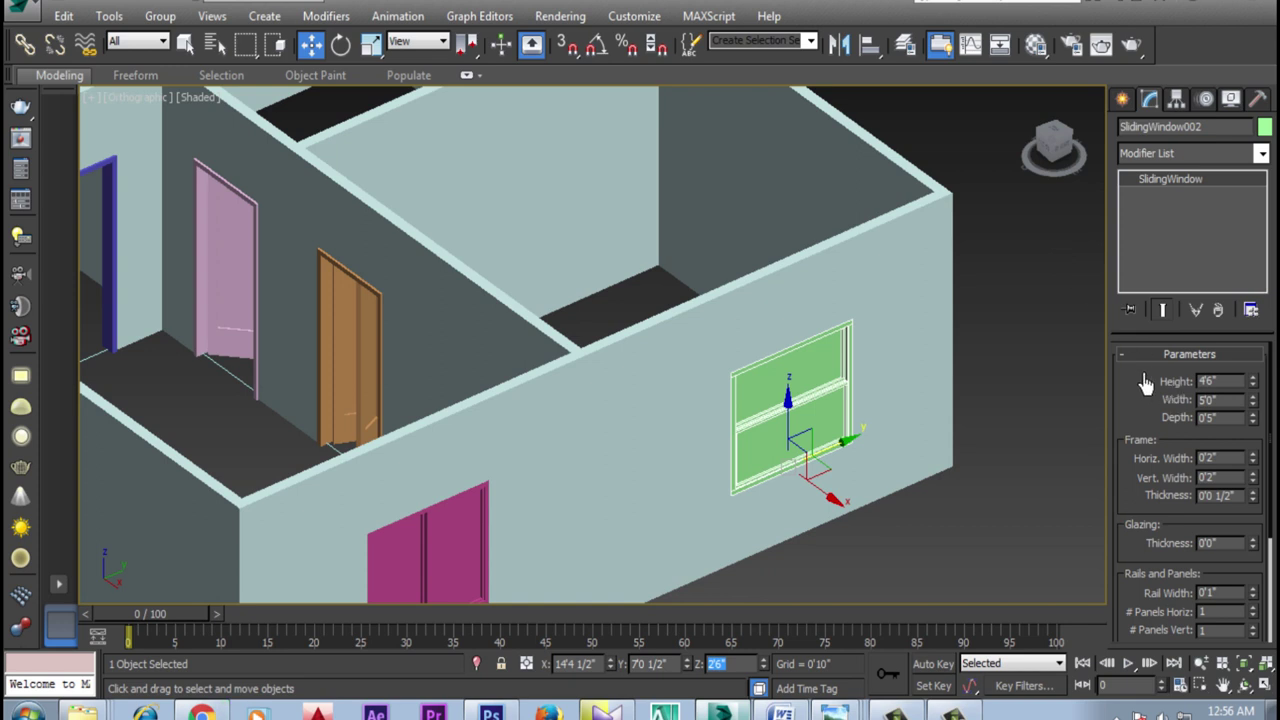
Uncheck Hung on the green window and add the magenta window to the selection
{"action": "left_click_drag", "start_coordinate": [1133, 543], "coordinate": [1114, 376]}
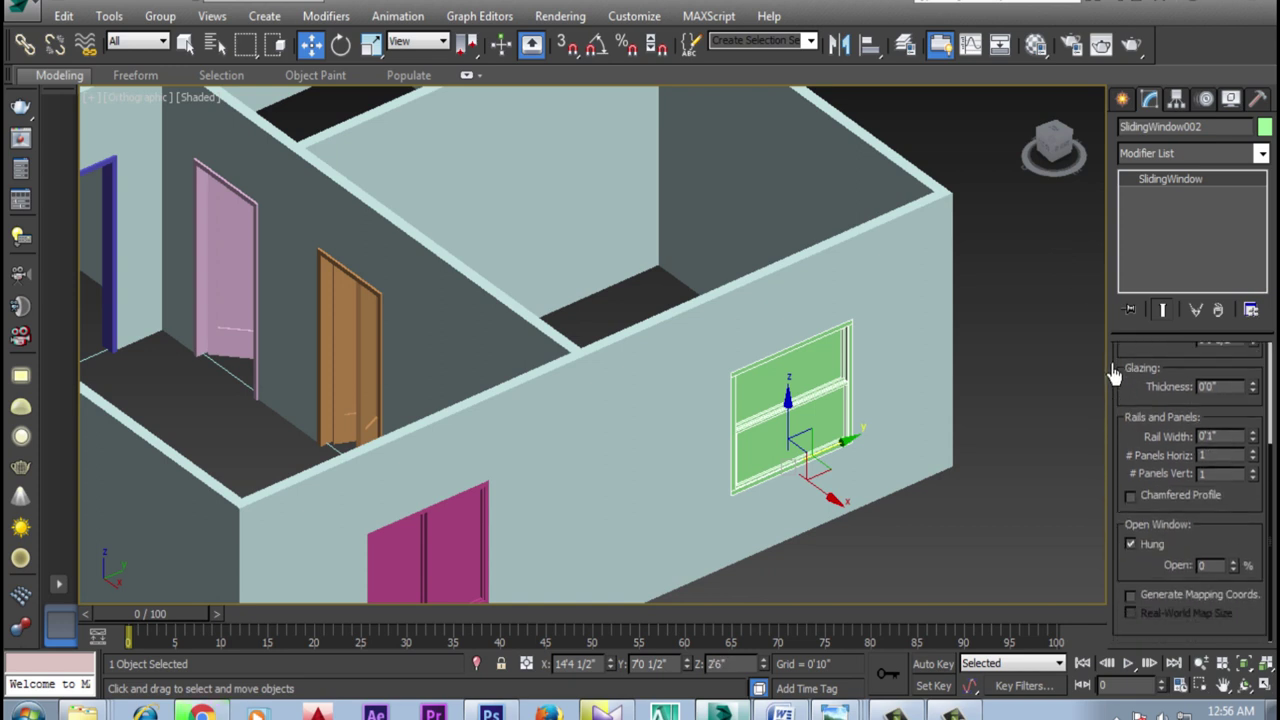
{"action": "left_click", "coordinate": [1131, 544]}
{"action": "middle_click_drag", "start_coordinate": [880, 487], "coordinate": [862, 382]}
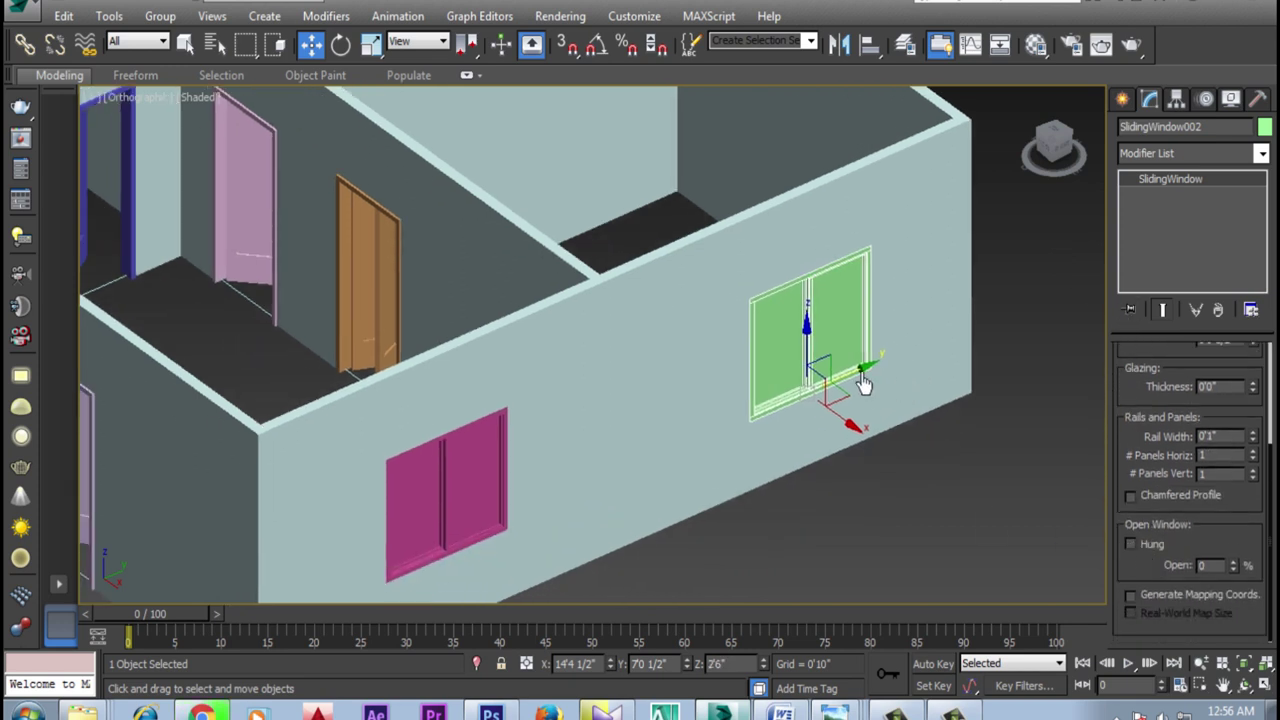
{"action": "left_click", "coordinate": [478, 480], "text": "ctrl"}
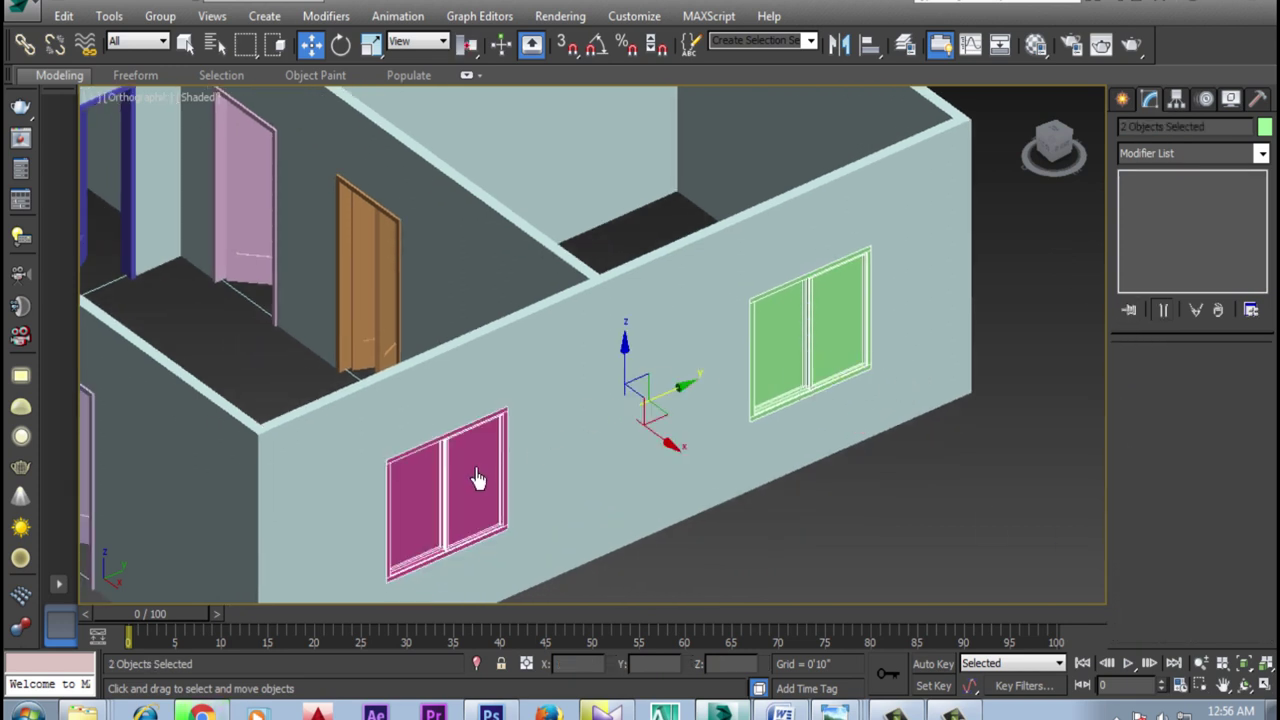
Give both sliding windows a deep red object colour, then deselect and zoom out
{"action": "left_click", "coordinate": [1263, 130]}
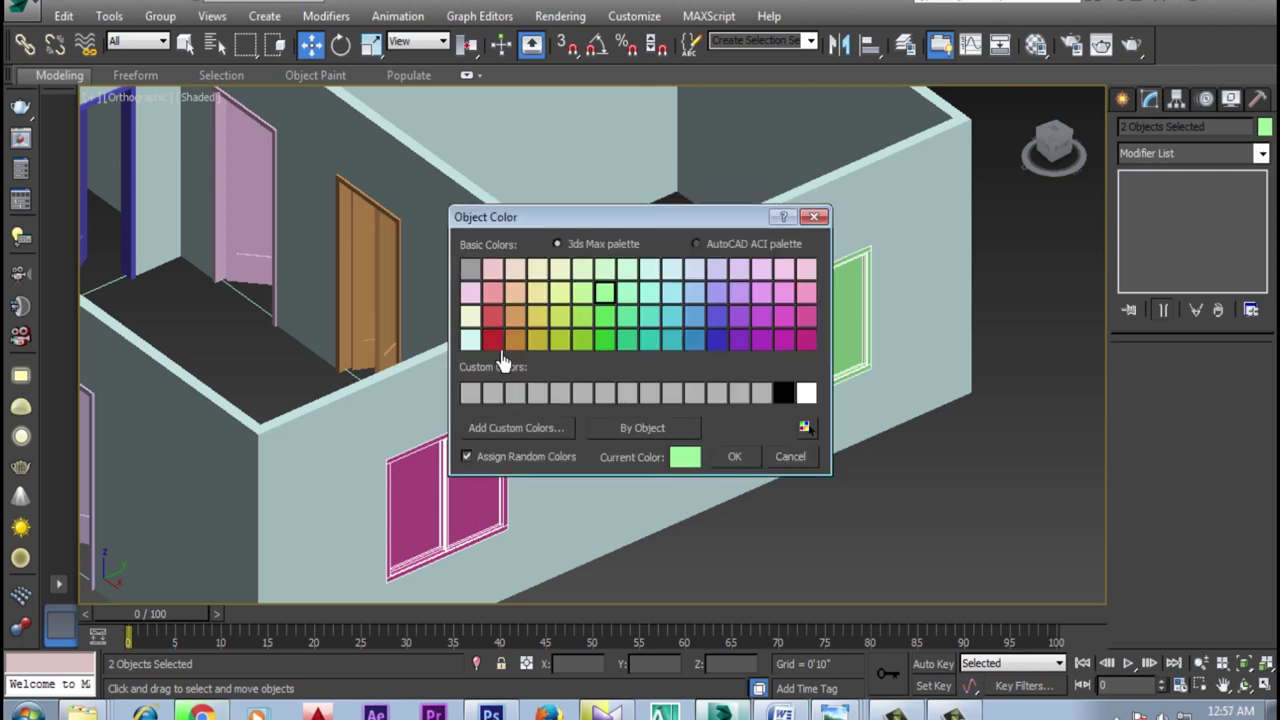
{"action": "left_click", "coordinate": [493, 317]}
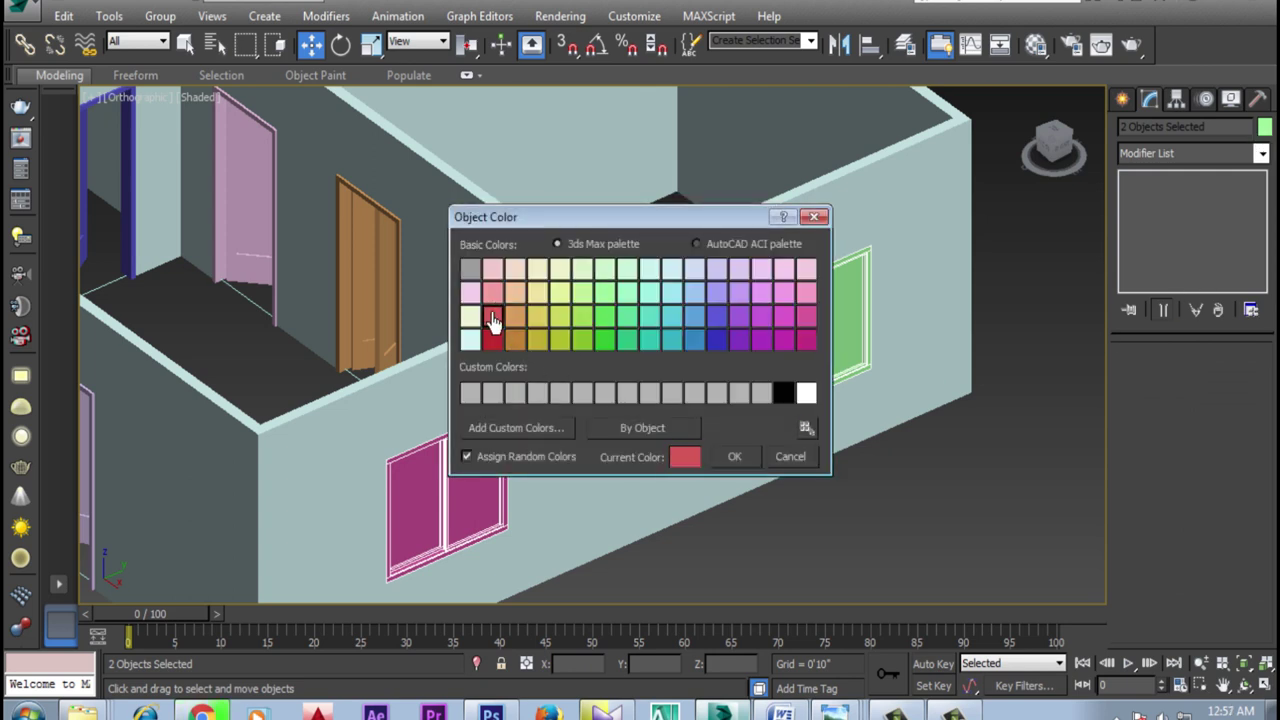
{"action": "left_click", "coordinate": [757, 457]}
{"action": "middle_click_drag", "start_coordinate": [914, 500], "coordinate": [943, 506]}
{"action": "left_click", "coordinate": [945, 505]}
{"action": "scroll", "coordinate": [831, 523], "scroll_direction": "down", "scroll_amount": 2}
{"action": "scroll", "coordinate": [797, 503], "scroll_direction": "down", "scroll_amount": 2}
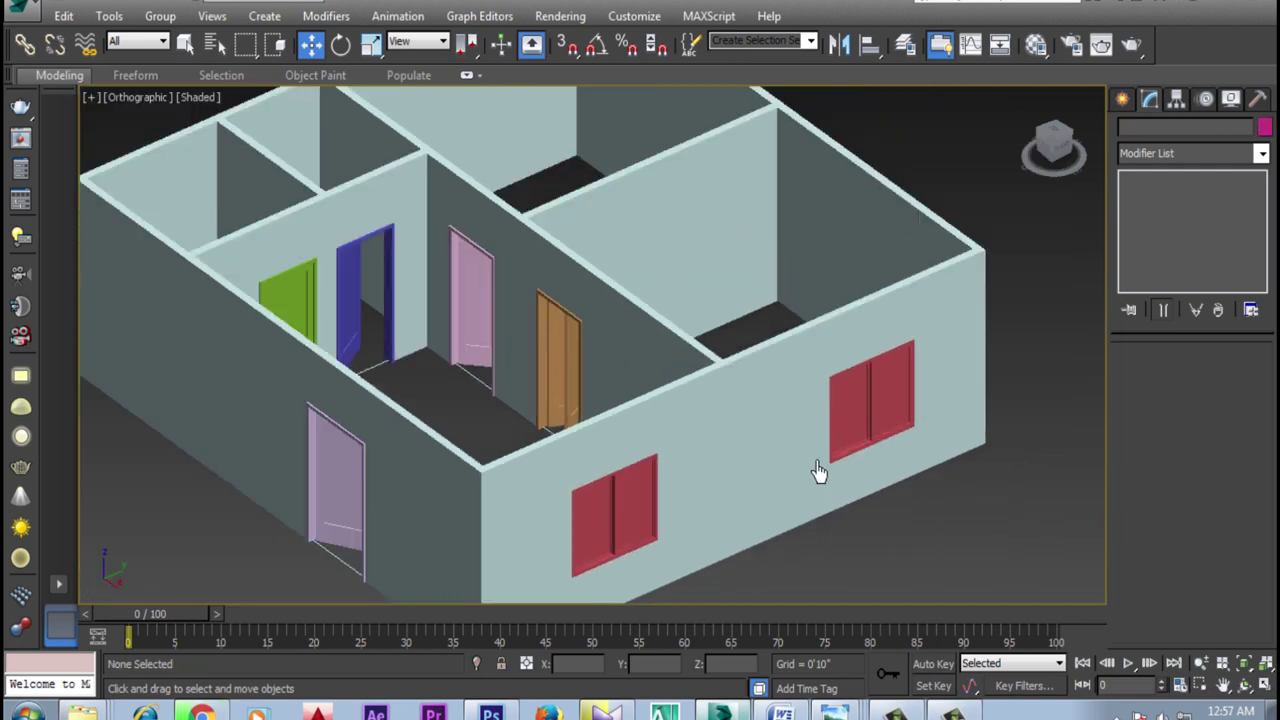
{"action": "scroll", "coordinate": [820, 477], "scroll_direction": "down", "scroll_amount": 1}
{"action": "scroll", "coordinate": [828, 453], "scroll_direction": "up", "scroll_amount": 1}
{"action": "scroll", "coordinate": [848, 443], "scroll_direction": "up", "scroll_amount": 1}
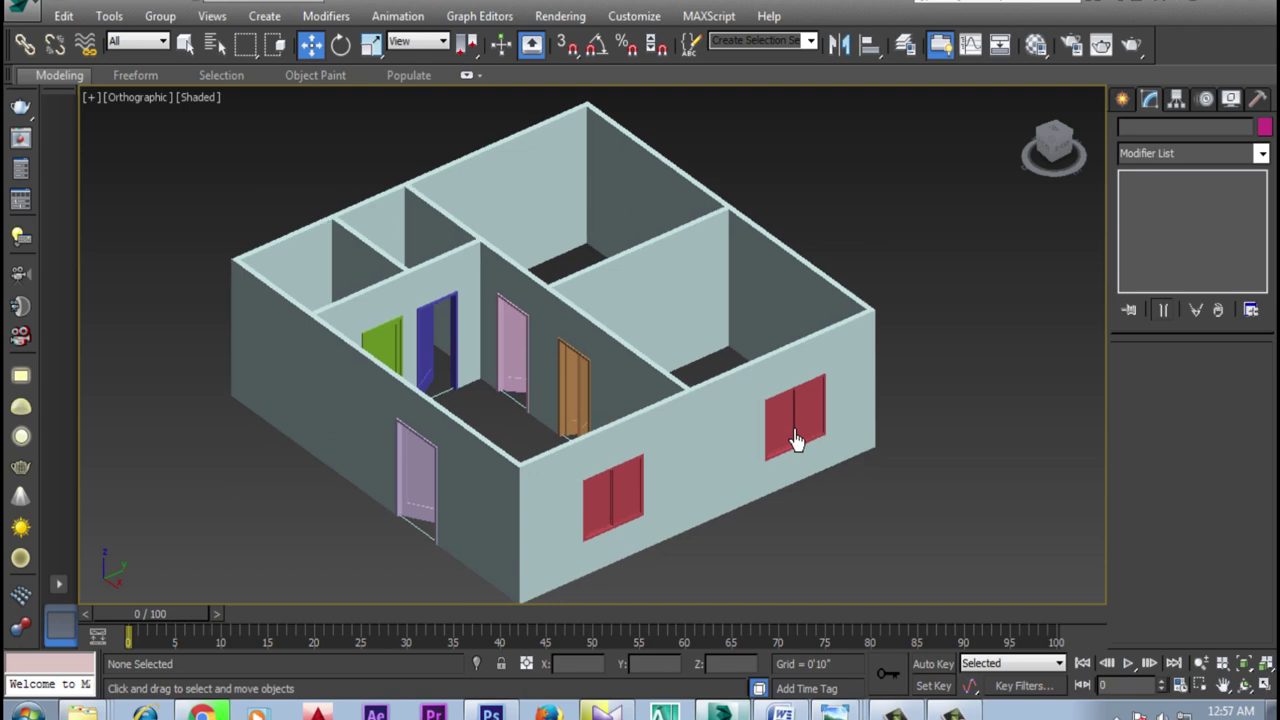